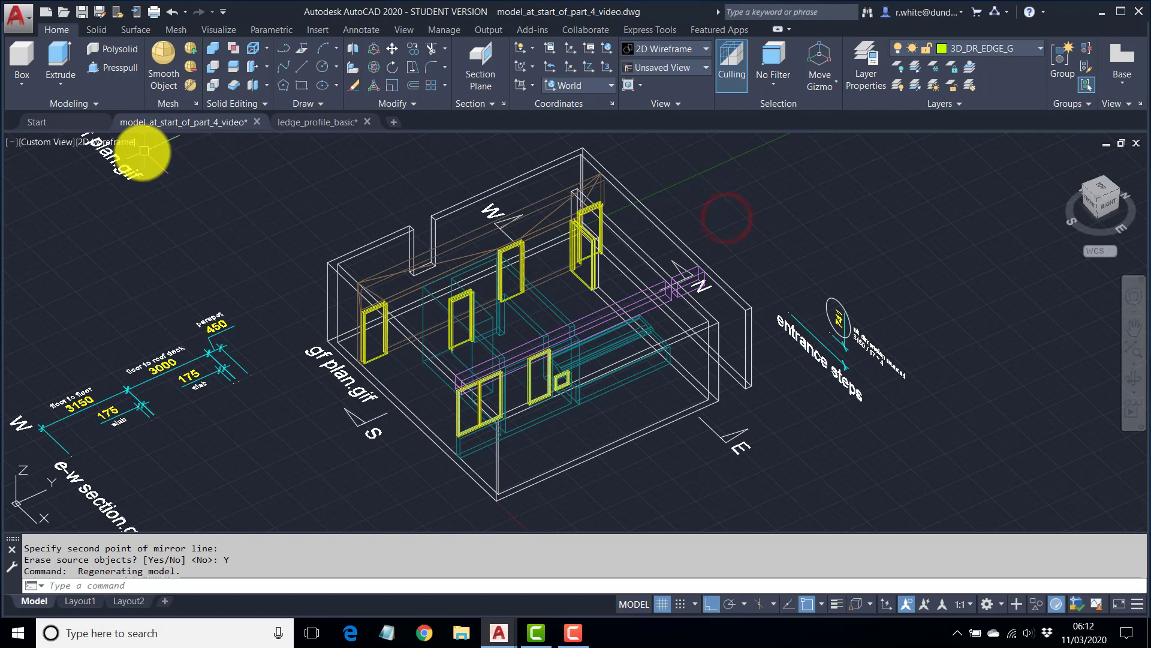
Inspect the building model in the Shaded with edges visual style and return it to 2D Wireframe.
key(Escape)
key(Escape)
click(120, 141)
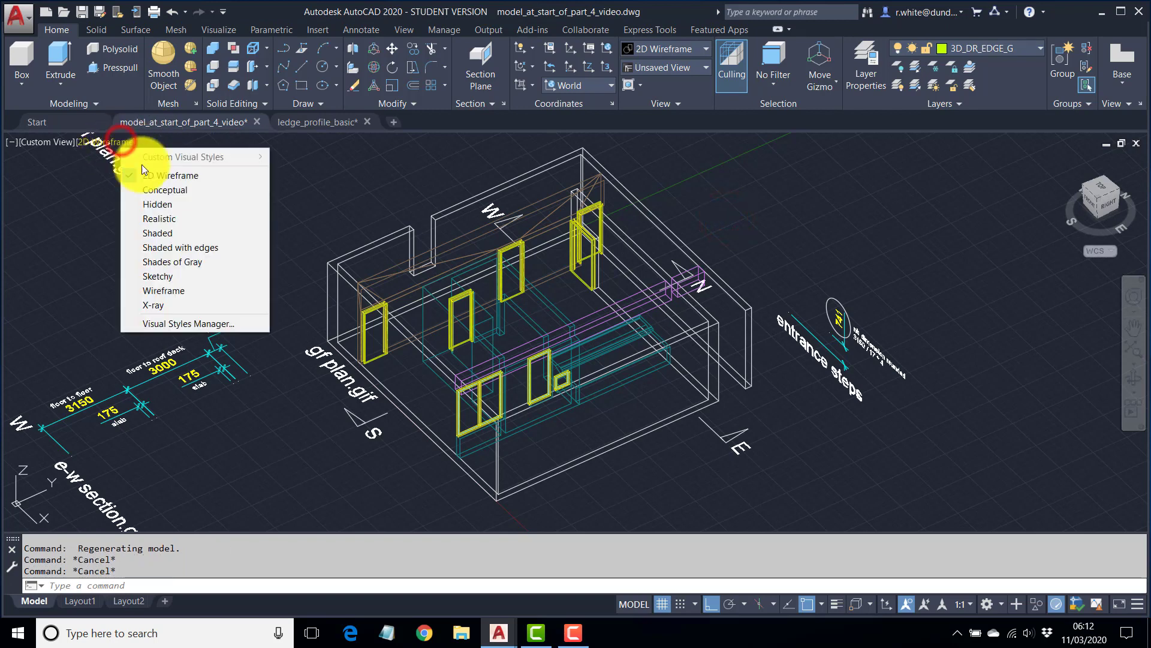
click(186, 246)
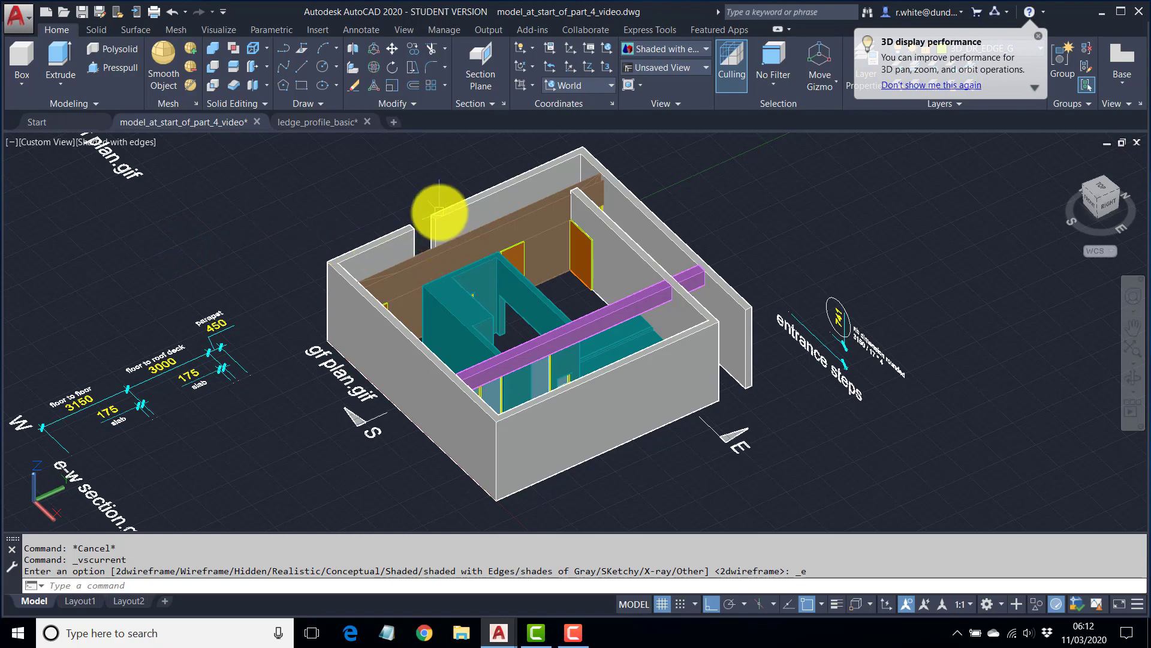
shift+middle_drag(432, 283, 478, 360)
mouse_move(528, 331)
middle_down()
mouse_move(498, 323)
mouse_move(531, 322)
middle_up()
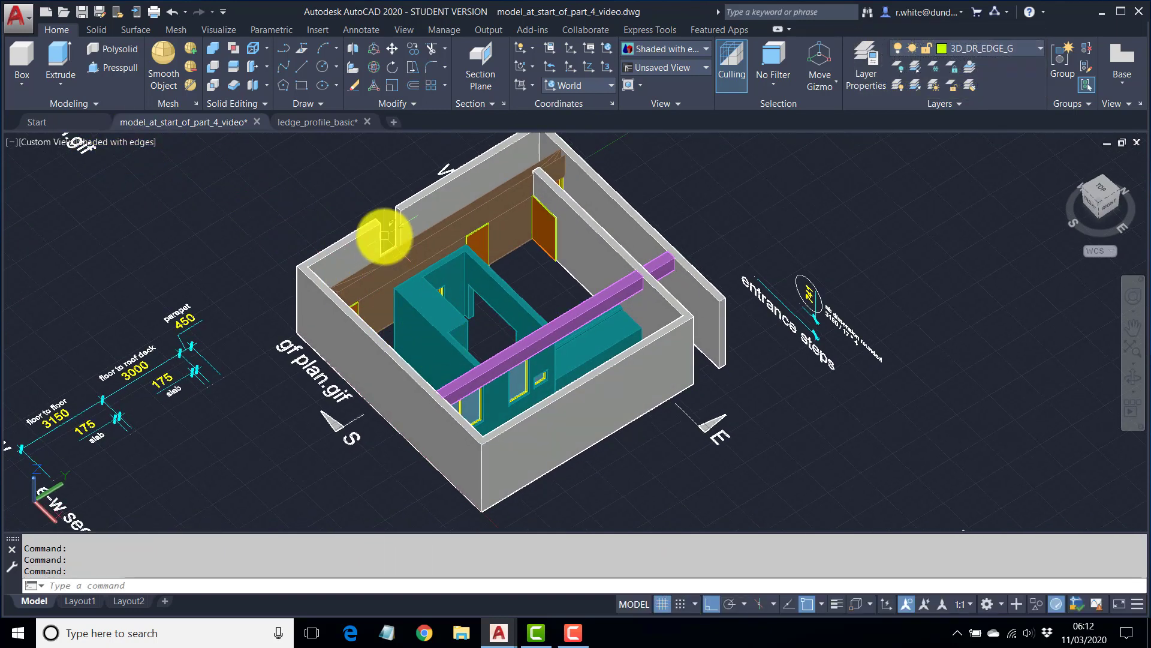
click(142, 142)
click(175, 176)
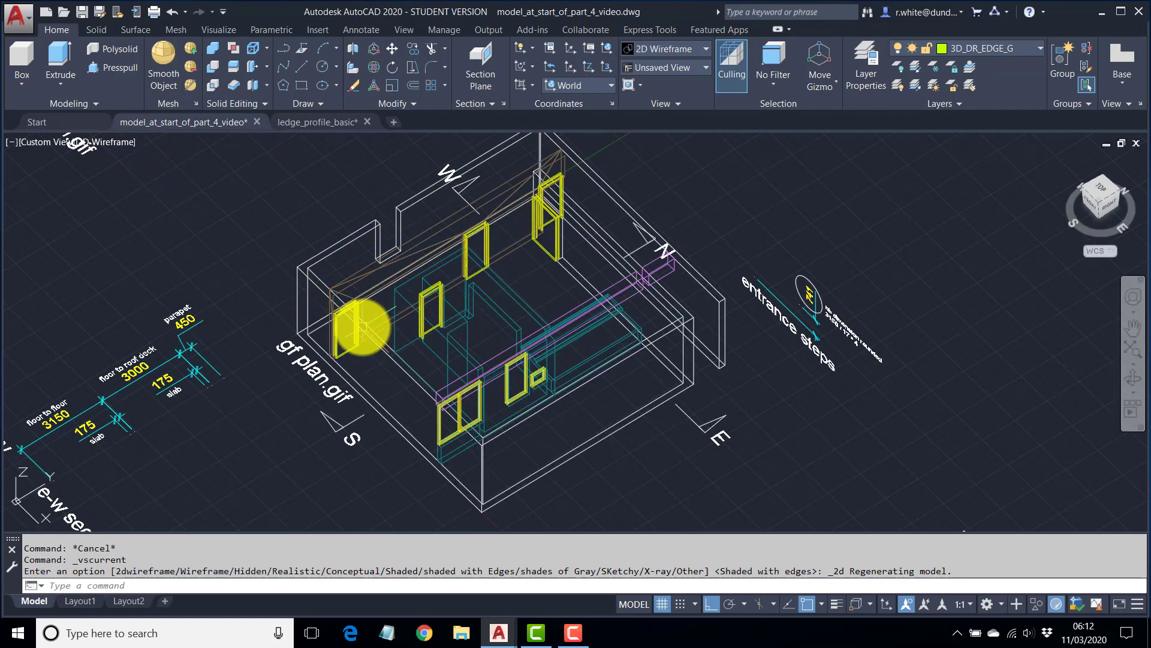
Copy the door at the end of the brown wall into the white exterior wall's opening, aligning its bottom outer corner with the opening's corner.
scroll(391, 211, up, 2)
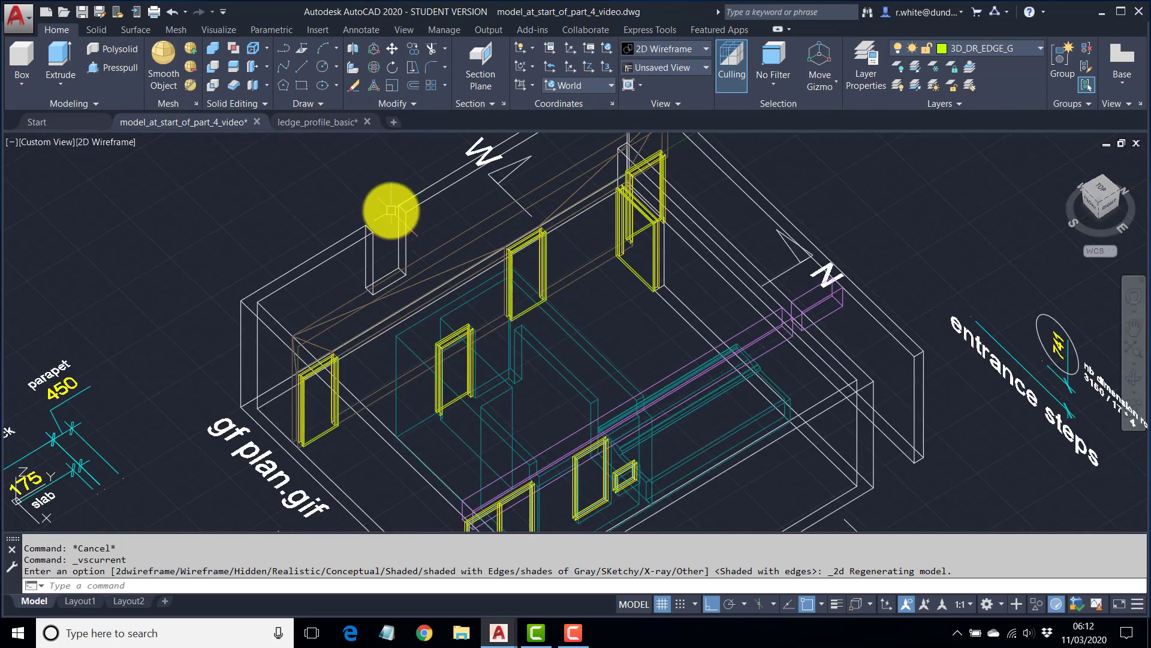
middle_drag(387, 332, 368, 289)
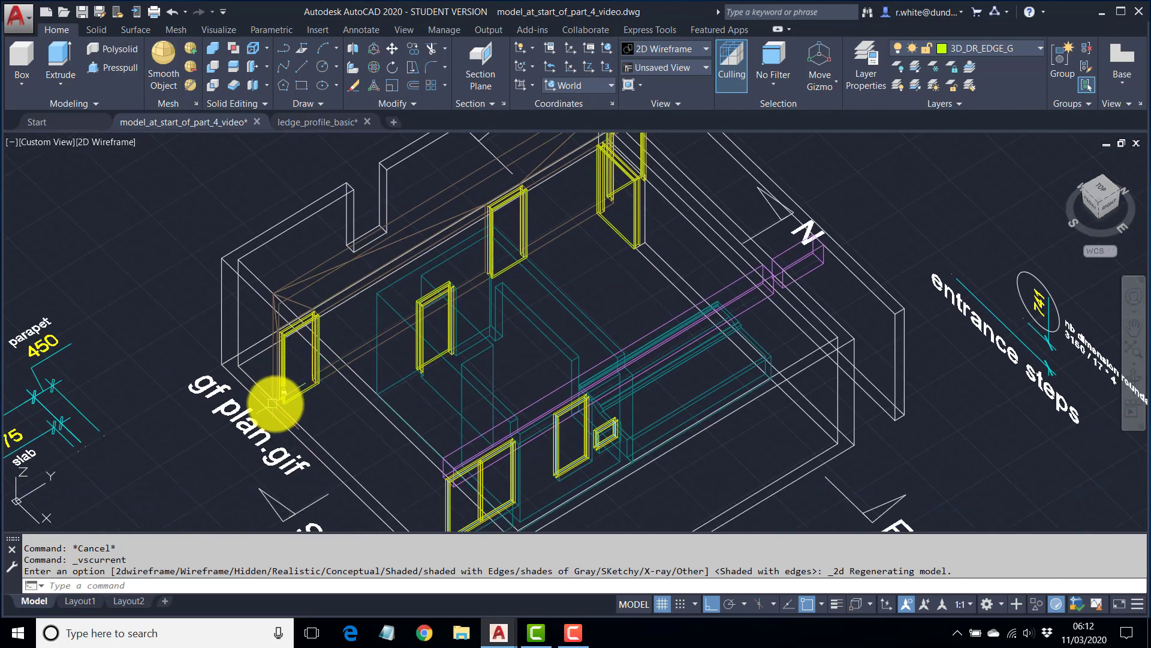
scroll(296, 368, up, 2)
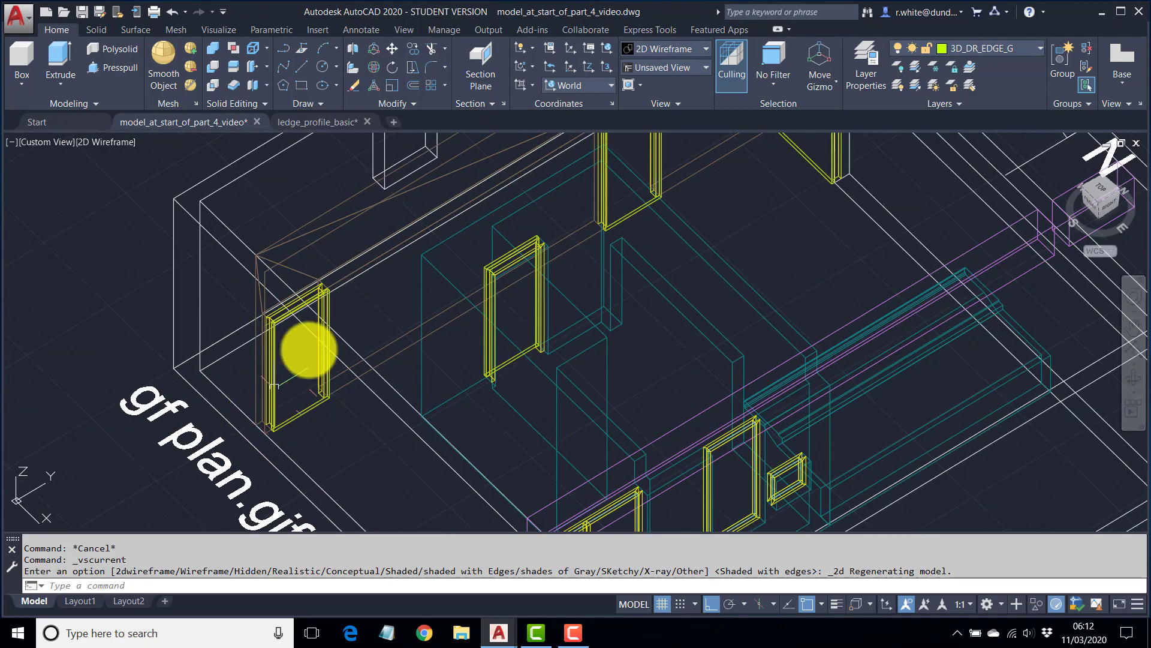
middle_drag(367, 184, 372, 226)
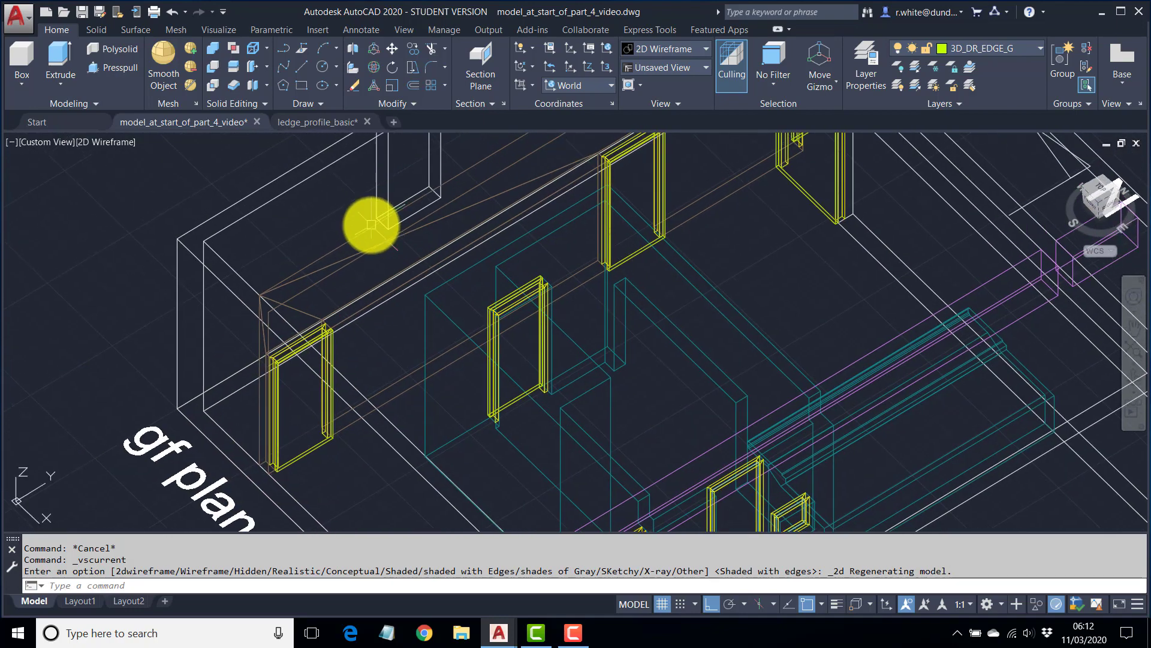
click(413, 48)
click(249, 497)
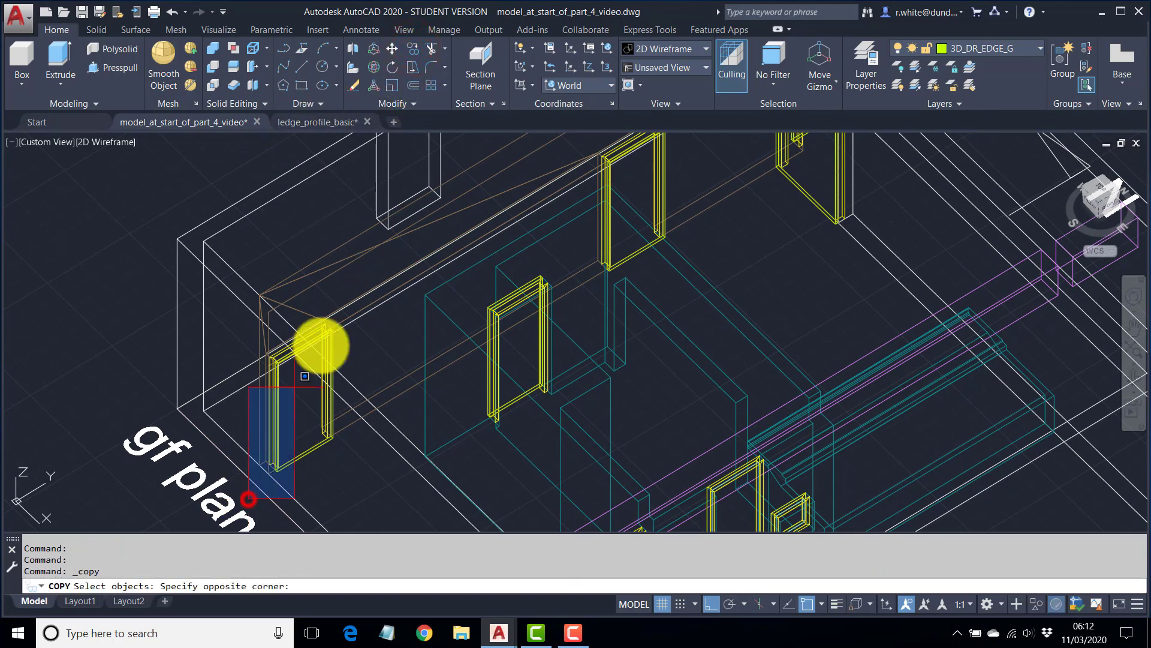
click(352, 305)
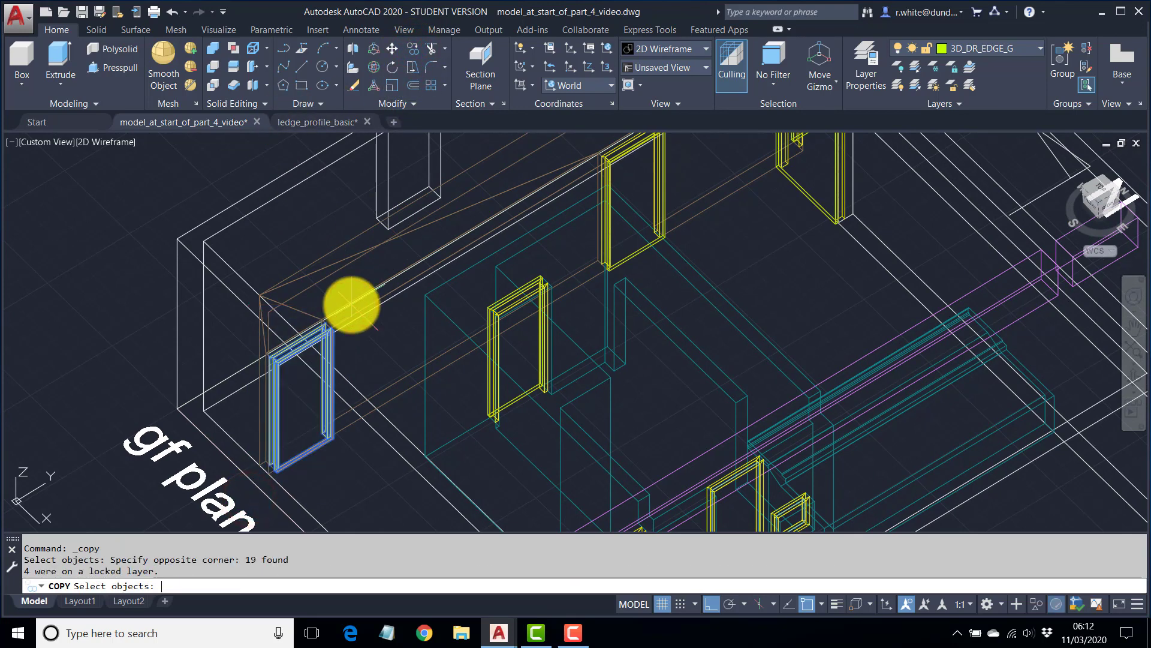
key(Return)
scroll(275, 470, up, 5)
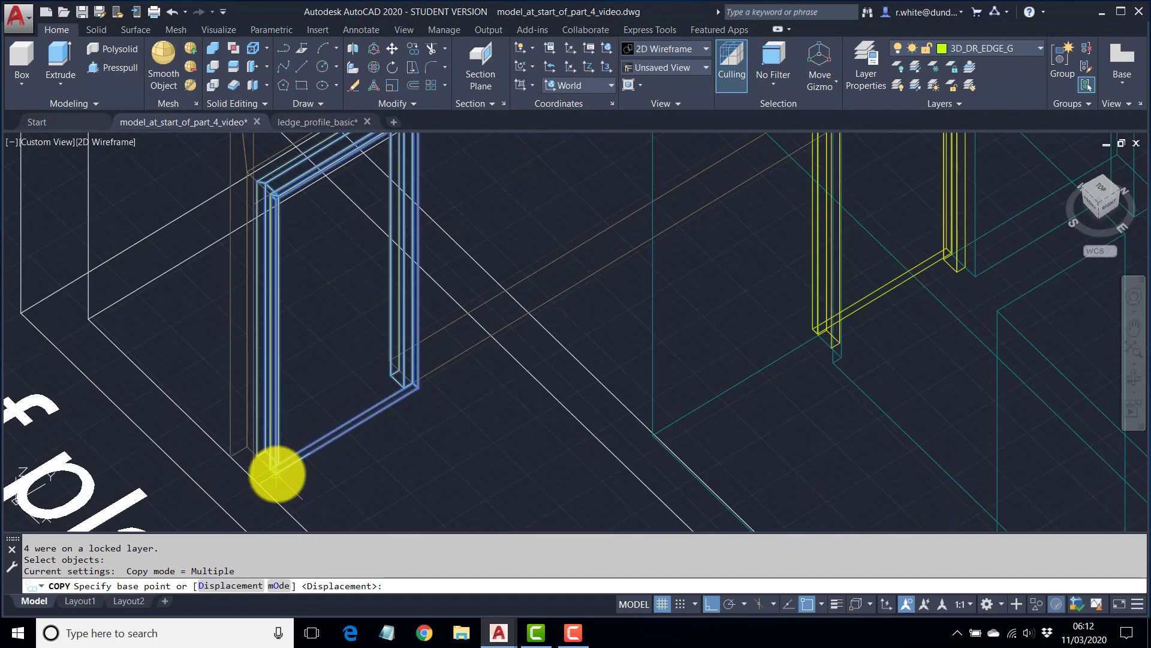
click(229, 447)
scroll(288, 396, down, 6)
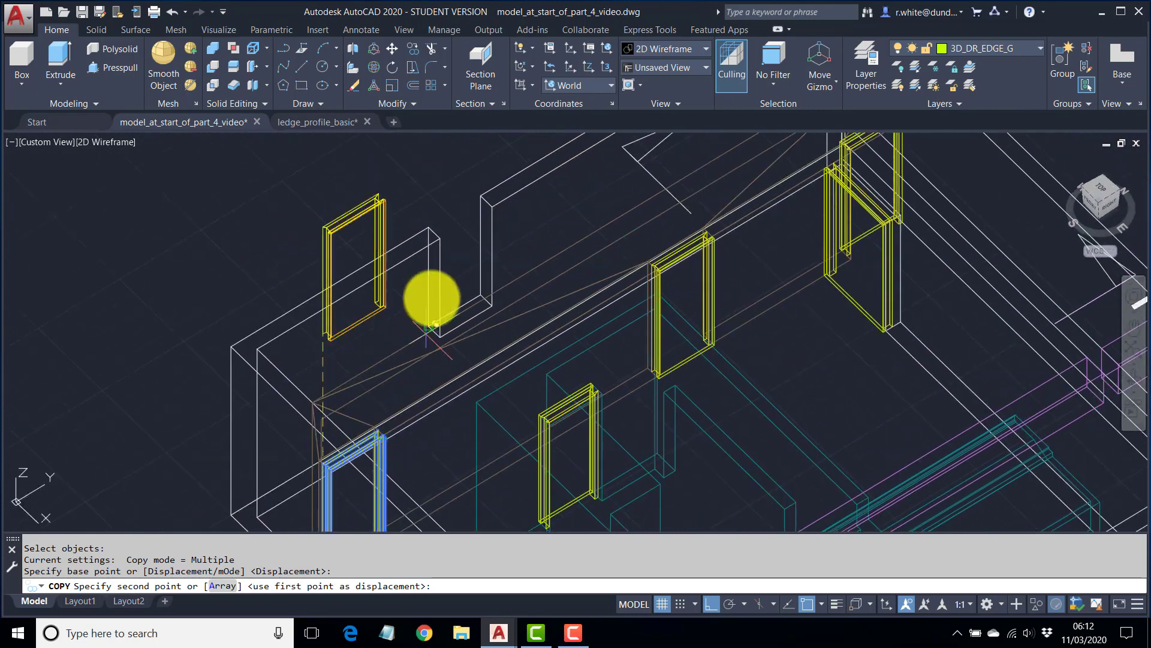
middle_drag(432, 298, 426, 330)
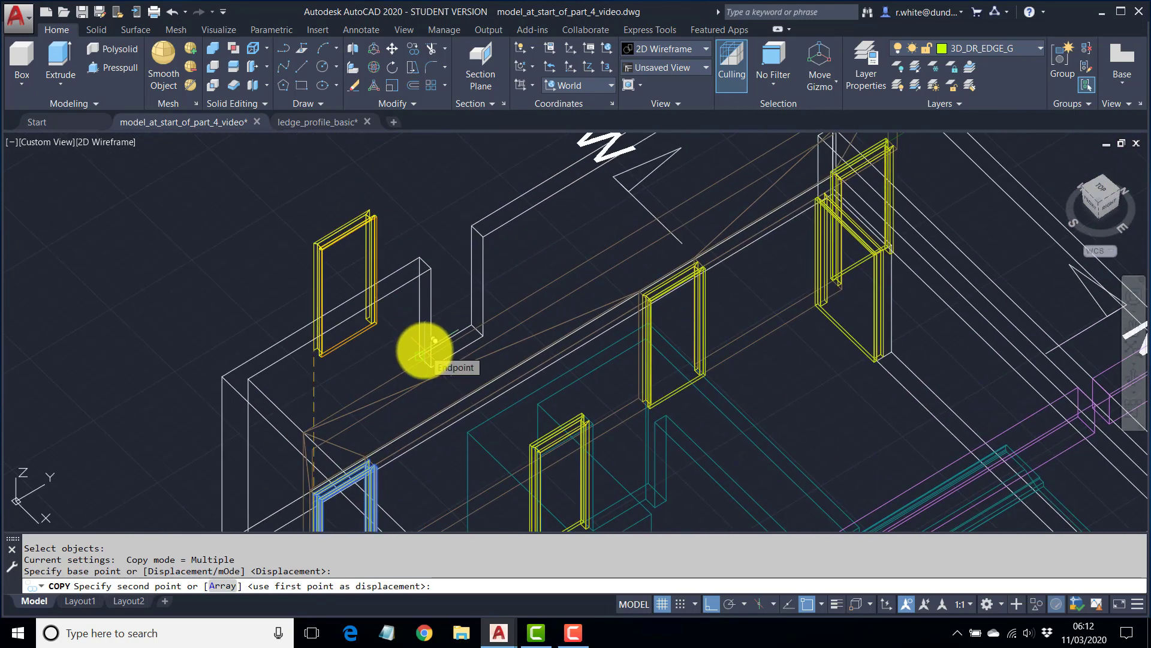
click(424, 349)
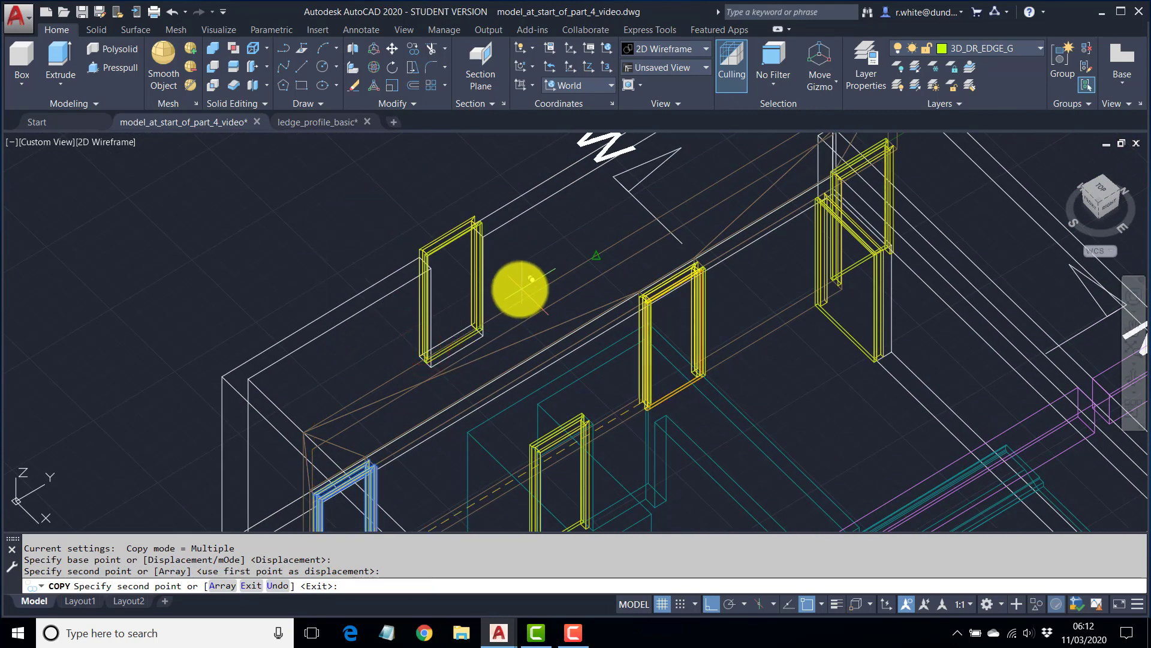
key(Escape)
Lock the white wall layer 3D_WL_WHITE_G by picking the exterior wall beside the copied door.
shift+middle_drag(506, 312, 530, 206)
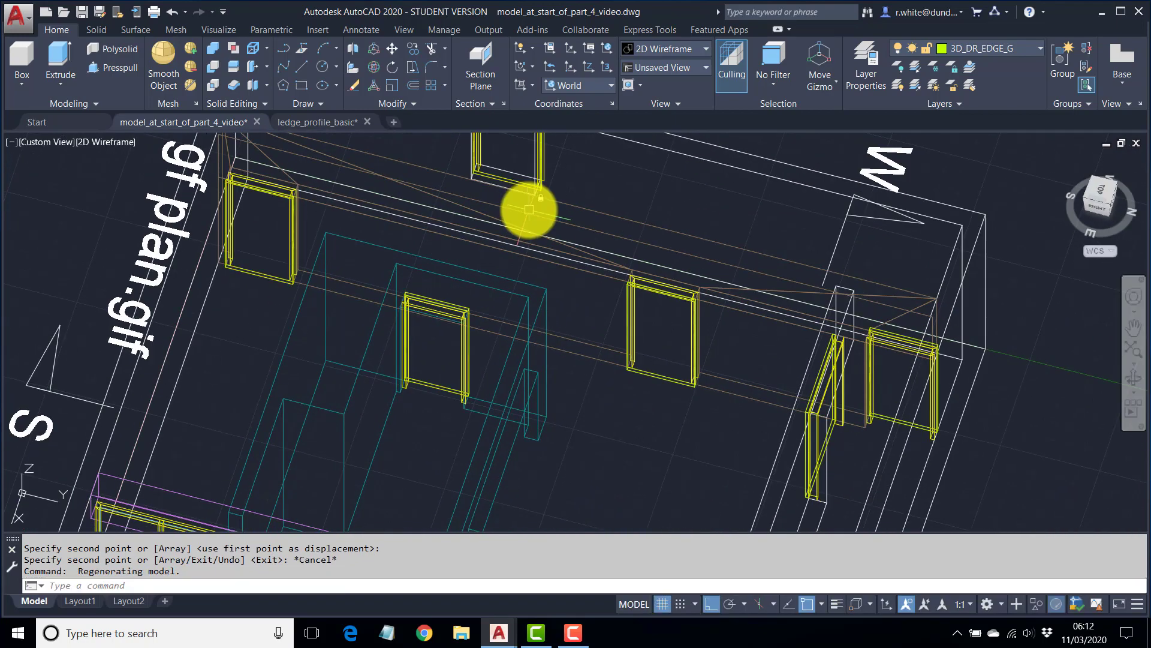
scroll(551, 164, up, 5)
shift+middle_drag(551, 163, 528, 208)
scroll(507, 255, down, 8)
scroll(528, 207, up, 8)
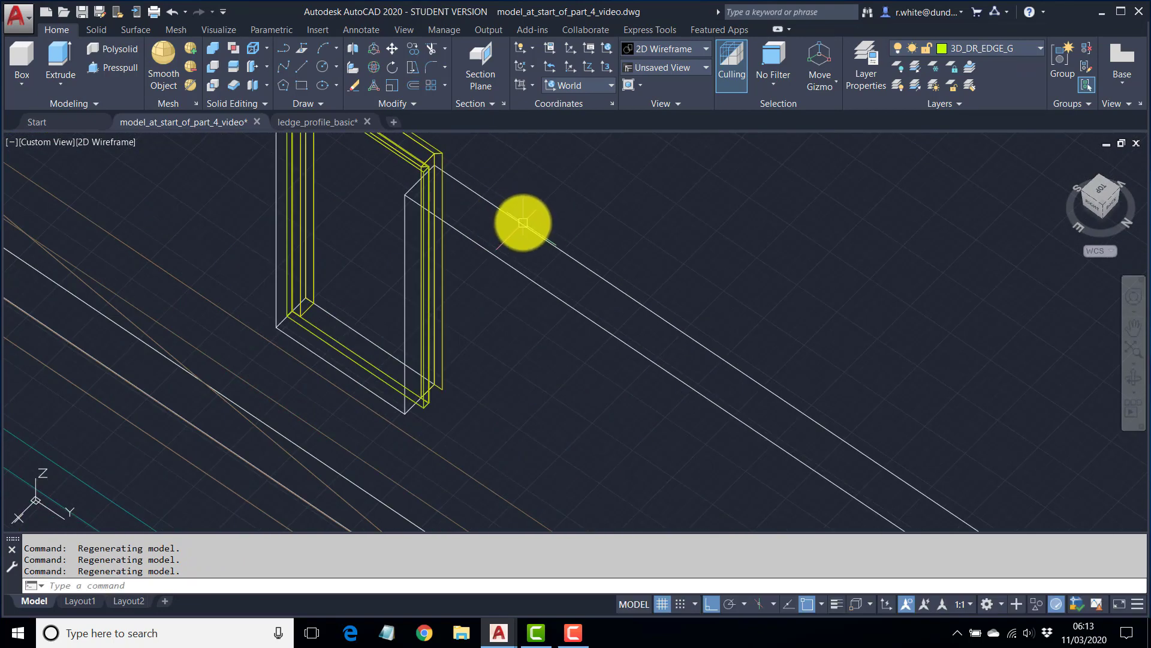
click(955, 67)
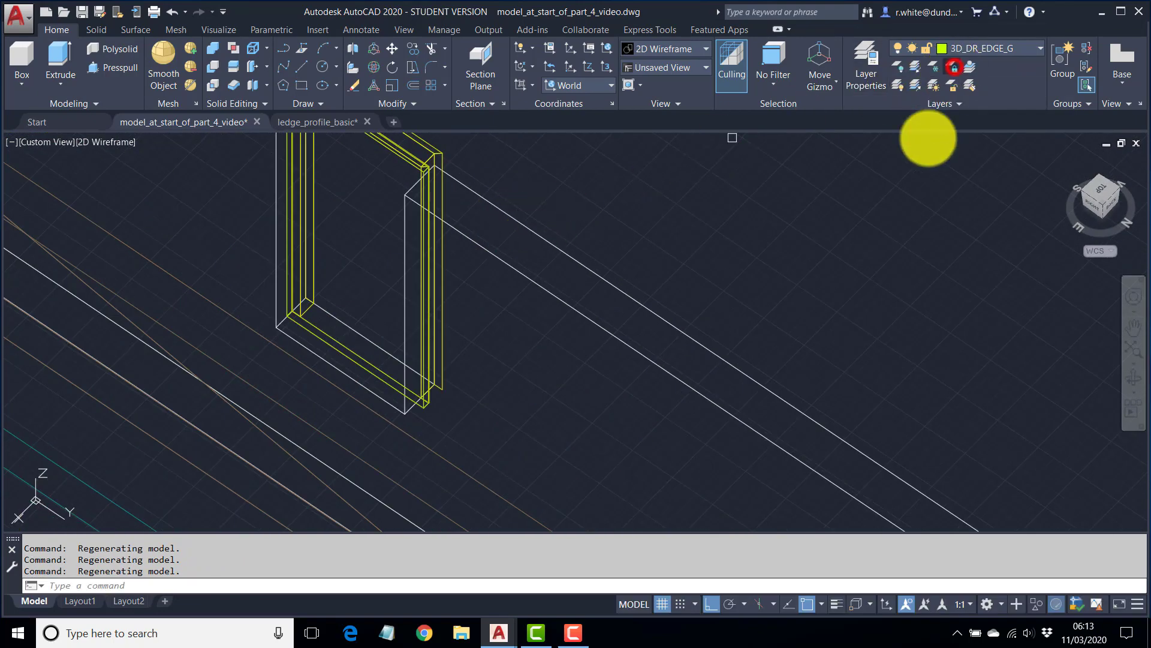
click(546, 238)
middle_drag(488, 190, 521, 233)
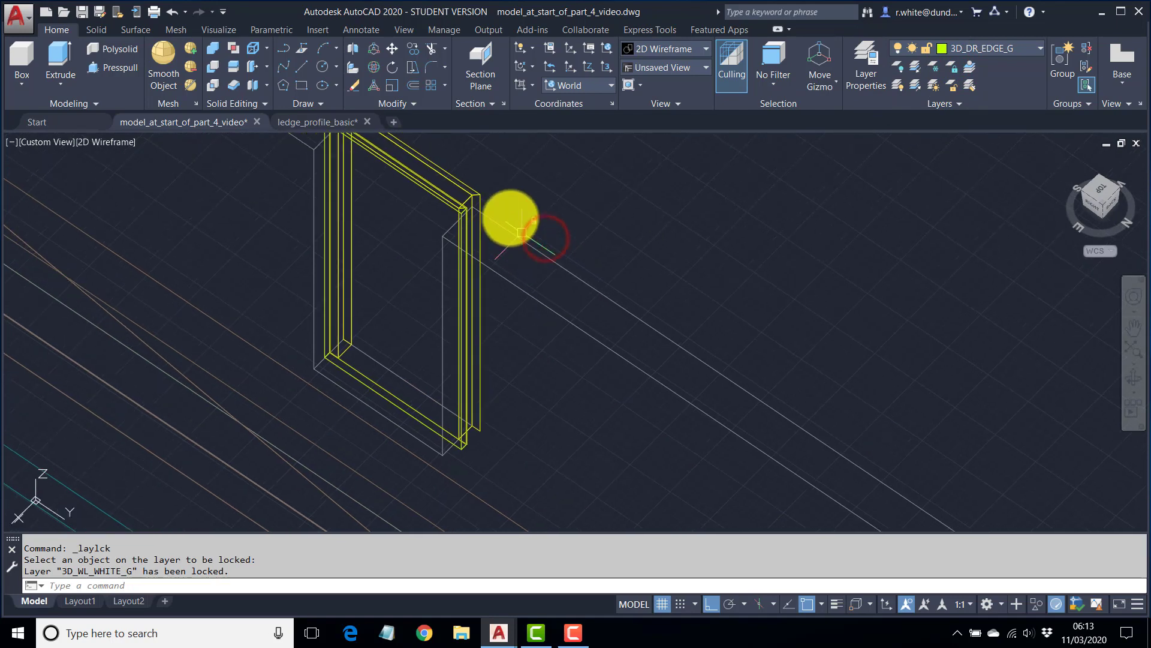
key(Escape)
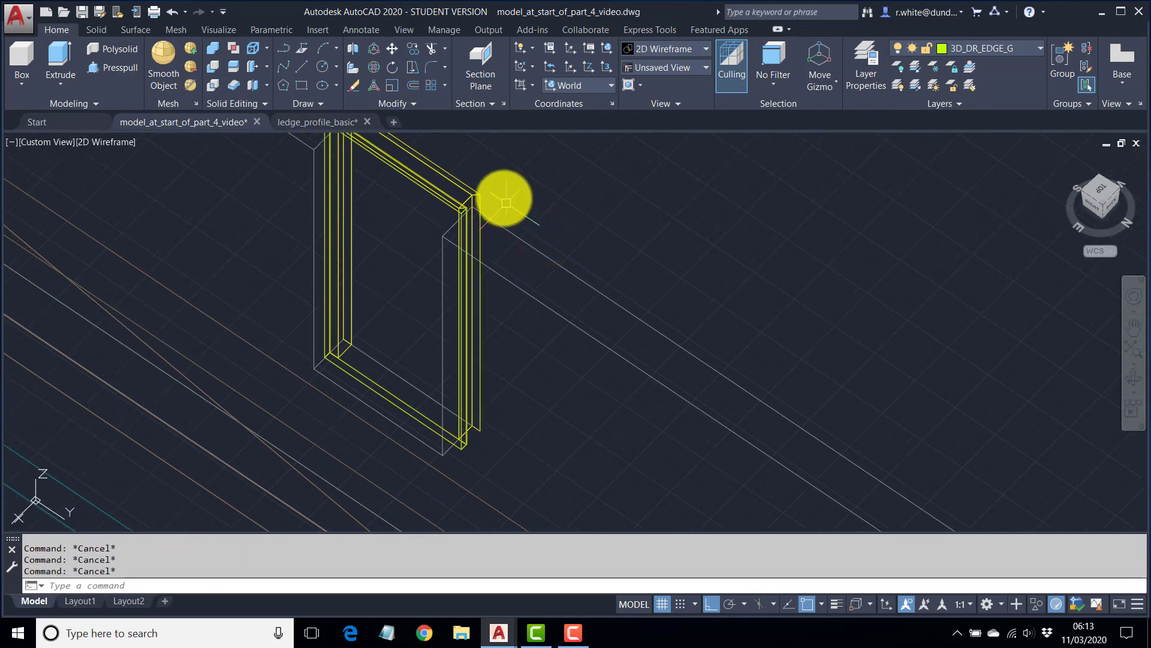
Stretch the overhanging jamb side of the copied door back to the bottom corner of the wall opening.
click(412, 66)
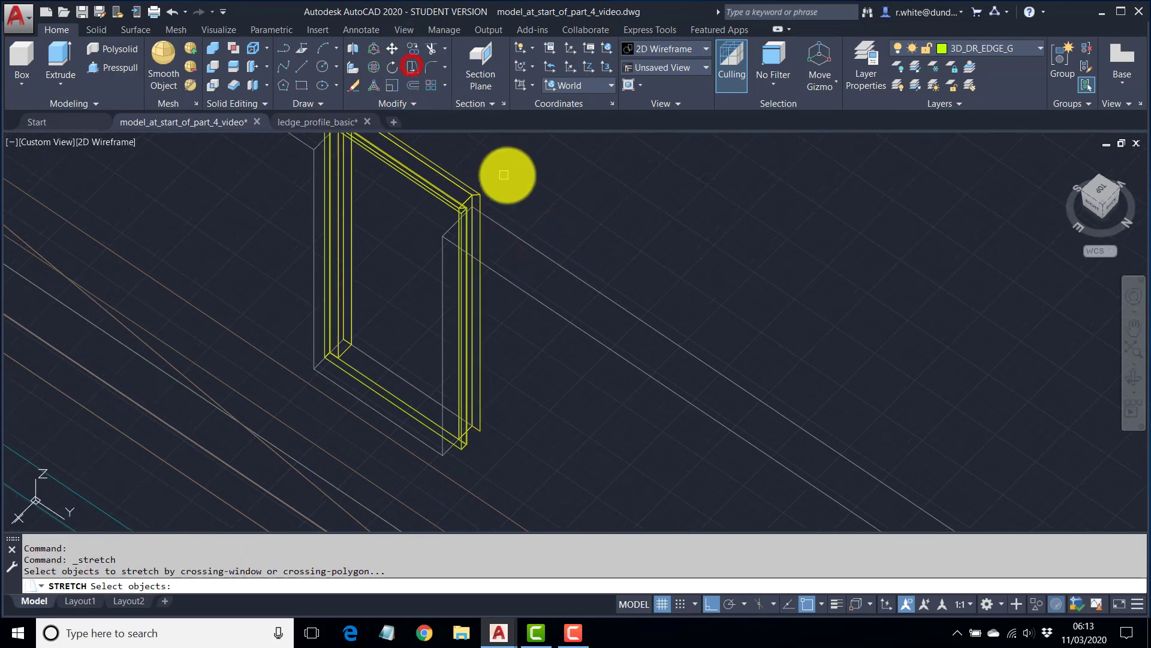
click(514, 164)
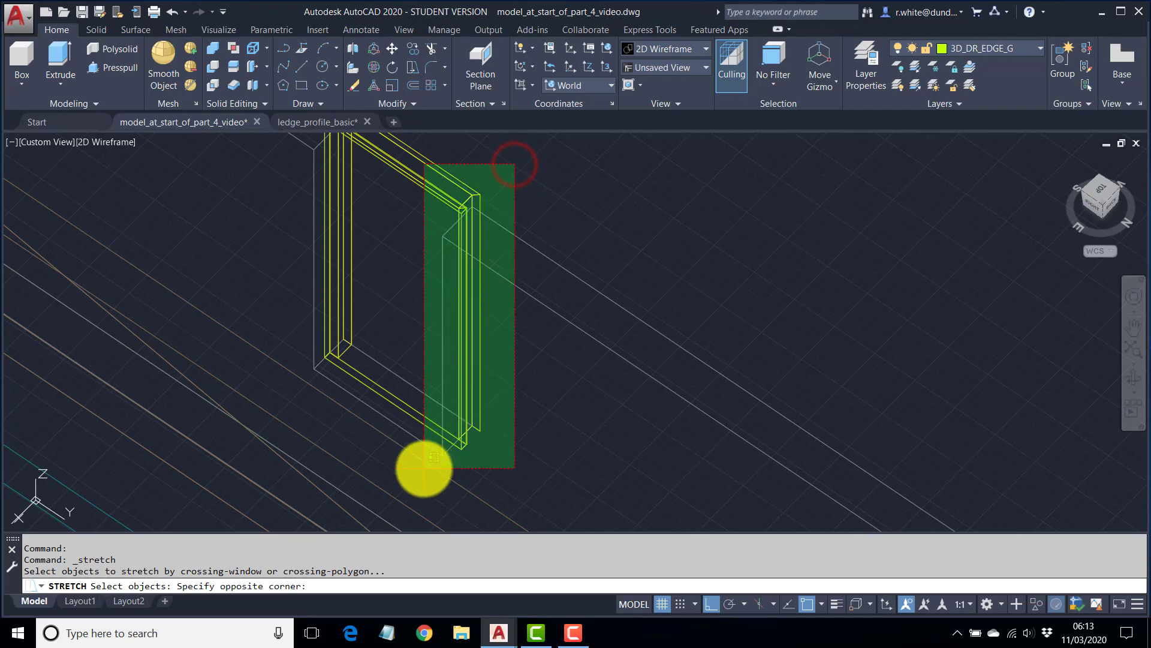
click(424, 468)
key(Return)
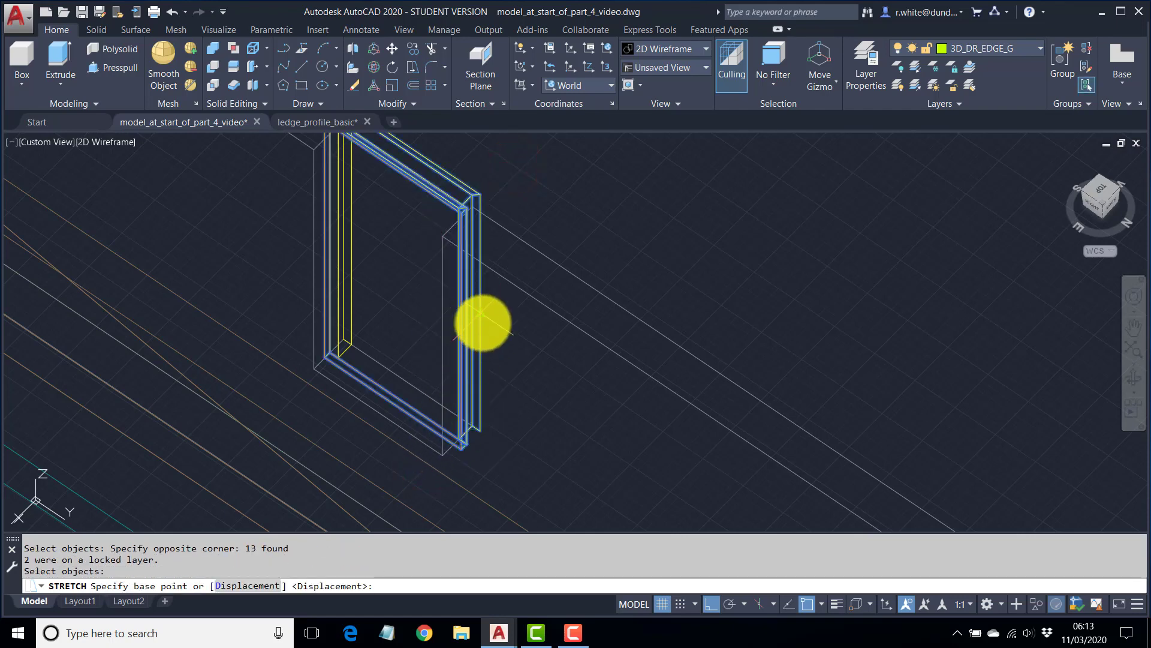
scroll(480, 404, up, 4)
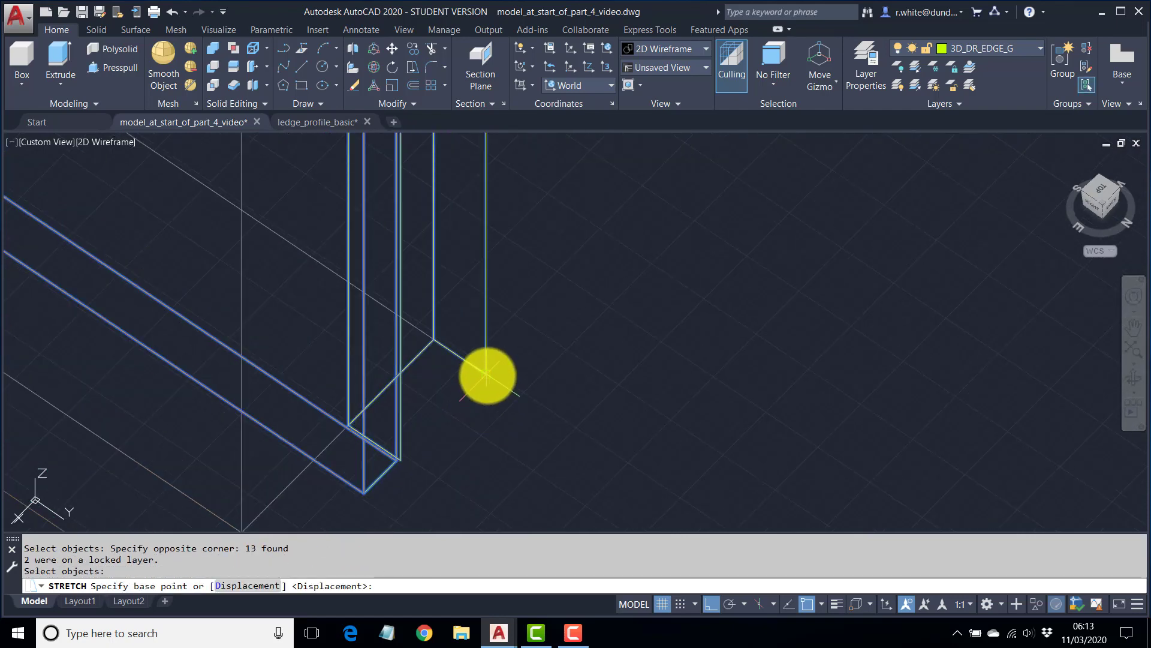
click(487, 375)
click(413, 322)
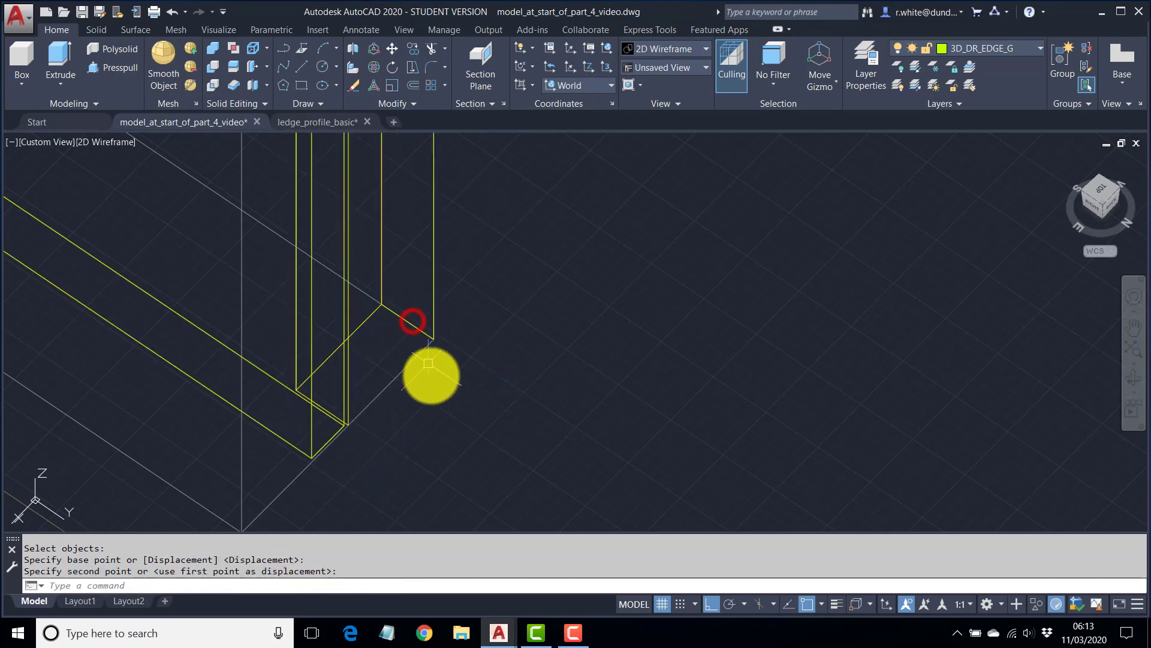
Lock the door frame layer 3D_DR_FR_G by picking the copied door's frame.
scroll(429, 374, down, 5)
mouse_move(422, 376)
shift+middle_down()
mouse_move(442, 367)
mouse_move(429, 376)
shift+middle_up()
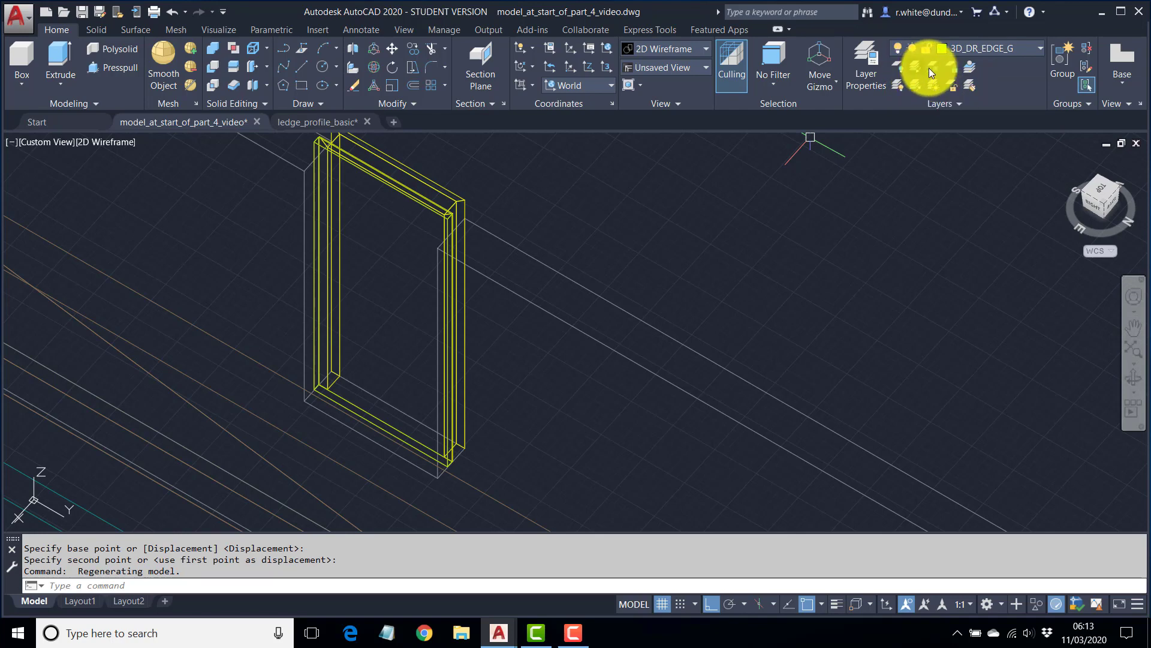
click(954, 66)
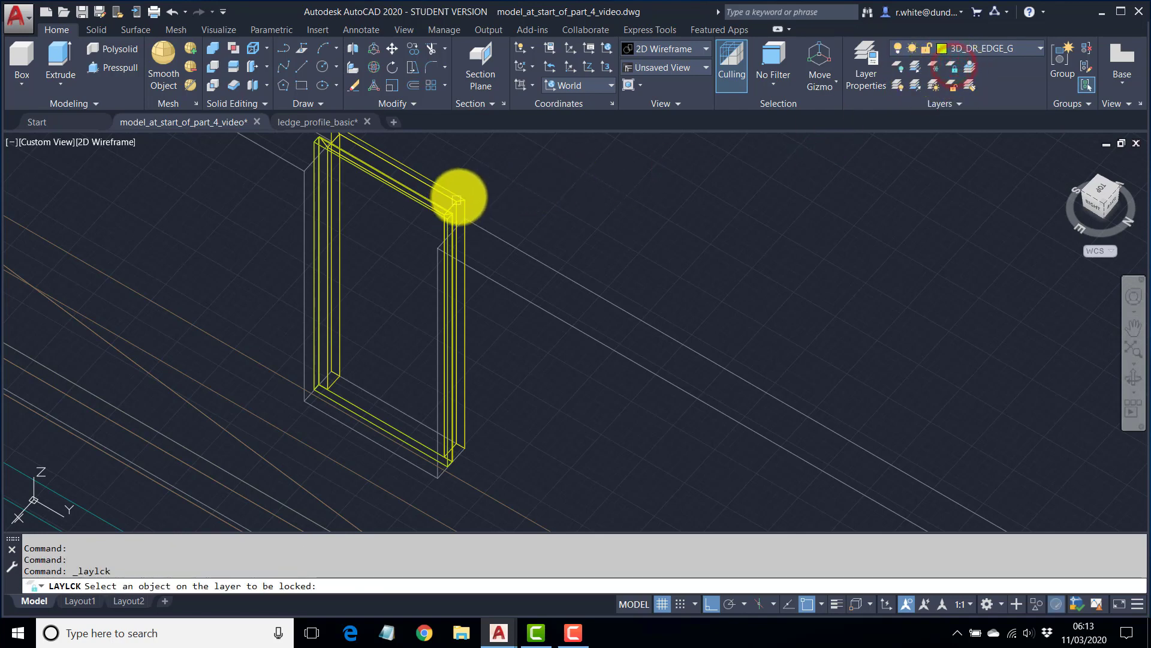
click(464, 201)
middle_drag(488, 237, 518, 258)
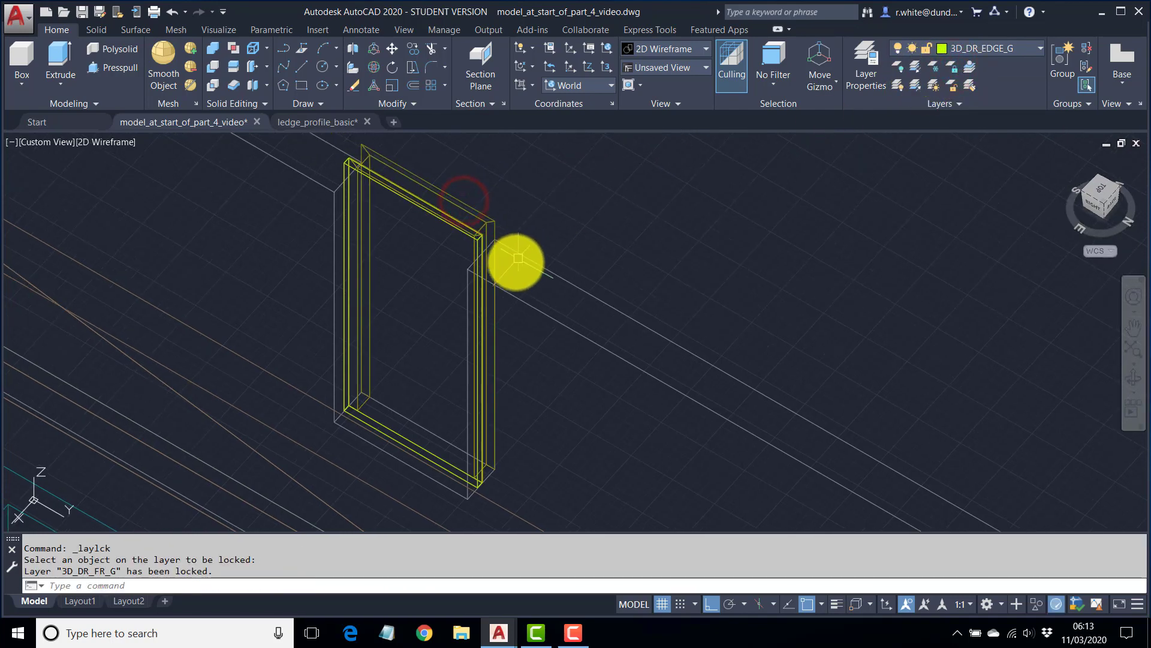
key(Escape)
key(Escape)
key(Escape)
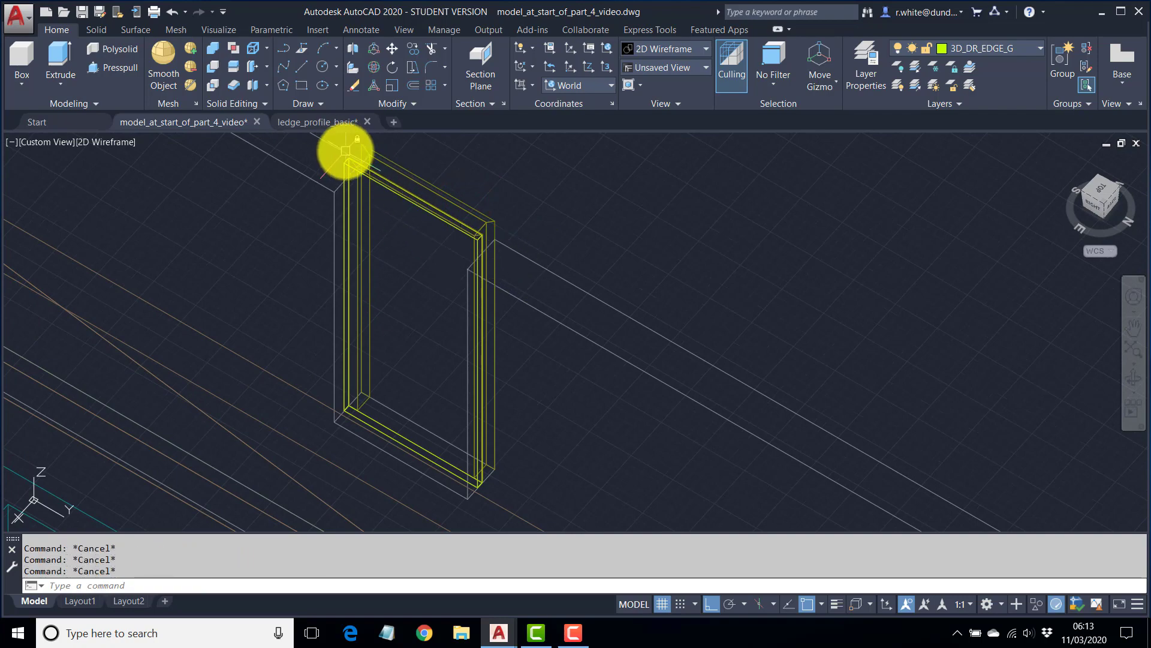
Erase the yellow edge strips along the copied door's top and its unstretched side.
scroll(348, 165, up, 5)
scroll(345, 186, up, 2)
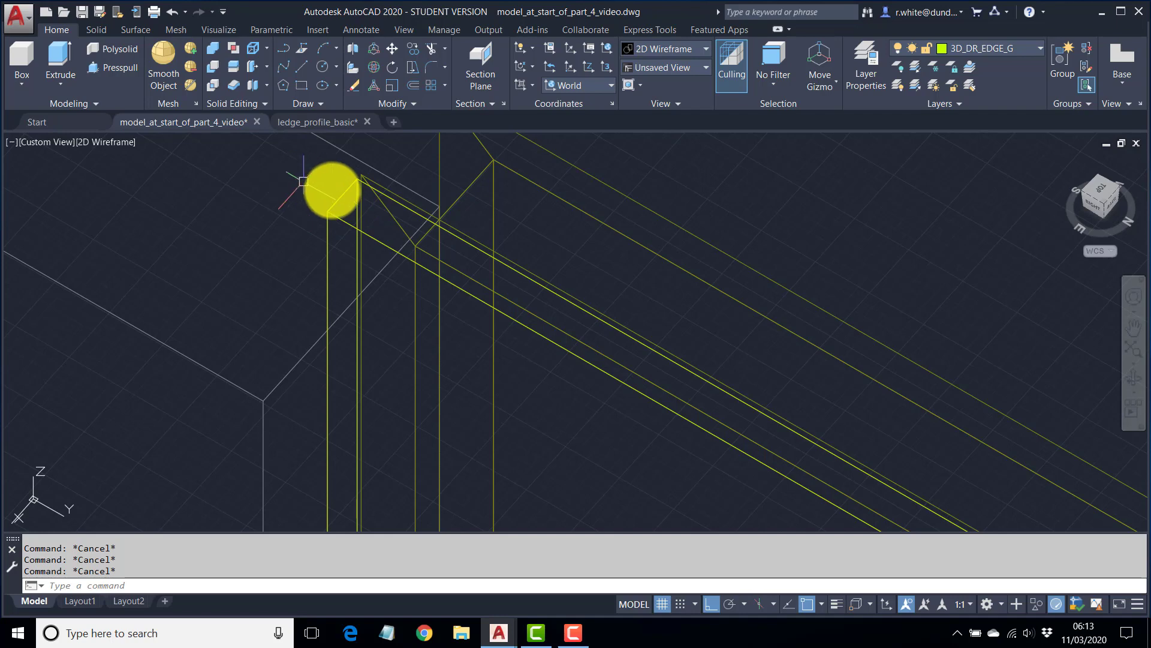
click(345, 198)
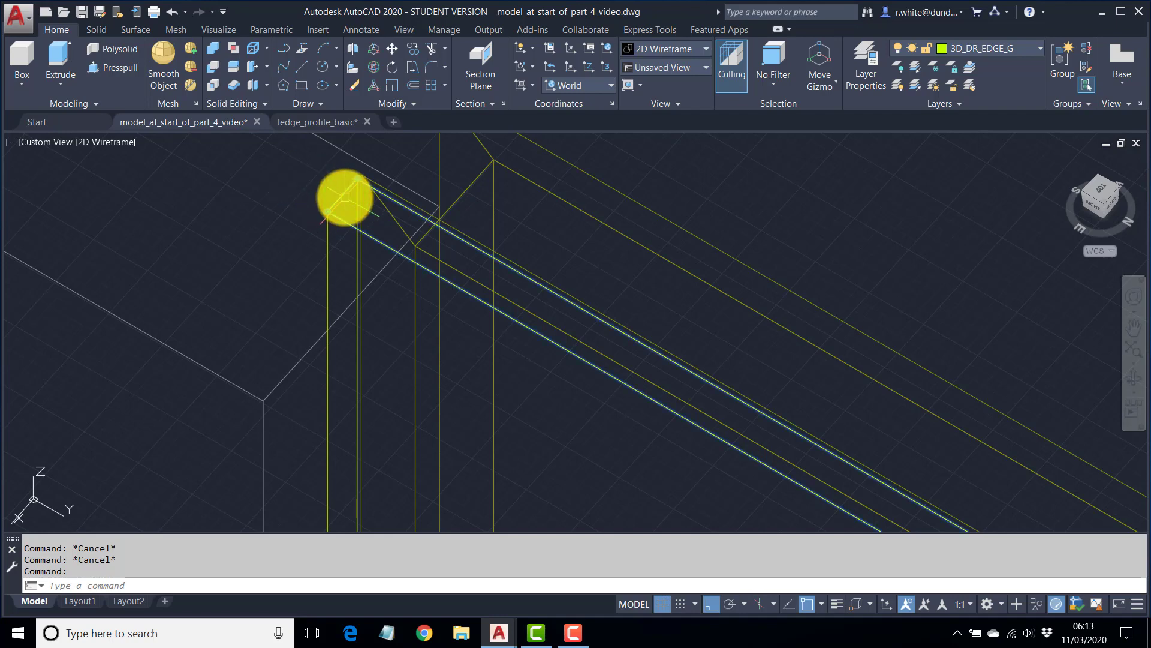
key(Delete)
click(342, 198)
key(Delete)
scroll(341, 198, down, 4)
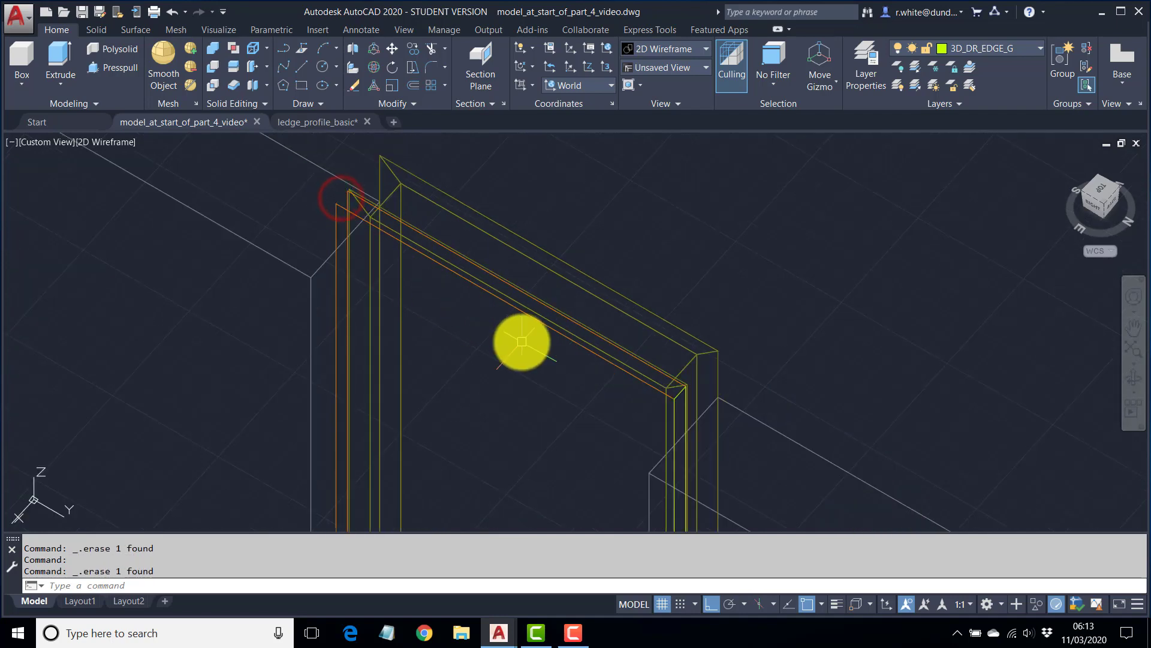
Erase the remaining yellow edge strips on the copied door's stretched side and bottom.
middle_drag(674, 406, 576, 304)
scroll(576, 304, up, 4)
click(586, 288)
key(Delete)
scroll(586, 290, down, 5)
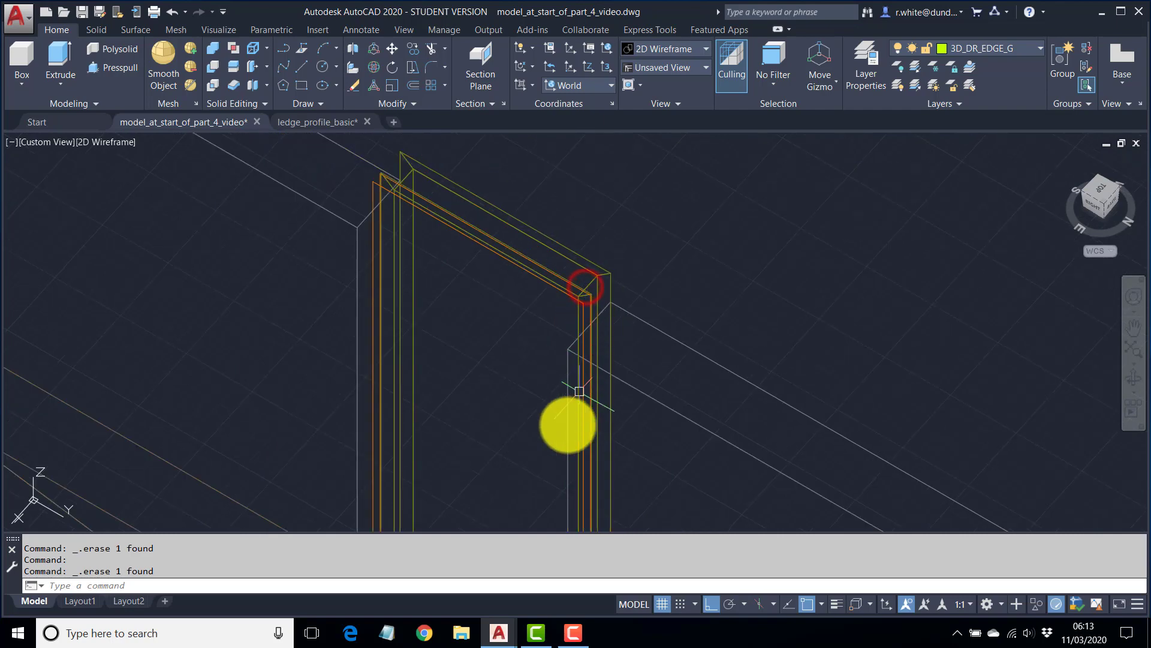
middle_drag(553, 506, 462, 240)
scroll(500, 371, up, 5)
scroll(500, 371, up, 3)
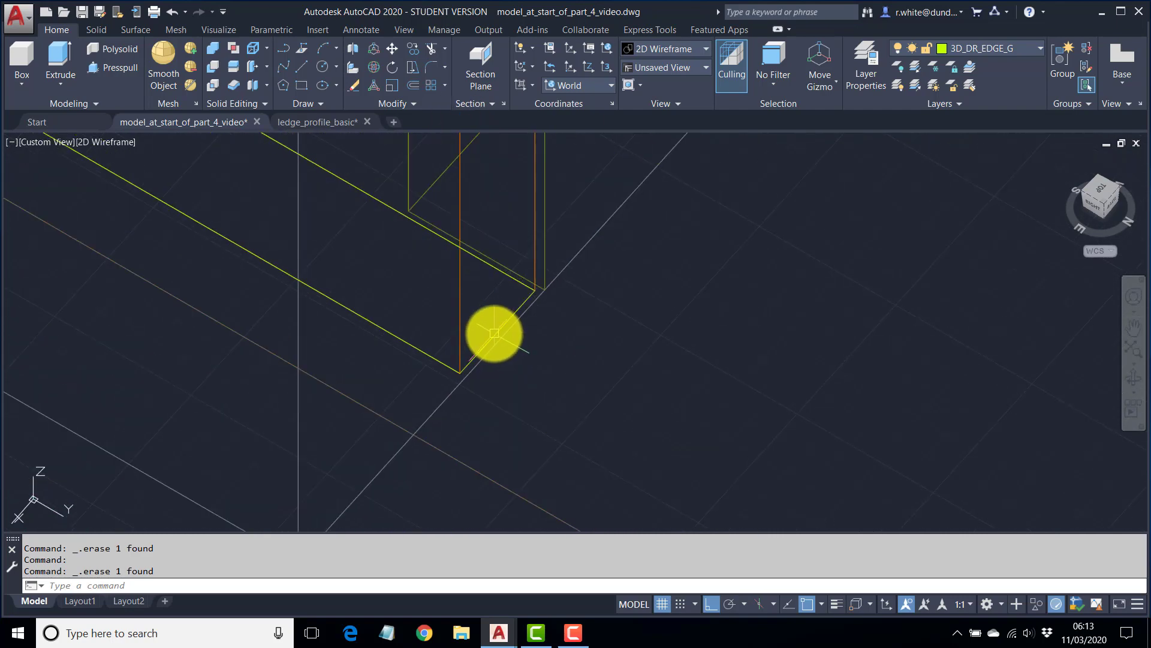
click(494, 332)
key(Delete)
scroll(482, 290, down, 8)
middle_drag(462, 295, 461, 399)
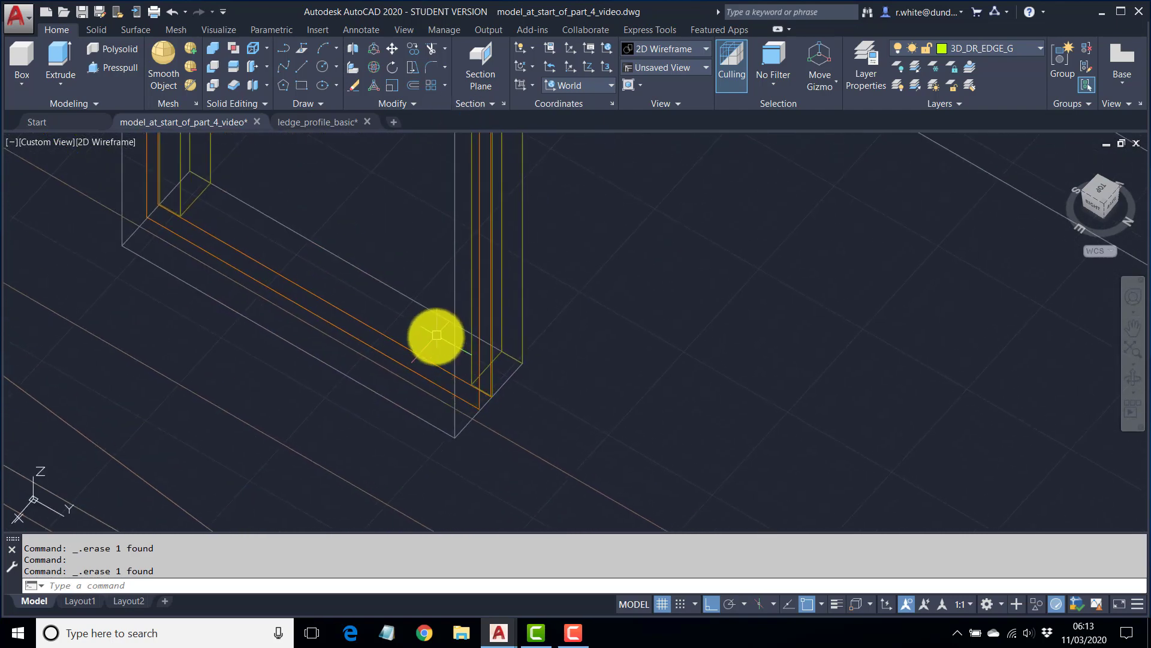
scroll(437, 335, down, 5)
middle_drag(420, 313, 429, 390)
middle_drag(384, 217, 376, 282)
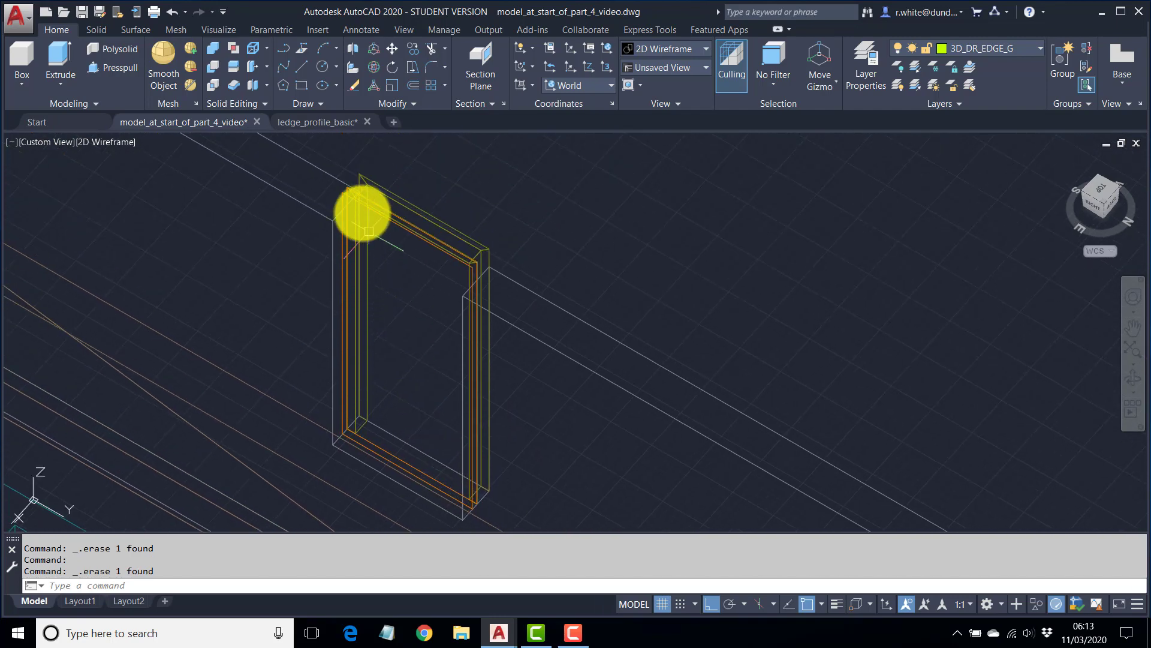
Erase the outermost orange door leaf outline, nearest the viewer, from the copied door.
key(Escape)
key(Escape)
scroll(356, 206, up, 3)
scroll(332, 190, up, 4)
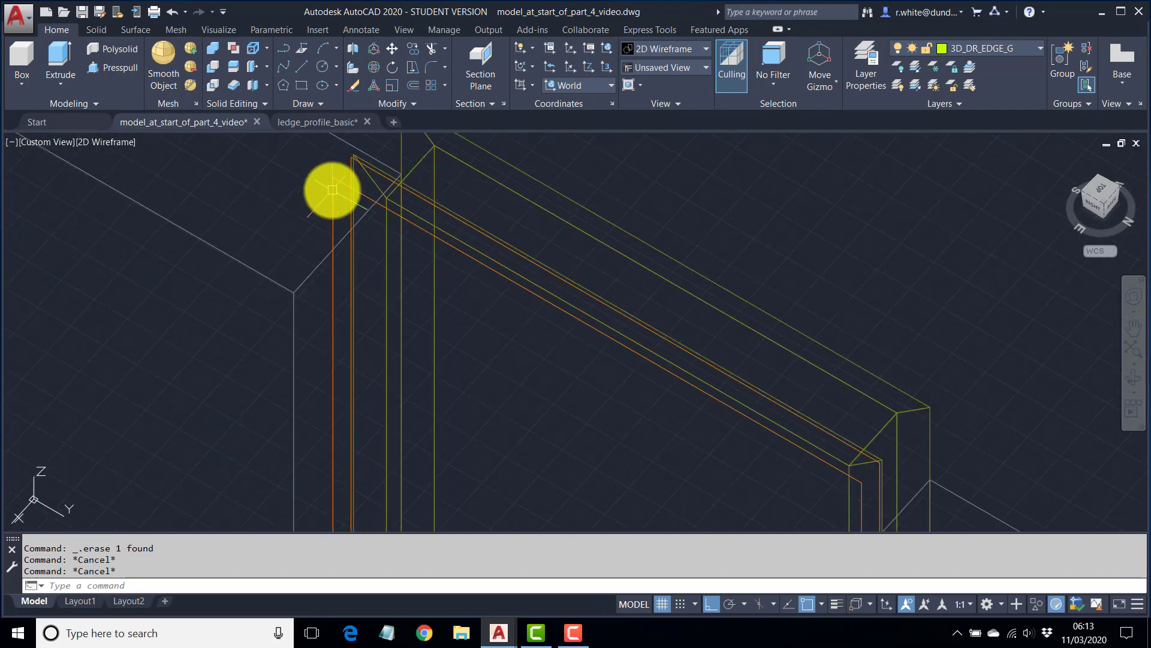
click(332, 188)
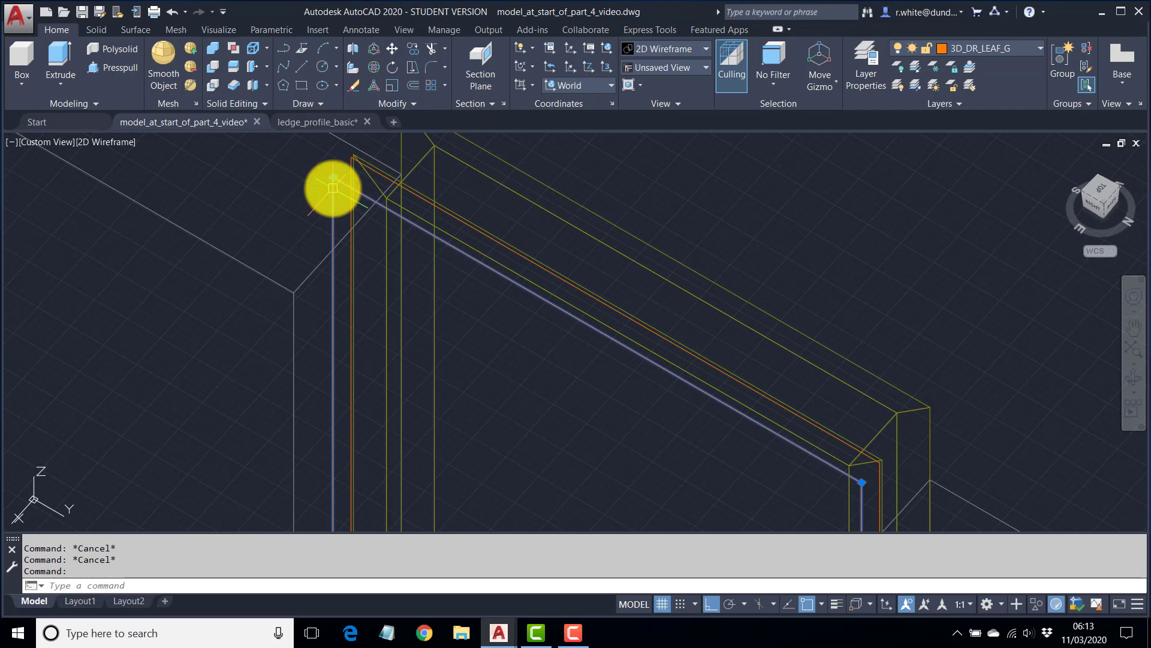
key(Delete)
Stretch the remaining orange leaf outline's two top corners to the far inner top corners of the door frame.
scroll(334, 244, up, 3)
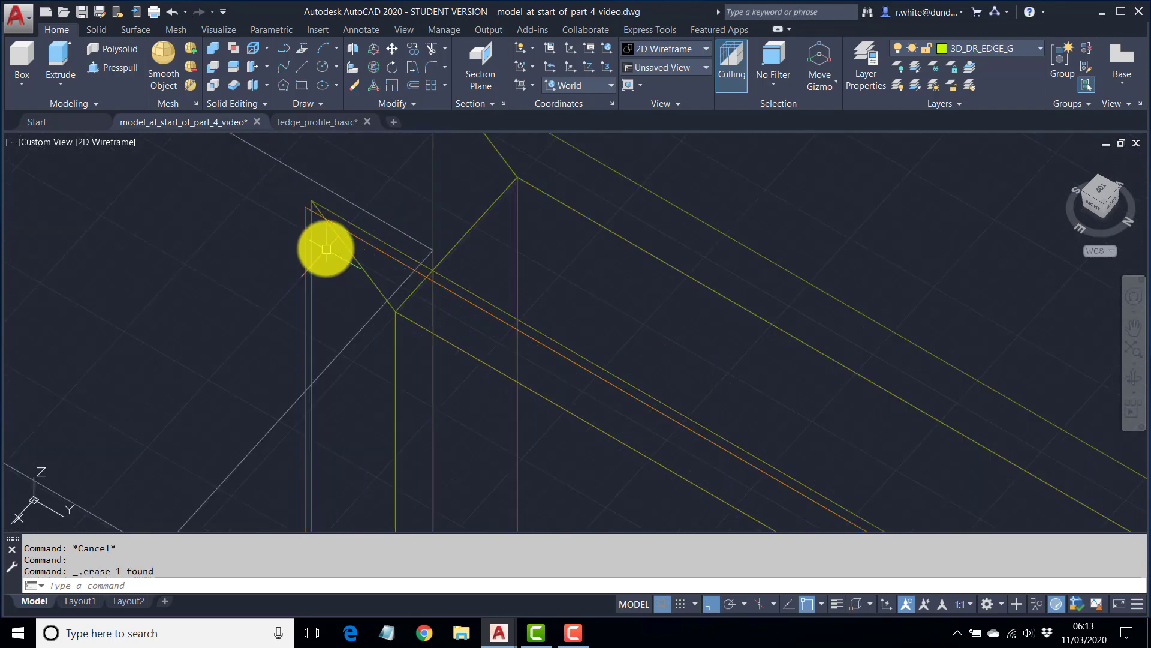
click(303, 215)
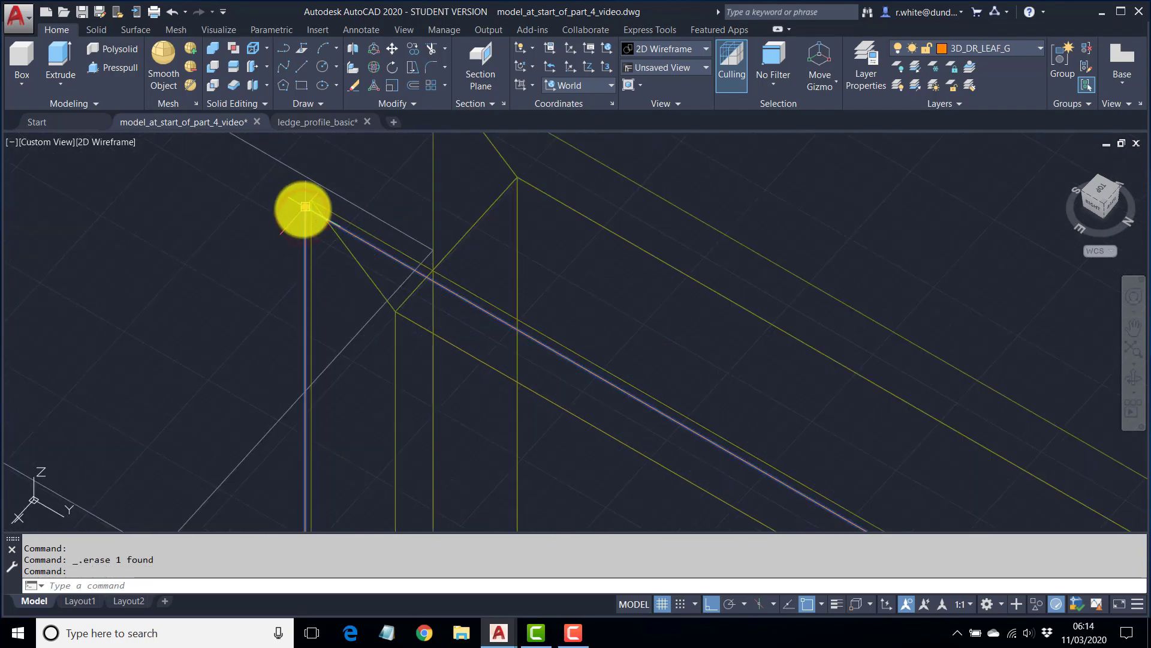
click(304, 207)
click(520, 180)
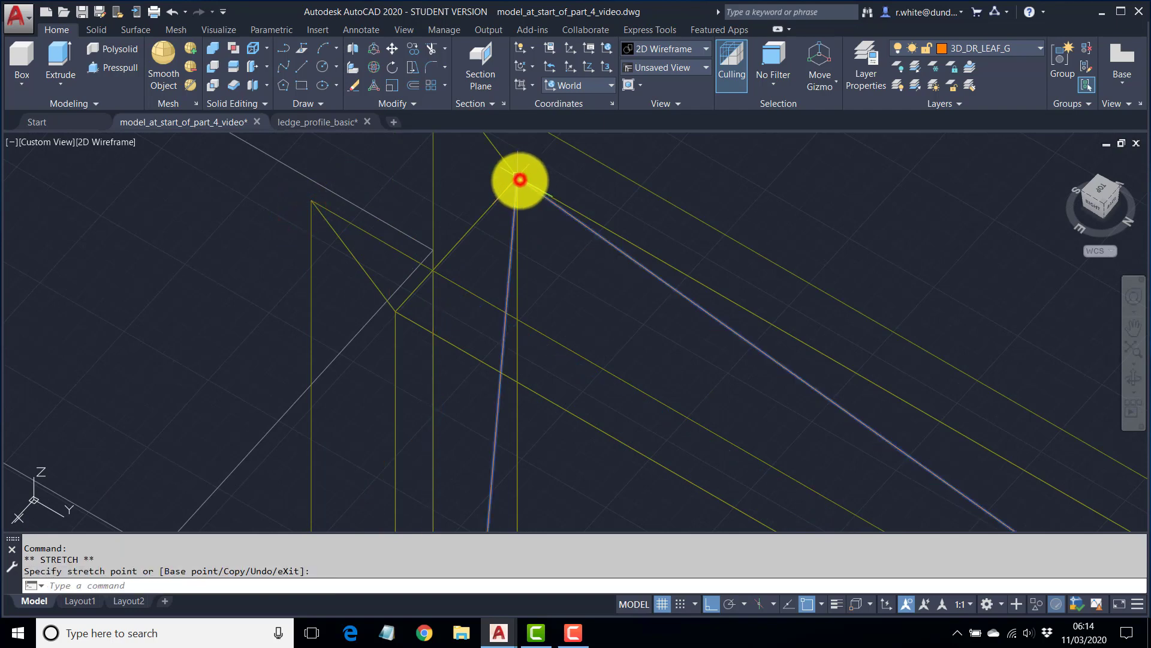
scroll(570, 268, down, 5)
middle_drag(776, 473, 565, 337)
scroll(642, 301, up, 4)
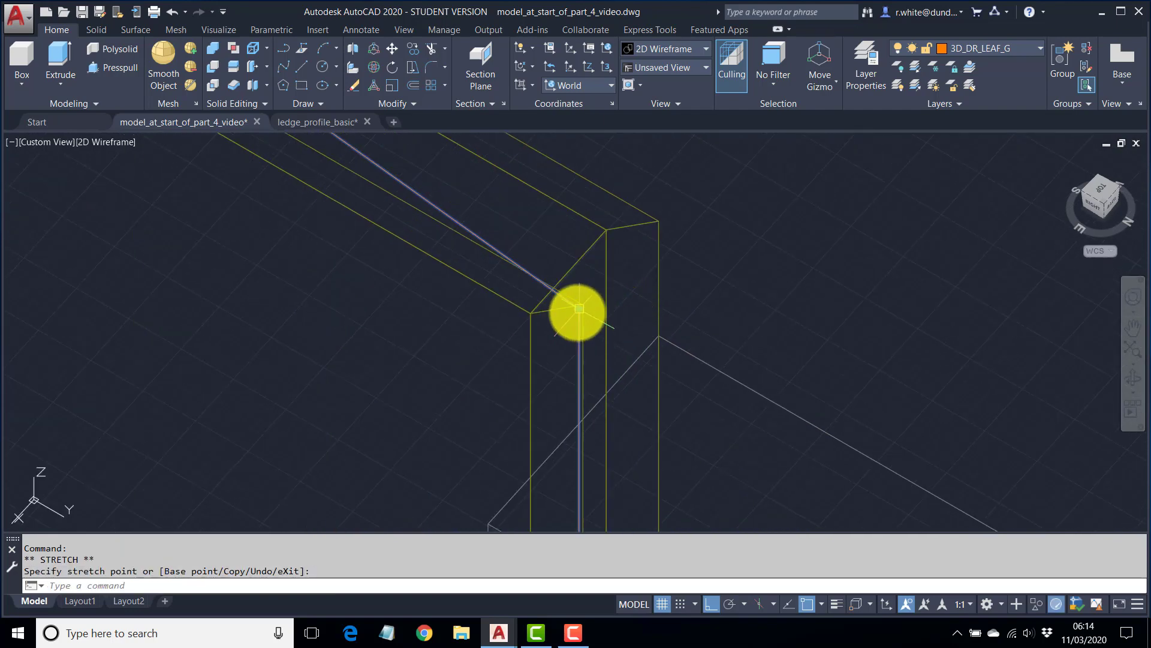
click(577, 311)
click(607, 240)
Stretch the leaf outline's two bottom corners to the far inner bottom corners of the door frame and clear the selection.
scroll(519, 180, down, 3)
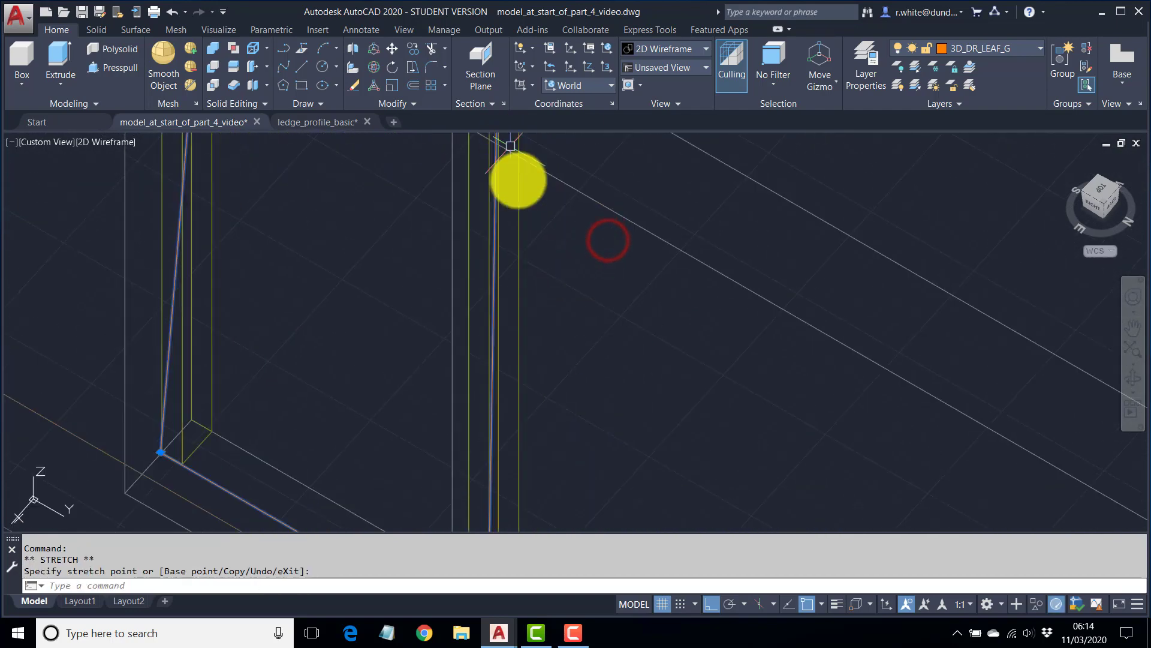
scroll(506, 123, down, 3)
scroll(462, 340, up, 3)
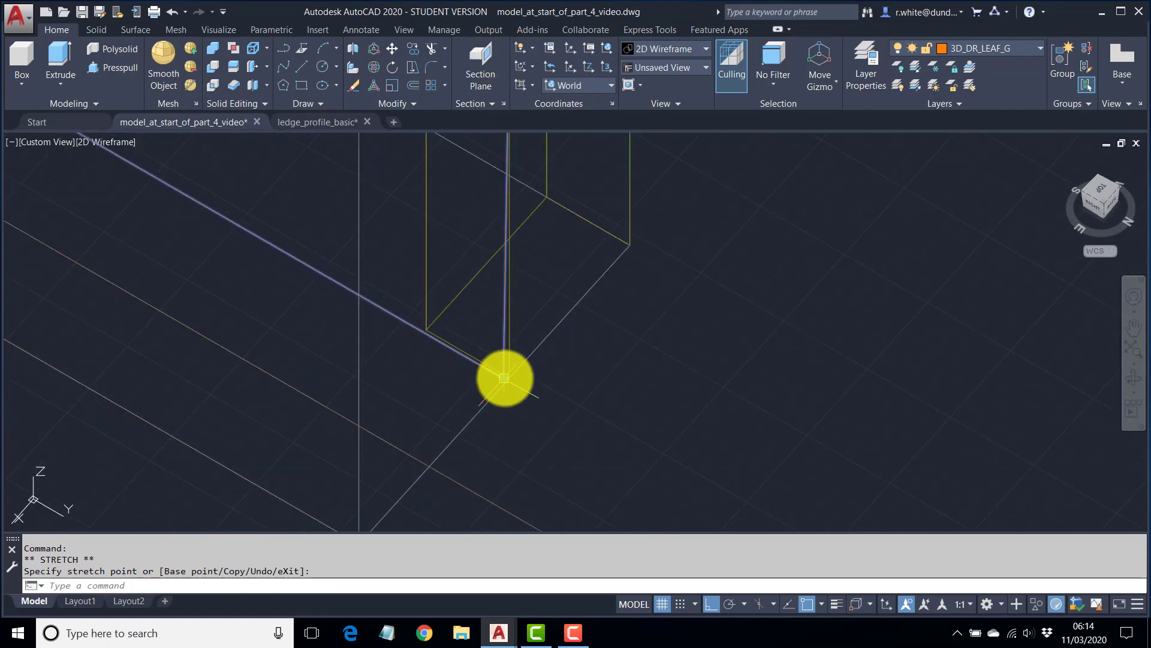
click(504, 378)
click(542, 187)
scroll(354, 211, down, 3)
scroll(417, 342, up, 3)
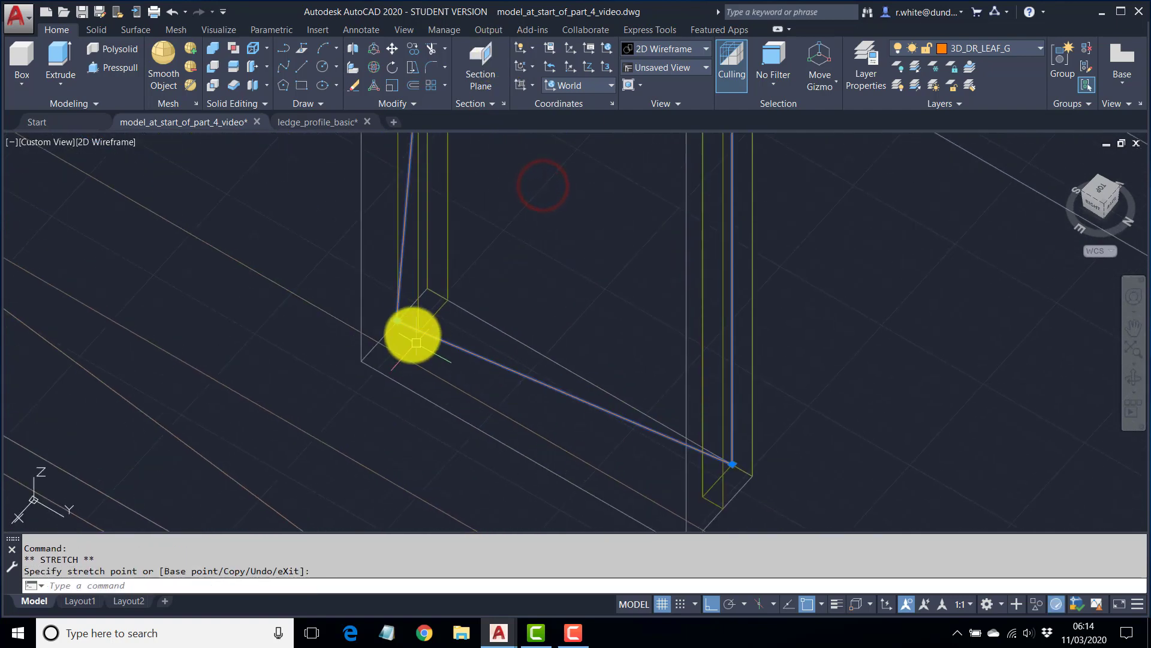
click(397, 322)
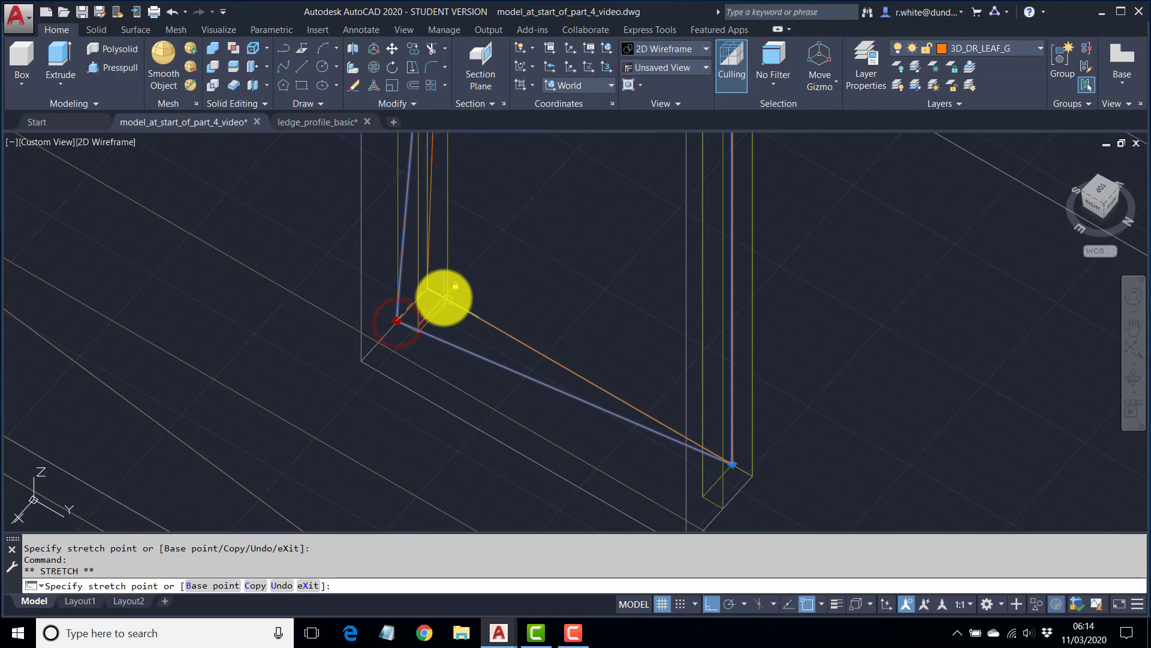
click(444, 298)
scroll(518, 286, down, 4)
middle_drag(541, 290, 524, 383)
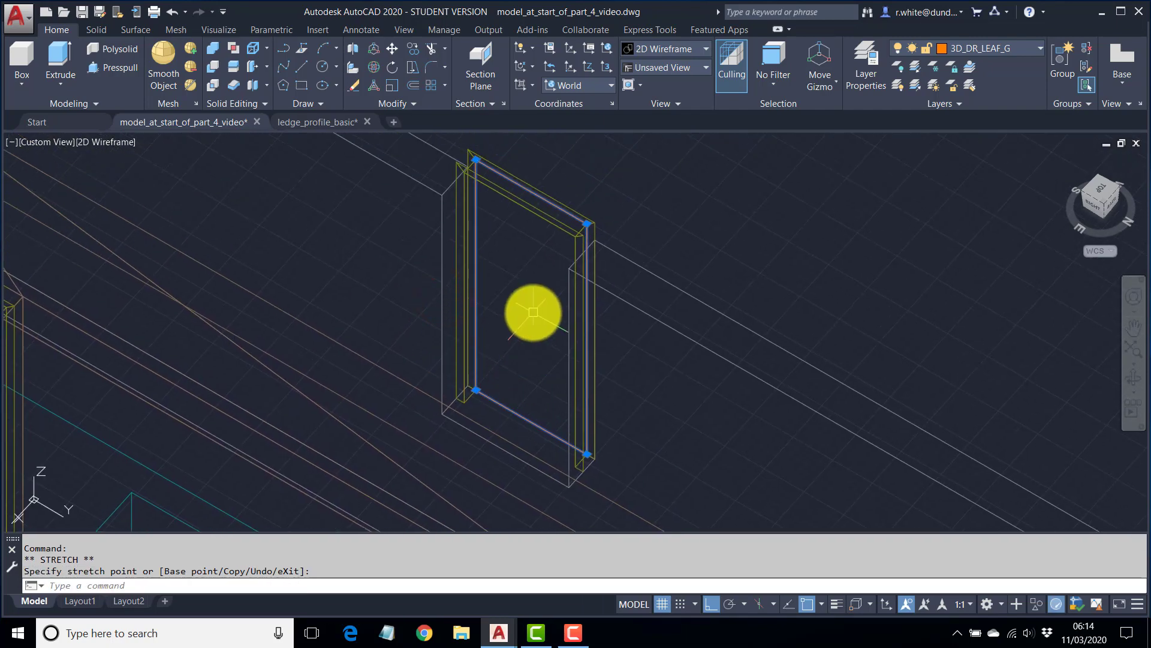
key(Escape)
key(Escape)
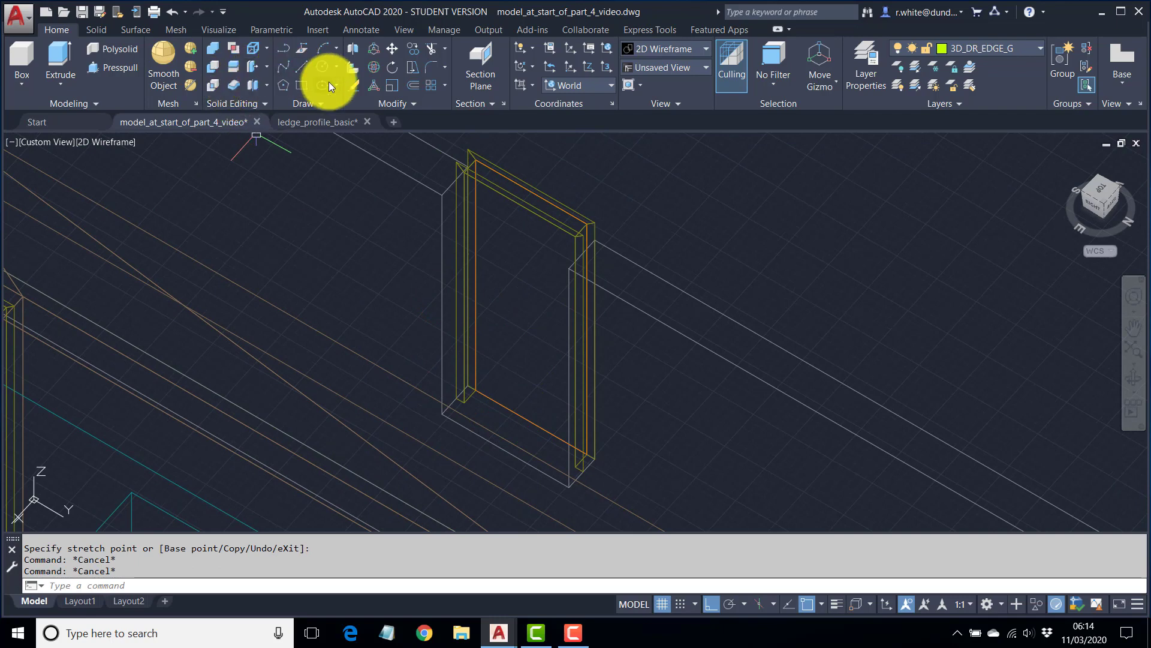
Copy the orange leaf outline 44 units along the X axis, towards the near side of the frame.
click(412, 52)
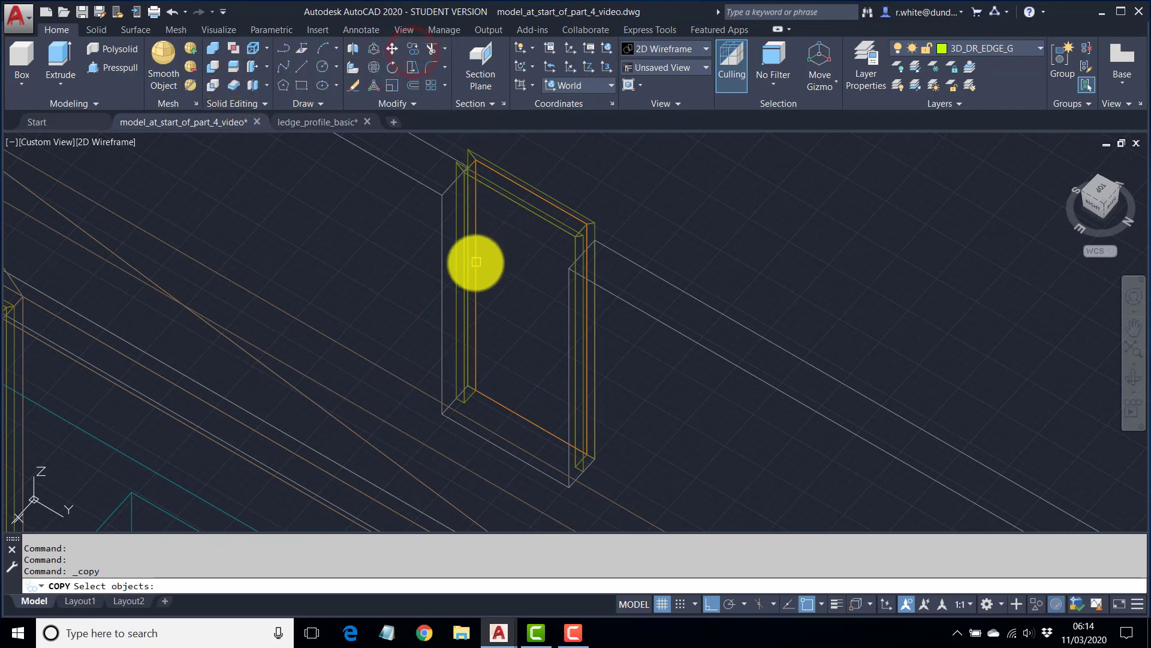
click(475, 263)
key(Return)
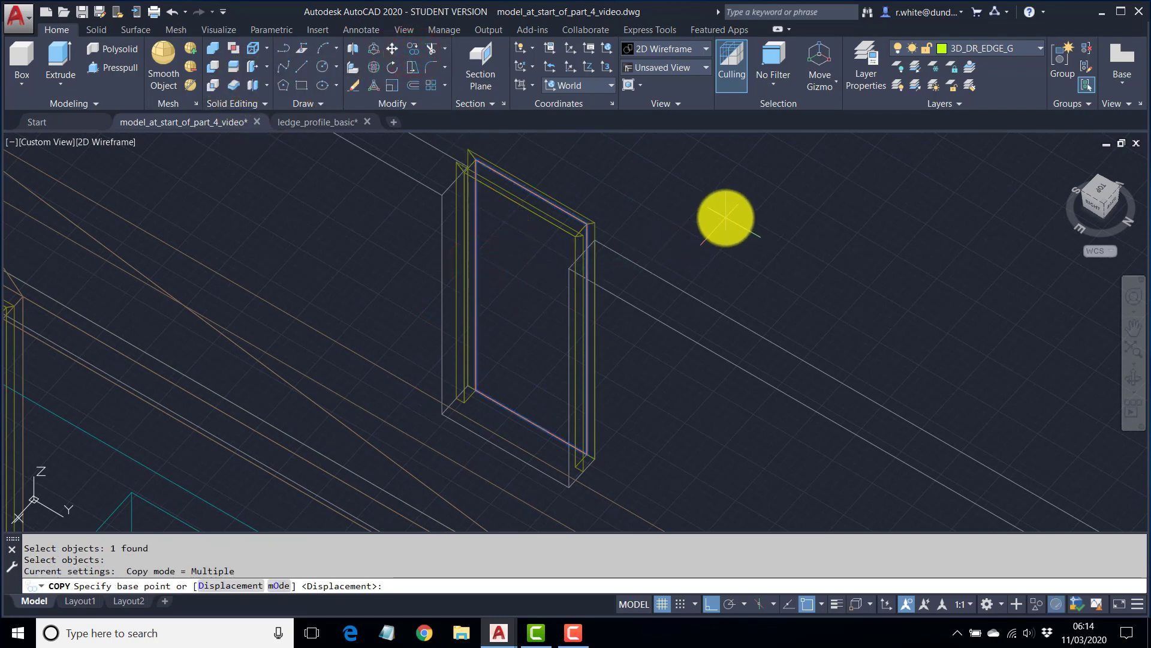
click(726, 218)
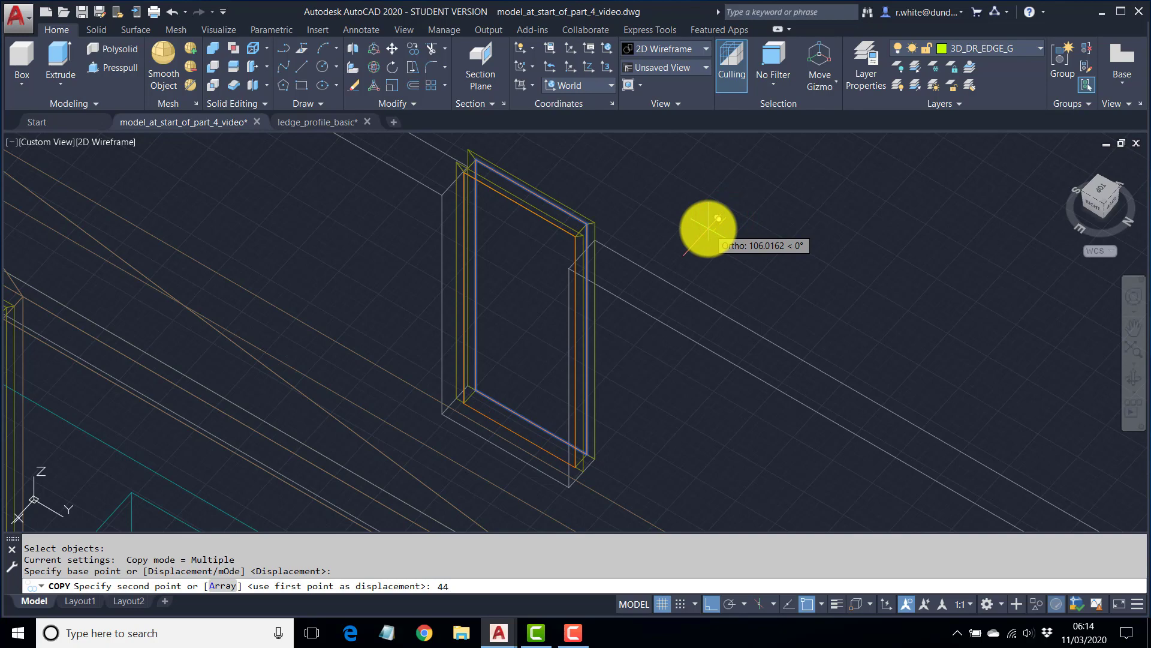
key(Return)
key(Return)
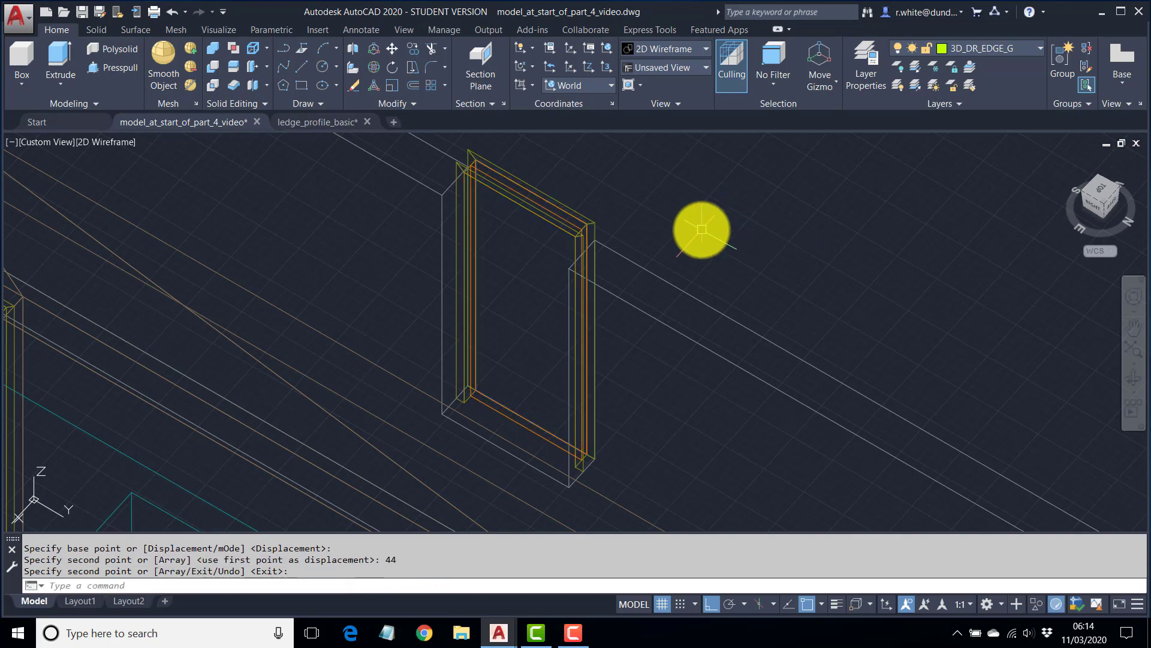
Create a new layer named 3D_WIN_FR_METAL_G.
scroll(701, 229, down, 5)
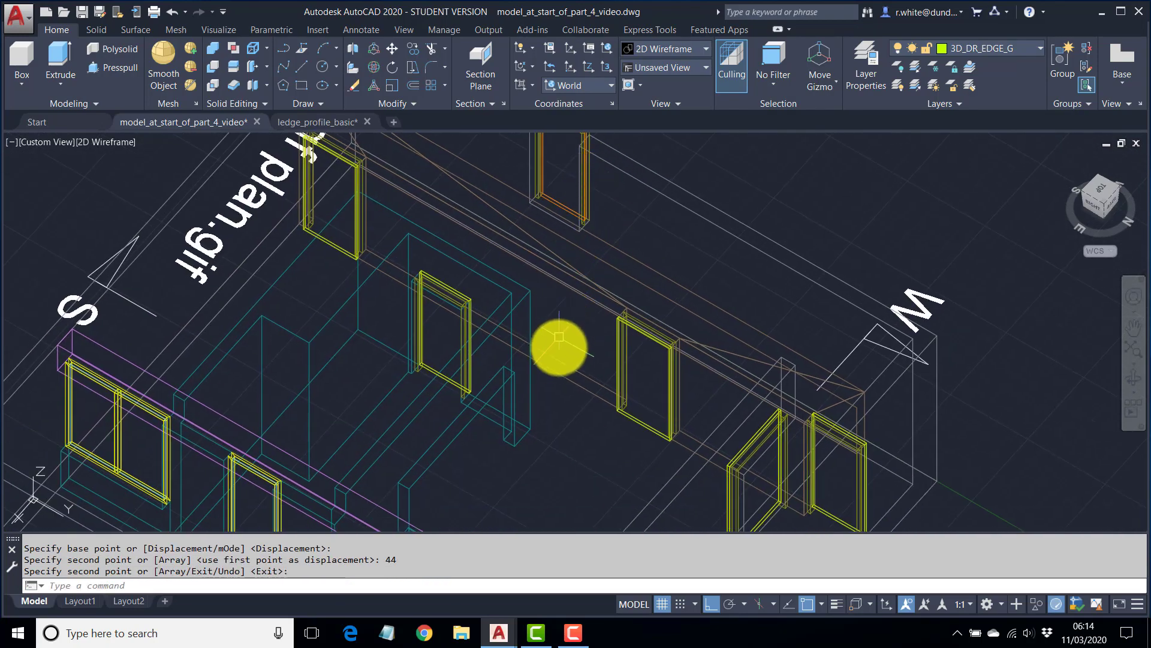
shift+middle_drag(558, 337, 548, 366)
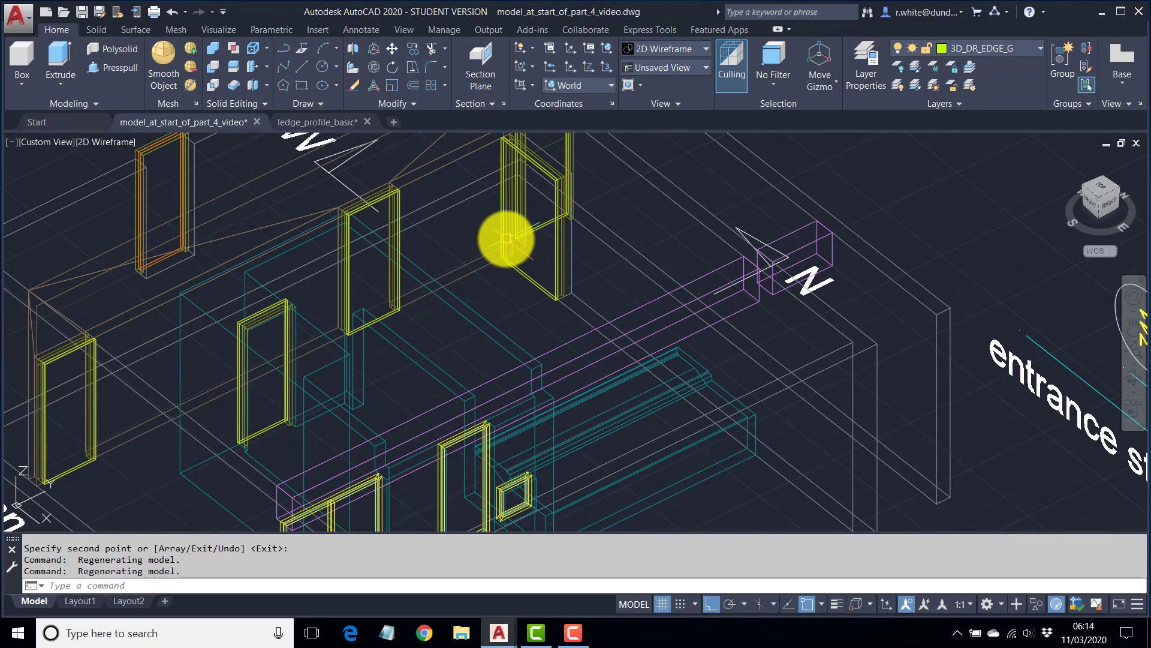
shift+middle_drag(635, 394, 633, 412)
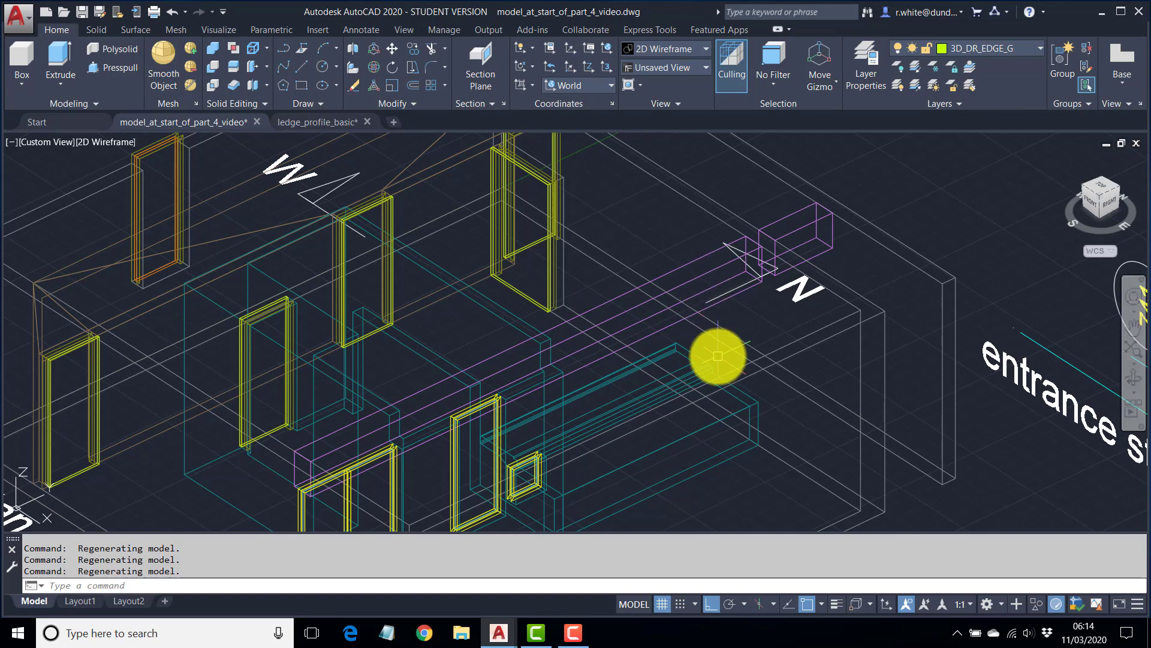
click(865, 63)
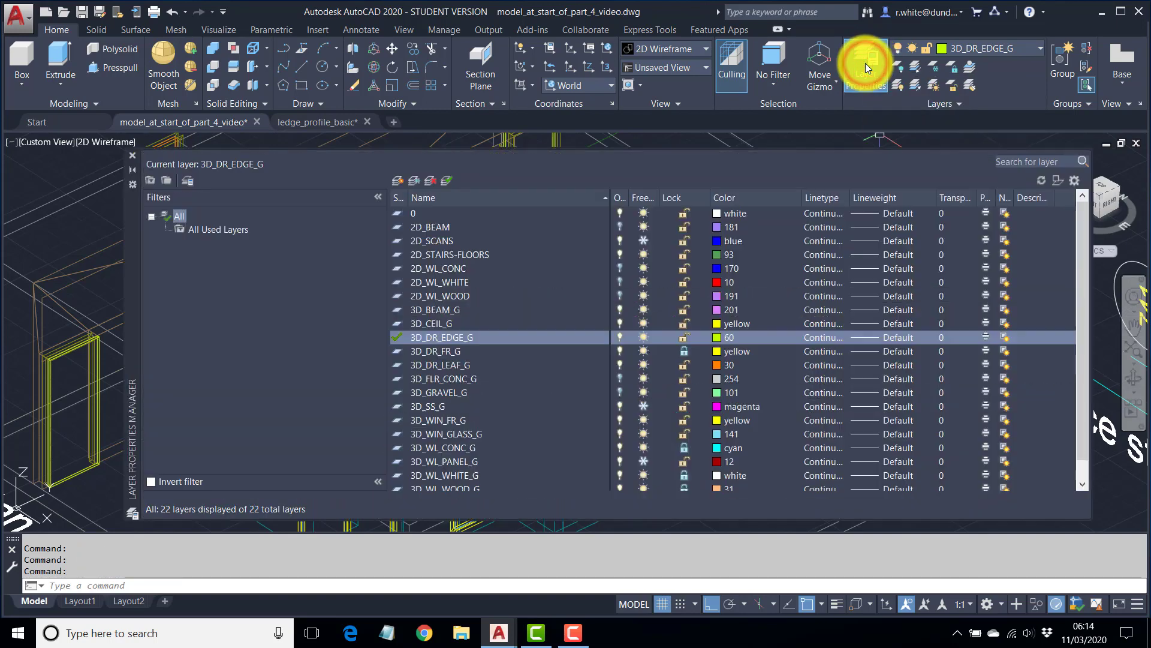
click(396, 180)
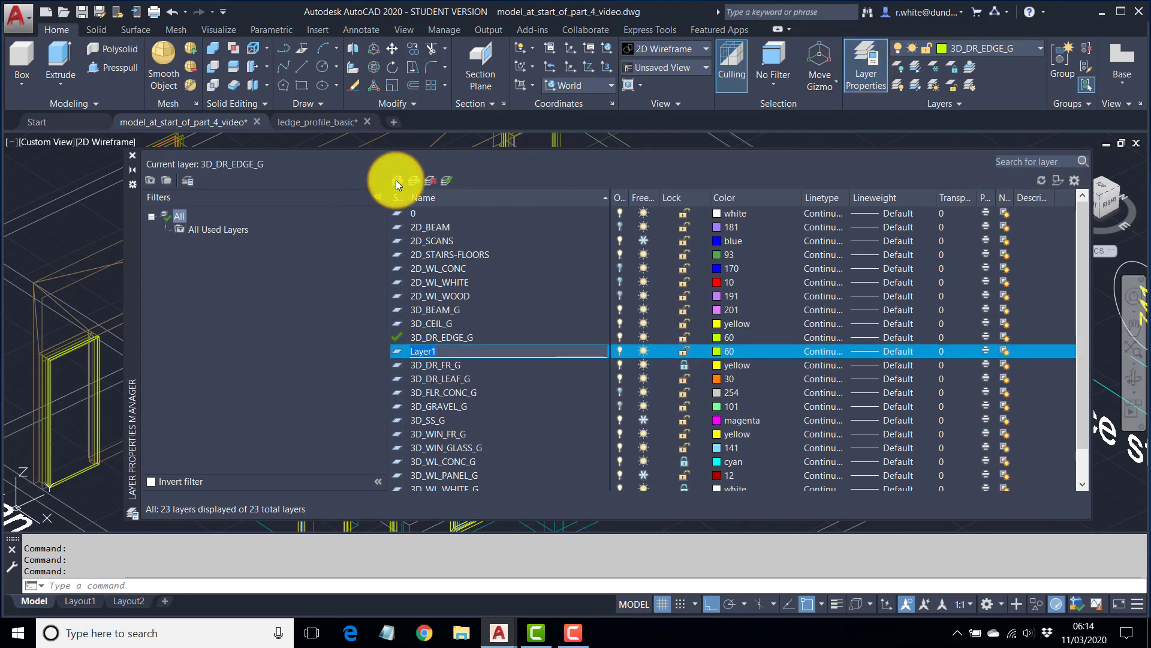
text(3D_WIN_FR_METAL_G)
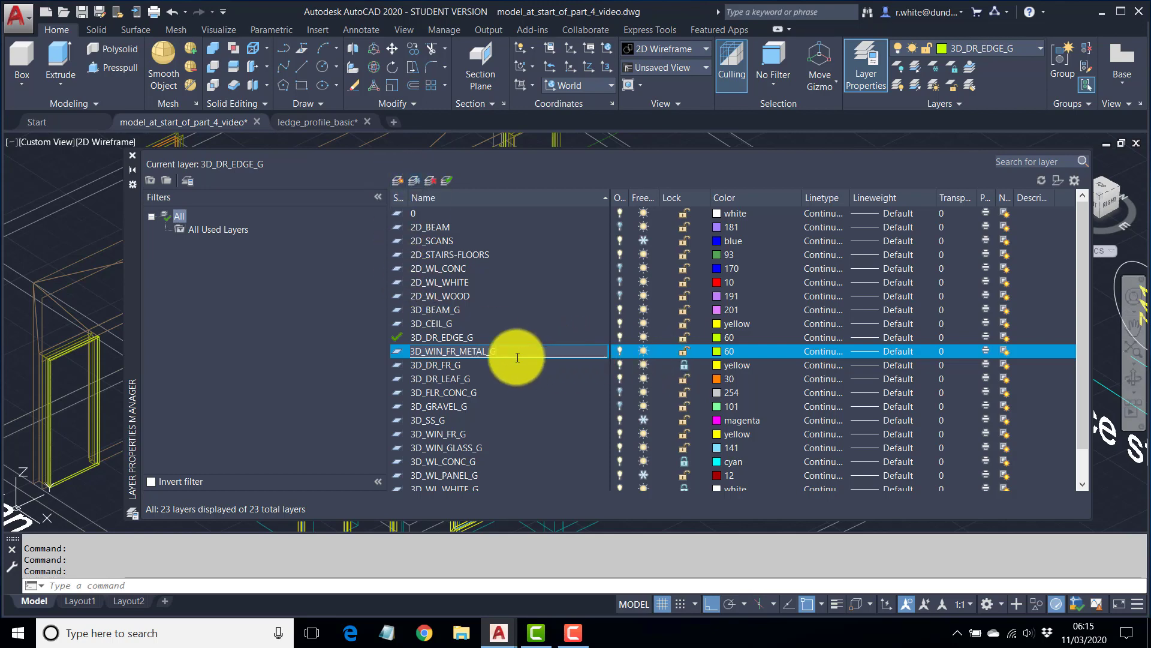
Give the 3D_WIN_FR_METAL_G layer colour 153 and make it the current layer.
click(715, 351)
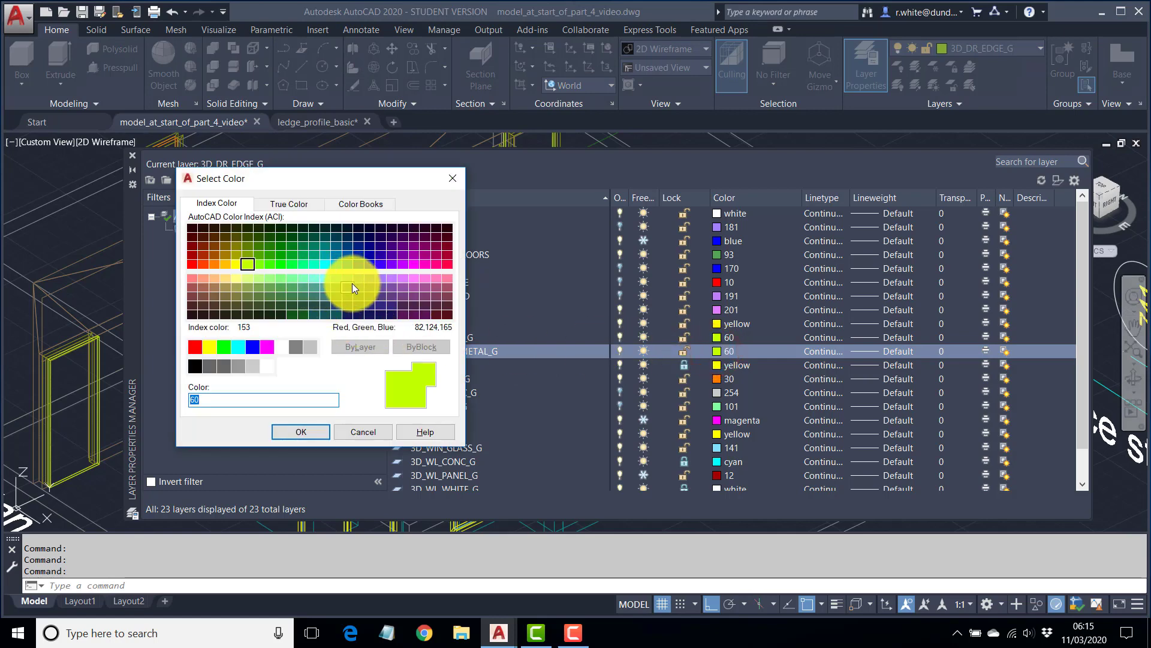
click(347, 287)
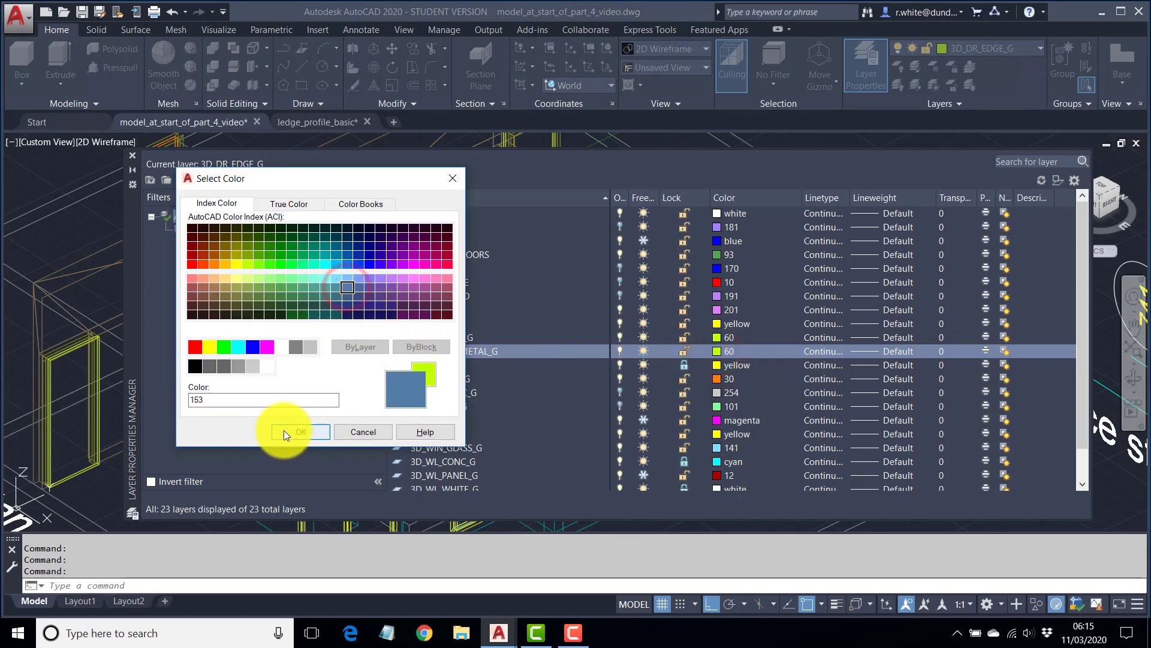
click(304, 431)
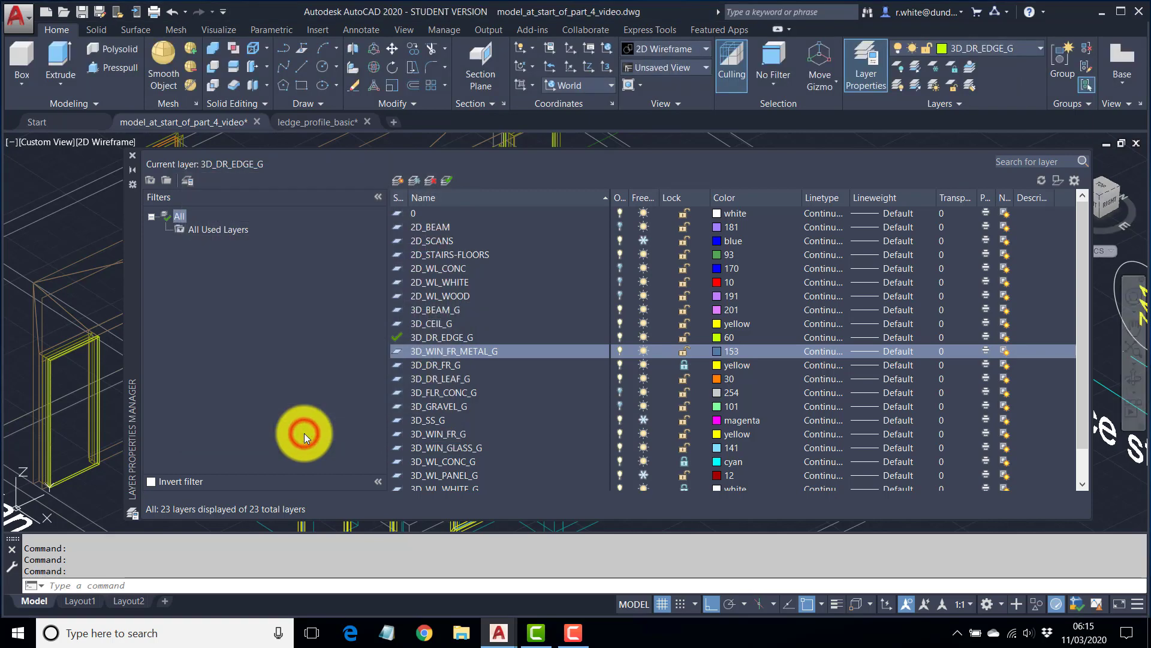
click(448, 177)
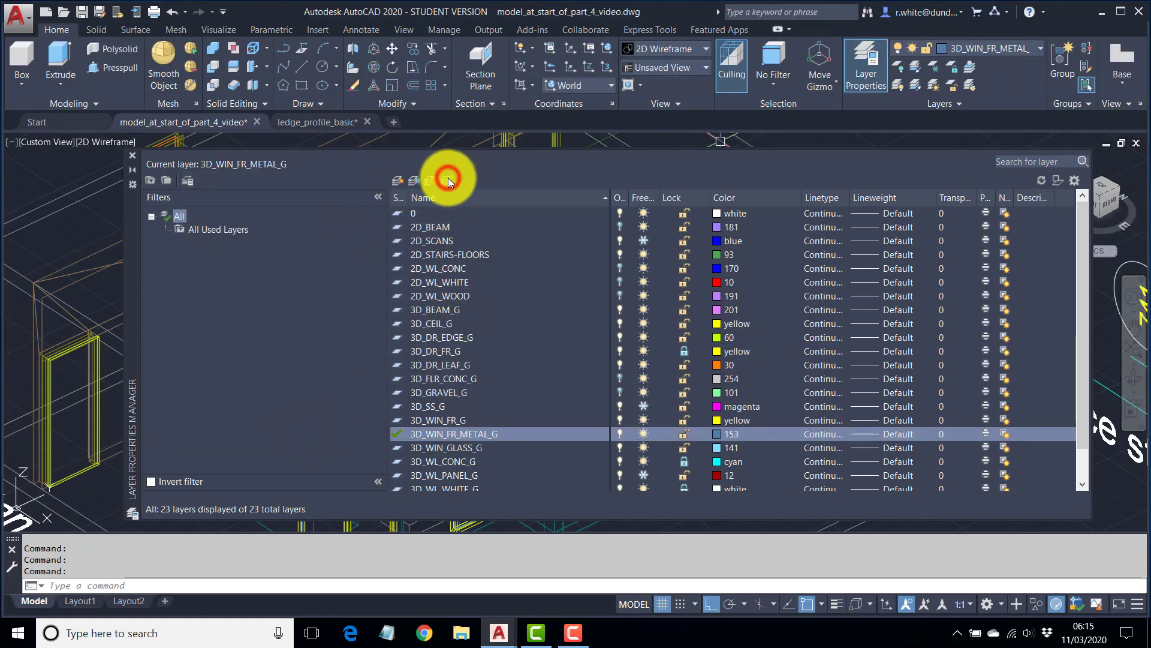
click(133, 155)
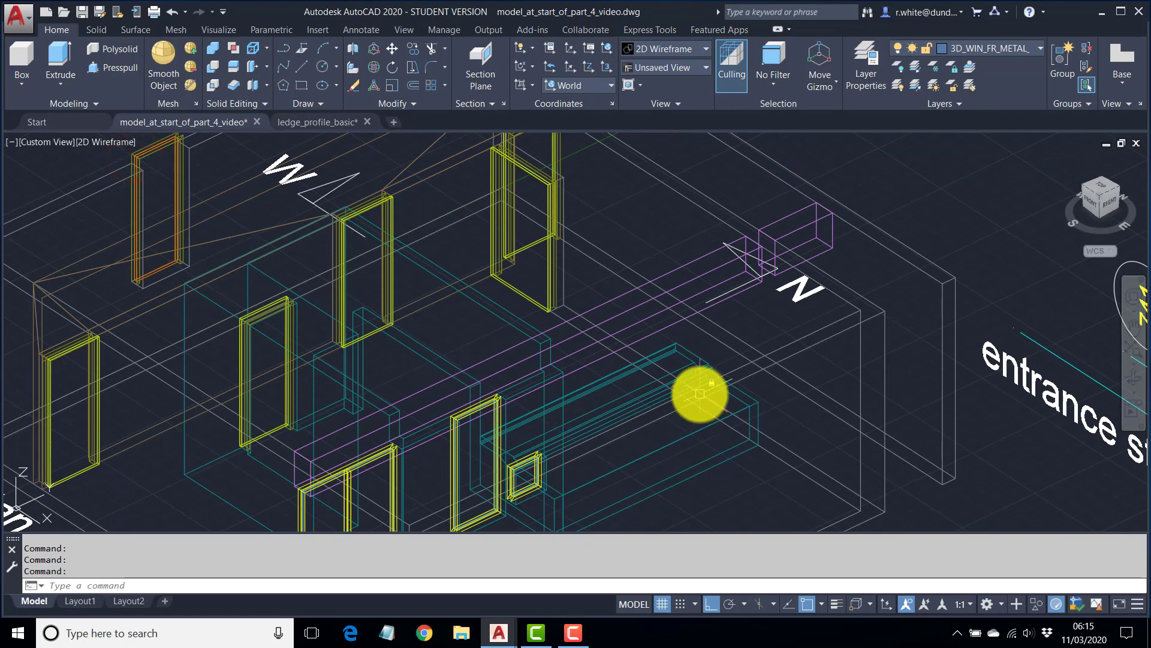
Switch the user coordinate system to Right for drawing above the end of the cyan ledge.
scroll(700, 394, up, 6)
scroll(707, 355, up, 2)
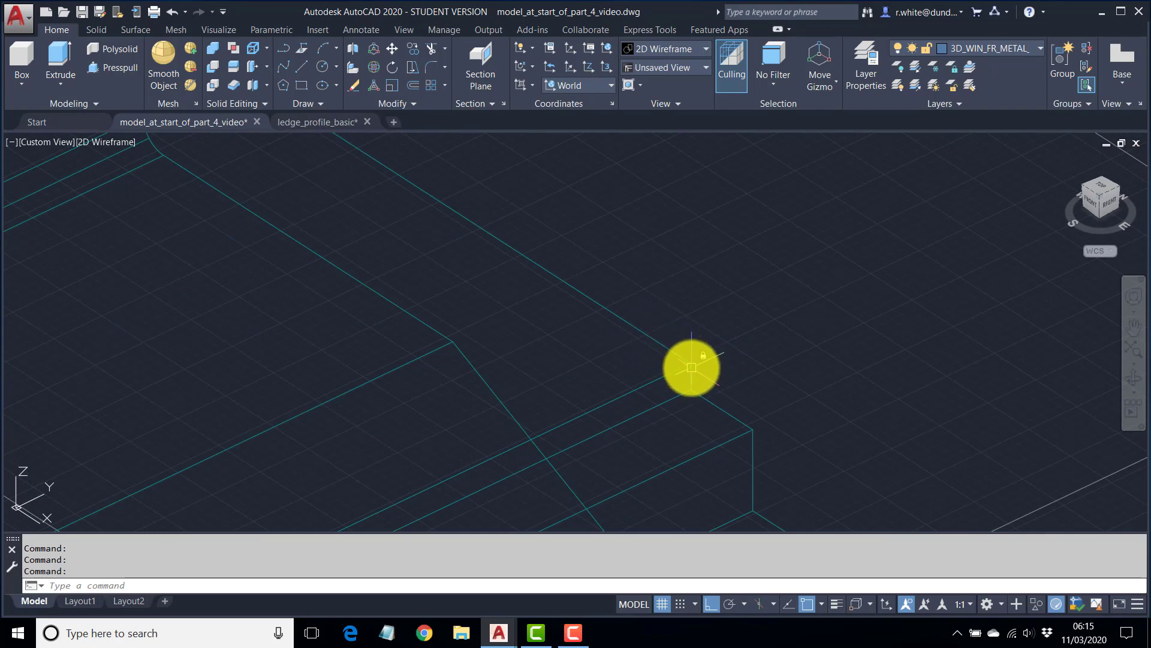
scroll(691, 363, down, 5)
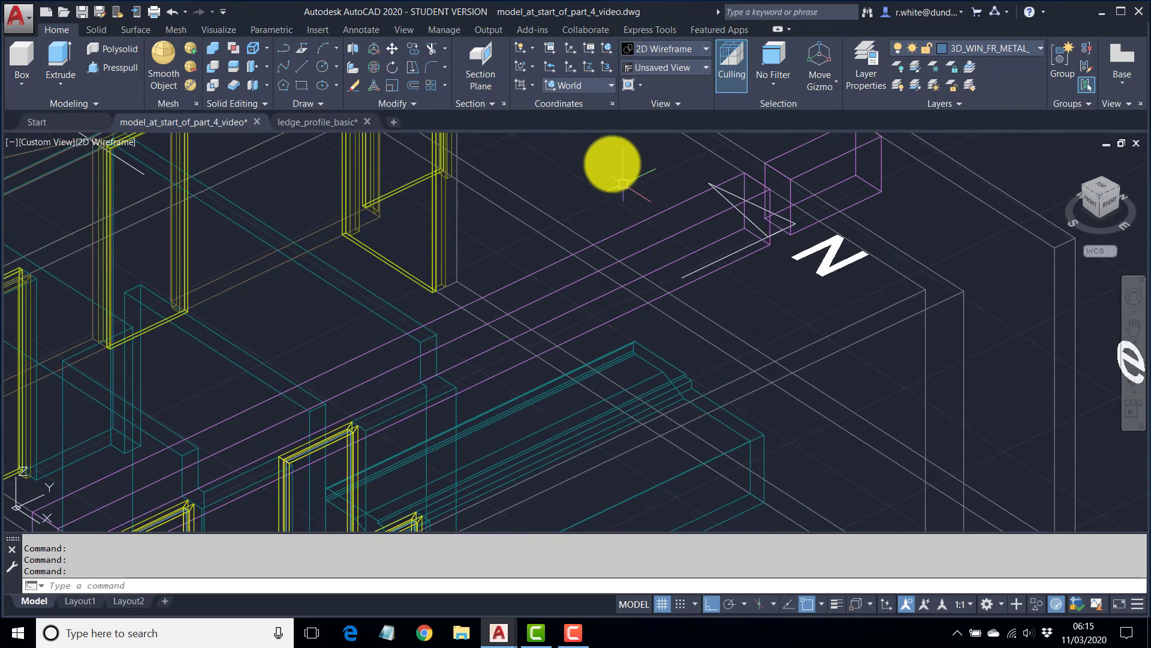
click(606, 84)
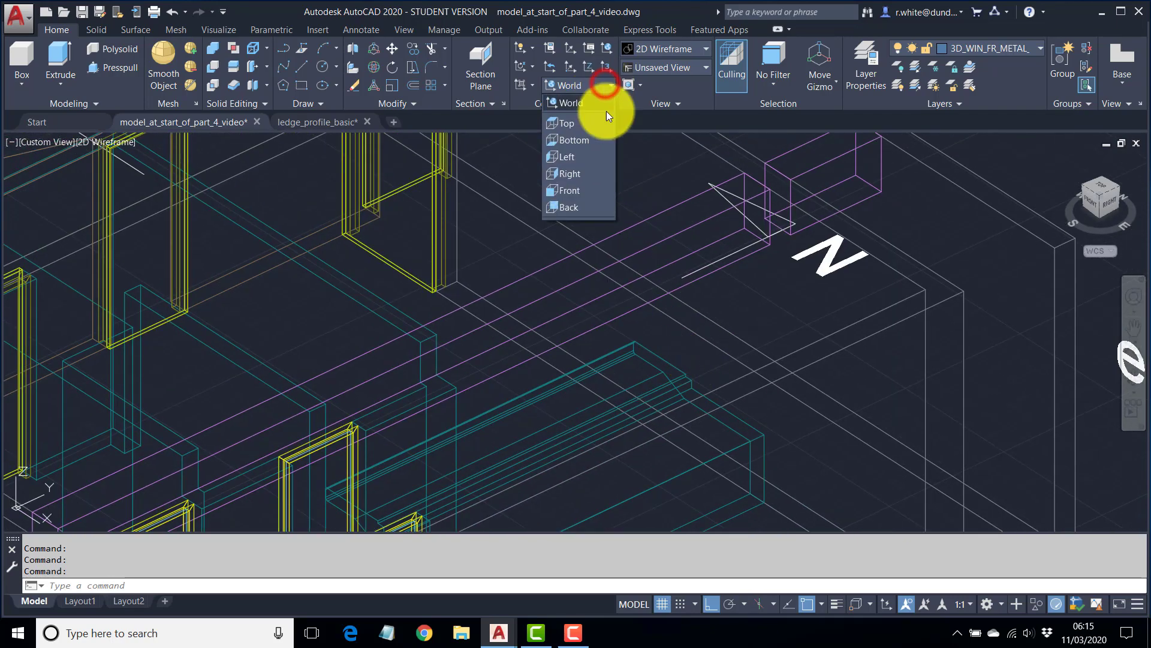
click(577, 173)
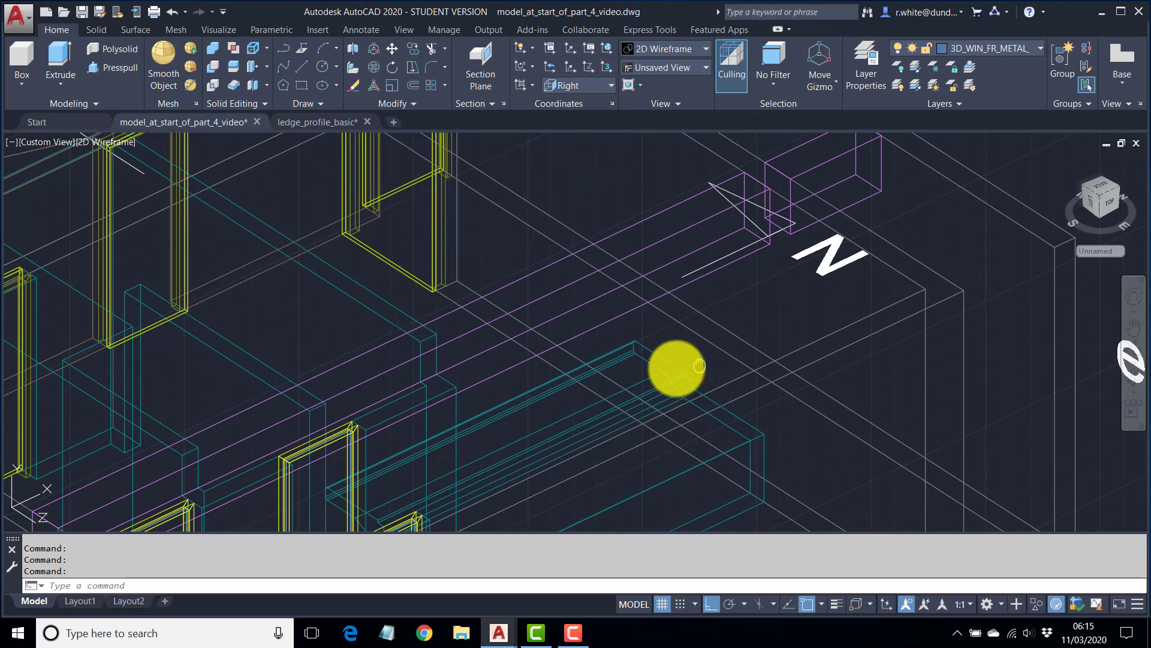
Draw a vertical construction polyline from the top corner at the cyan ledge's end up to the height of the purple beam's underside.
scroll(666, 372, up, 3)
scroll(635, 379, up, 3)
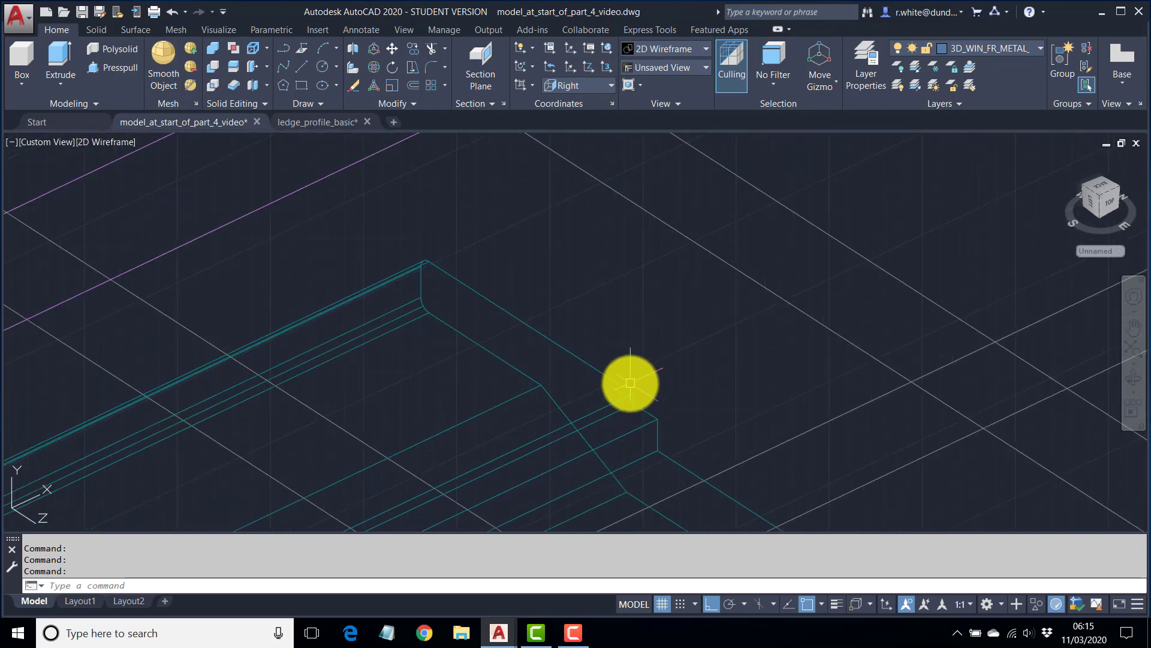
scroll(634, 397, down, 4)
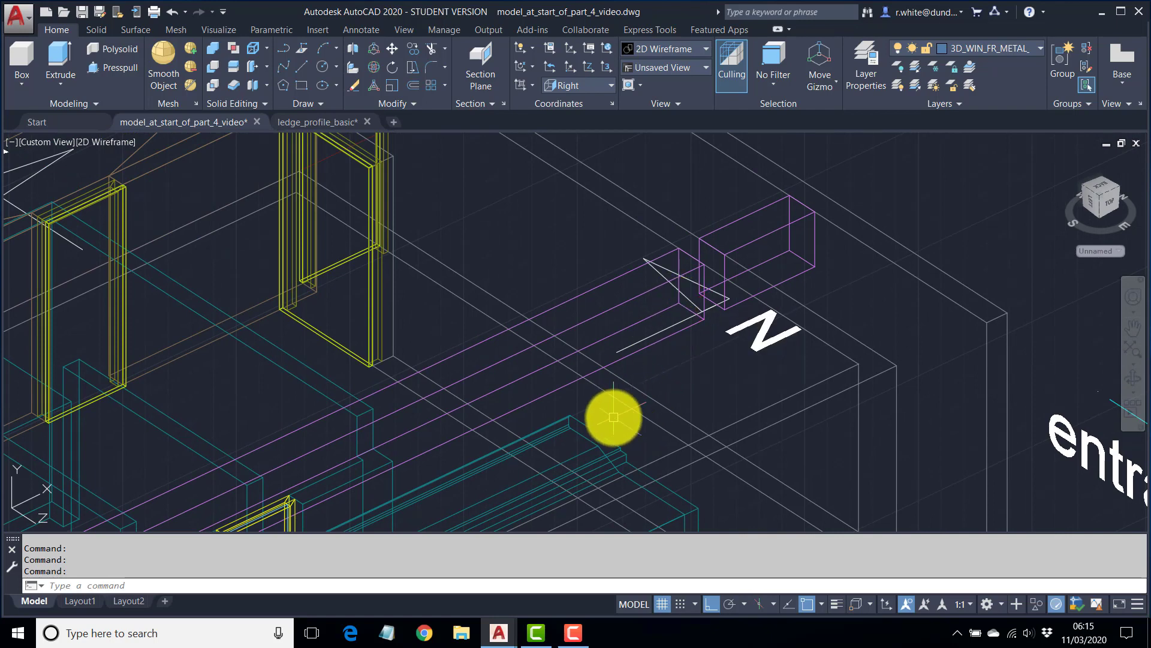
text(PL)
key(Return)
scroll(617, 447, up, 4)
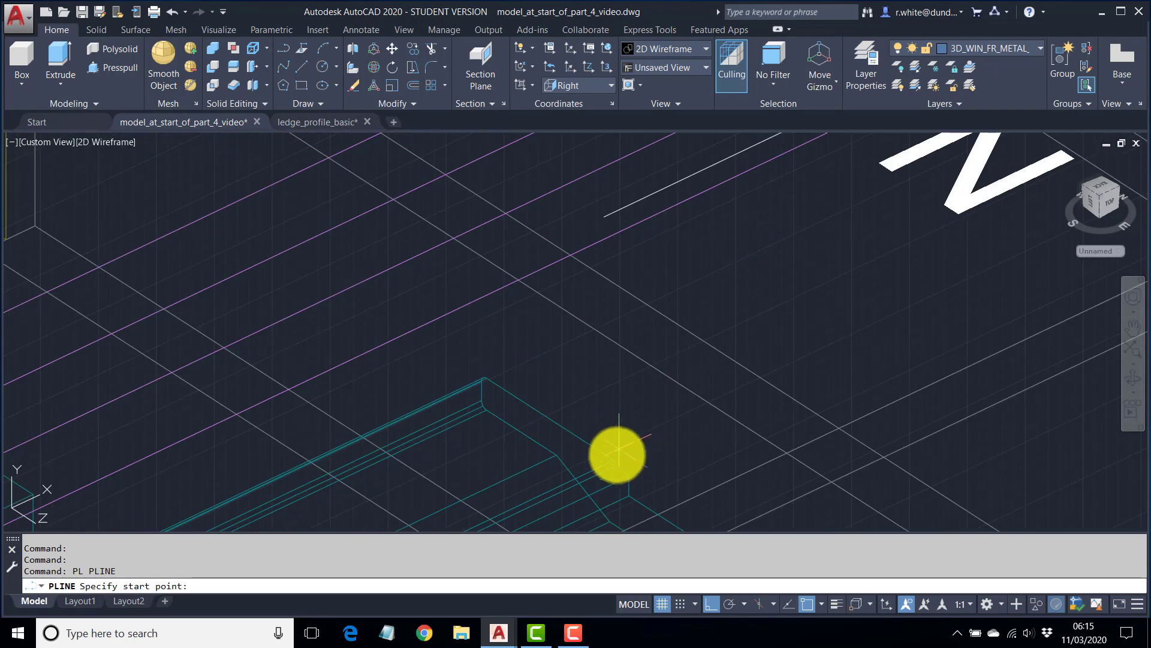
click(615, 459)
scroll(629, 359, down, 5)
scroll(654, 359, up, 6)
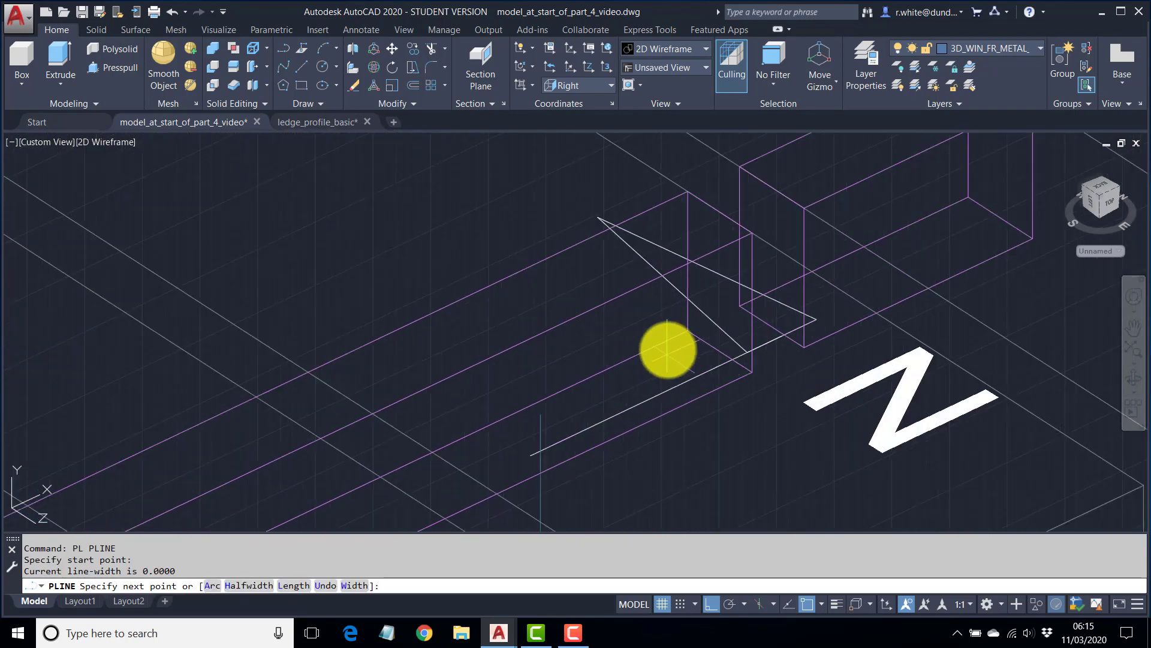
click(684, 333)
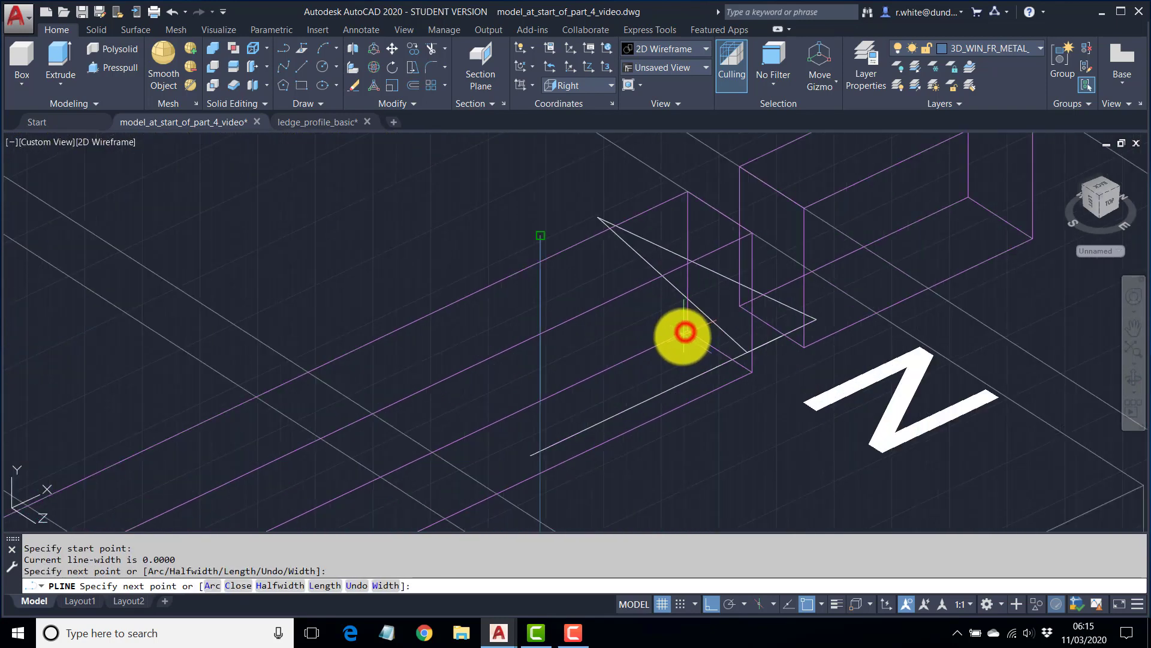
key(Return)
scroll(663, 360, down, 4)
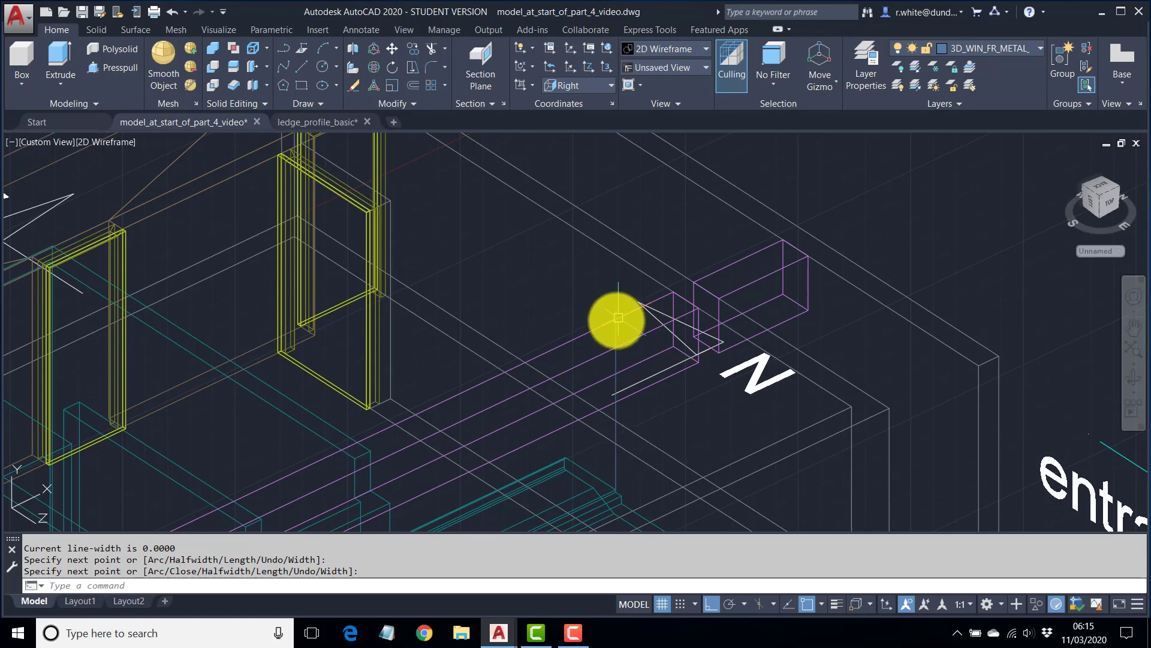
Draw a rectangle from the upper end of the vertical polyline to the matching corner at the opposite end of the cyan ledge.
scroll(614, 333, down, 3)
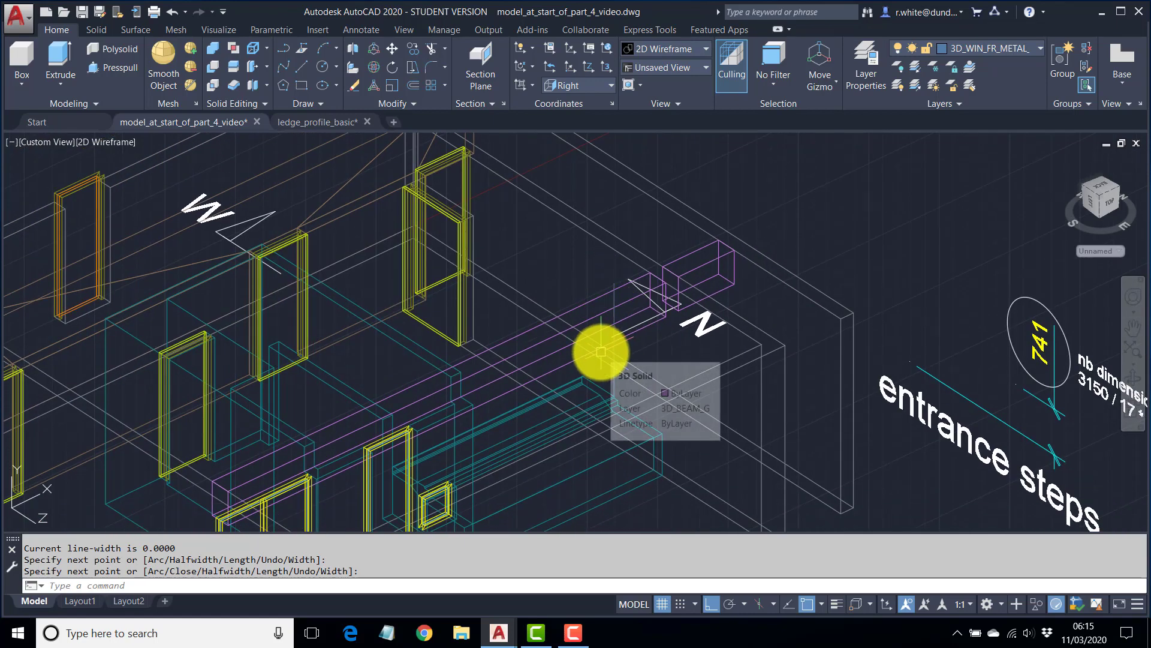
middle_drag(489, 435, 516, 380)
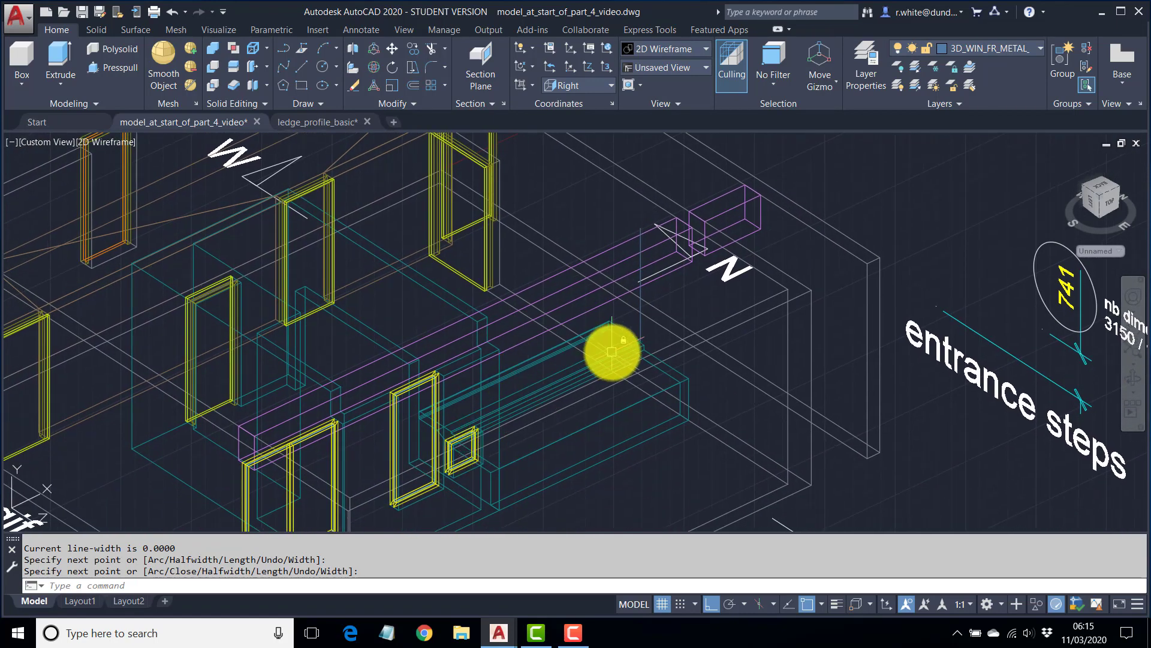
mouse_move(610, 347)
shift+middle_down()
mouse_move(589, 362)
mouse_move(592, 380)
mouse_move(594, 347)
shift+middle_up()
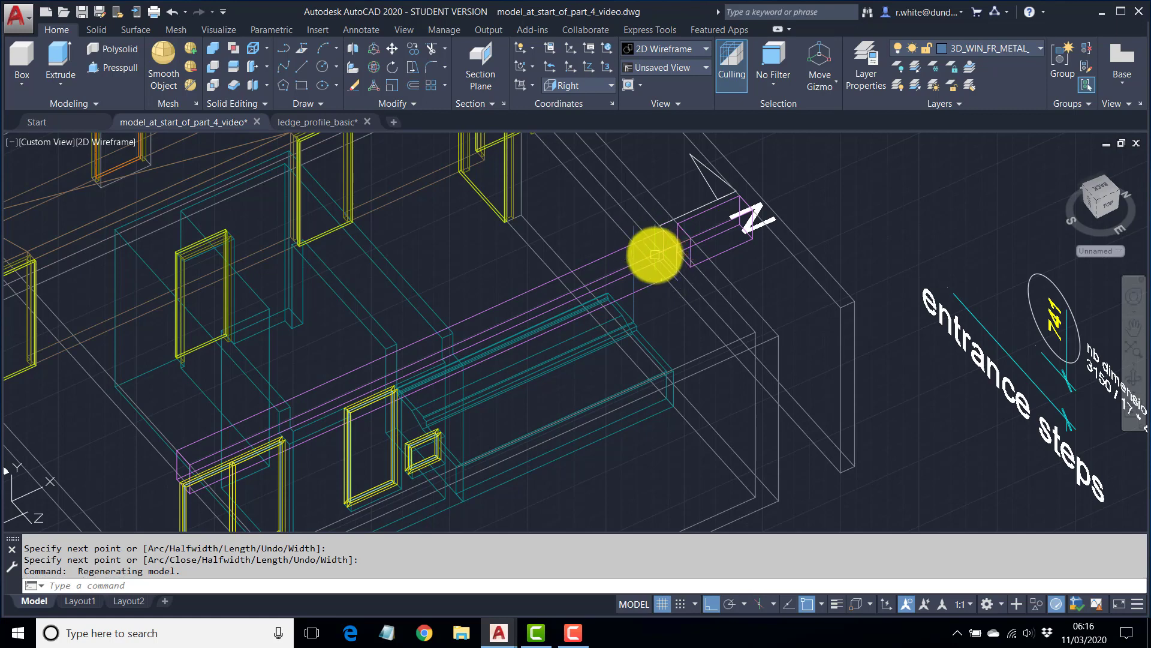
middle_drag(651, 247, 657, 293)
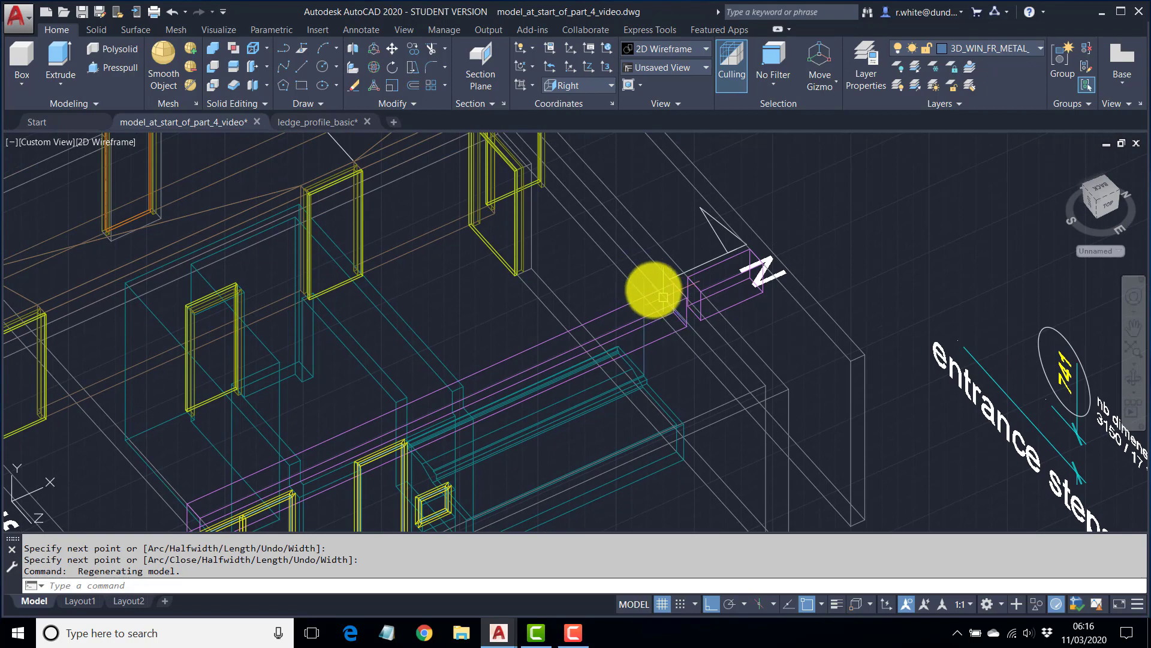
scroll(600, 264, down, 5)
middle_drag(566, 260, 601, 288)
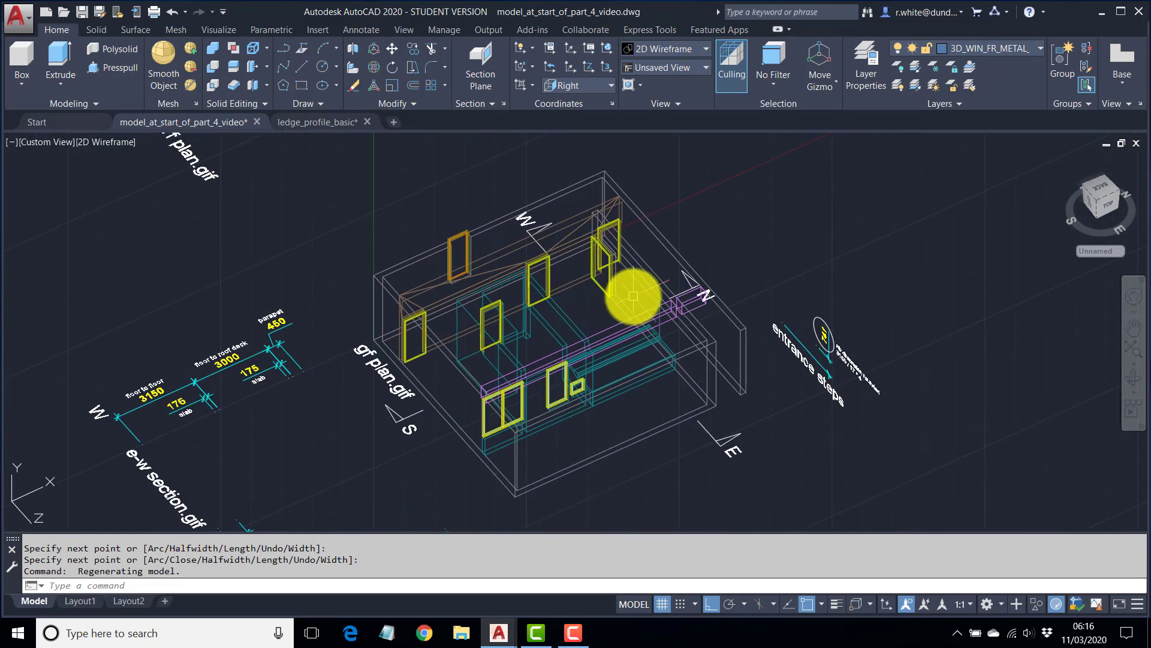
scroll(633, 296, up, 3)
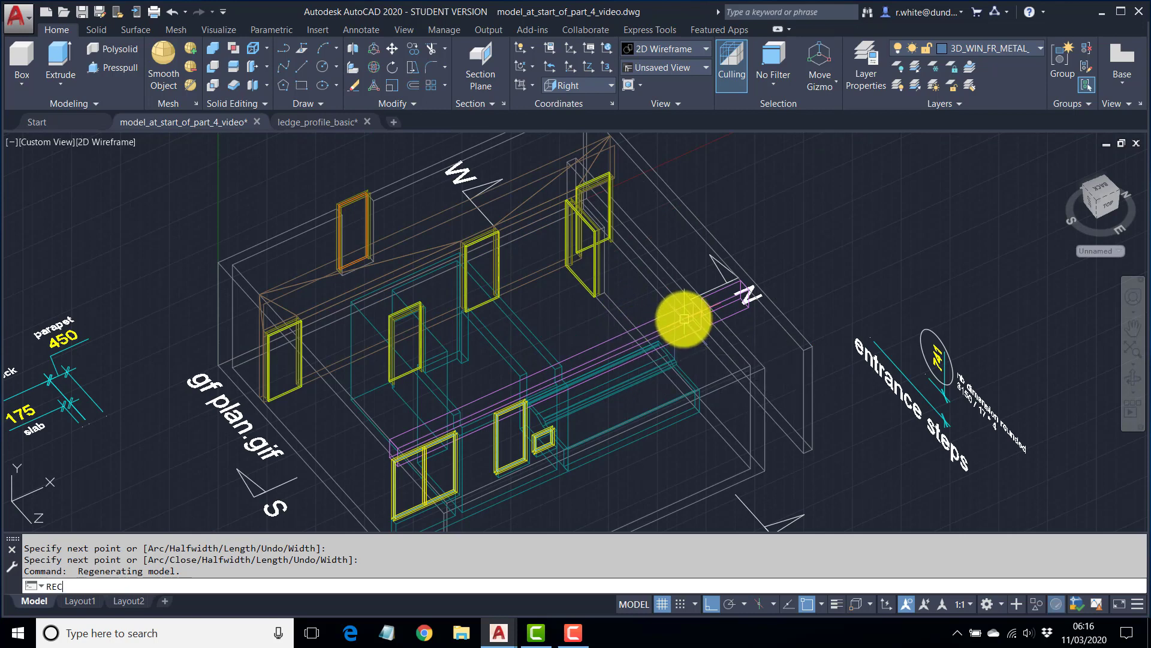
key(Return)
scroll(686, 315, up, 5)
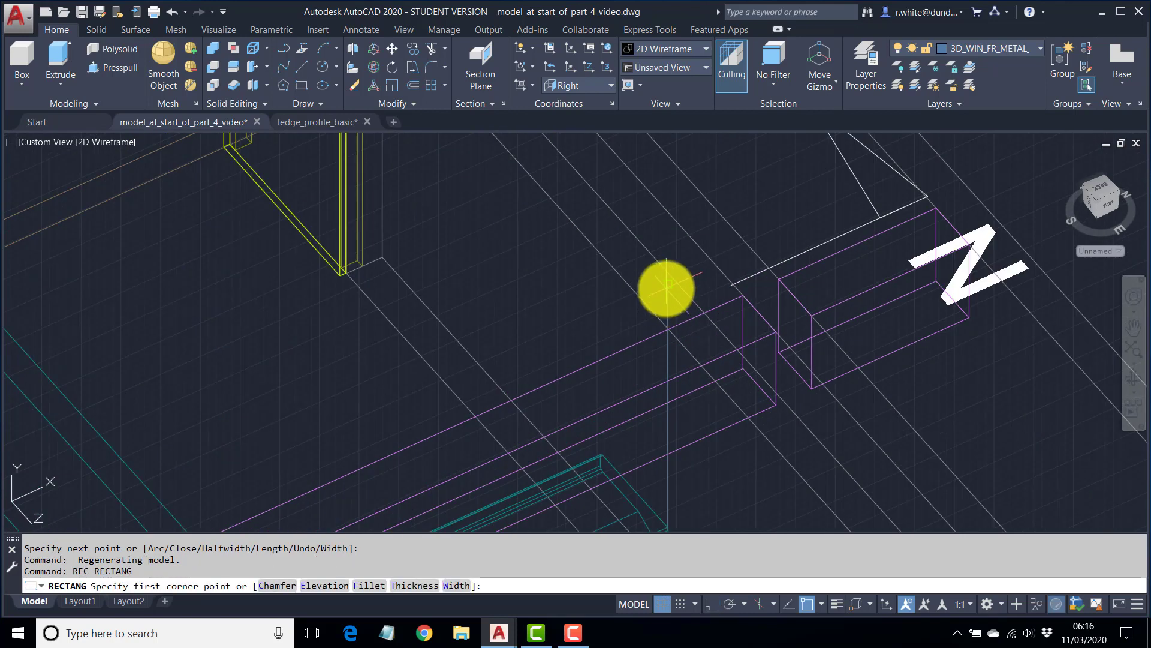
click(667, 286)
scroll(527, 367, down, 3)
scroll(462, 386, up, 6)
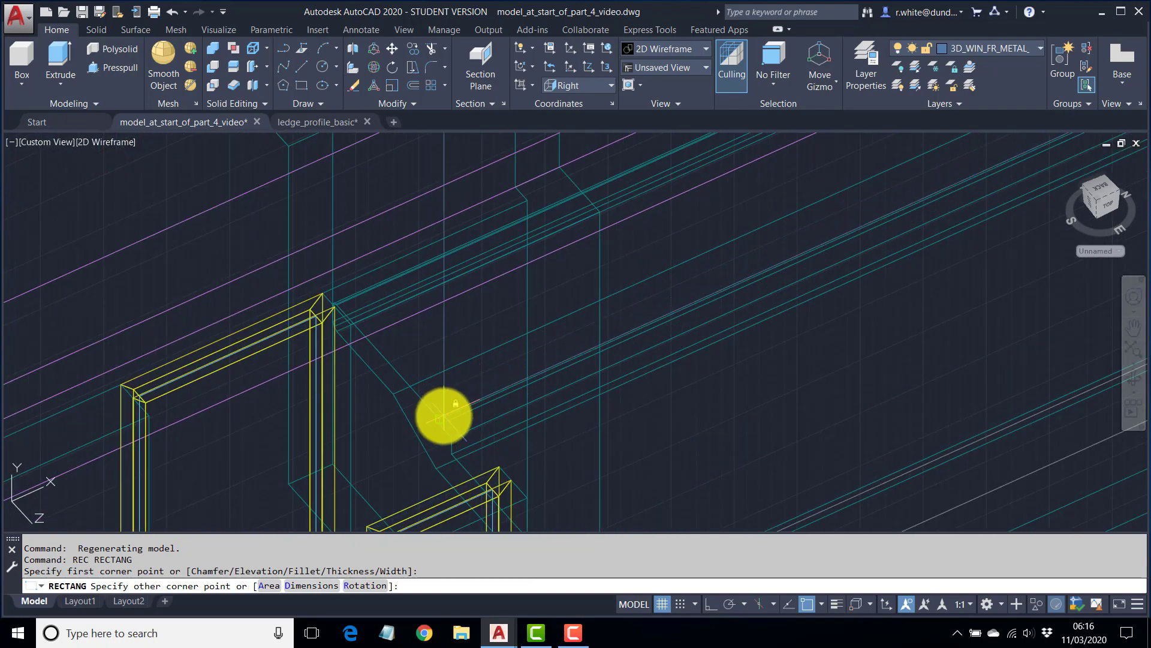
click(439, 418)
scroll(575, 304, down, 3)
scroll(637, 288, up, 8)
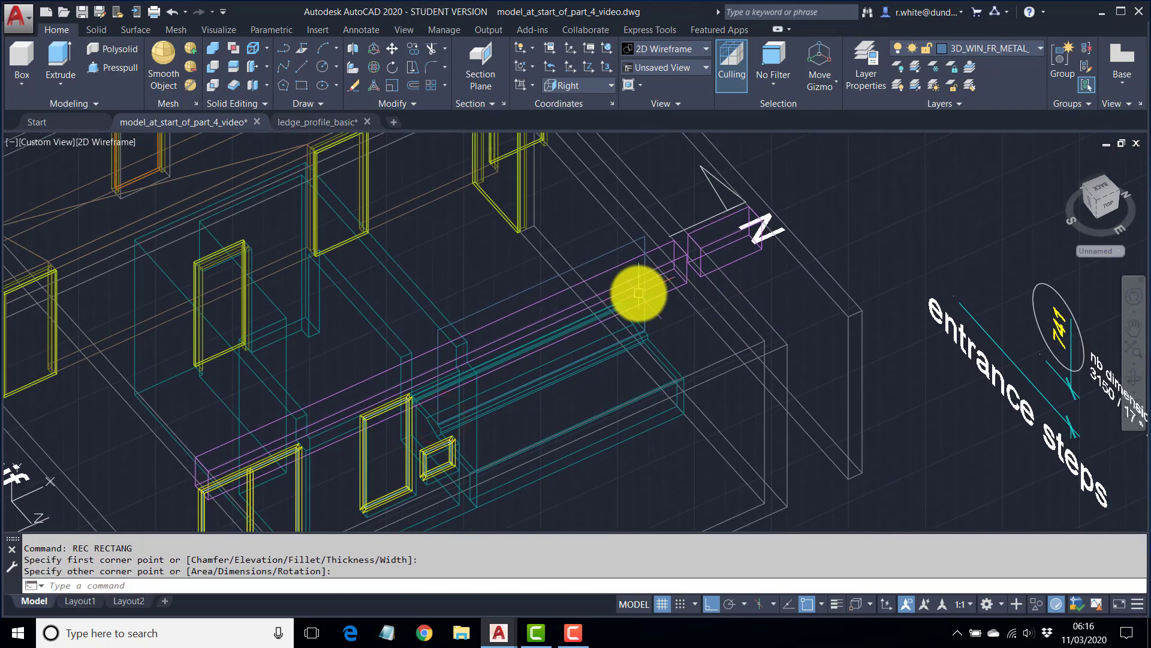
Erase the vertical construction polyline at the end of the ledge, leaving the new rectangle out of the selection.
middle_drag(638, 294, 617, 310)
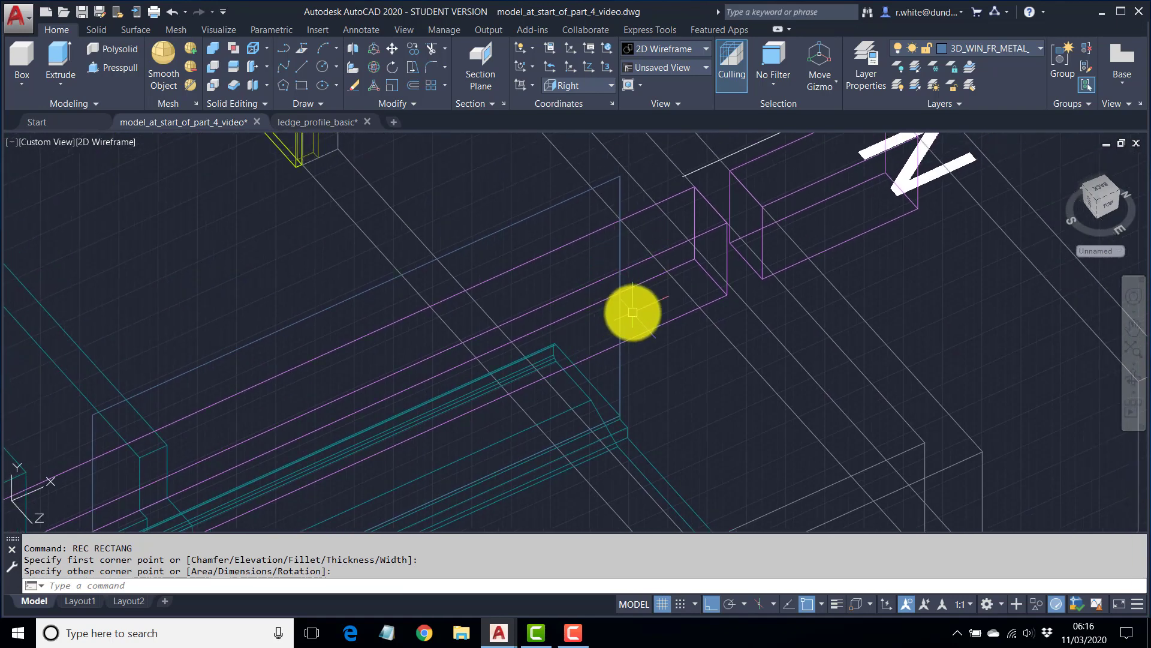
text(E)
key(Return)
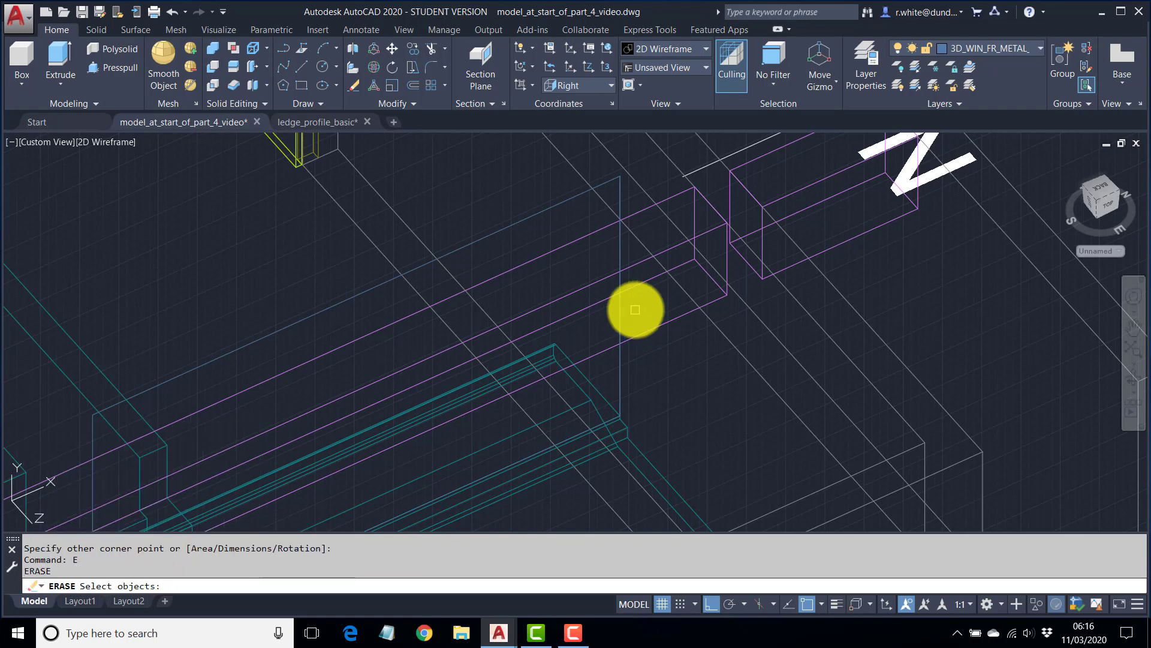
click(634, 310)
click(610, 324)
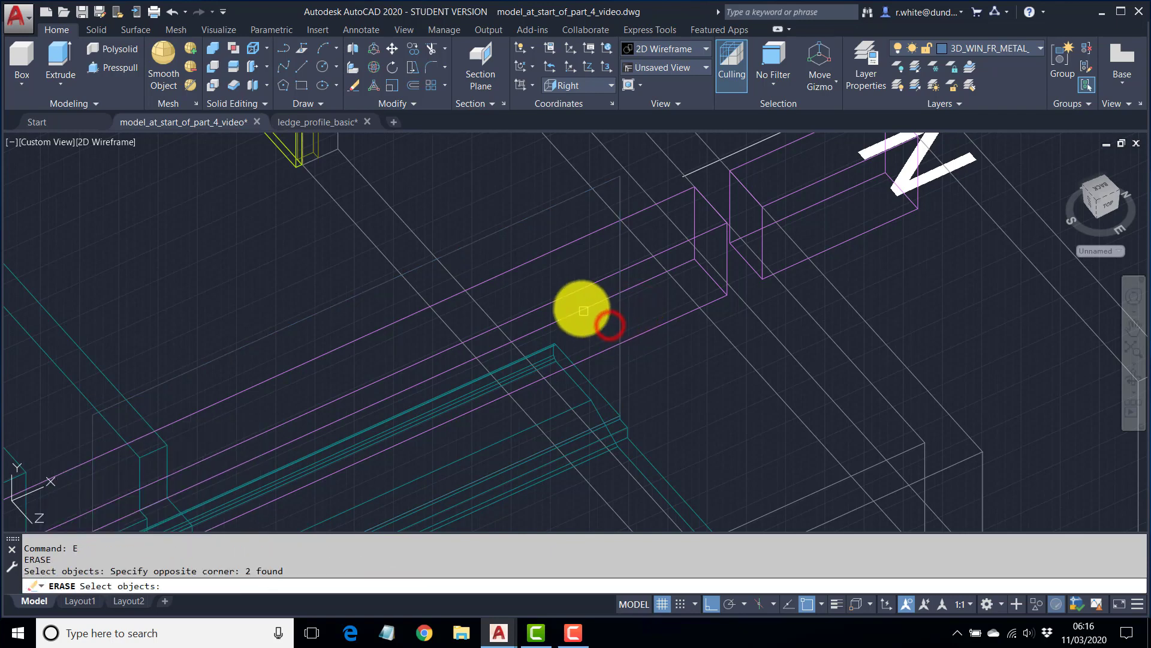
shift+click(537, 209)
key(Return)
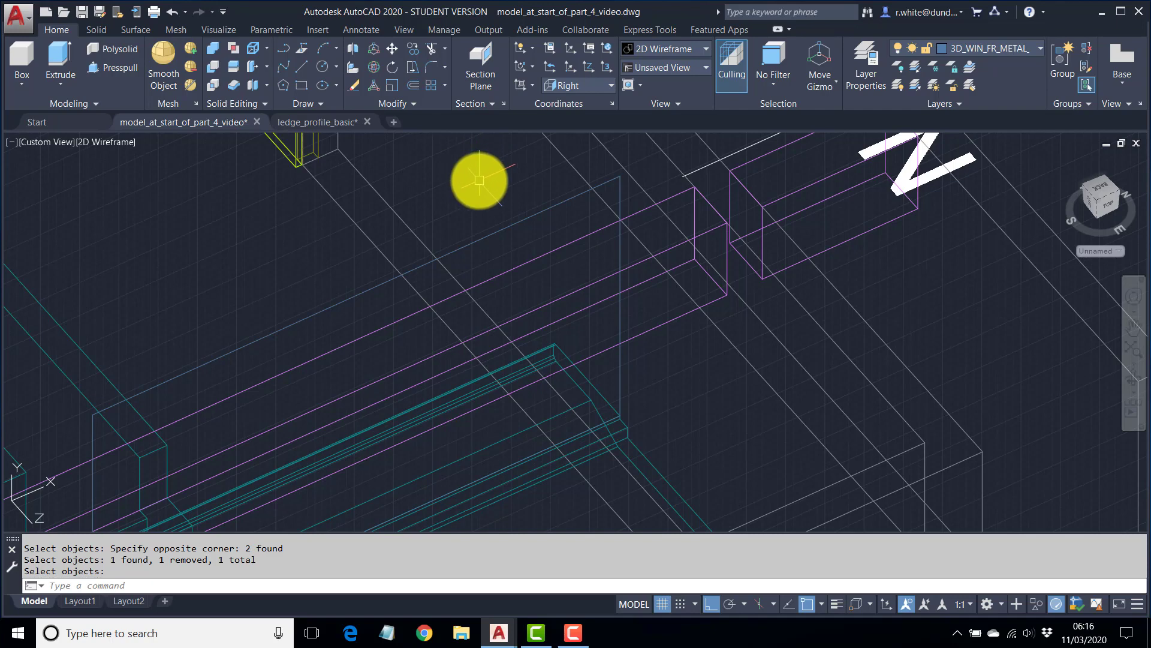
Offset the window frame rectangle inwards by 10.
click(415, 85)
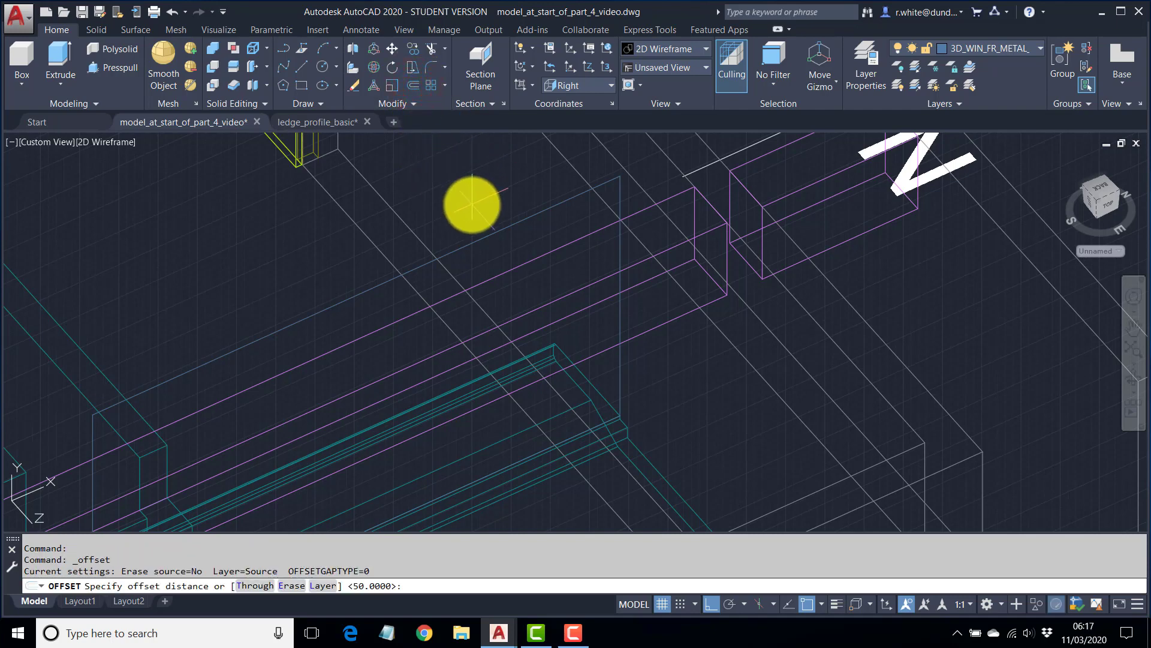
text(10)
key(Return)
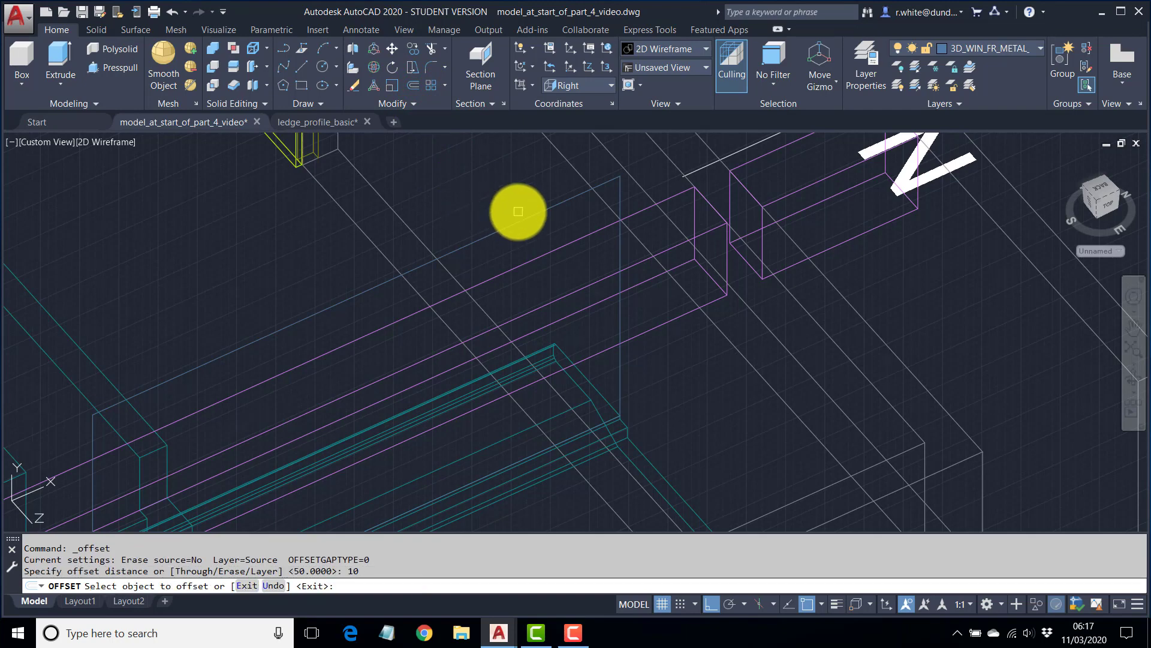
click(520, 223)
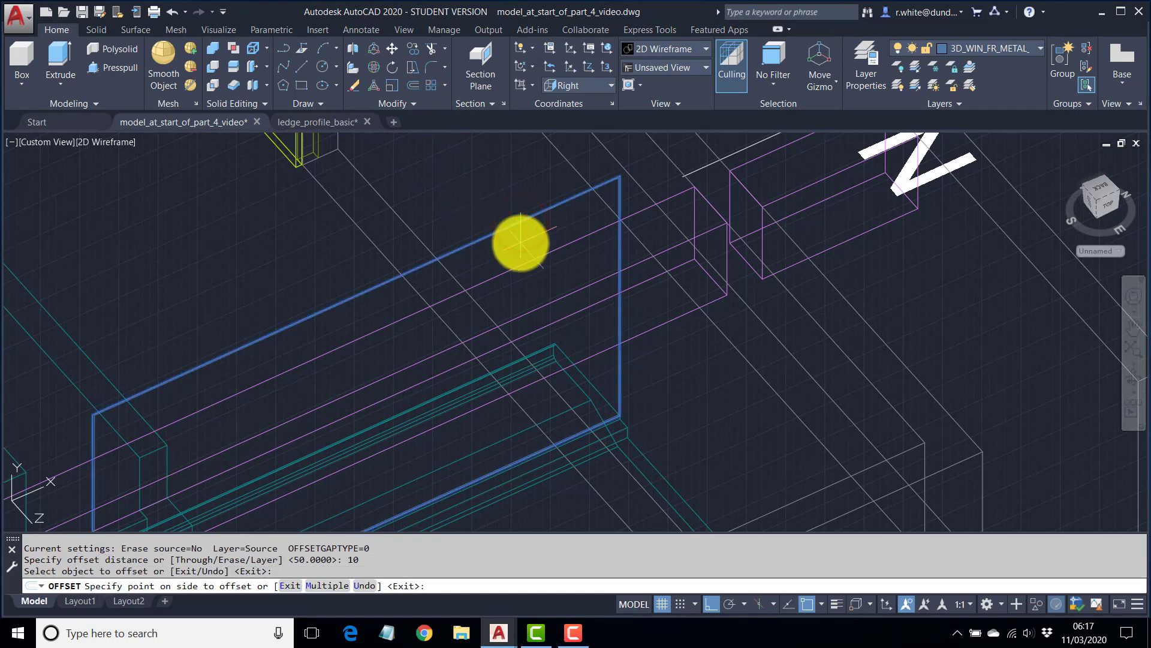
click(517, 243)
scroll(607, 175, up, 4)
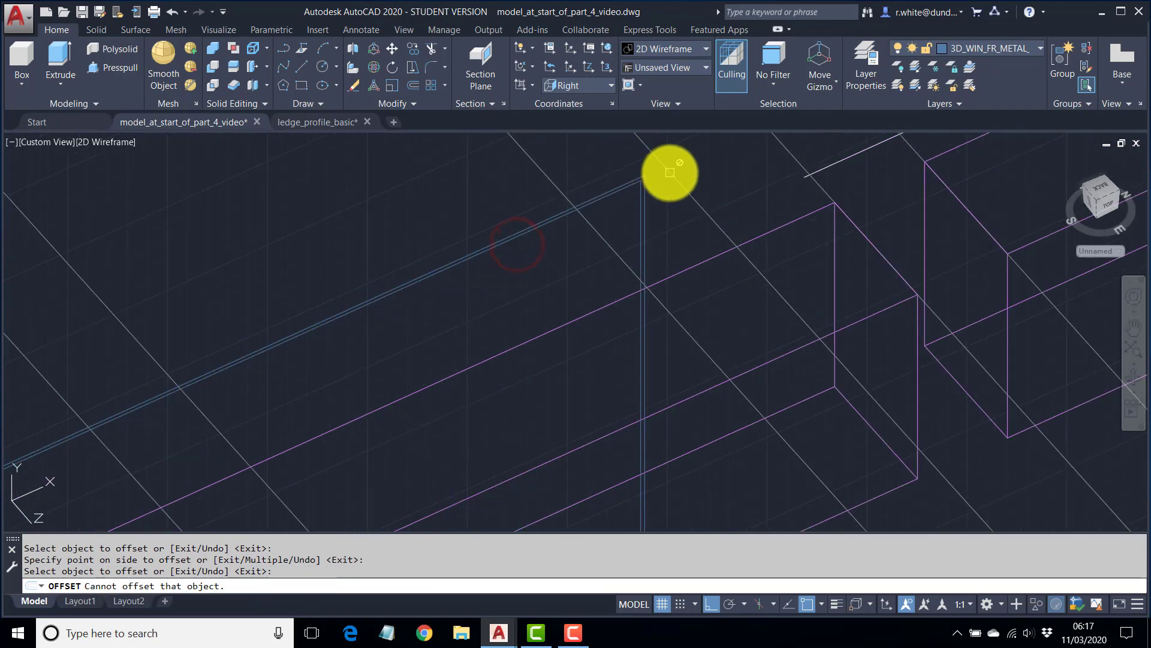
scroll(638, 182, up, 4)
middle_drag(638, 182, 610, 269)
scroll(610, 270, up, 2)
key(Escape)
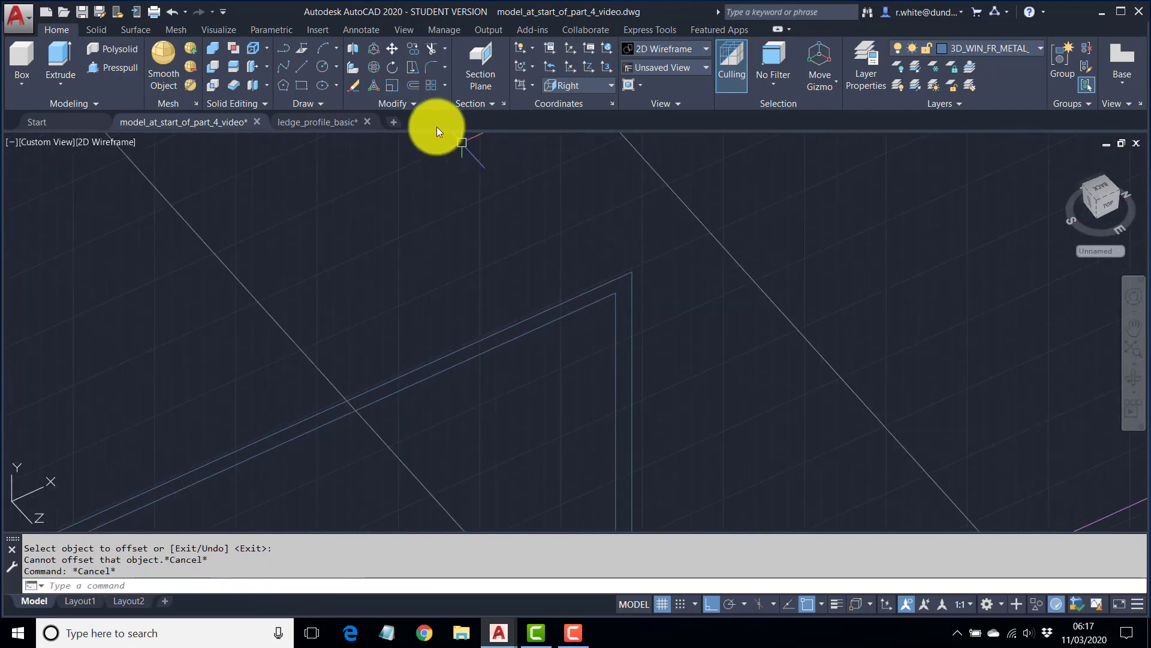
Extrude the outer and inner window frame rectangles together to a height of -25.
click(57, 52)
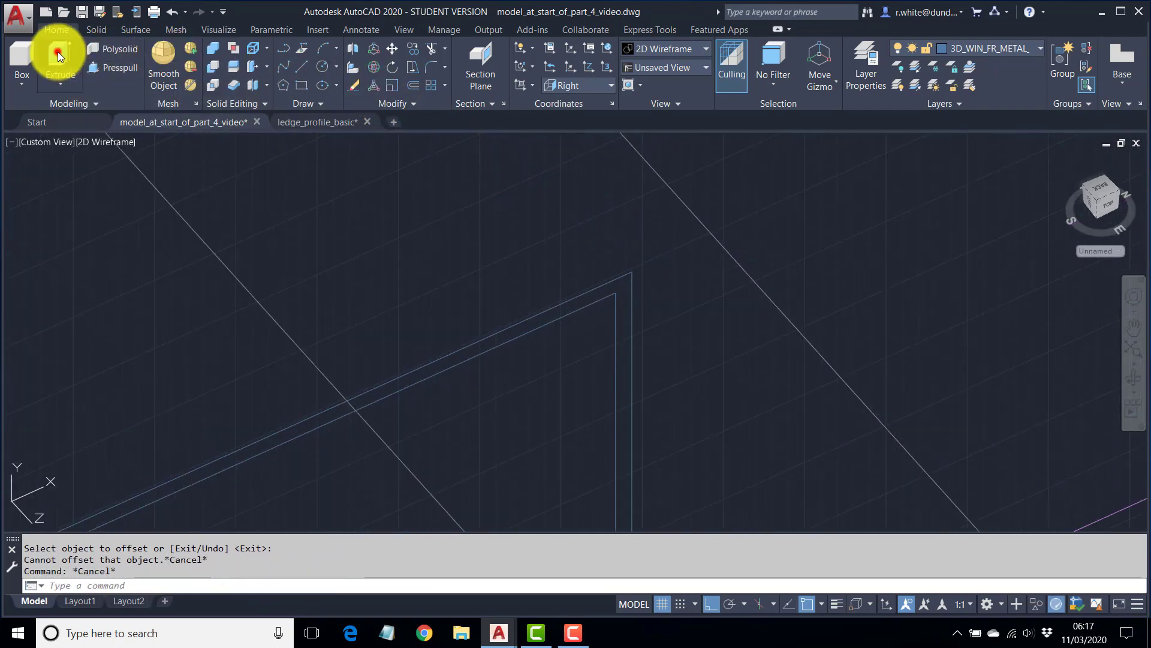
click(616, 314)
click(633, 299)
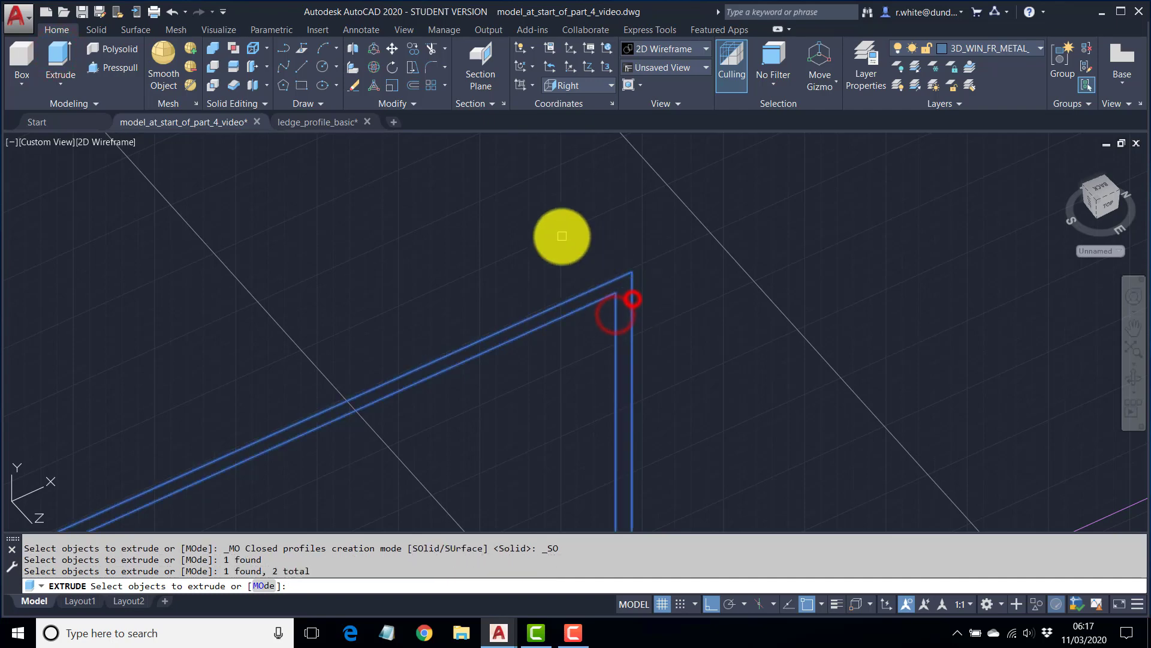
key(Return)
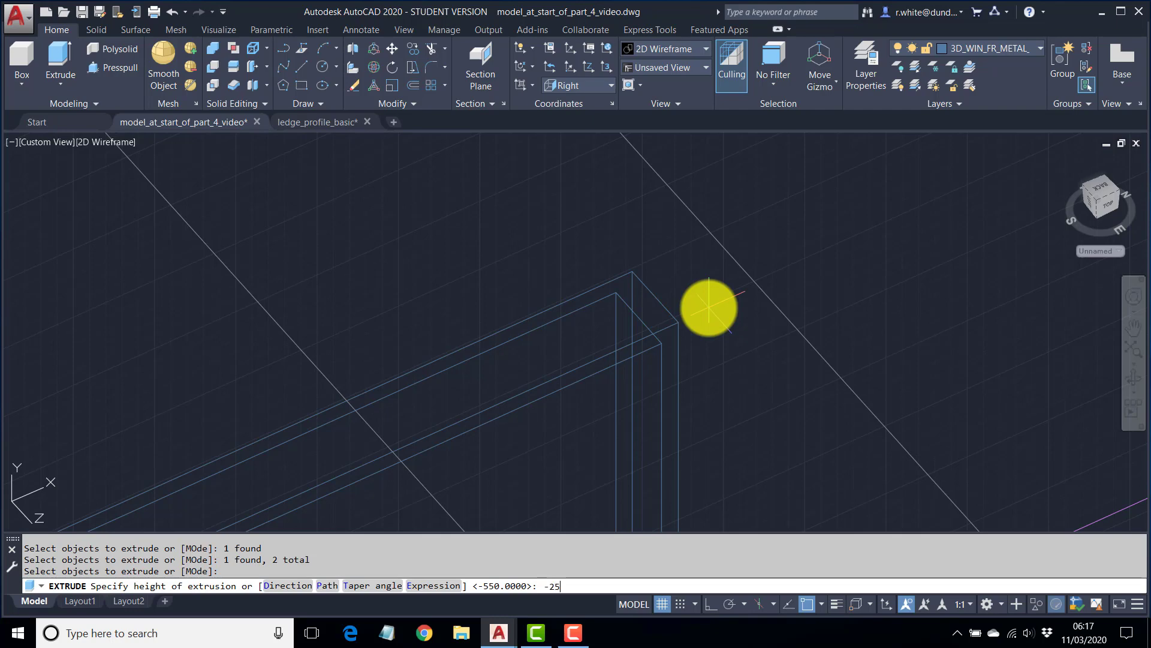
key(Return)
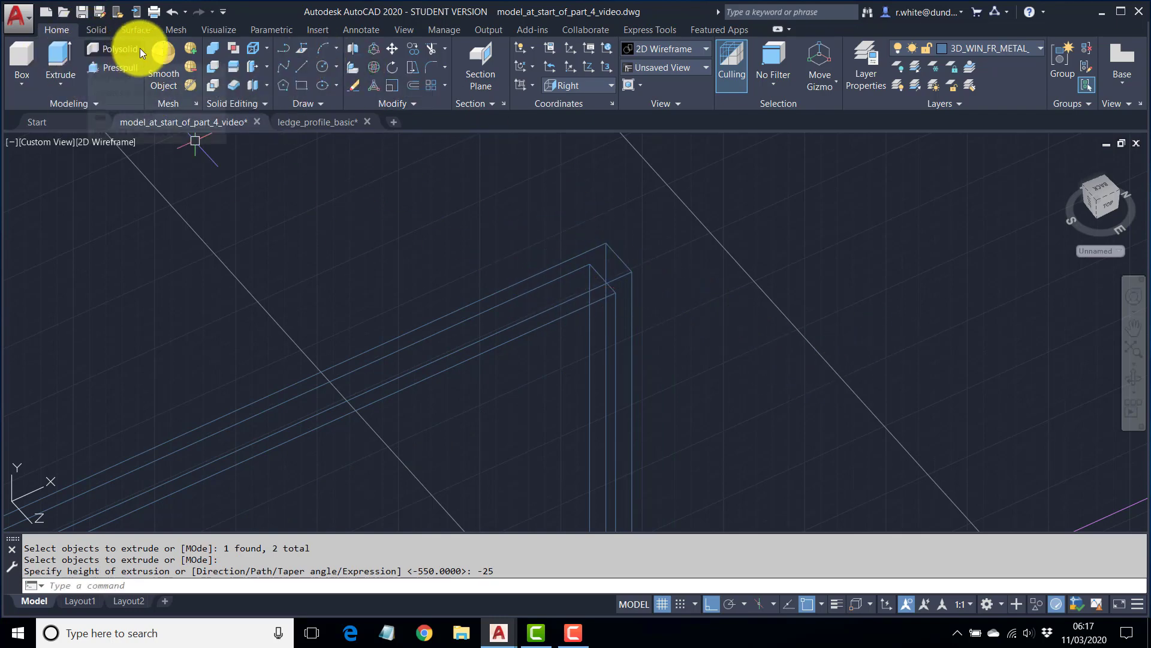
Subtract the inner extruded box from the outer one to hollow out the window frame.
click(211, 65)
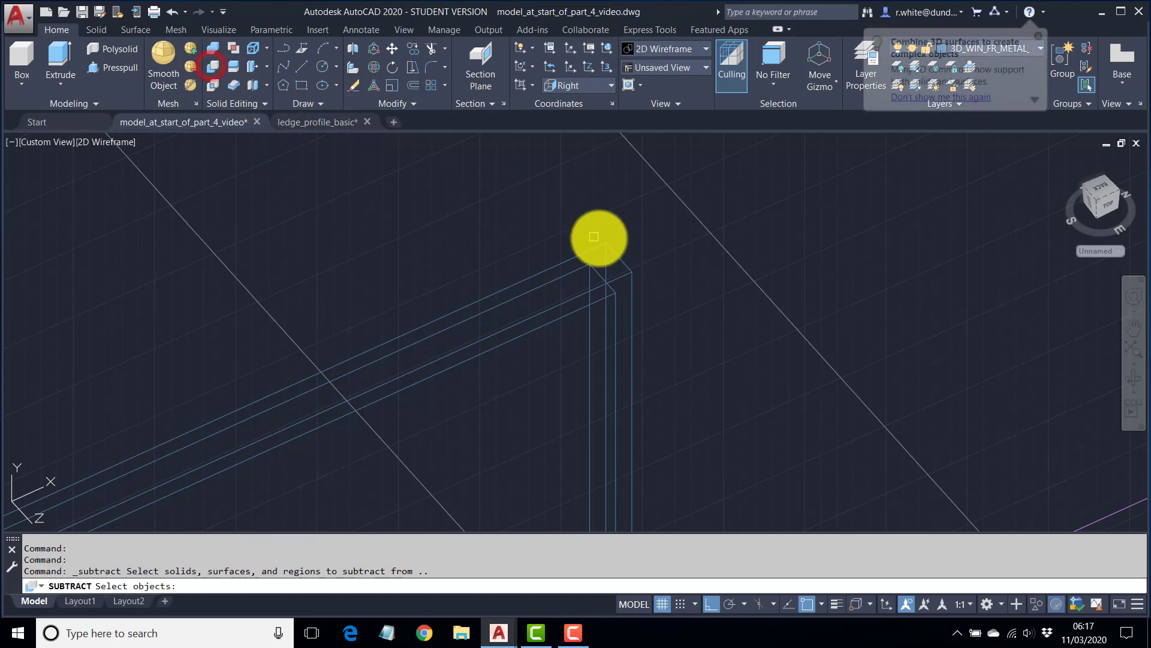
click(610, 250)
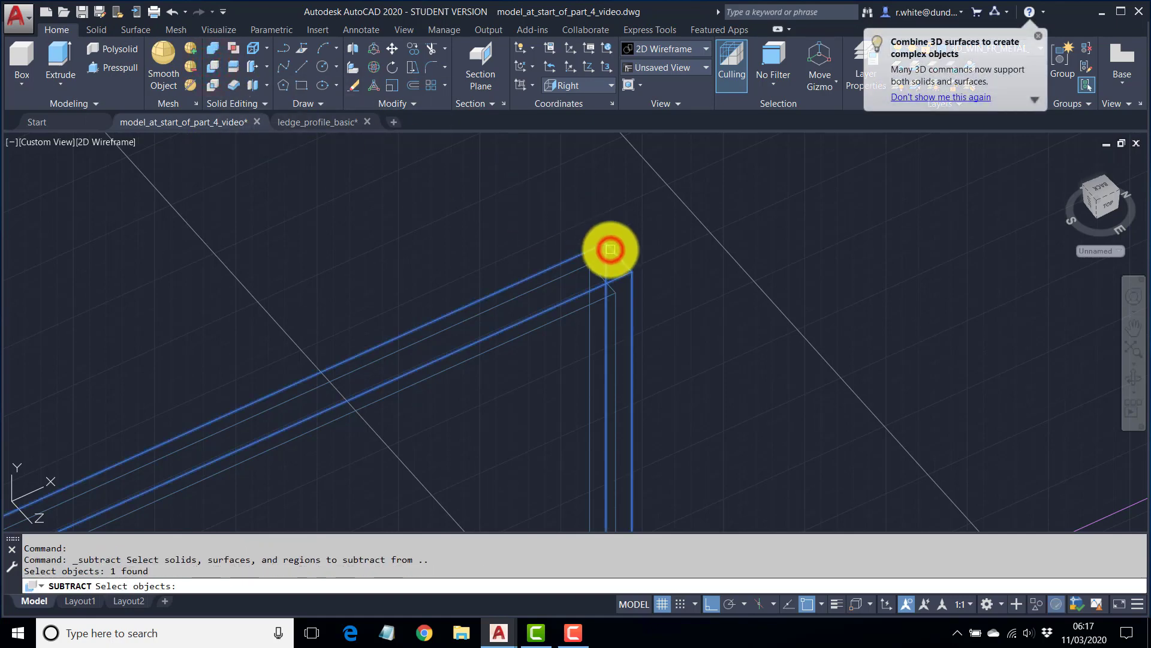
key(Return)
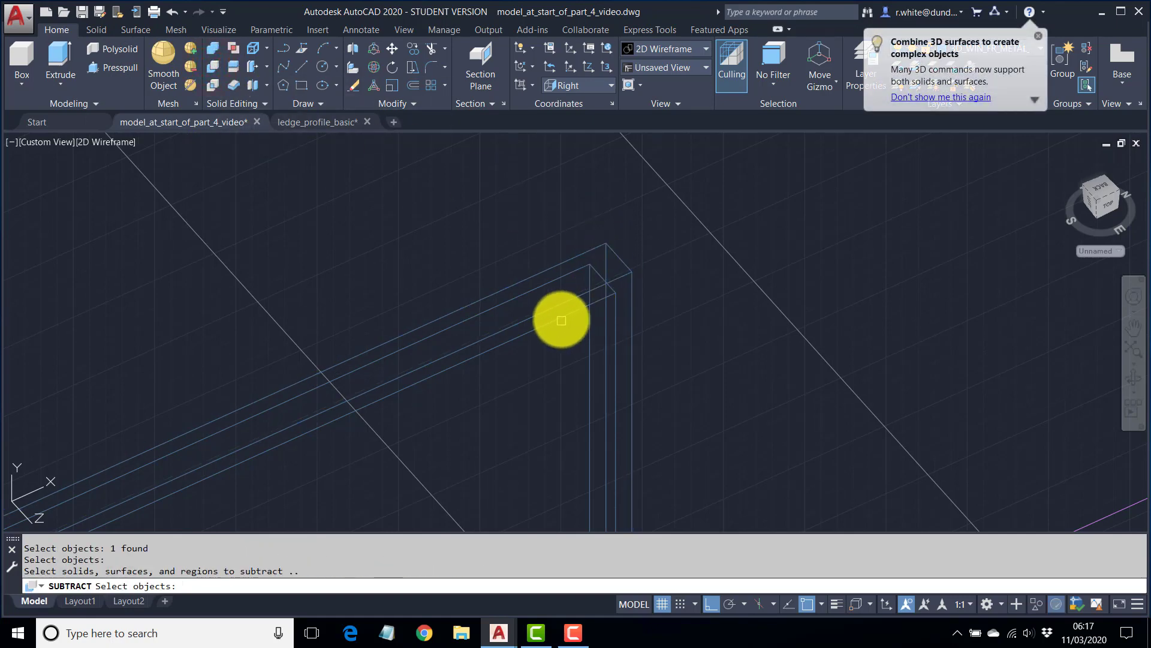
click(561, 318)
key(Return)
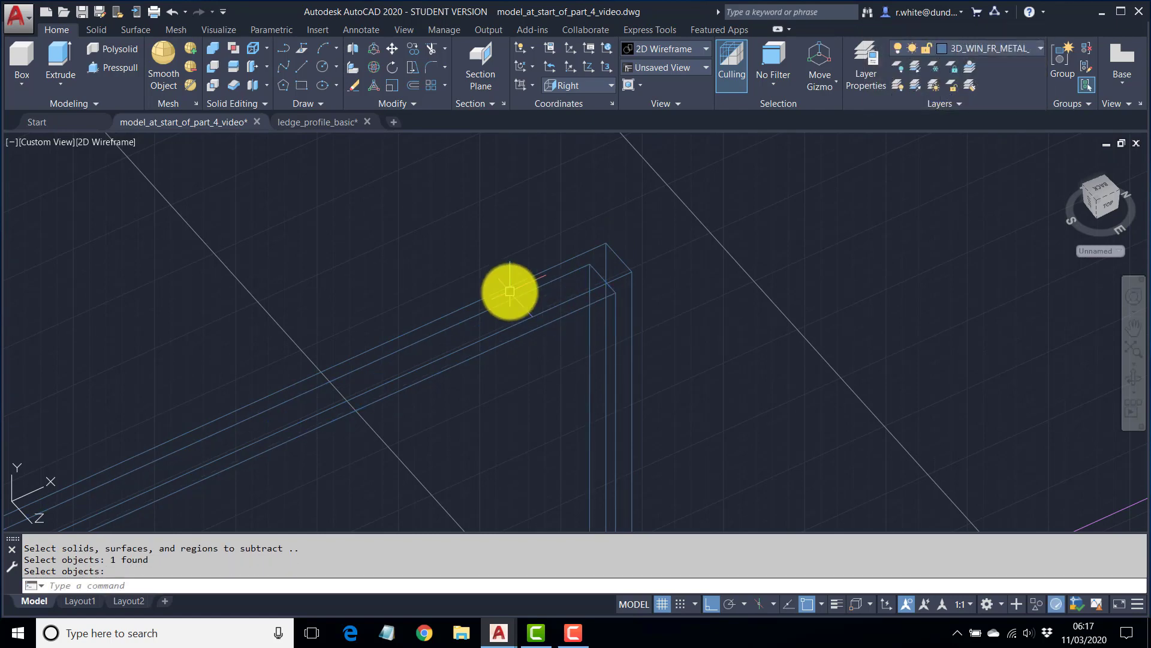
Display the model in the Shaded with edges visual style and view the window frame above the ledge from another angle.
scroll(511, 293, down, 5)
click(113, 141)
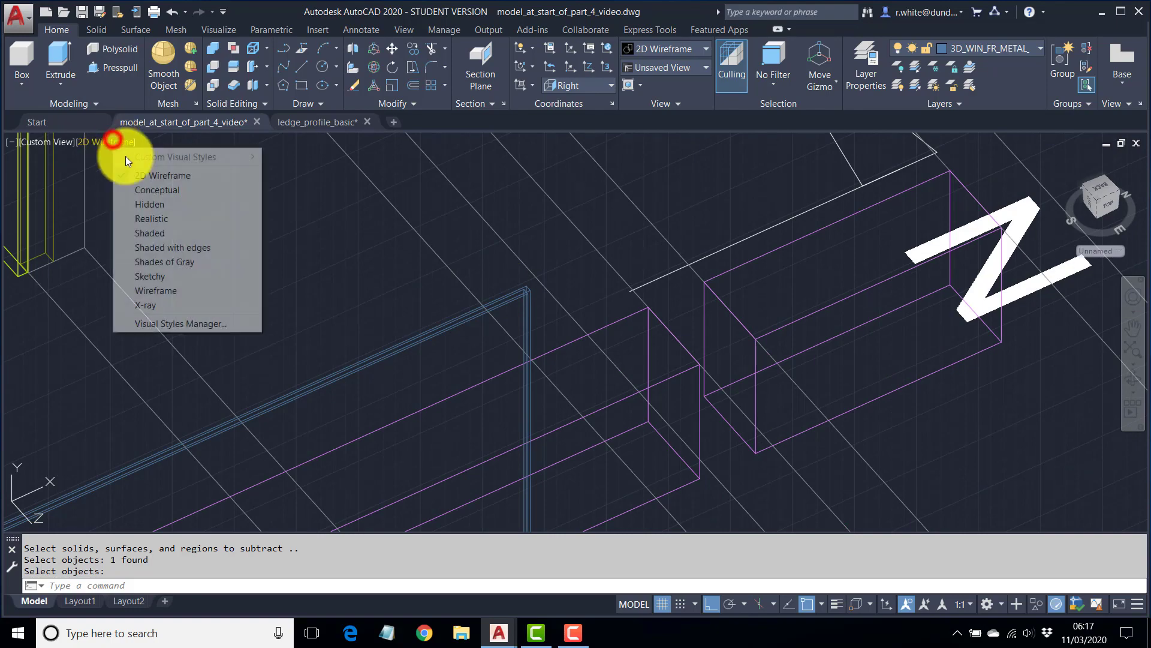
click(161, 247)
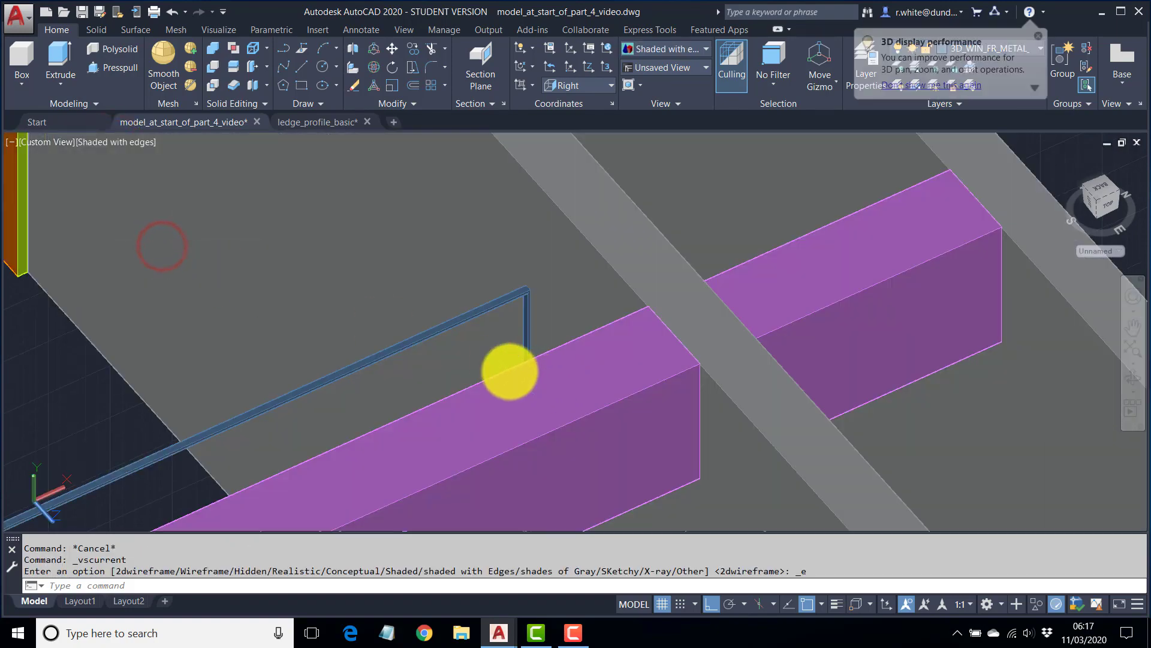
mouse_move(509, 368)
shift+middle_down()
mouse_move(594, 331)
mouse_move(537, 336)
shift+middle_up()
scroll(538, 338, down, 3)
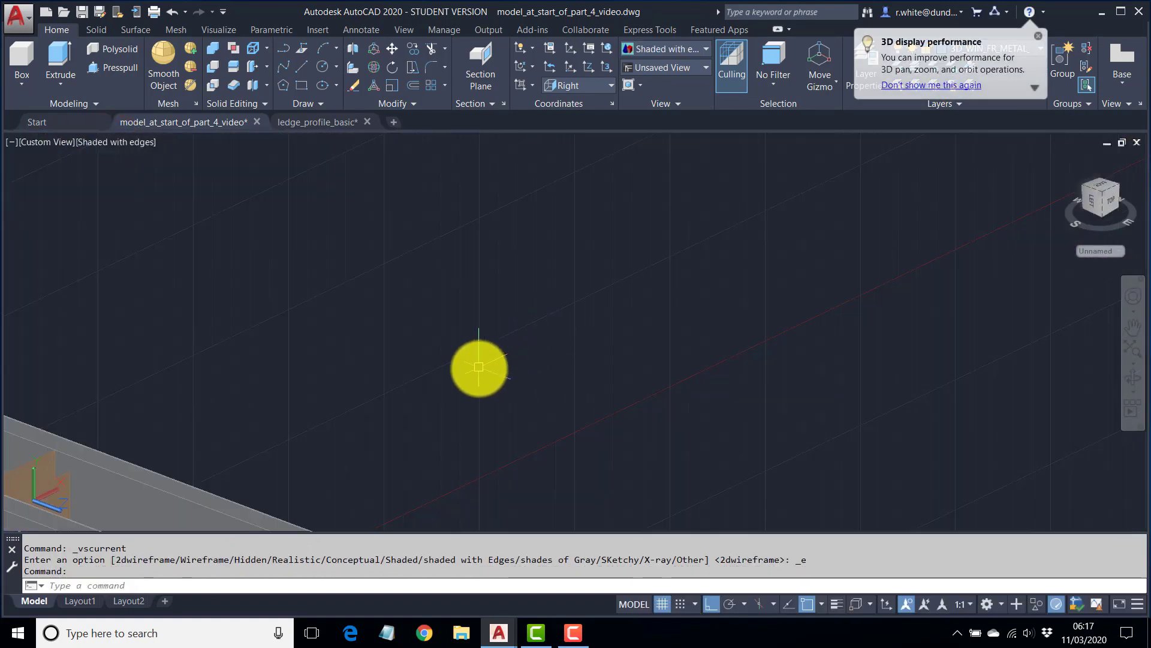
Switch the model display to 2D Wireframe and make 3D_WIN_GLASS_G the current layer.
scroll(462, 371, down, 5)
middle_drag(453, 375, 603, 198)
scroll(568, 352, up, 4)
shift+middle_drag(568, 352, 575, 381)
scroll(636, 222, up, 4)
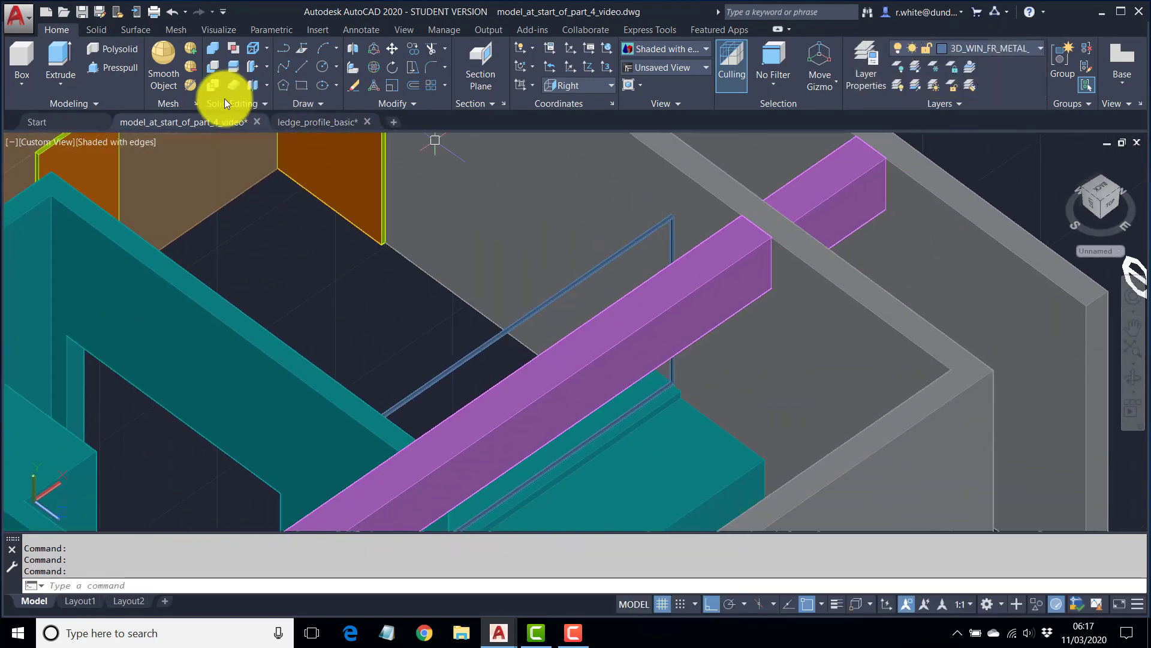
click(117, 145)
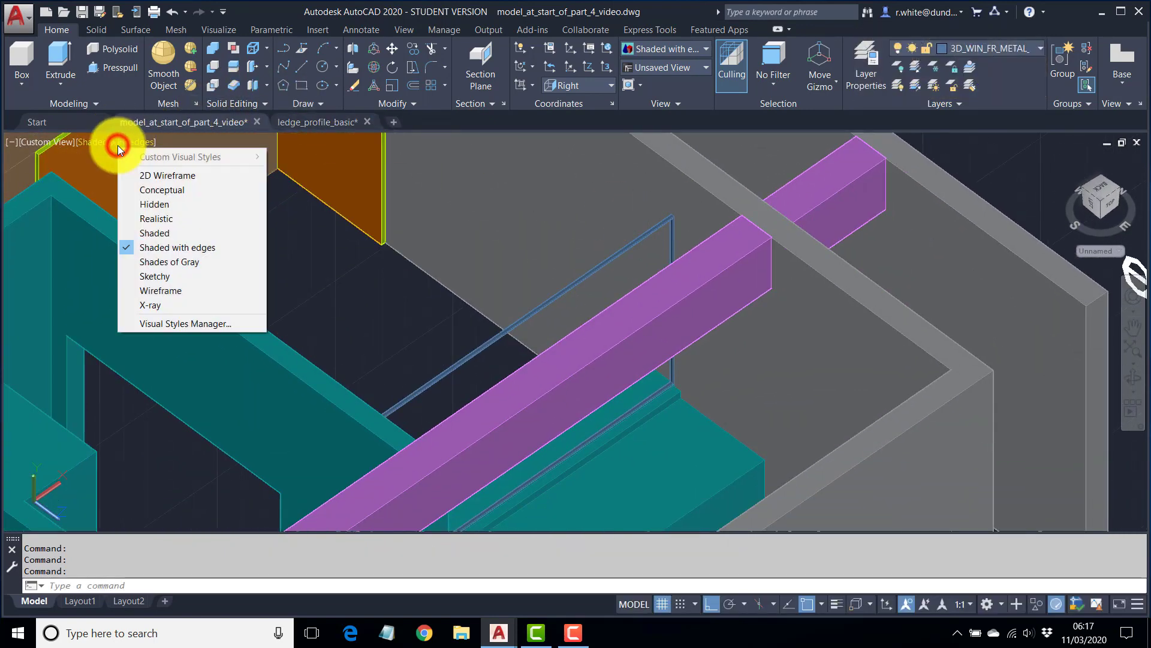
click(155, 175)
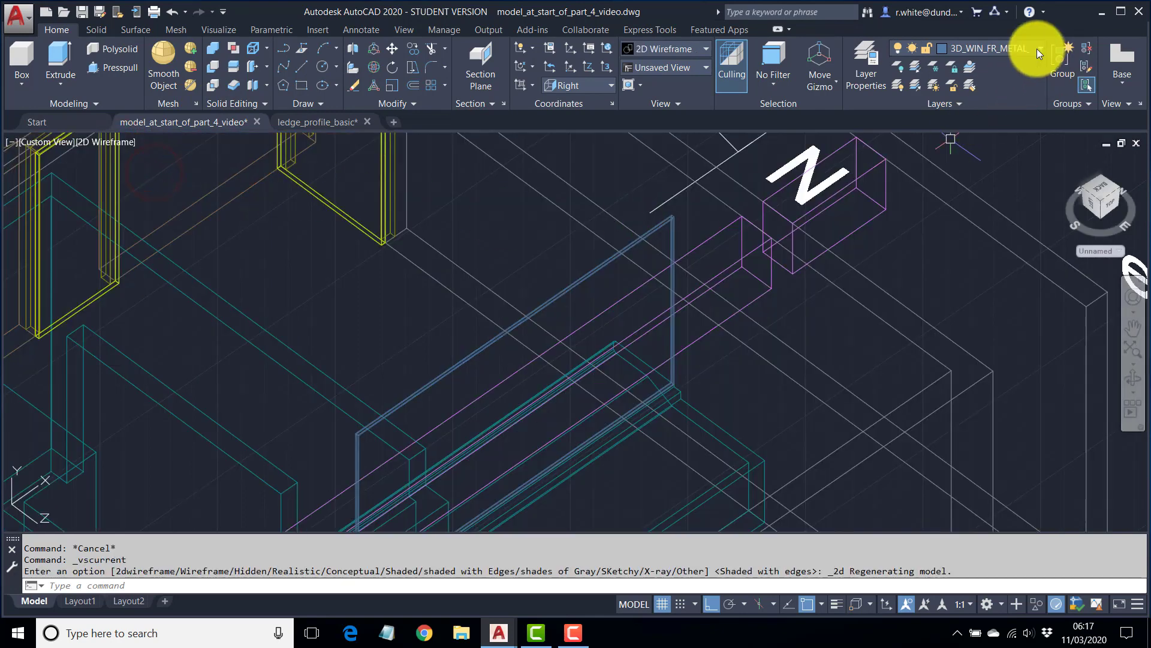
click(1037, 49)
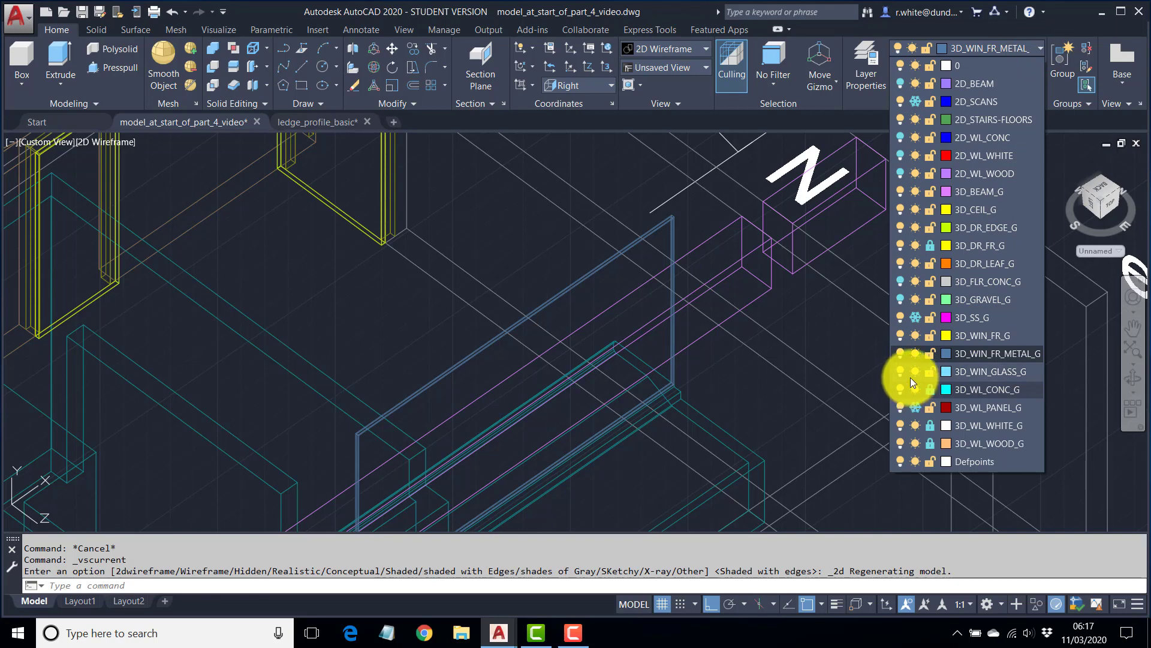
click(991, 372)
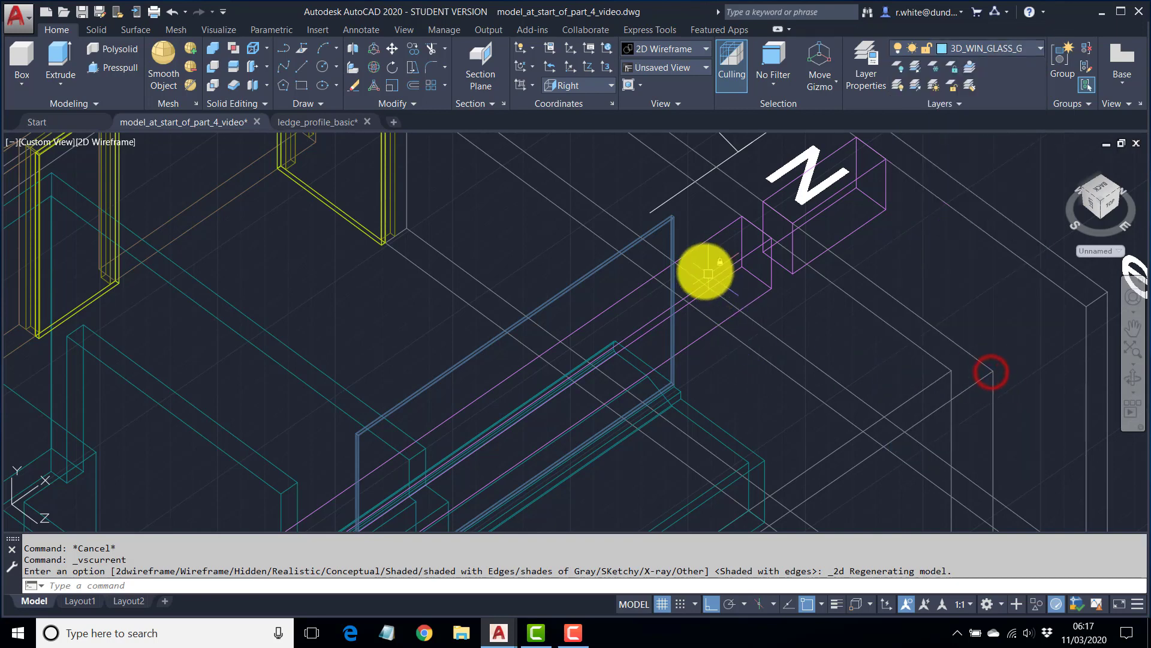
Start a 3D Face across the window frame, placing its first two points mid-thickness at the two upper inner corners.
scroll(674, 221, up, 5)
scroll(666, 193, up, 3)
middle_drag(648, 180, 636, 317)
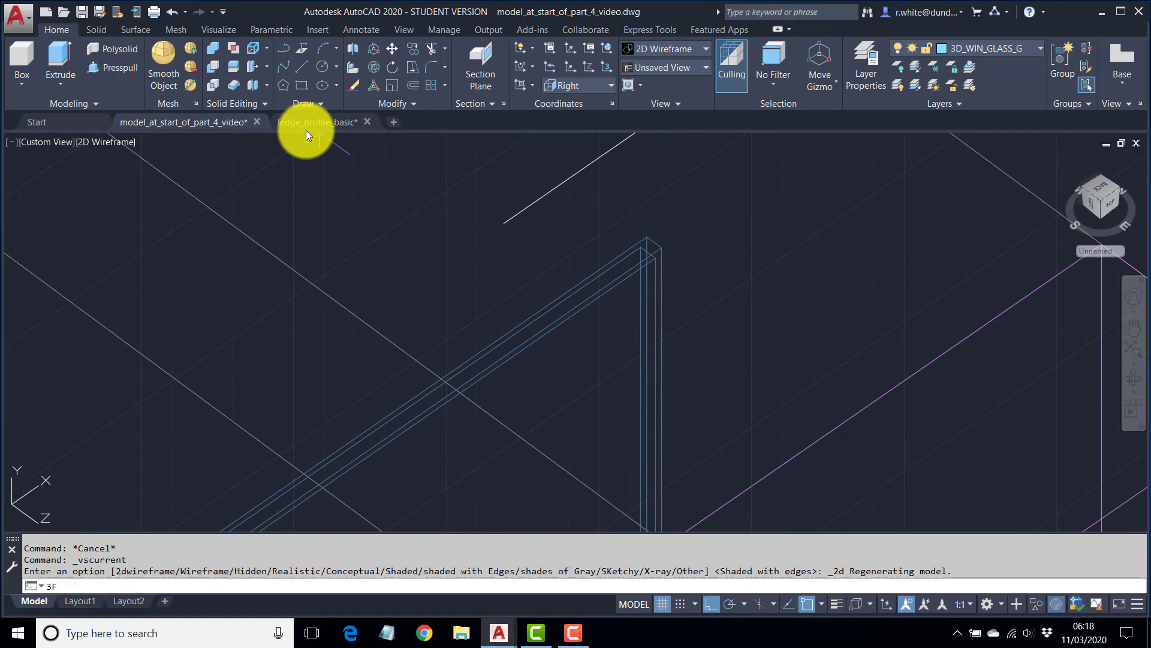
key(Return)
scroll(640, 248, up, 1)
scroll(657, 247, up, 2)
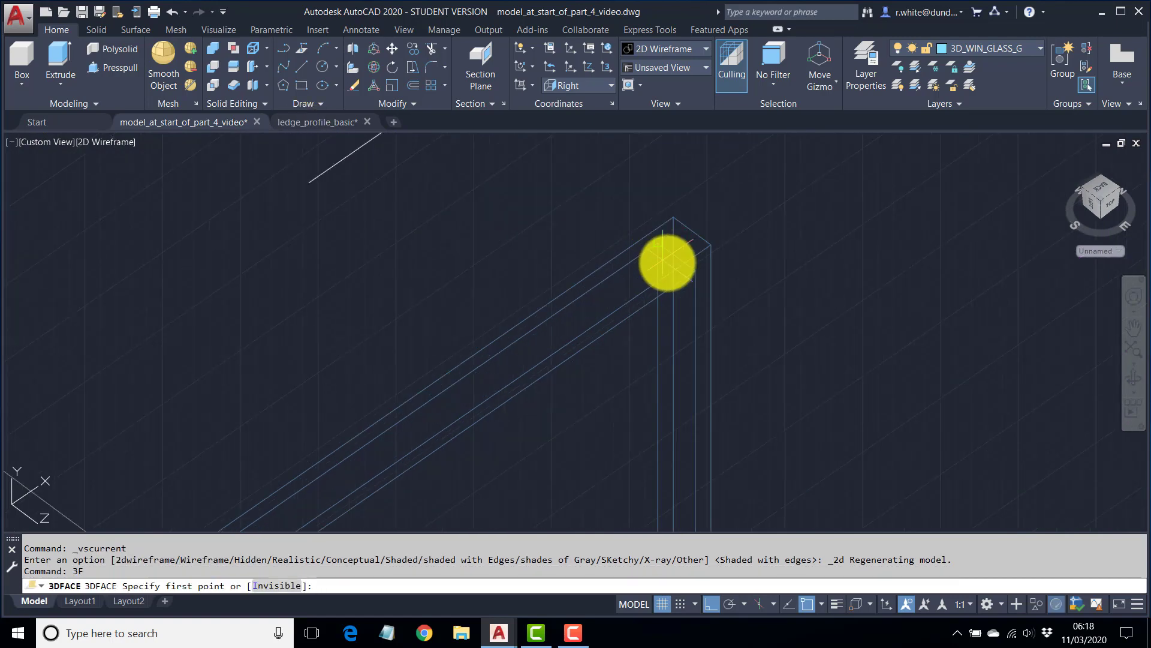
click(677, 256)
scroll(556, 327, down, 5)
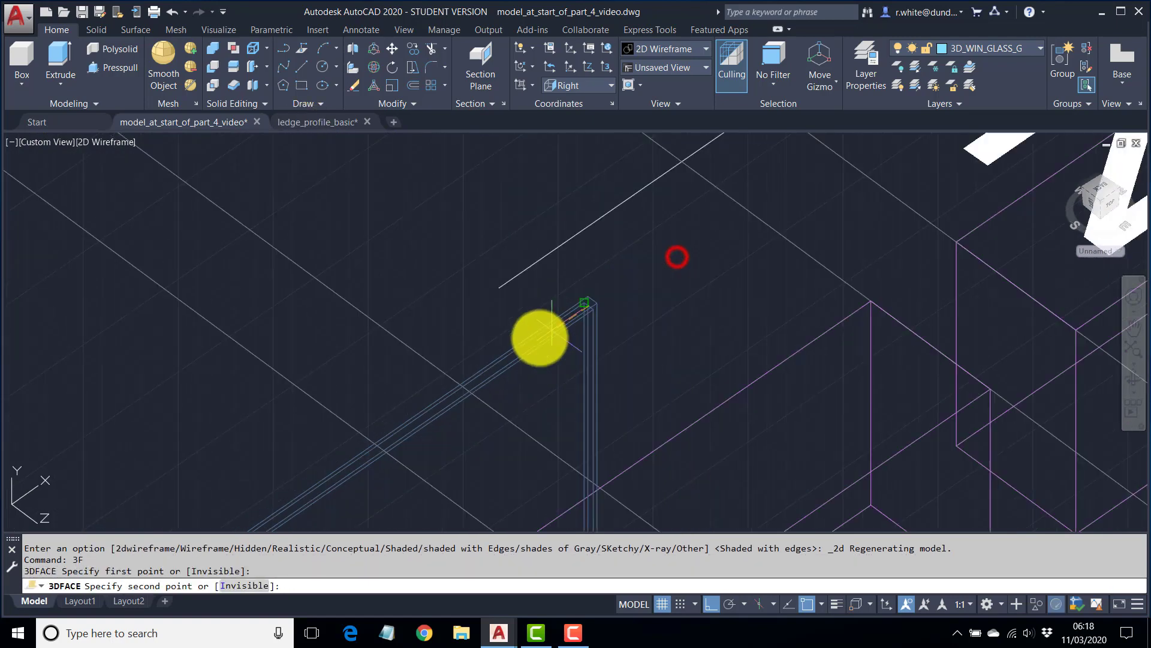
middle_drag(367, 424, 735, 90)
middle_drag(237, 408, 687, 90)
middle_drag(324, 368, 680, 110)
scroll(498, 269, up, 10)
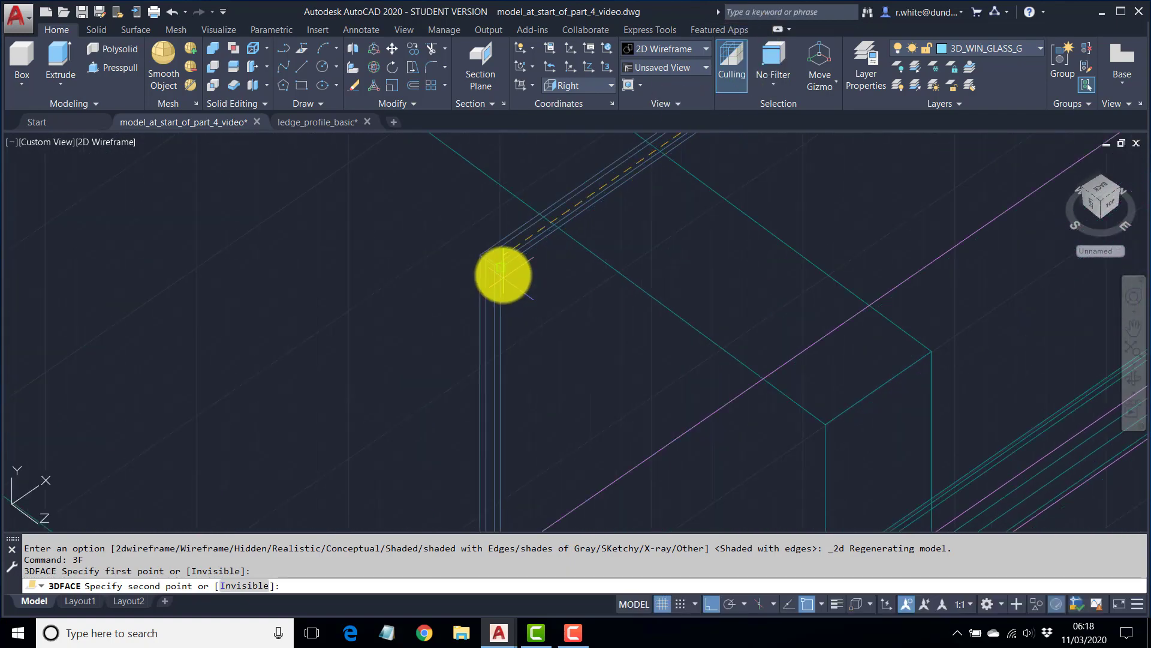
click(477, 244)
Complete the 3D Face glass pane with points mid-thickness at the frame's two lower inner corners.
scroll(486, 252, down, 6)
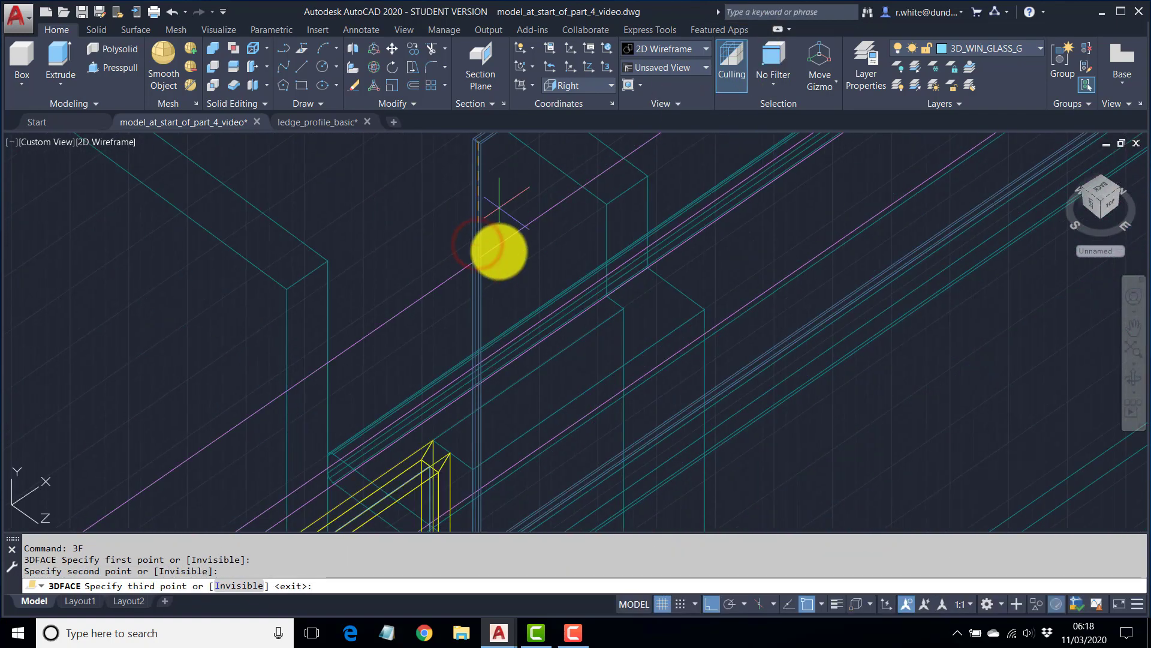
scroll(465, 252, up, 4)
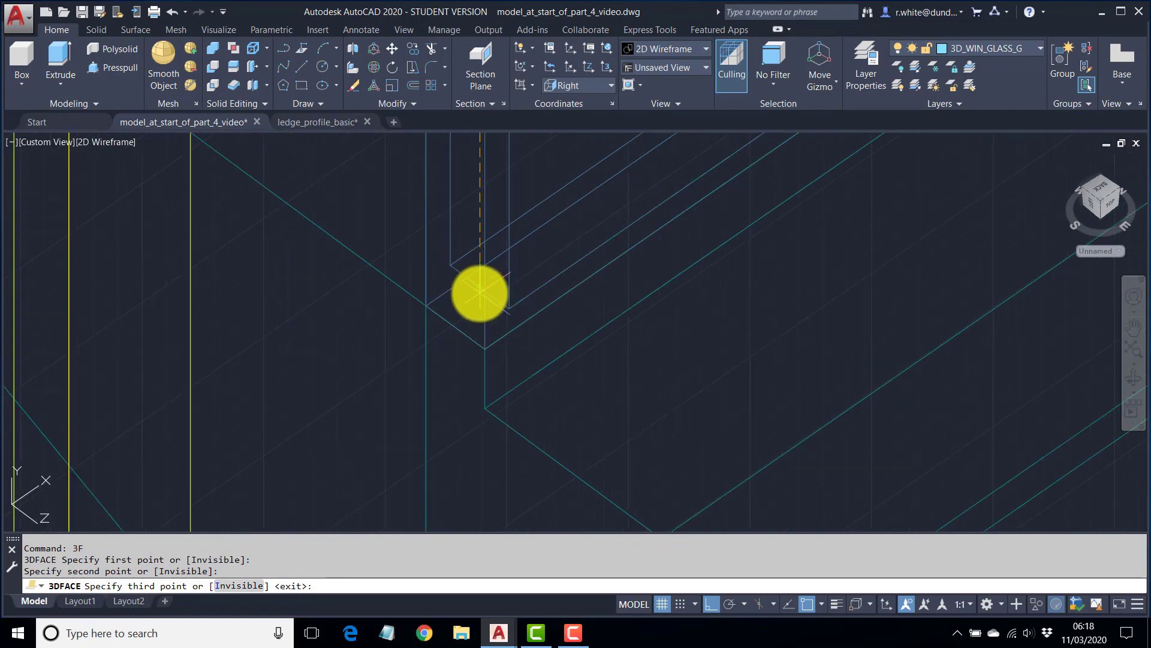
click(479, 286)
scroll(599, 252, down, 4)
scroll(510, 348, up, 5)
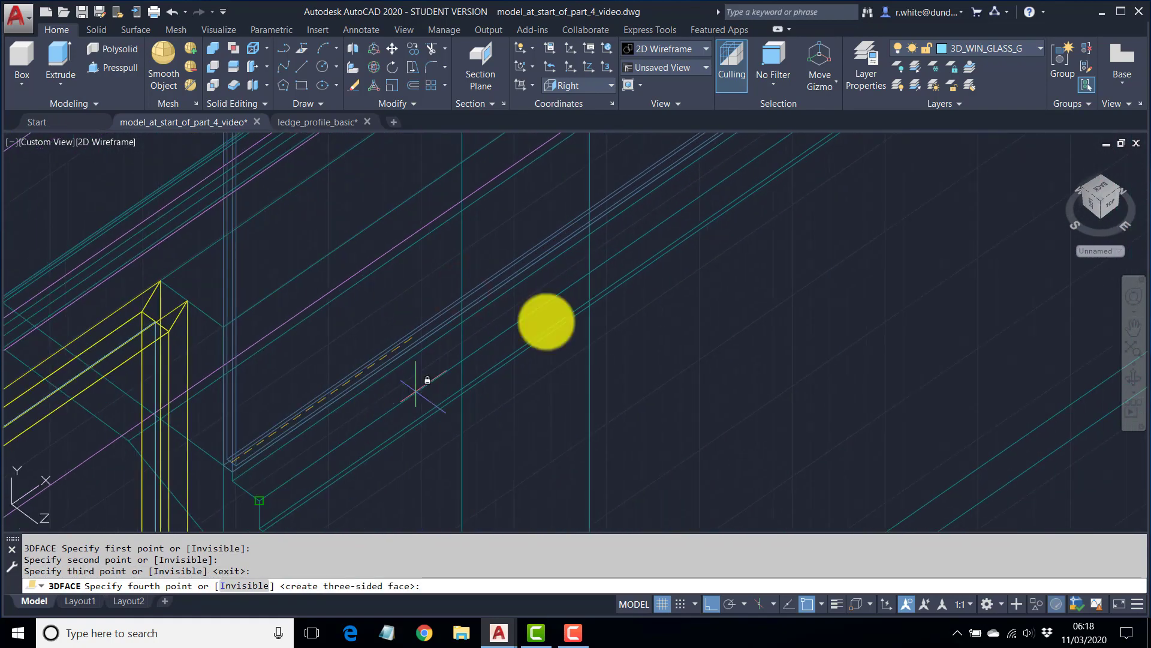
scroll(624, 252, down, 3)
scroll(600, 281, up, 5)
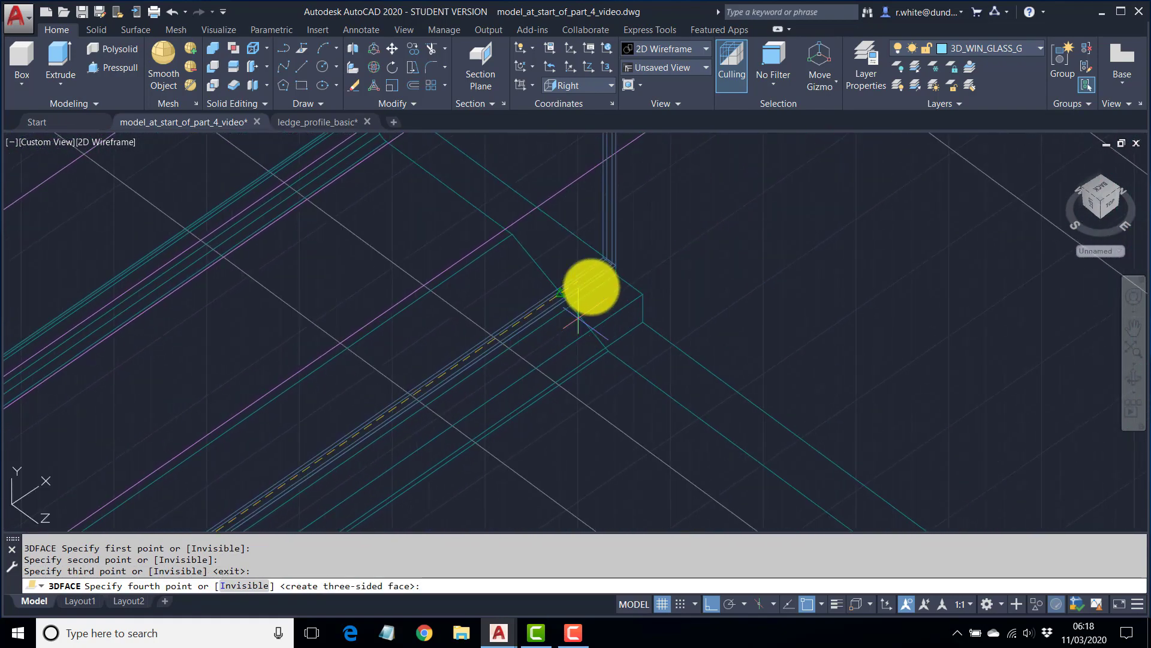
scroll(617, 272, up, 3)
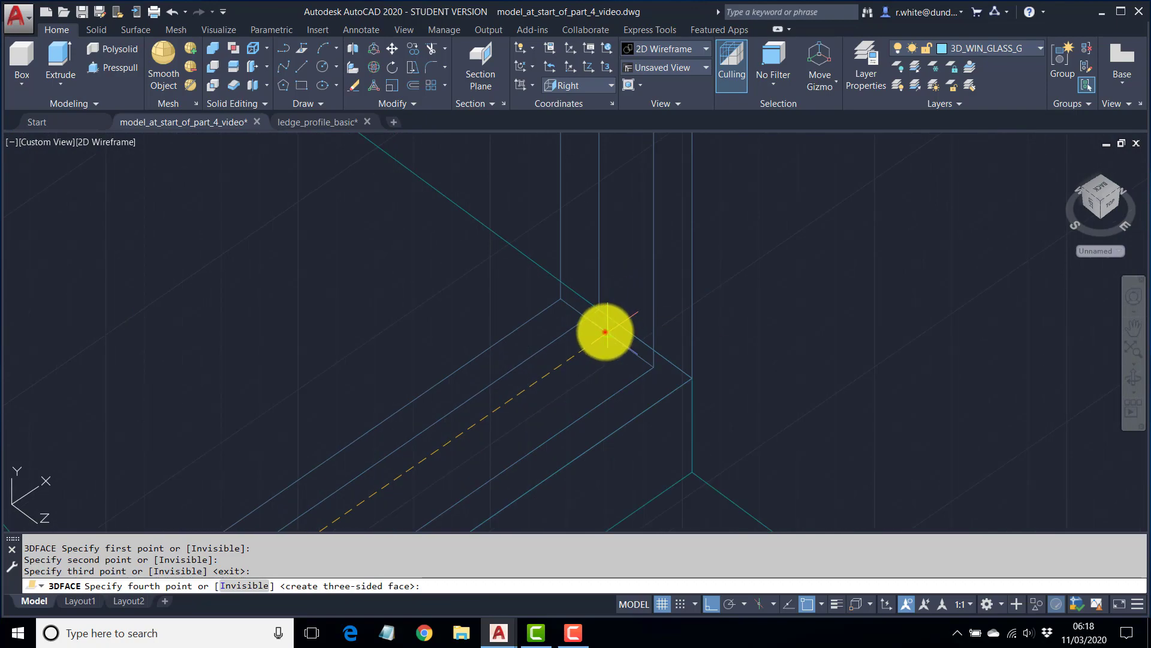
click(605, 332)
key(Return)
Display the model in Shaded with edges and inspect the glass pane behind the beam from several angles.
scroll(681, 267, down, 5)
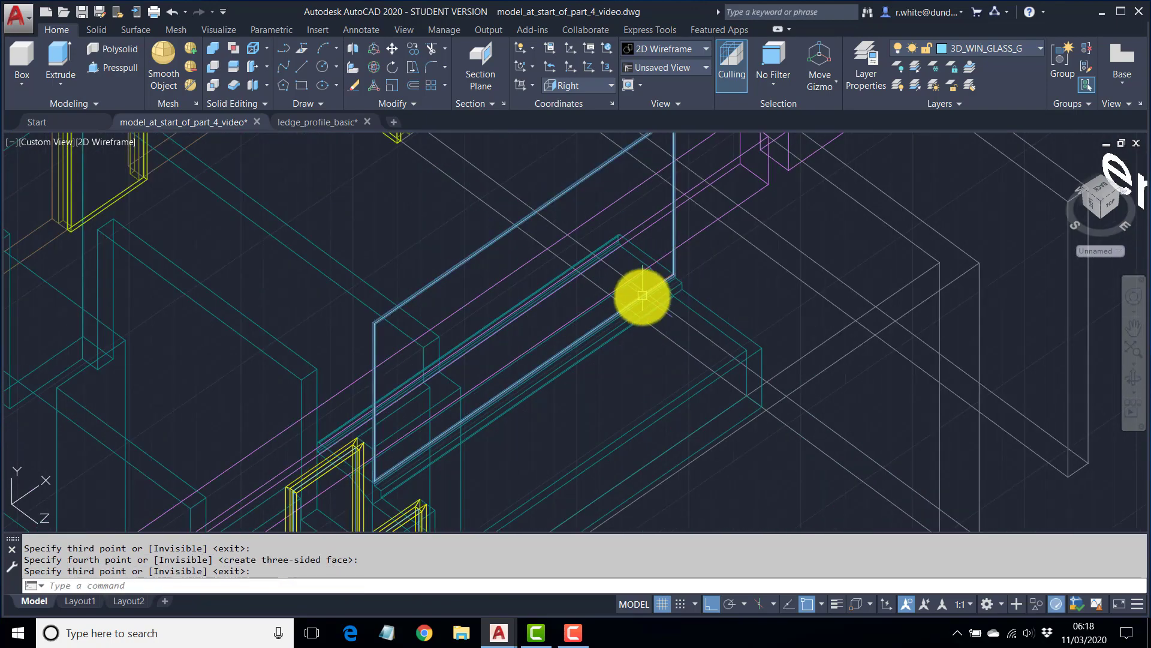
scroll(639, 300, up, 1)
click(113, 142)
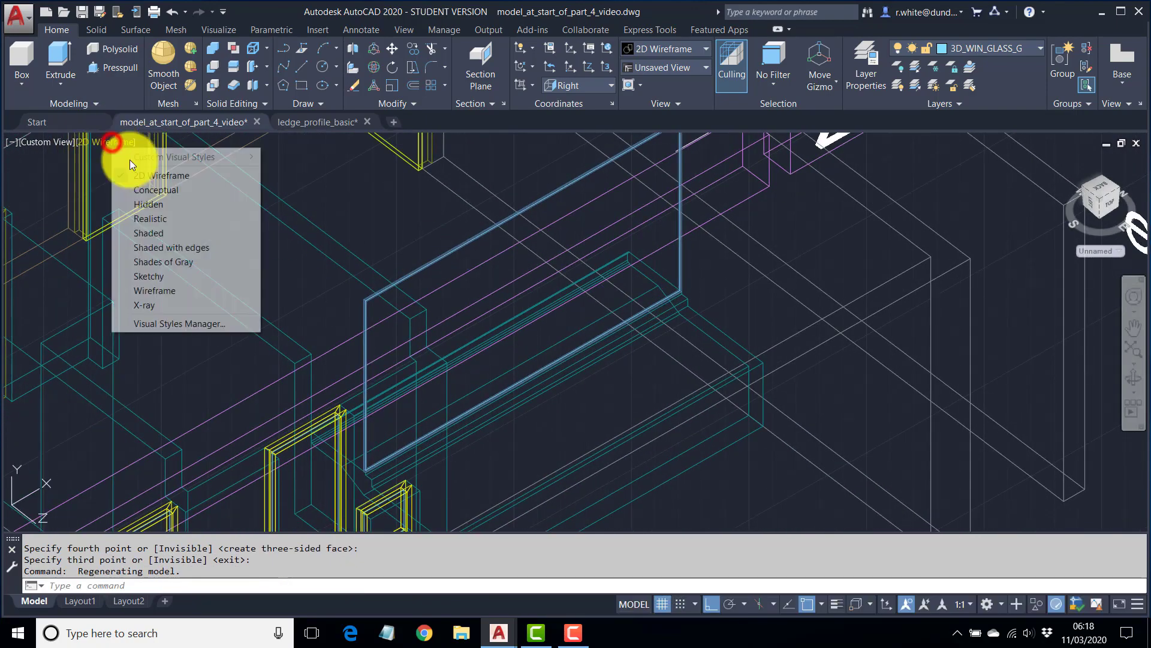
click(185, 244)
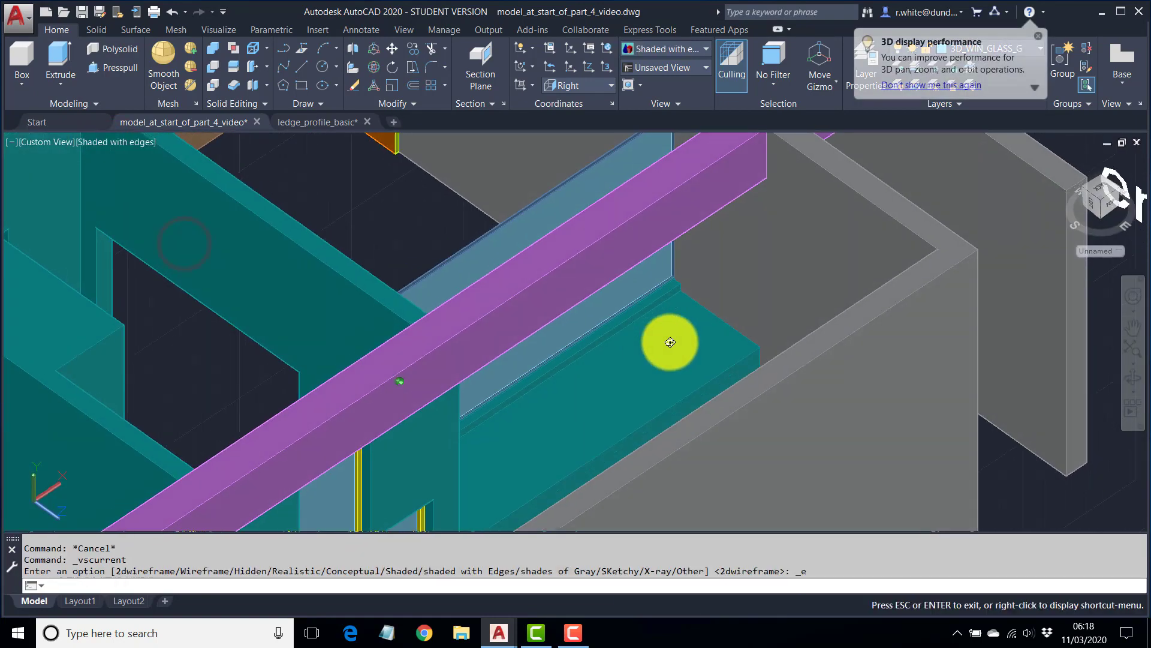
shift+middle_drag(671, 343, 609, 321)
middle_drag(609, 321, 642, 279)
mouse_move(642, 278)
shift+middle_down()
mouse_move(633, 316)
mouse_move(649, 310)
mouse_move(648, 259)
shift+middle_up()
middle_drag(629, 298, 570, 378)
scroll(558, 414, down, 4)
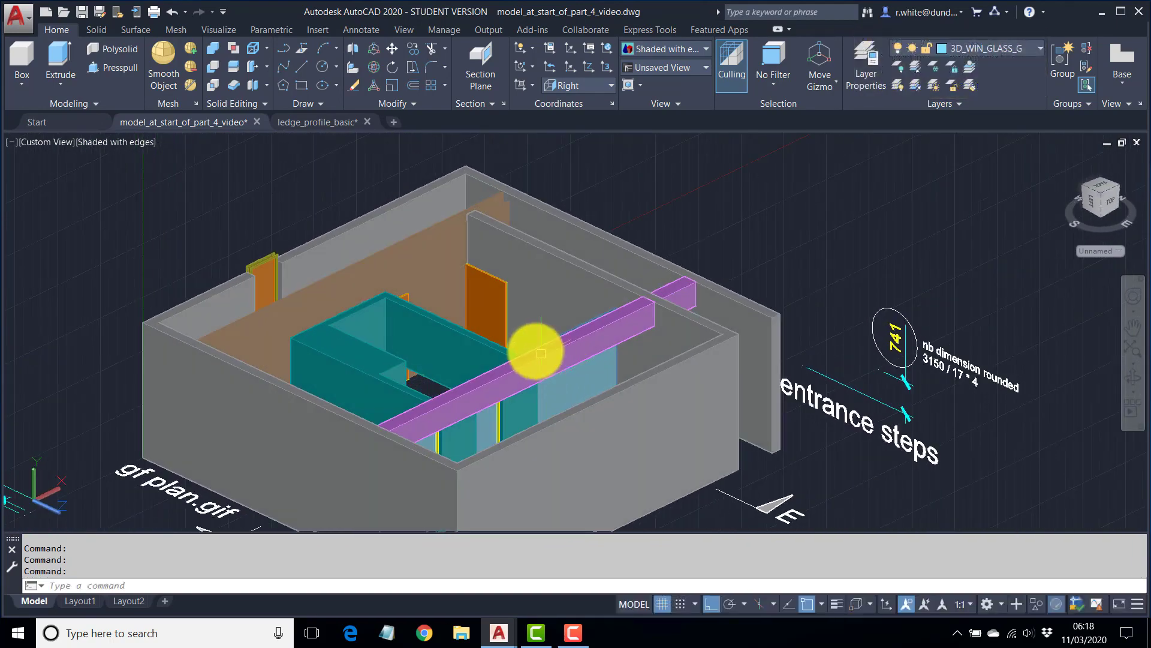
scroll(477, 271, up, 3)
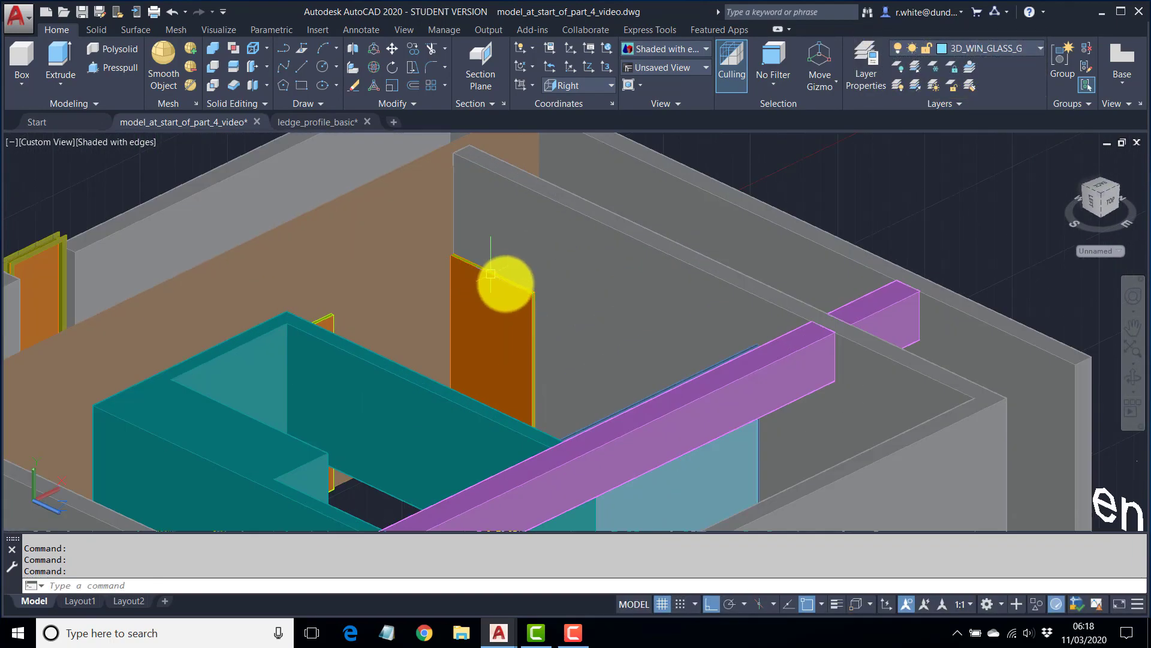
Return the display to 2D Wireframe and bring the top of the window frame and the beam into close view.
click(113, 141)
click(141, 174)
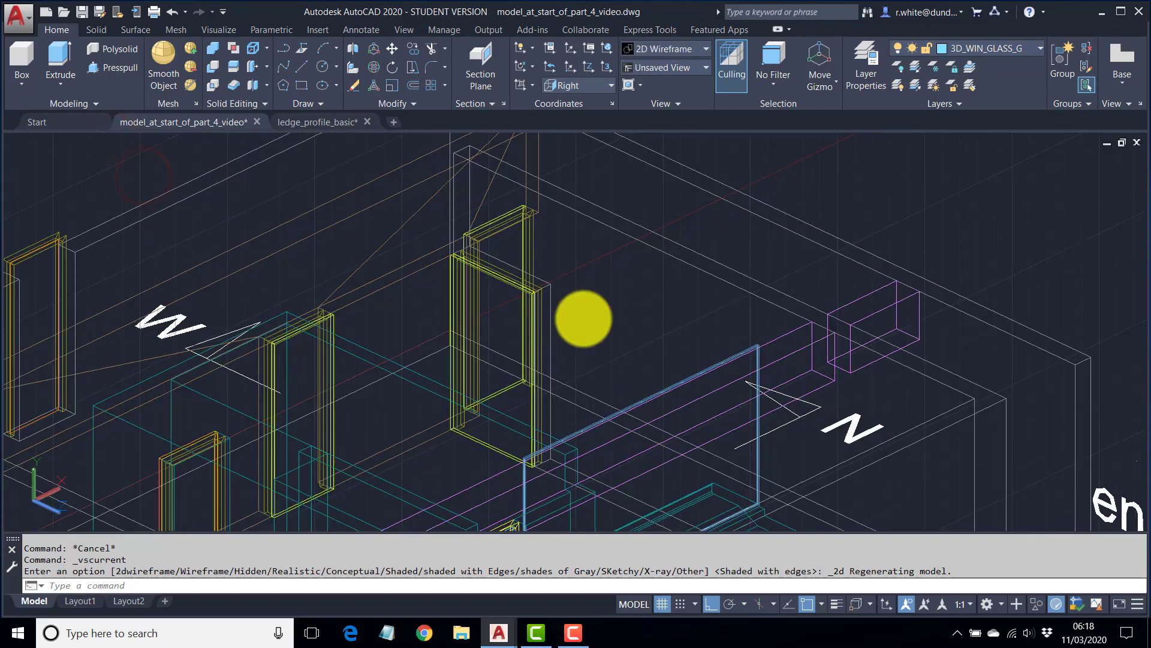
shift+middle_drag(583, 319, 609, 311)
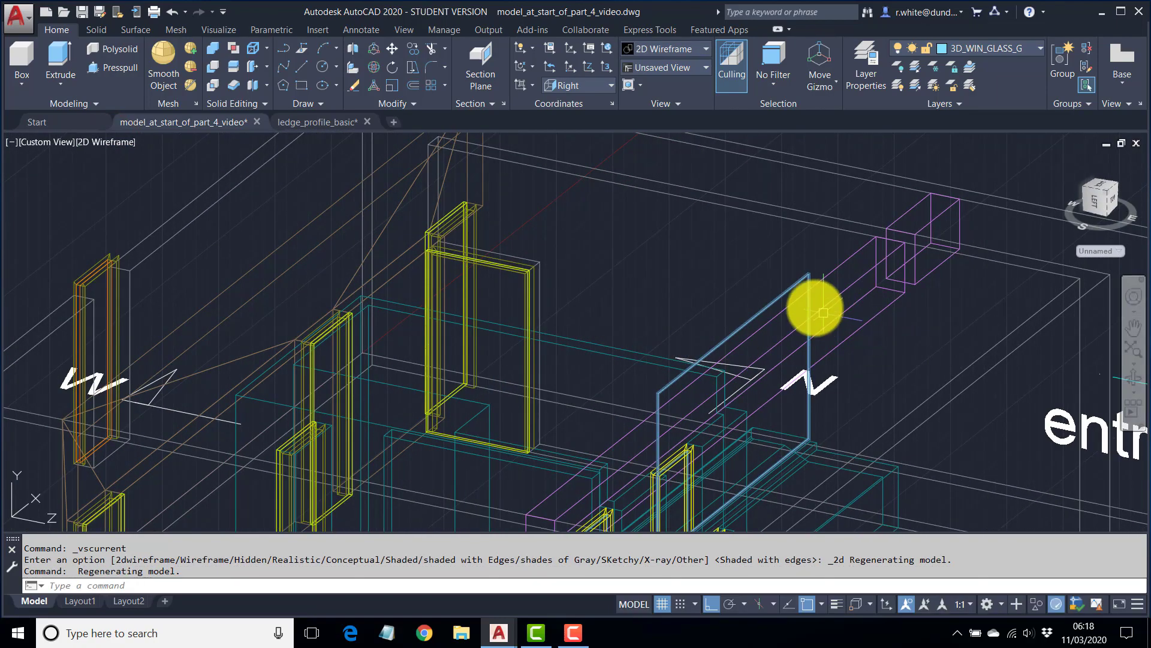
middle_drag(817, 305, 711, 269)
scroll(735, 249, up, 2)
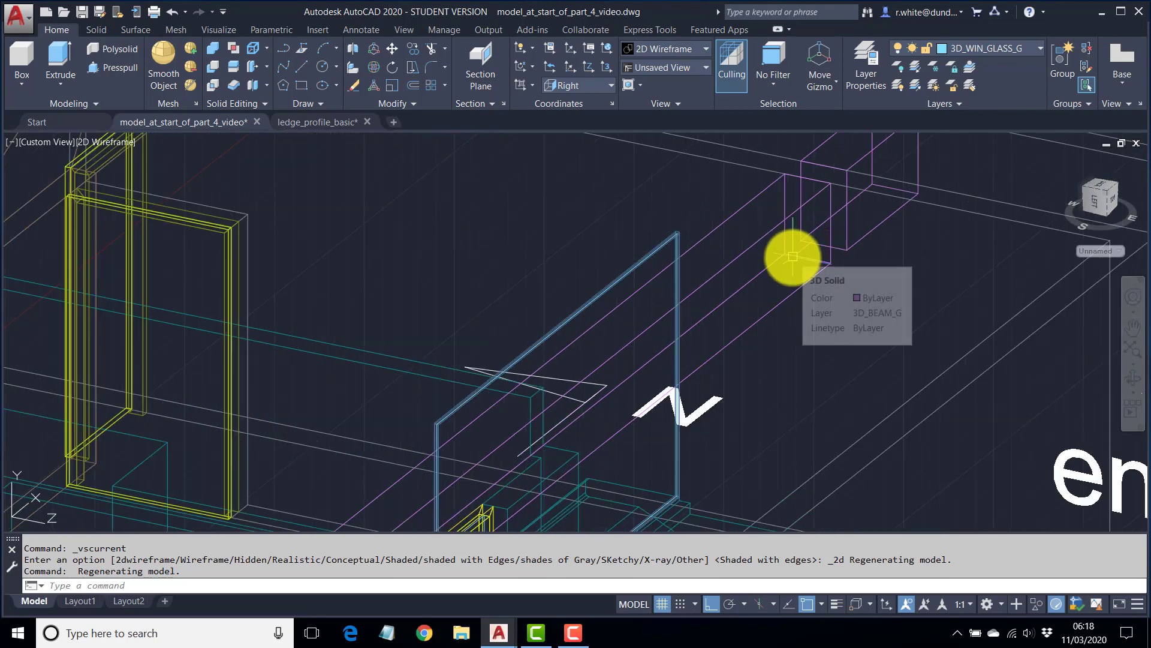
Create a new layer named 3D_SLAB_US_G with colour 73 and make it the current layer.
click(859, 63)
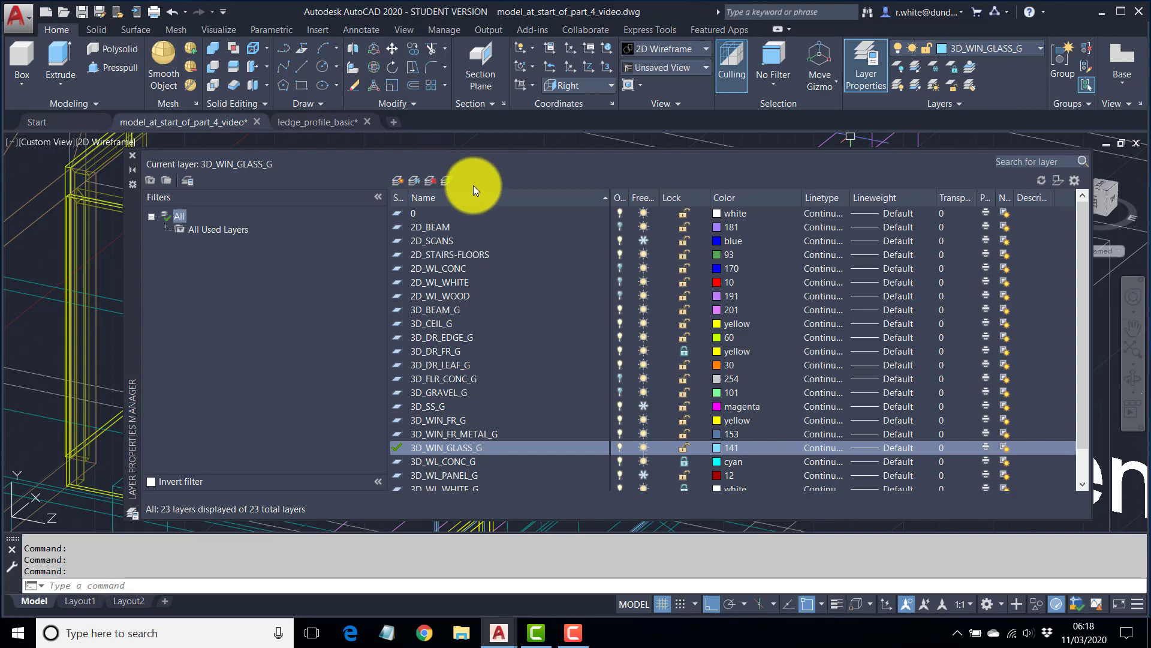
click(396, 180)
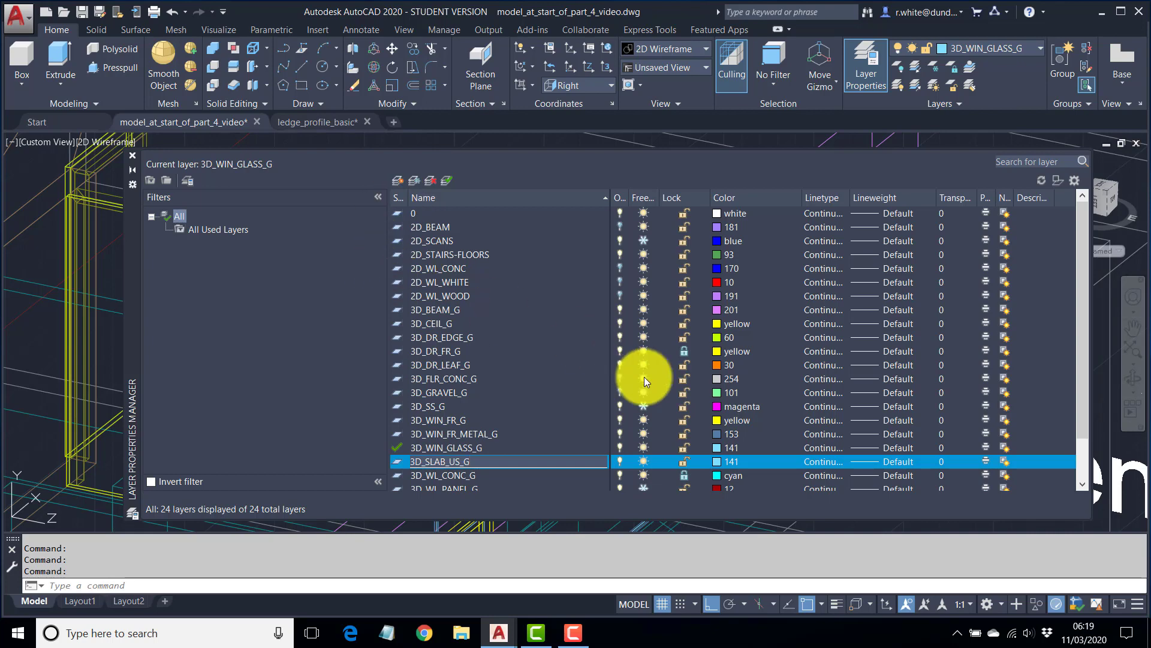
click(717, 460)
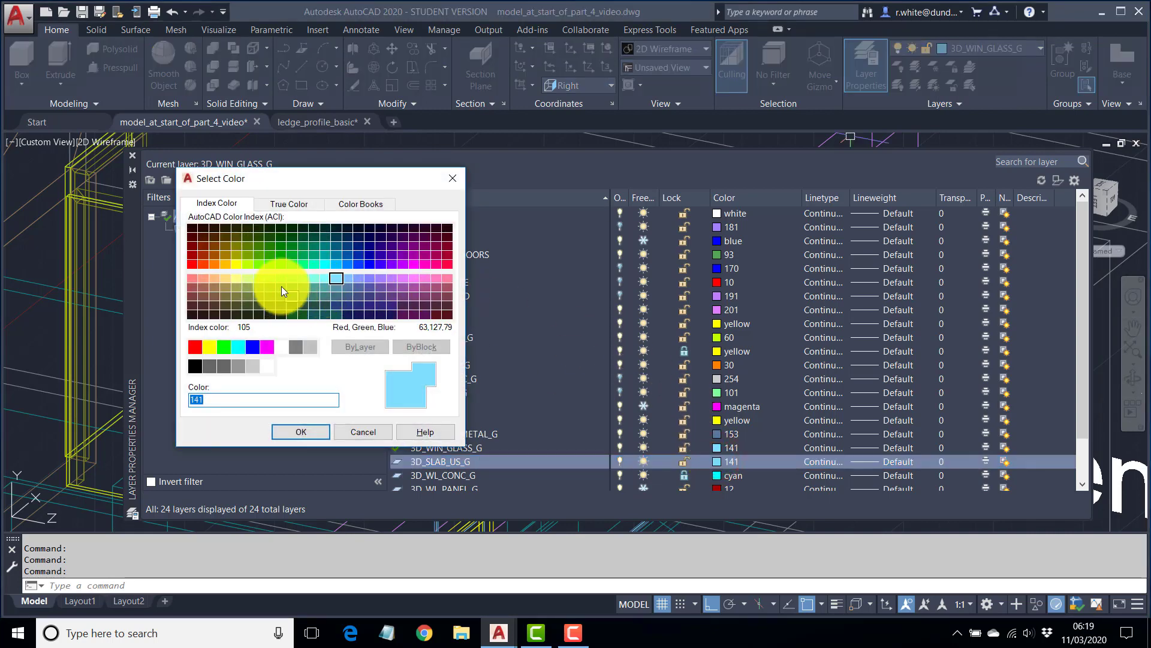
click(259, 287)
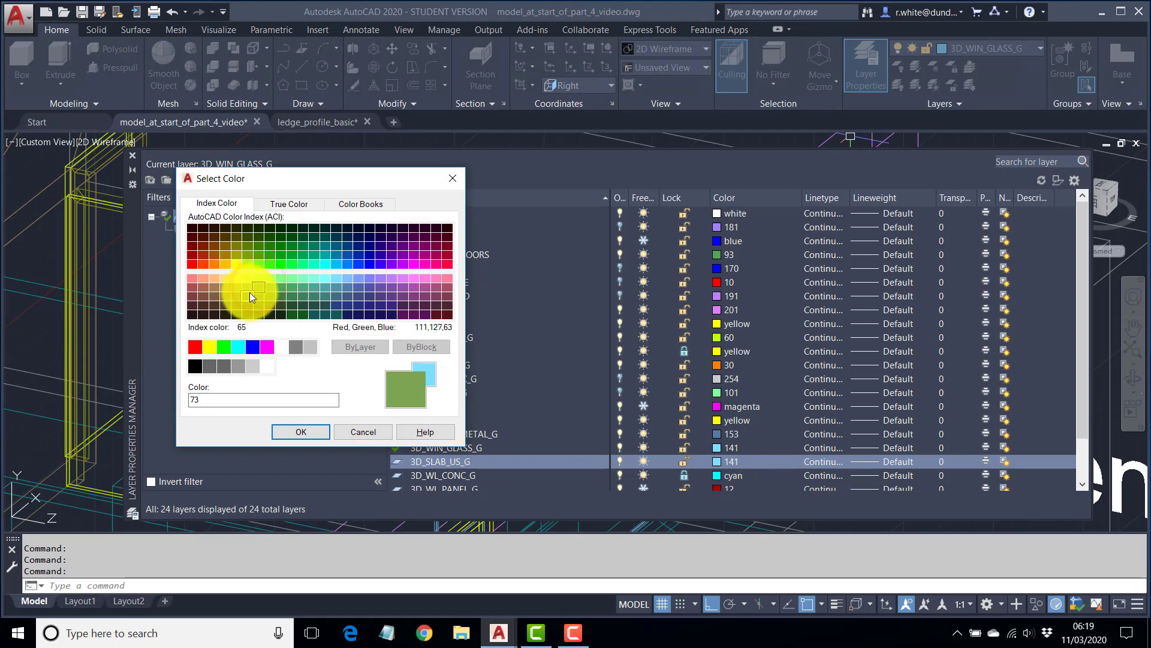
click(305, 431)
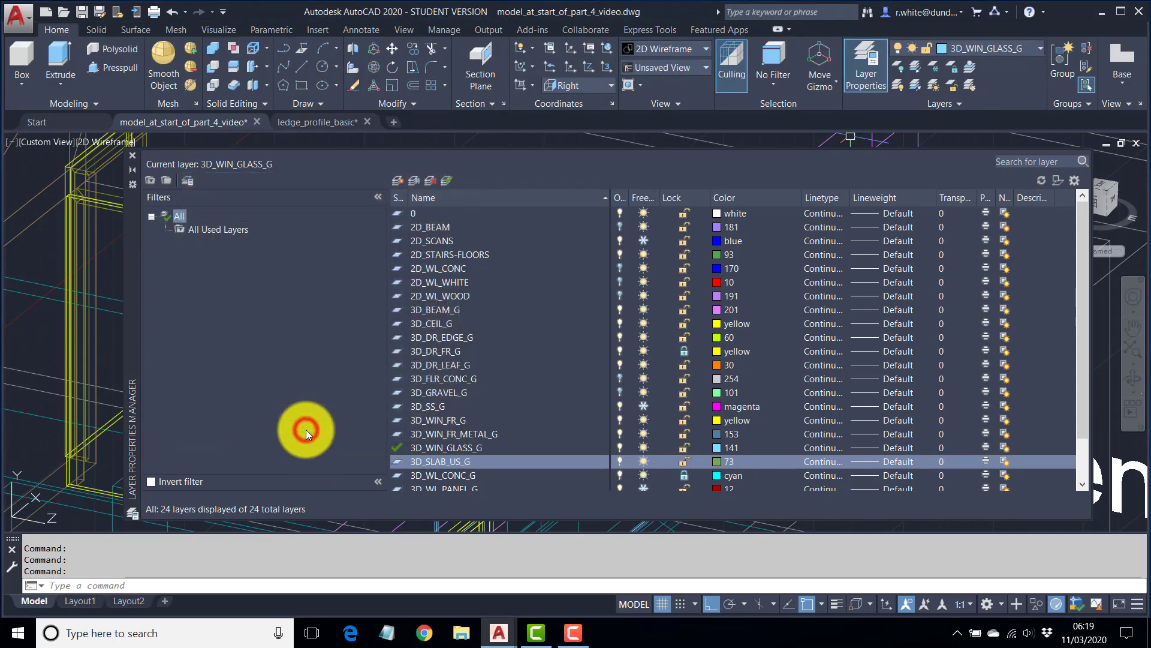
click(443, 179)
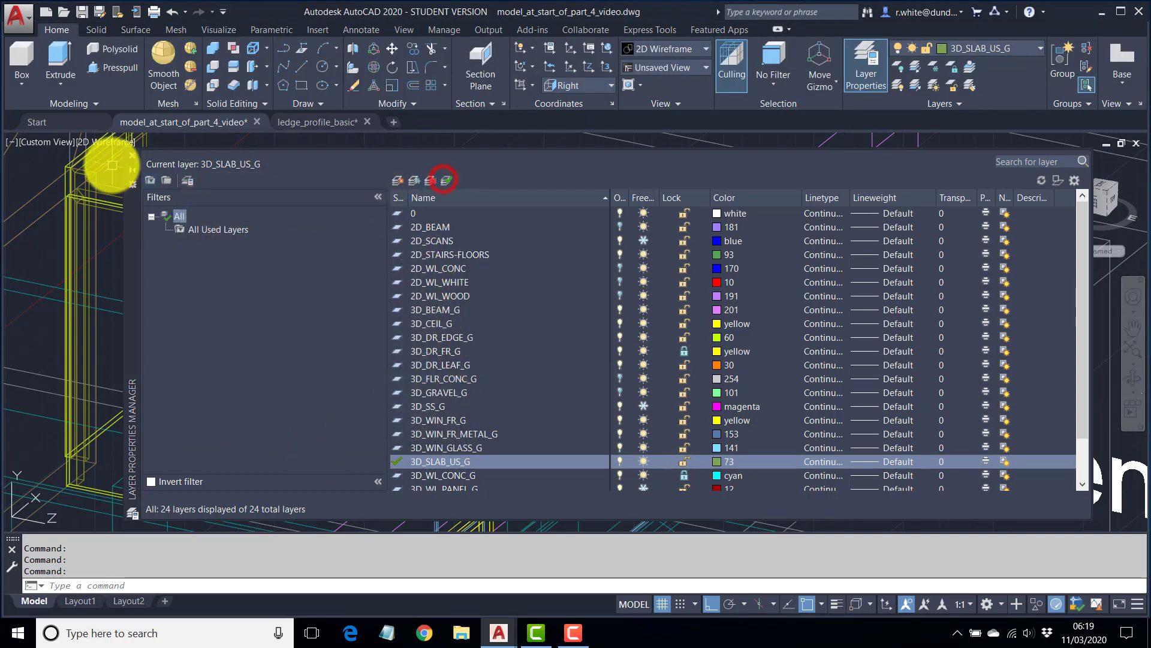
click(132, 154)
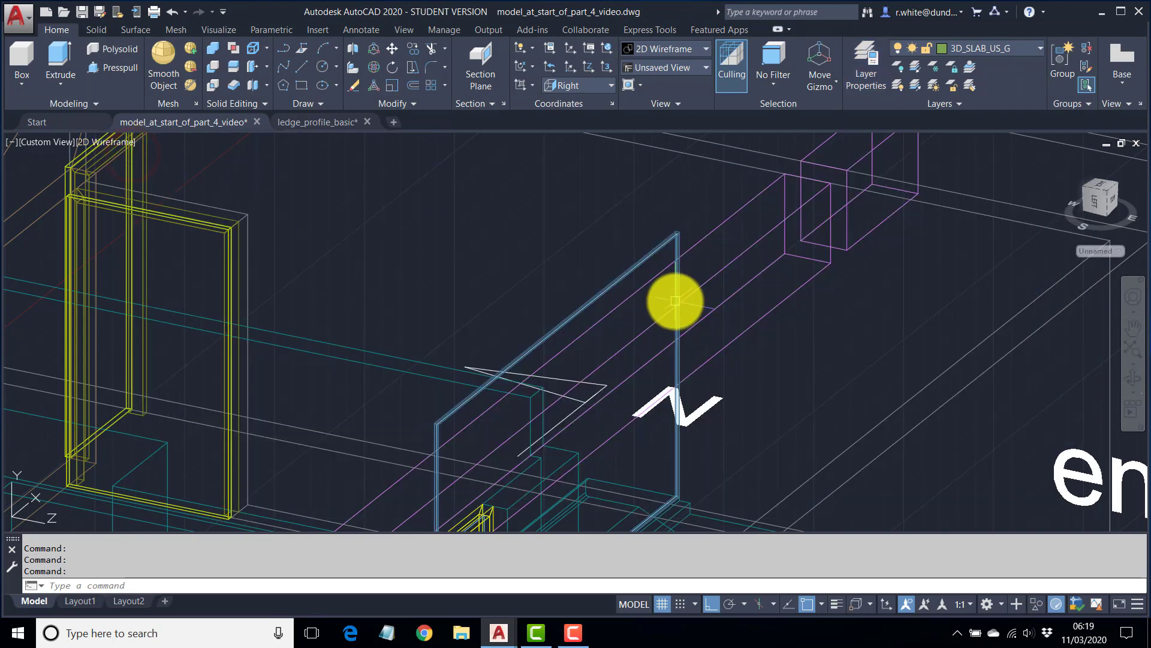
Set the coordinate system to World while keeping the window frame and beam in view.
scroll(630, 281, down, 3)
scroll(617, 346, up, 4)
middle_drag(616, 346, 602, 363)
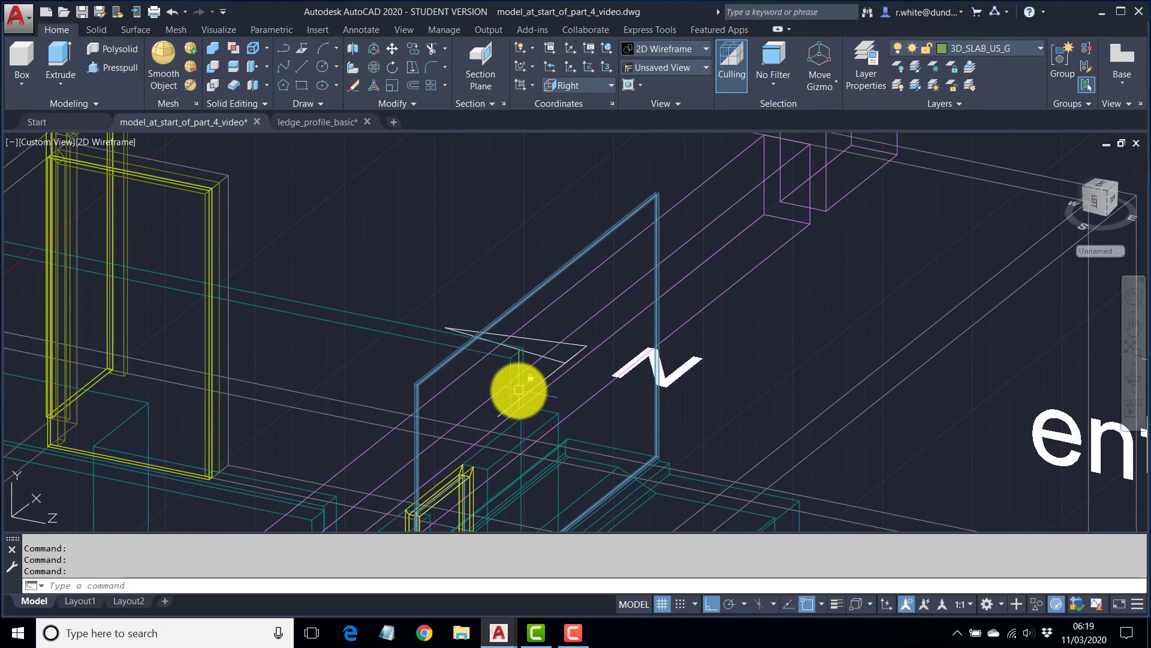
click(602, 84)
click(591, 102)
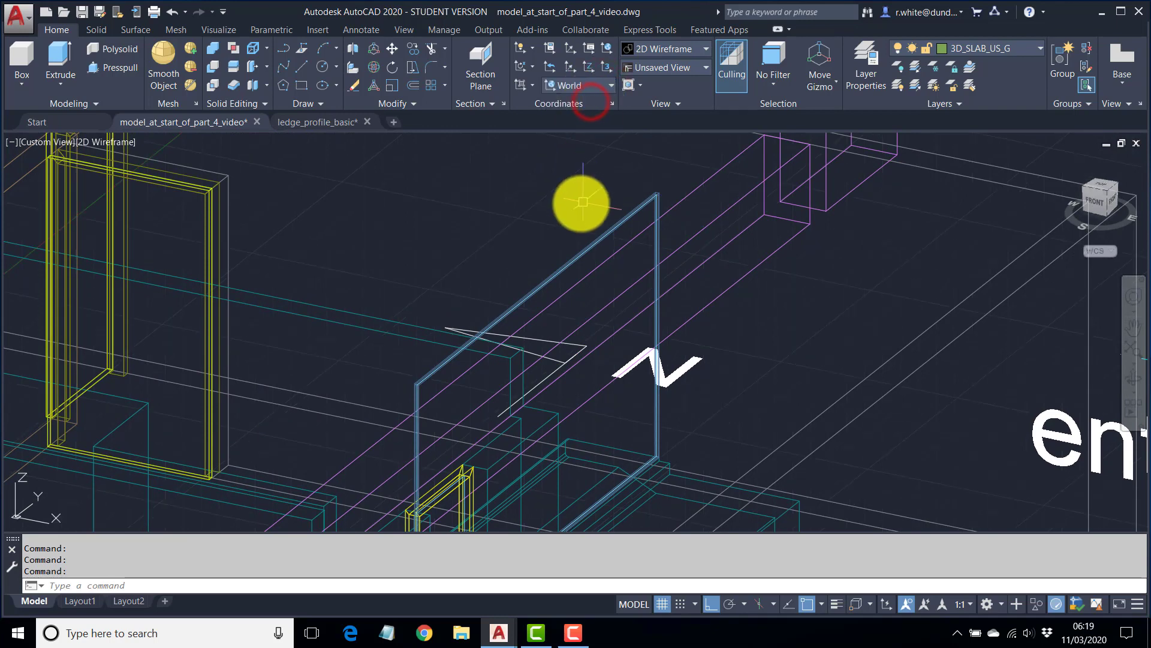
Draw a rectangle from the near upper outer corner of the window frame to the lower window-side corner at the beam's far end.
text(RE)
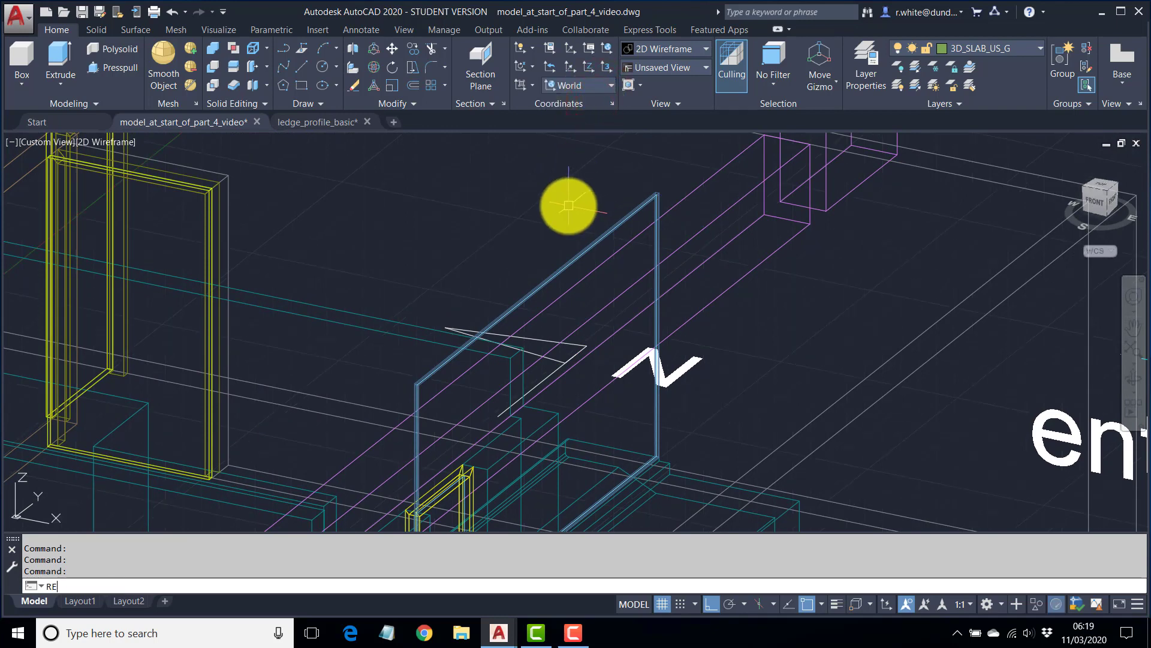
text(C)
key(Return)
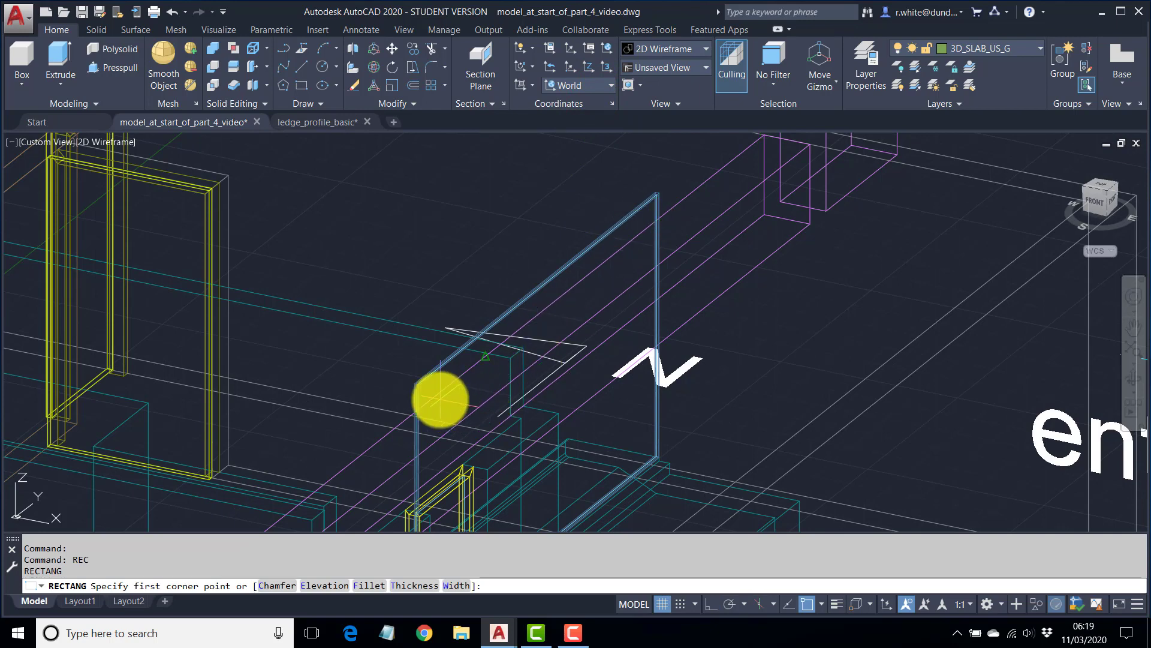
scroll(440, 399, up, 6)
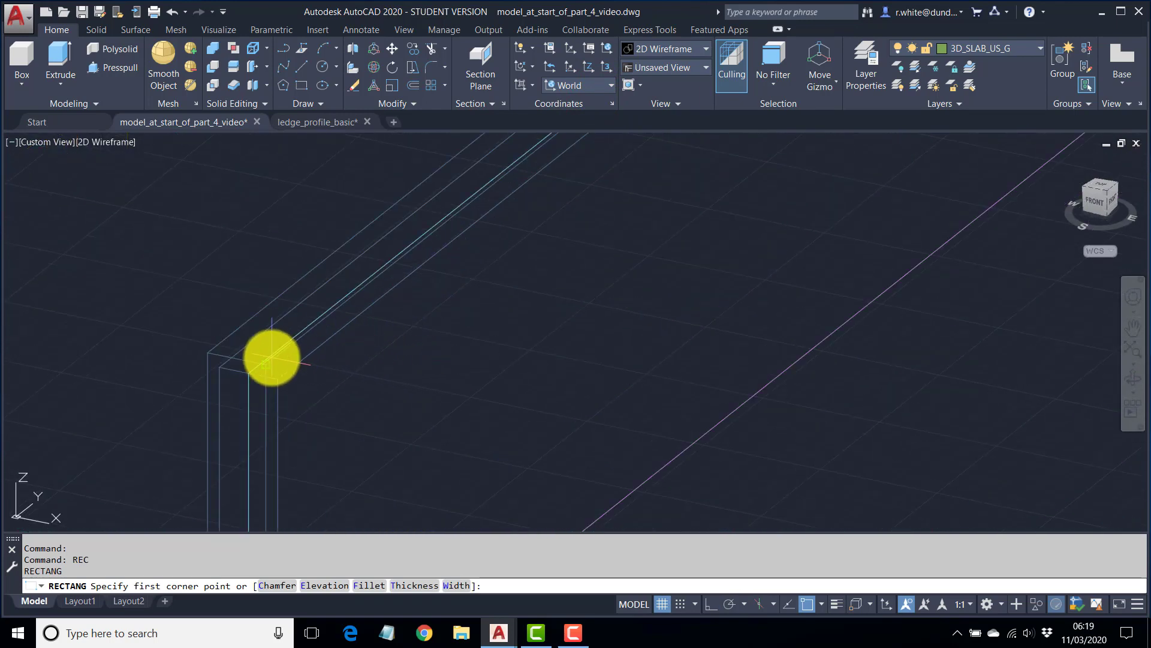
click(269, 362)
scroll(635, 313, down, 8)
middle_drag(721, 272, 692, 318)
click(886, 239)
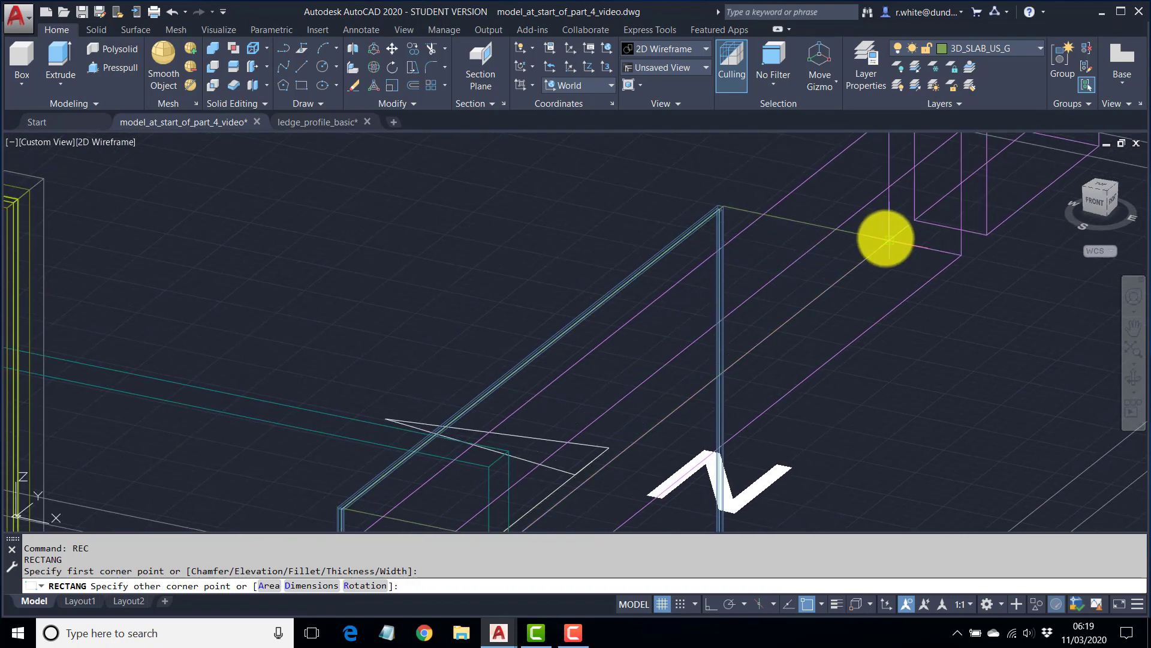
Convert the rectangle between the window frame and the beam into a region.
shift+middle_drag(848, 240, 737, 265)
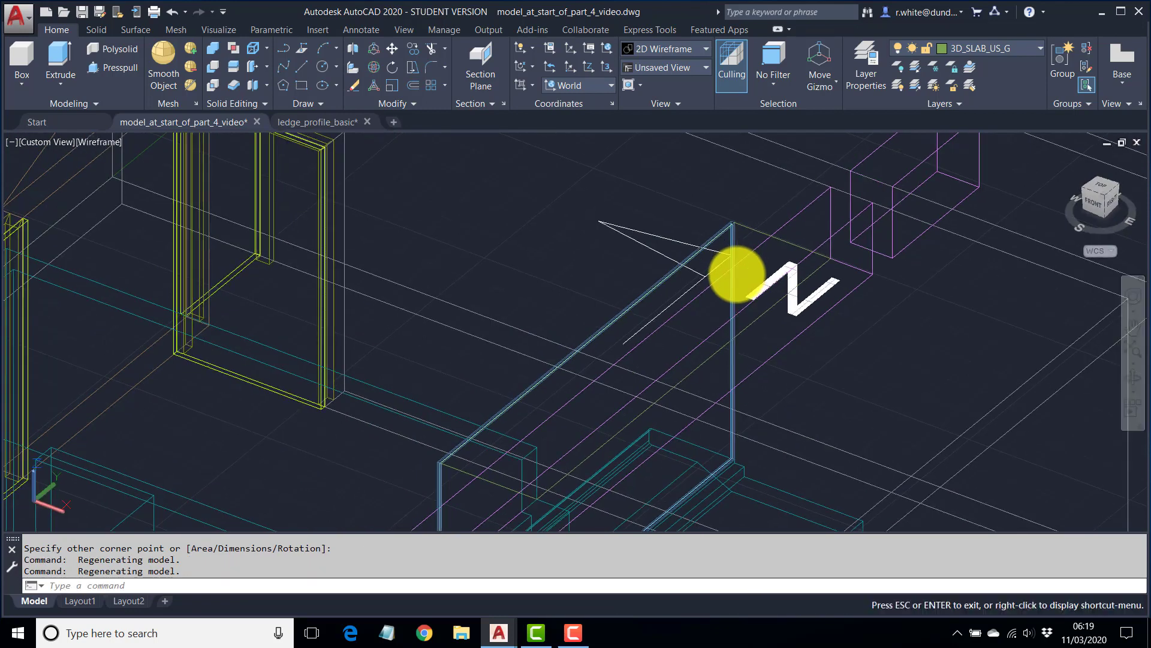
key(Return)
click(790, 245)
key(Return)
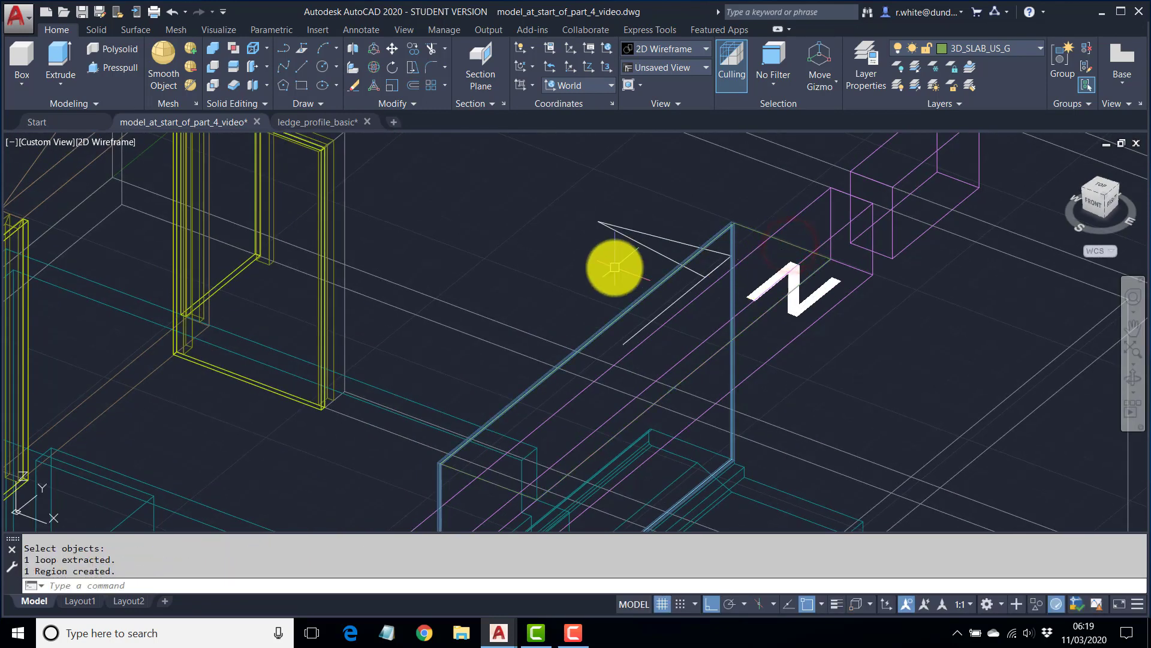
Display the model shaded with edges and examine the slab region, beam, walls and ledge from several directions.
mouse_move(612, 265)
shift+middle_down()
mouse_move(592, 301)
mouse_move(609, 306)
mouse_move(608, 319)
mouse_move(765, 288)
mouse_move(656, 275)
mouse_move(619, 306)
mouse_move(623, 331)
mouse_move(663, 308)
mouse_move(789, 300)
mouse_move(930, 264)
mouse_move(644, 324)
shift+middle_up()
click(98, 149)
click(161, 248)
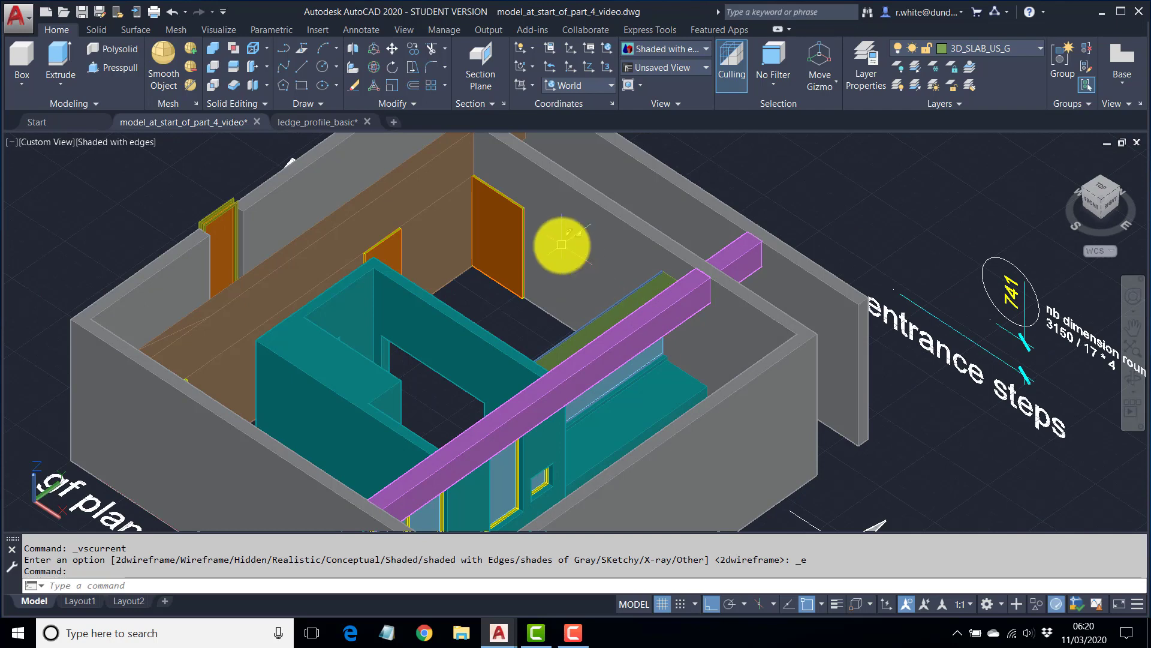
middle_drag(560, 247, 562, 268)
shift+middle_drag(444, 218, 447, 205)
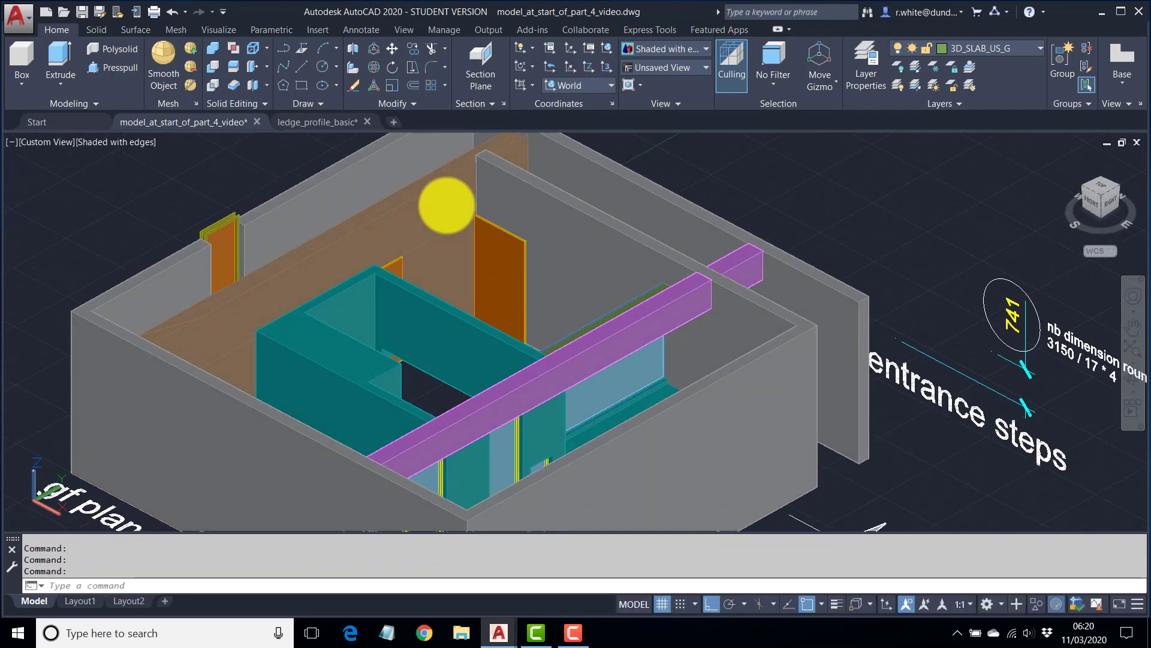
scroll(480, 235, down, 4)
shift+middle_drag(480, 249, 547, 257)
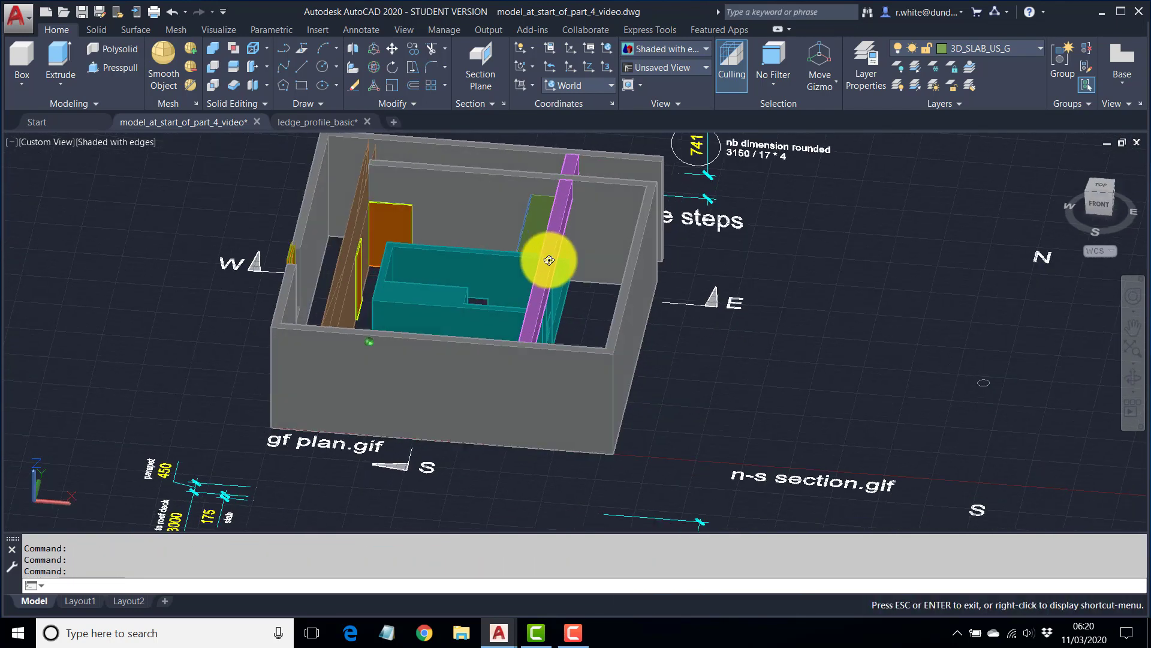
scroll(365, 160, up, 2)
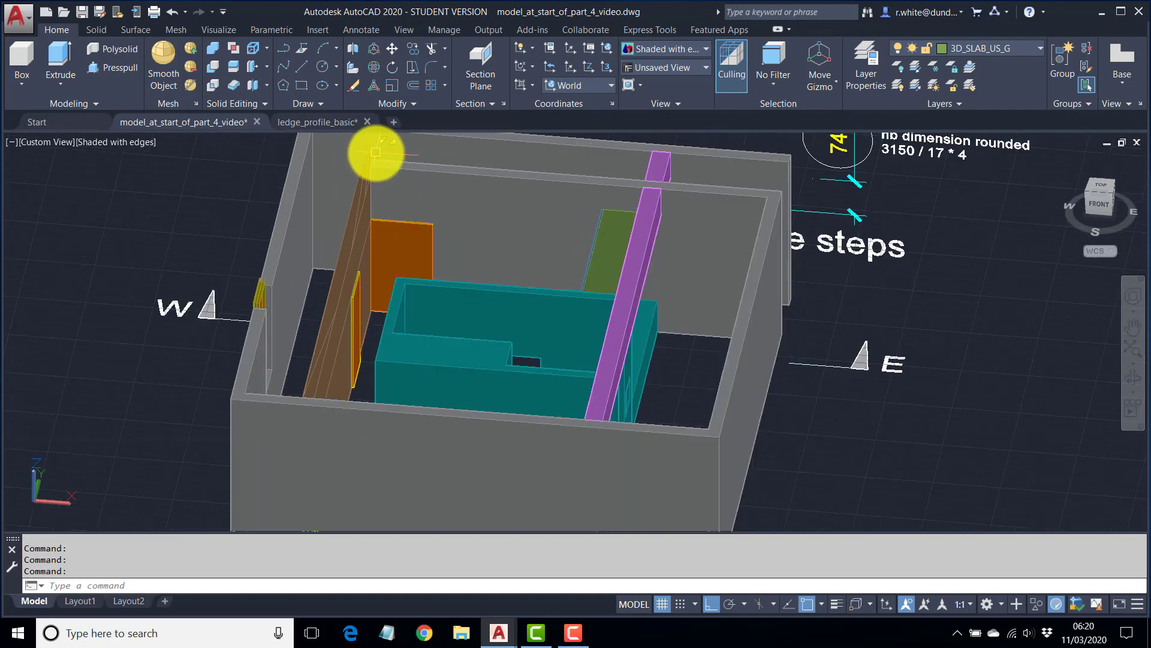
shift+middle_drag(375, 185, 334, 164)
scroll(427, 171, up, 4)
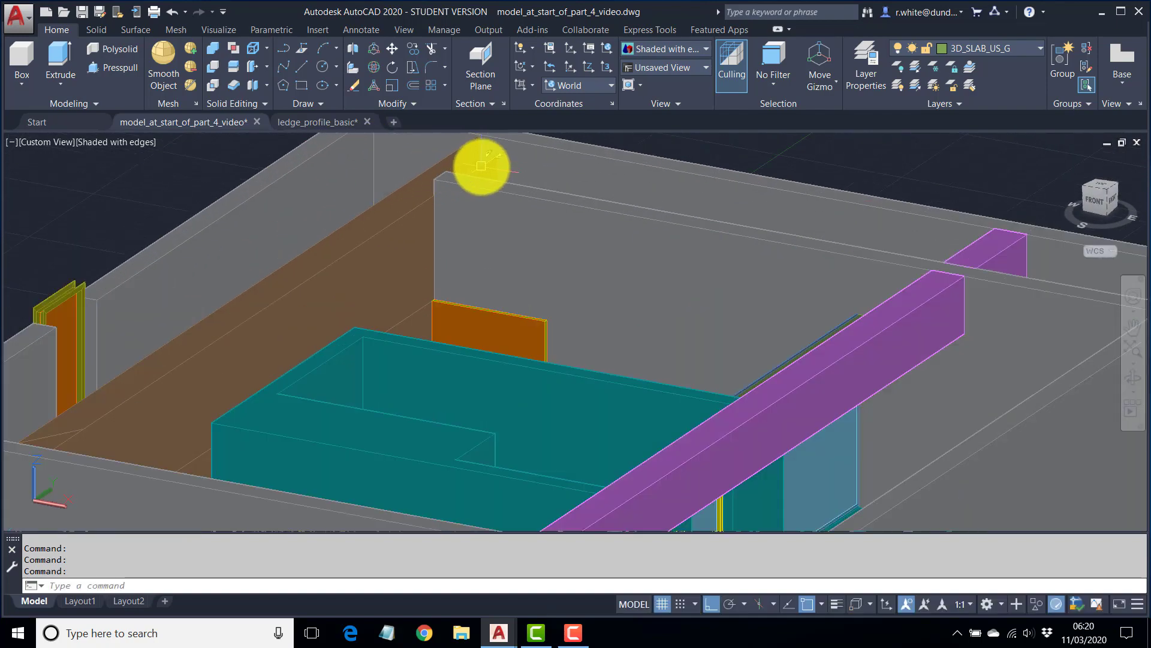
scroll(486, 163, down, 5)
shift+middle_drag(539, 264, 625, 273)
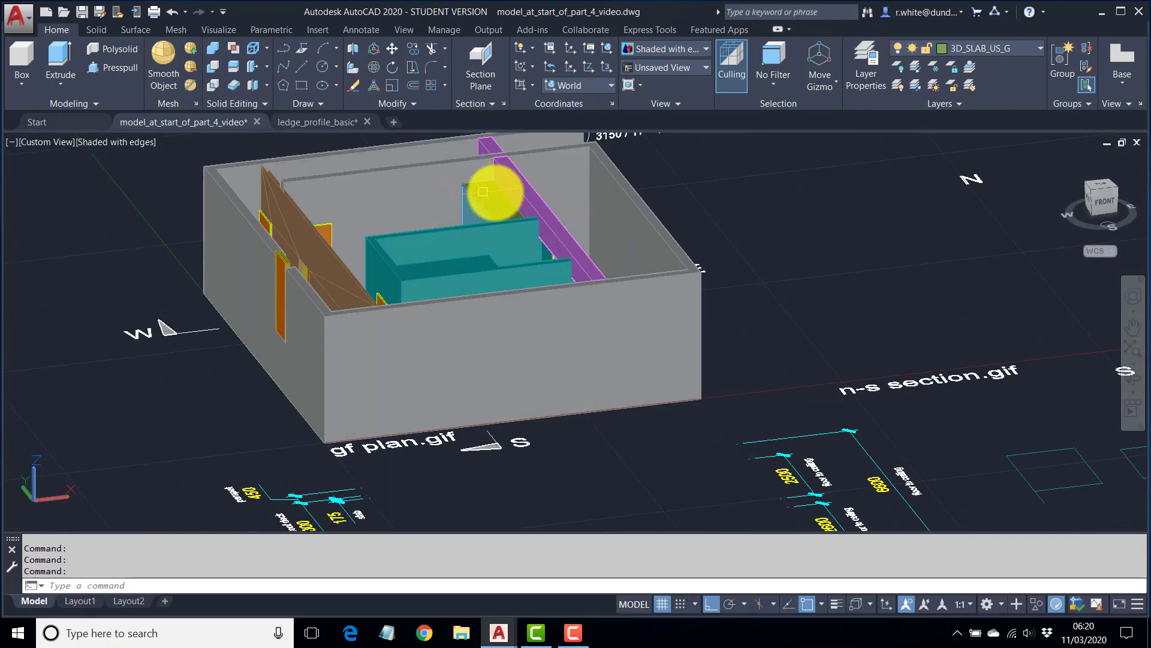
shift+middle_drag(505, 202, 504, 286)
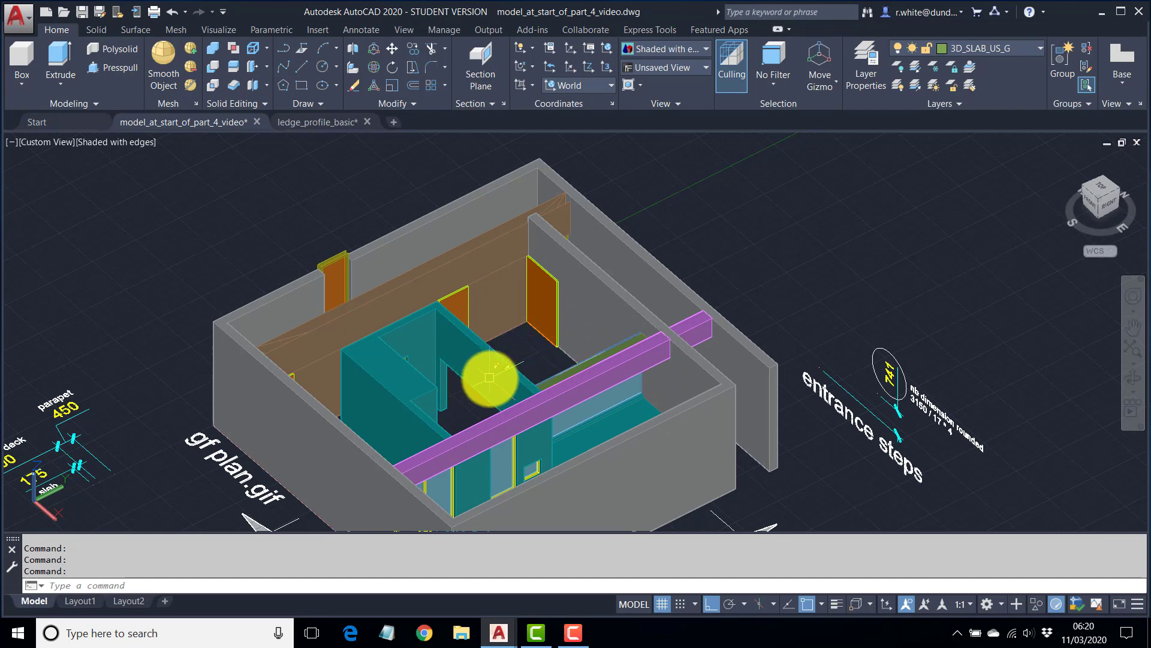
shift+middle_drag(490, 378, 520, 344)
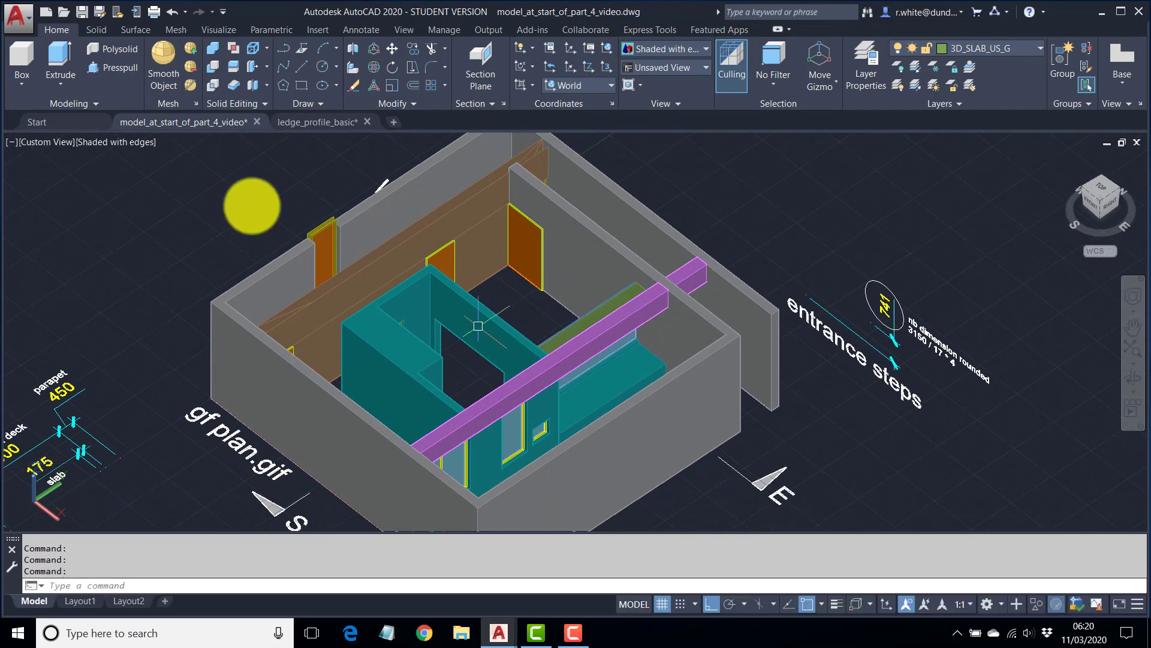
Return the display to 2D Wireframe and freeze layer 0, which holds the notes and section markers.
click(108, 142)
click(150, 176)
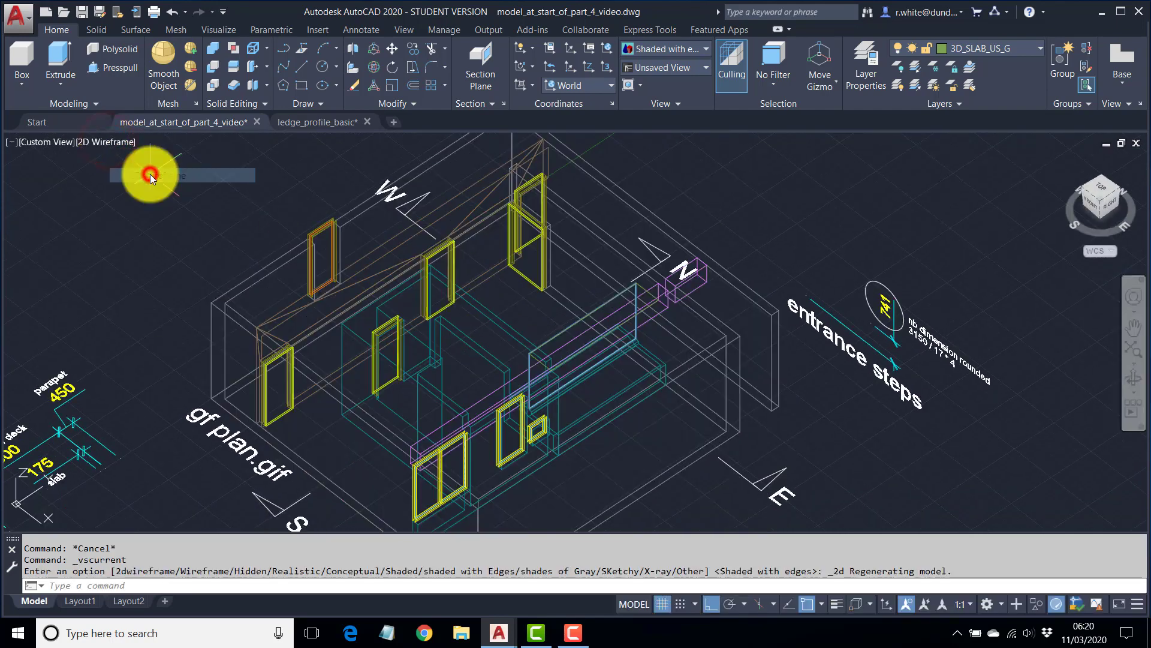
click(935, 67)
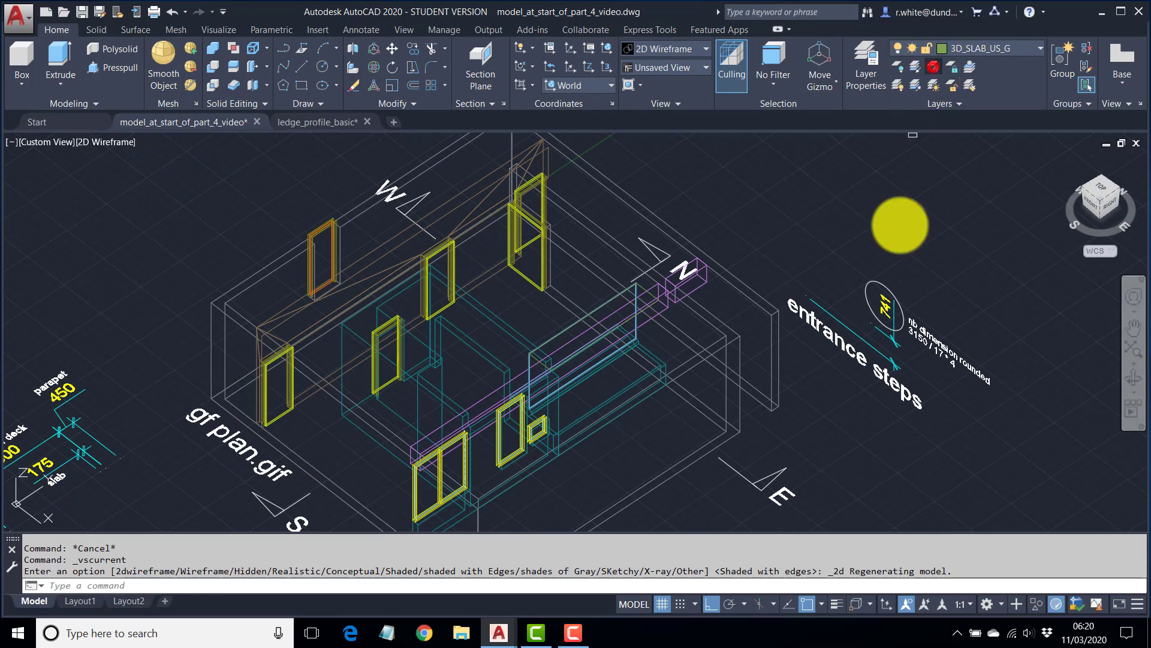
click(894, 300)
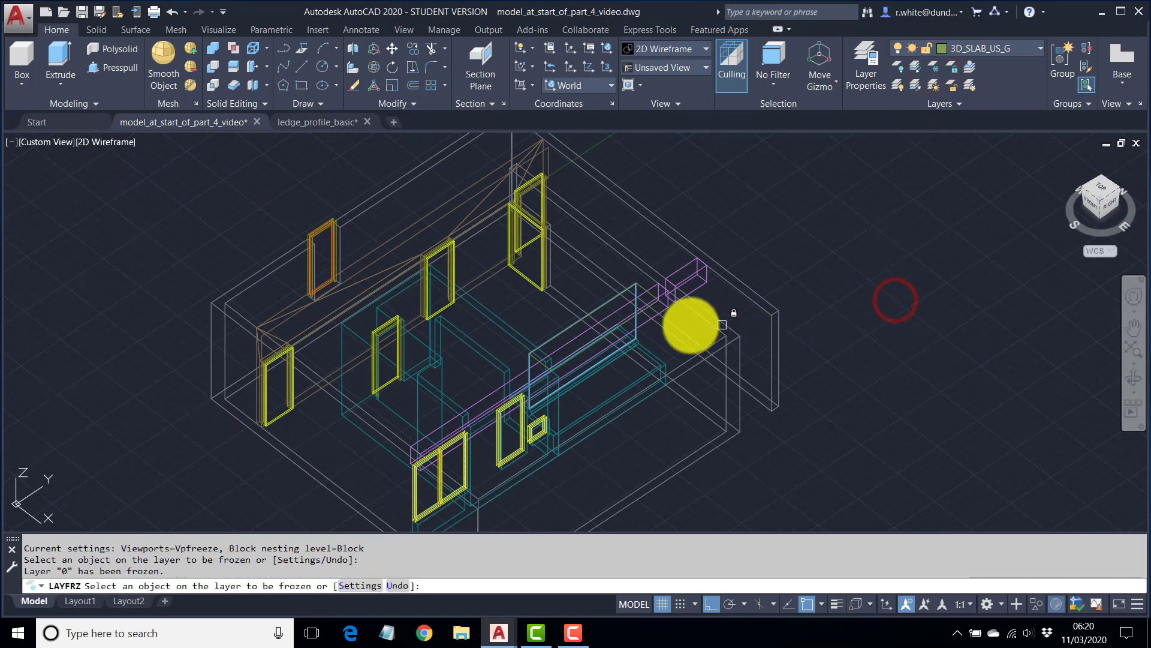
middle_drag(653, 320, 652, 289)
key(Escape)
key(Escape)
key(Escape)
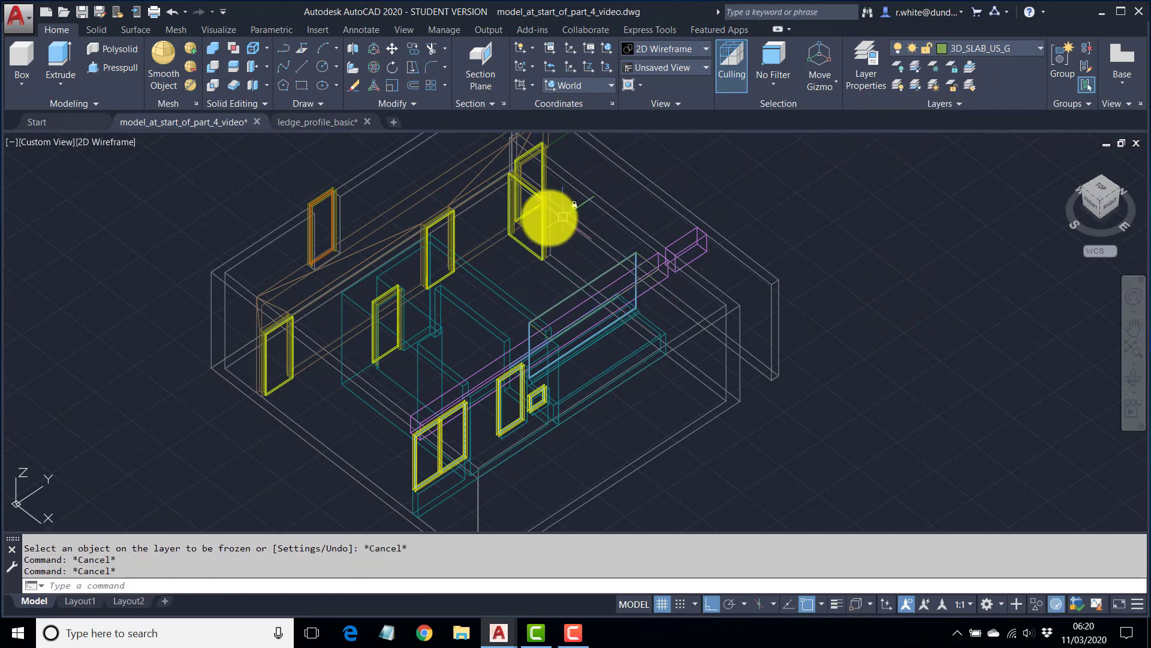
scroll(539, 257, up, 5)
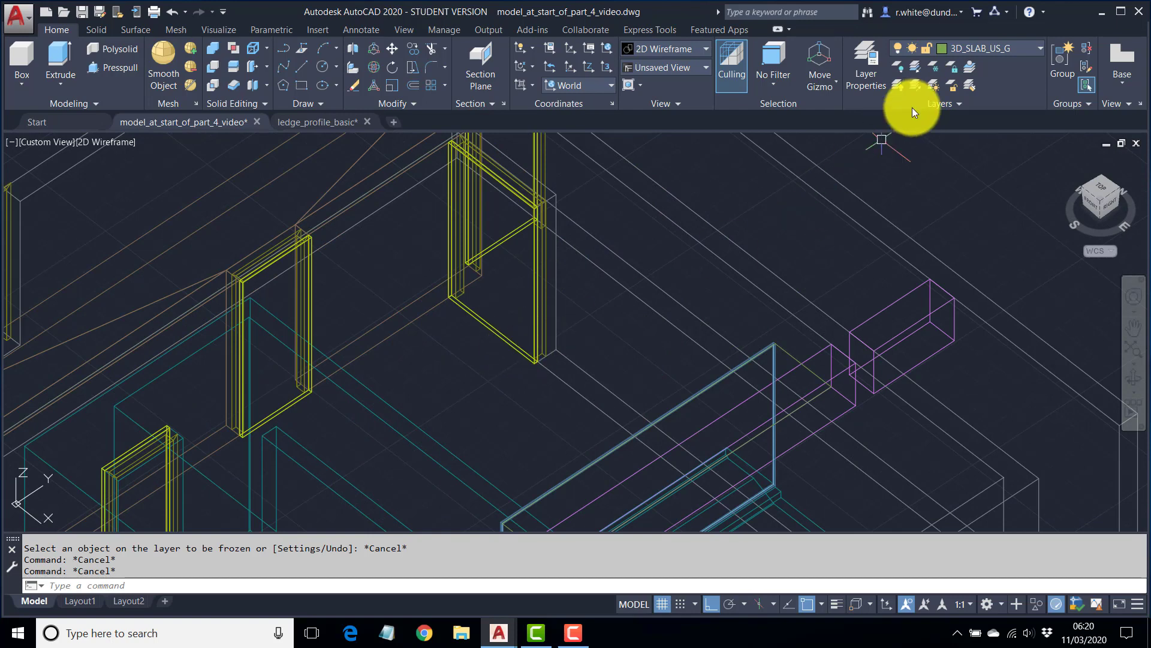
click(902, 68)
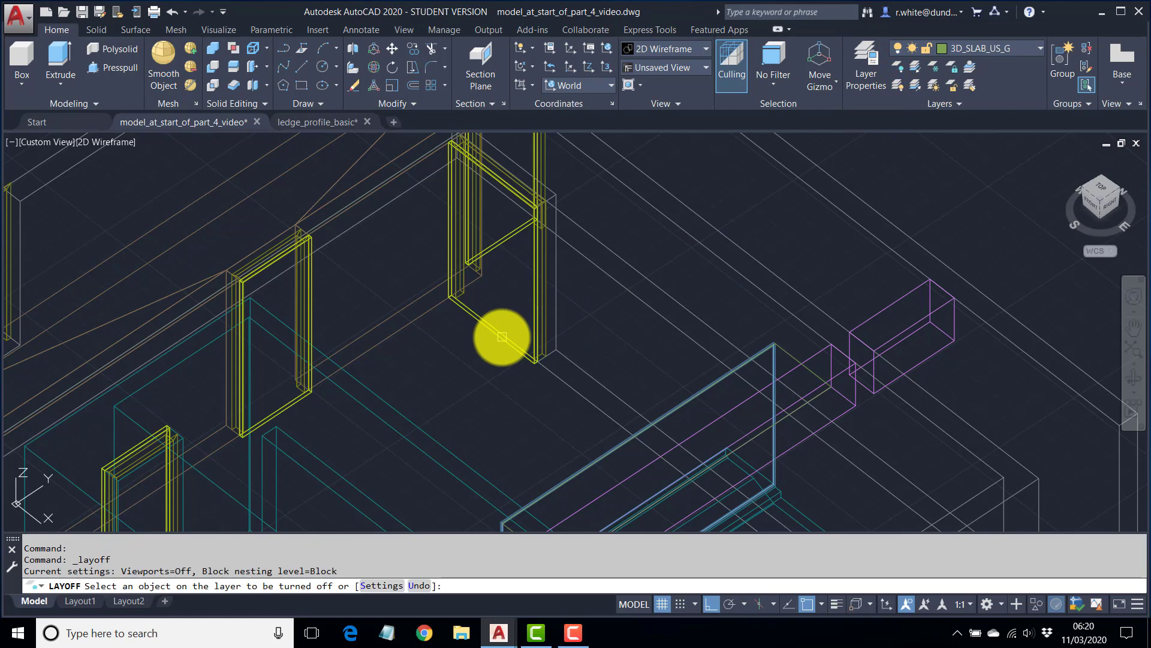
key(Escape)
scroll(502, 337, up, 5)
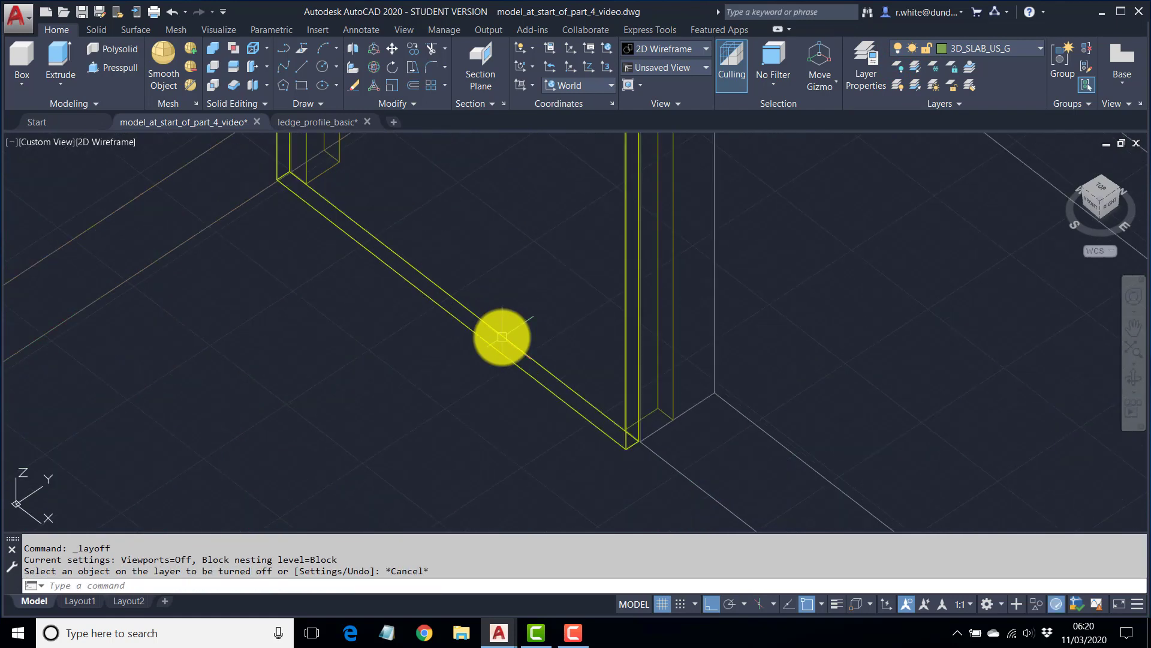
click(632, 446)
key(Escape)
key(Escape)
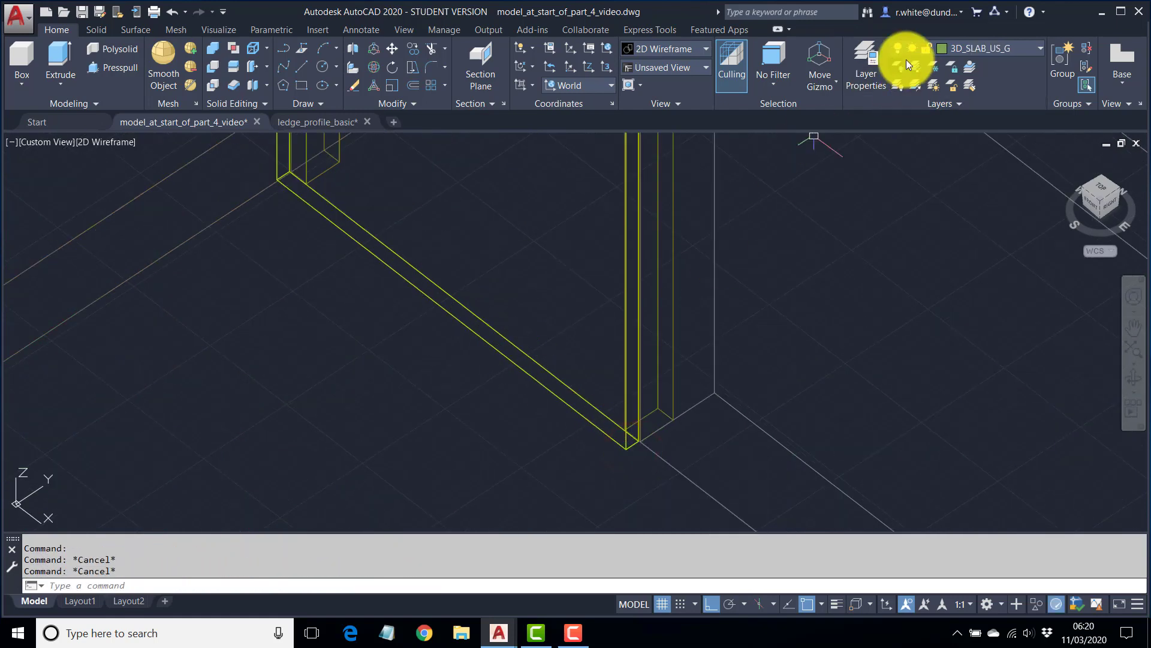
click(971, 63)
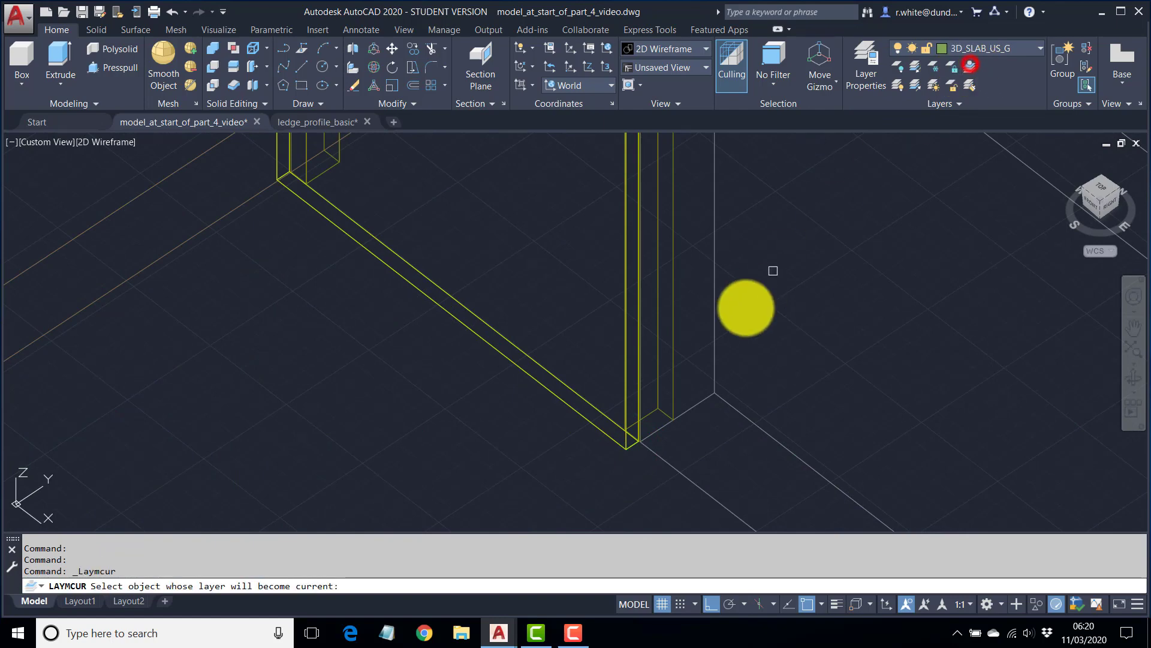
Turn off the door edge and door leaf layers, 3D_DR_EDGE_G and 3D_DR_LEAF_G, by picking the door's lower edge.
click(897, 66)
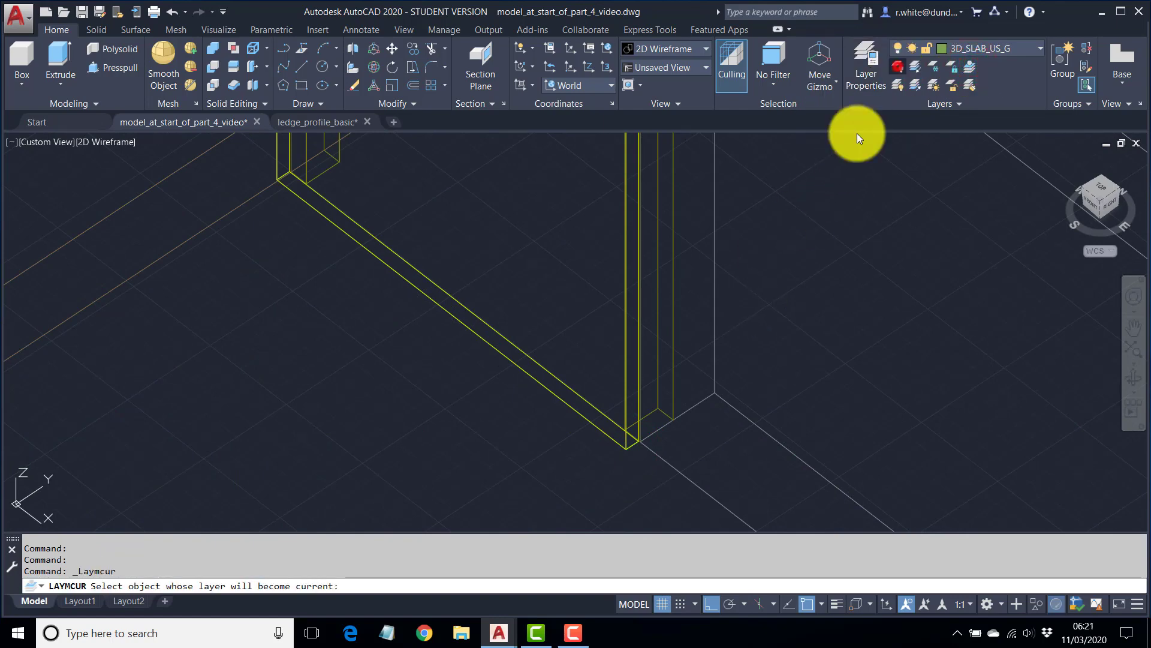
click(559, 401)
click(559, 399)
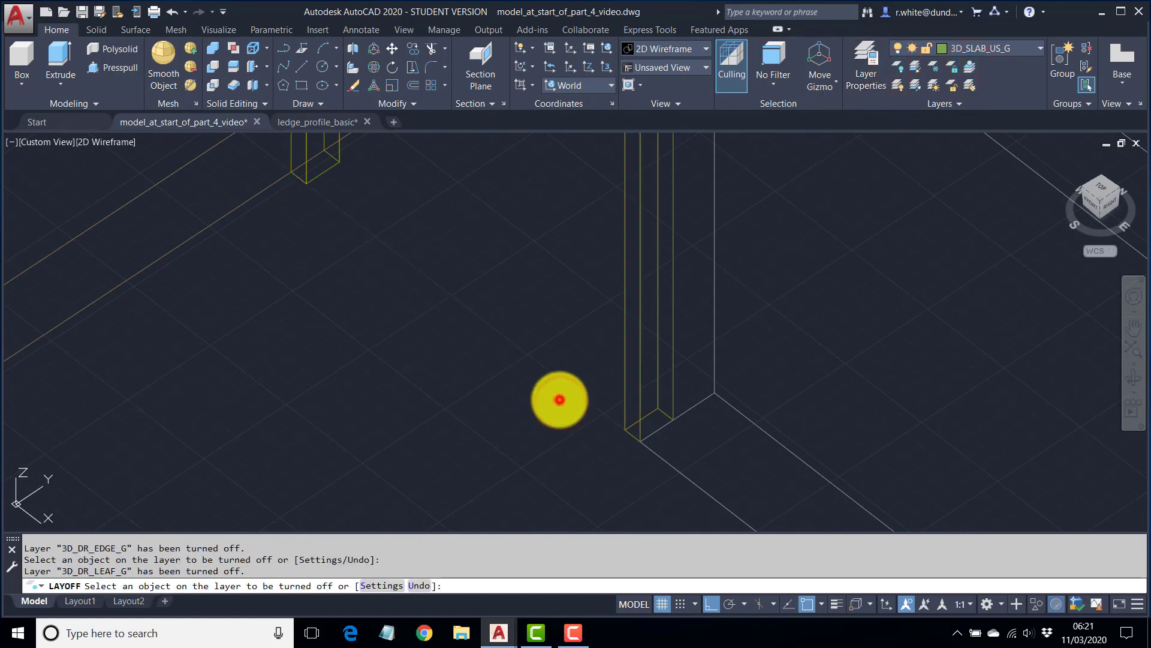
Turn off the beam layer 3D_BEAM_G by picking the beam, and end the layer command.
scroll(559, 385, down, 8)
middle_drag(549, 373, 519, 311)
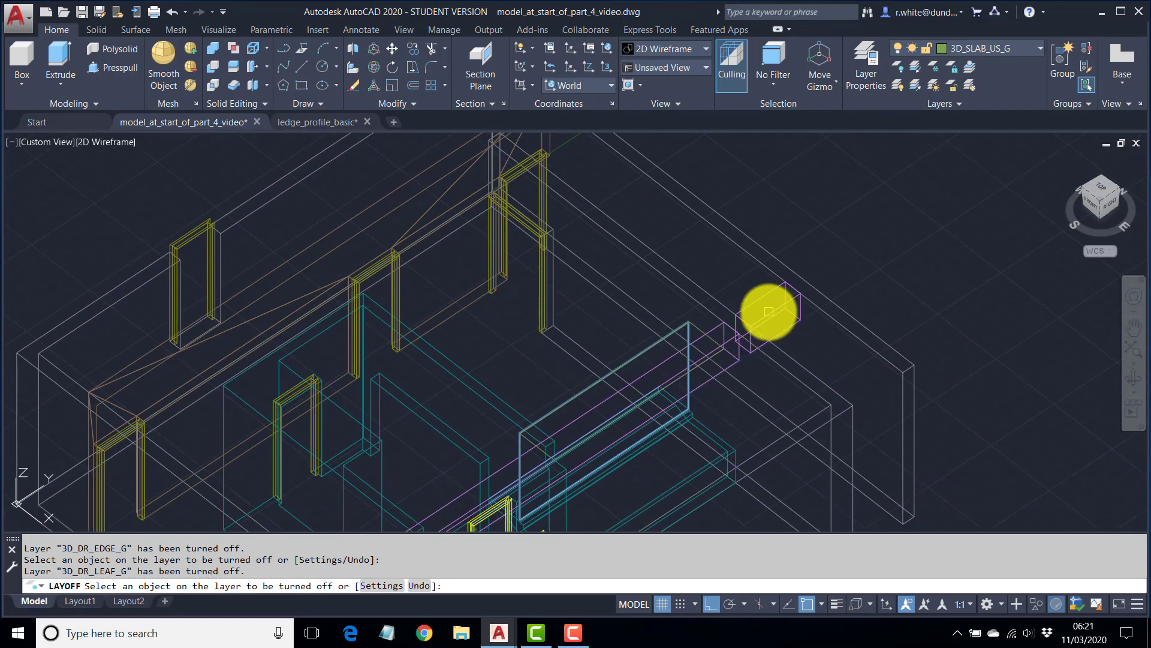
click(768, 318)
mouse_move(656, 350)
middle_down()
mouse_move(662, 302)
mouse_move(630, 314)
mouse_move(638, 258)
middle_up()
key(Escape)
key(Escape)
key(Escape)
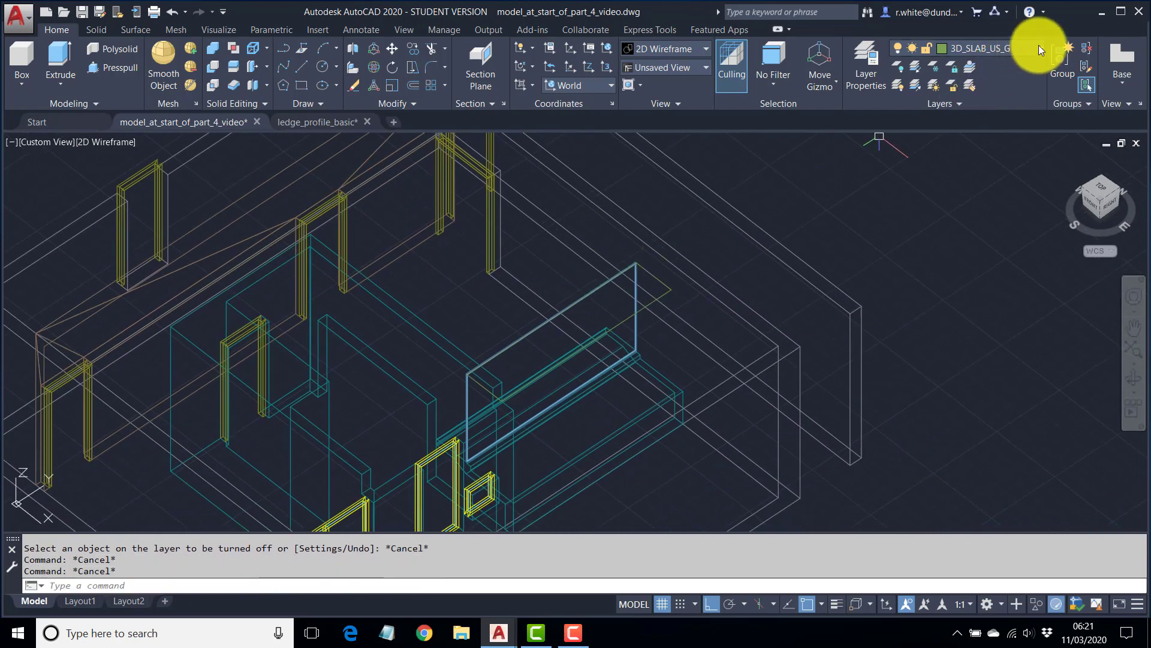
Turn on the concrete floor layer 3D_FLR_CONC_G and make it current by picking the entrance steps.
click(1038, 48)
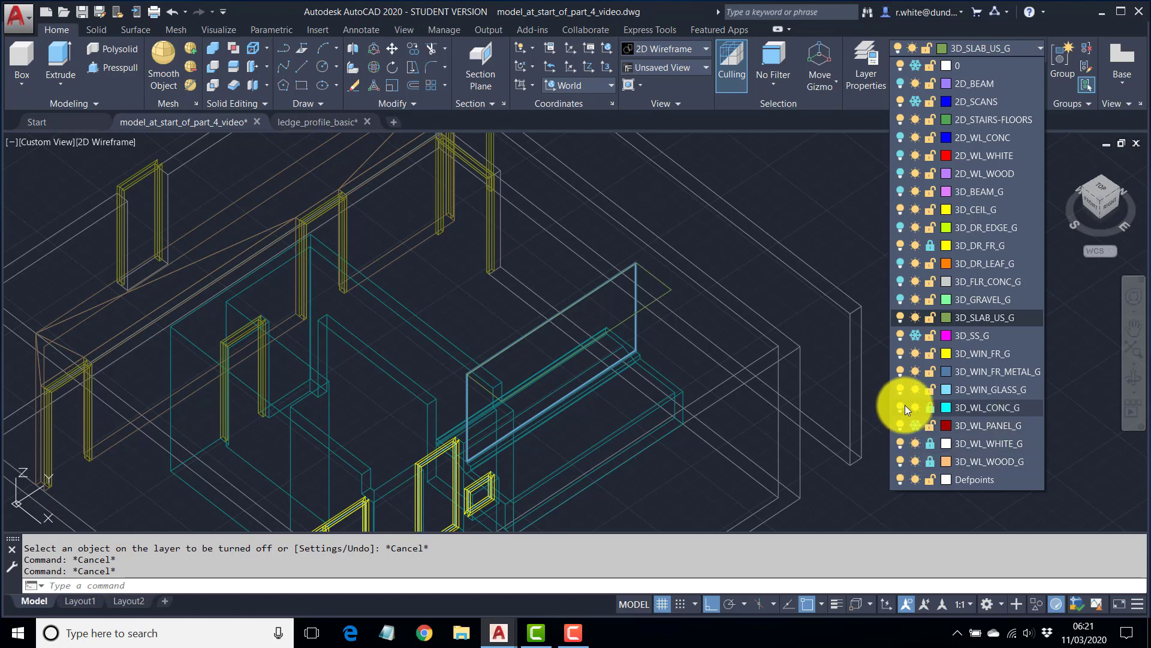
click(900, 282)
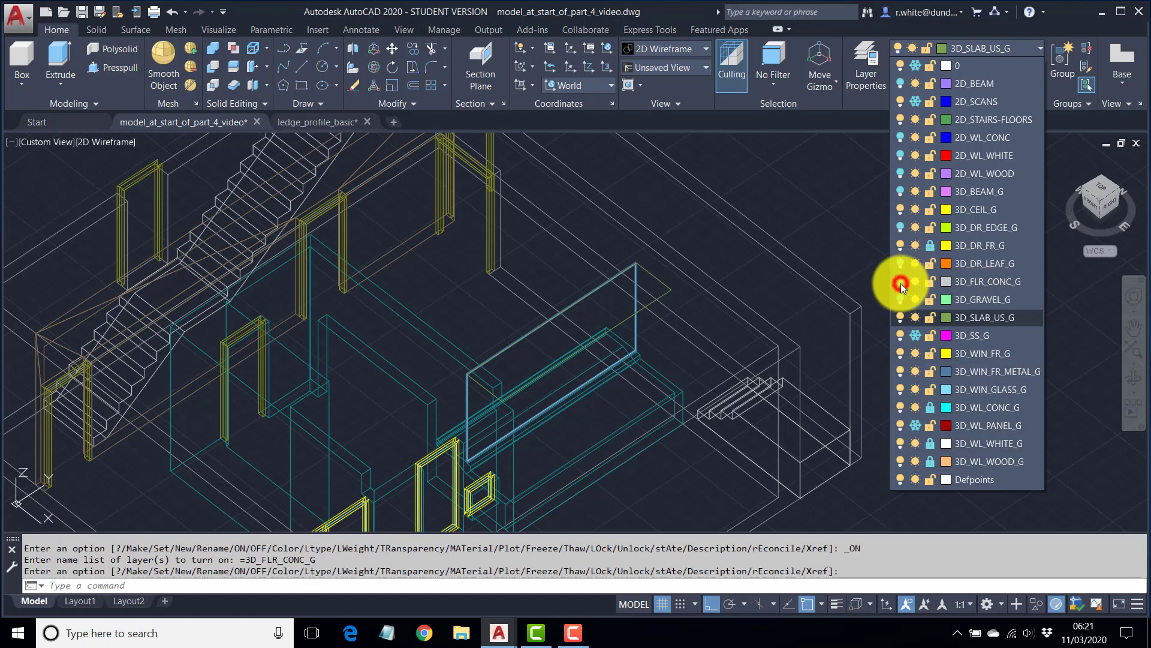
click(666, 329)
middle_drag(665, 329, 650, 373)
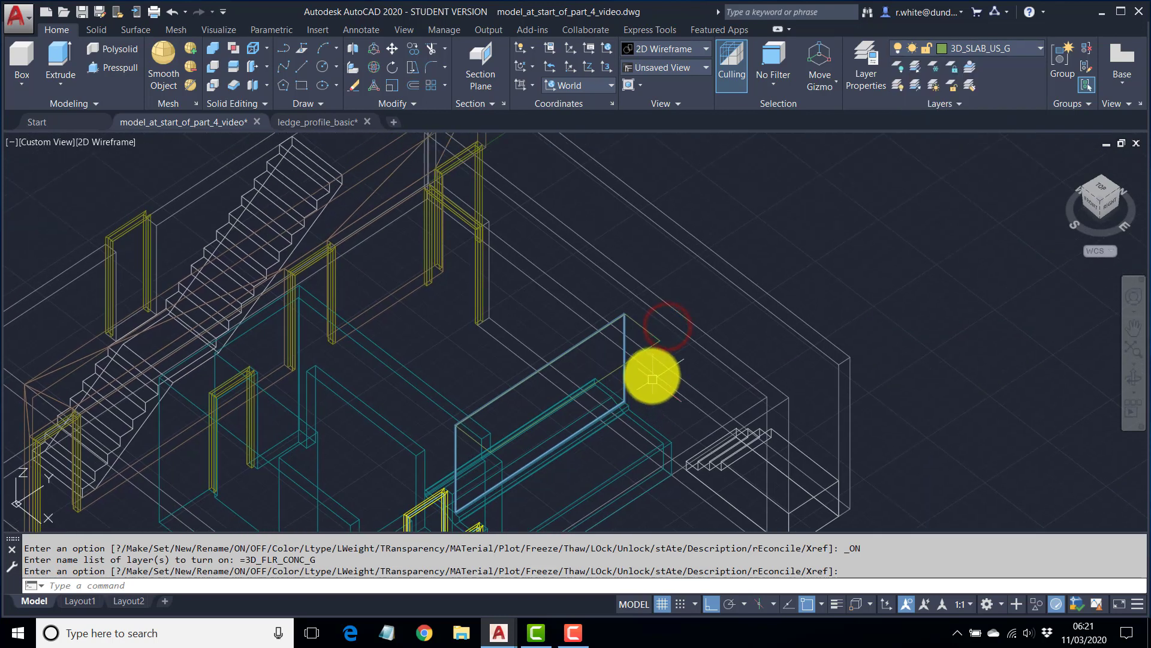
click(969, 67)
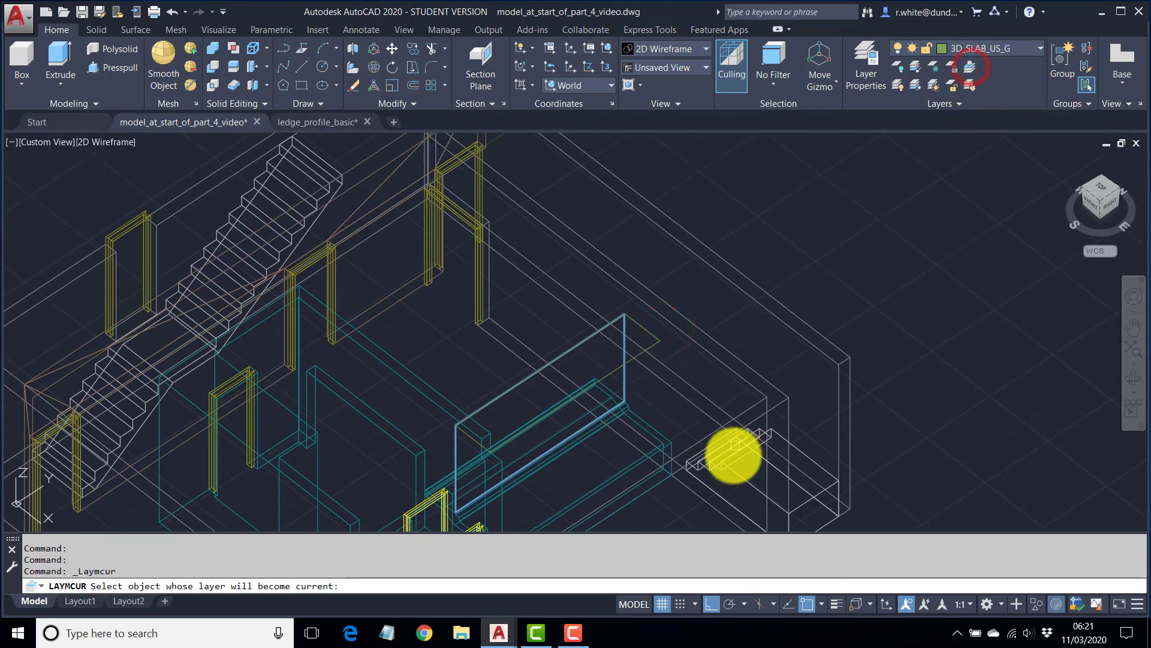
click(723, 463)
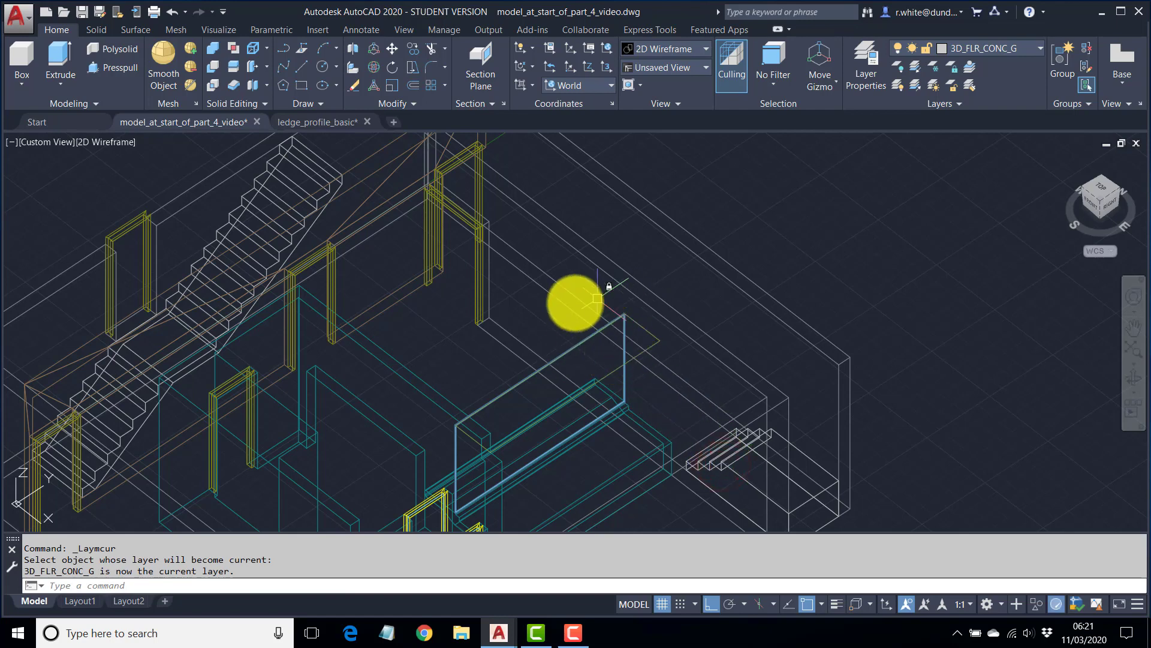
Start a polyline along the lower edge of the entrance steps' innermost riser, from one end to the other.
mouse_move(571, 303)
middle_down()
mouse_move(604, 245)
mouse_move(590, 307)
middle_up()
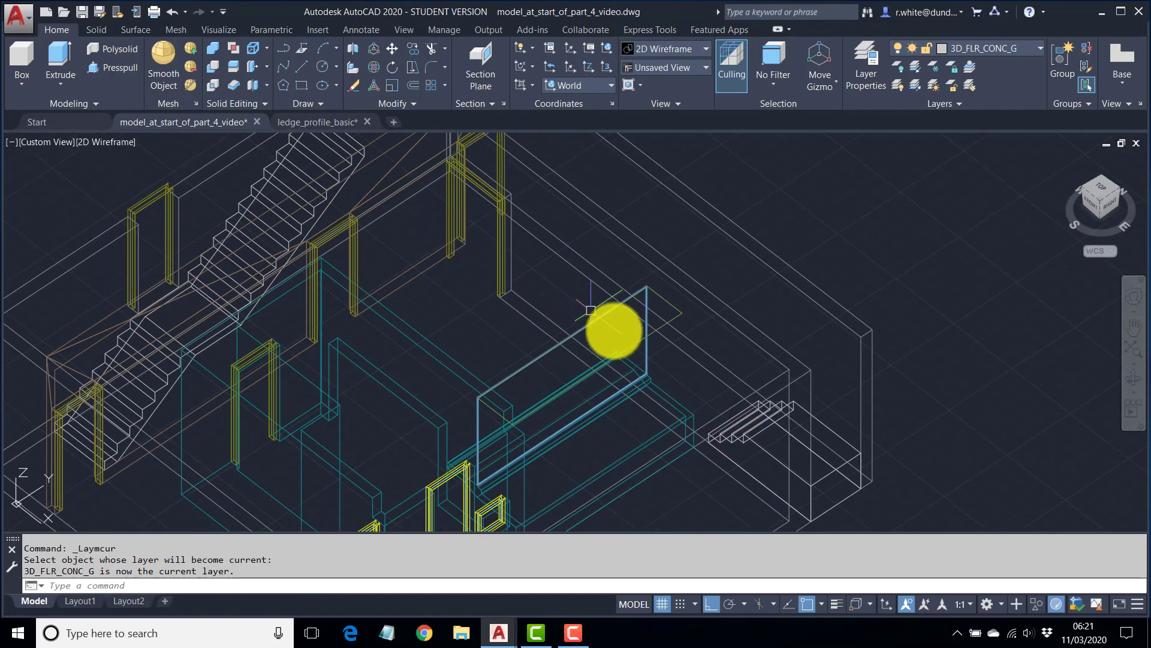
scroll(701, 398, up, 3)
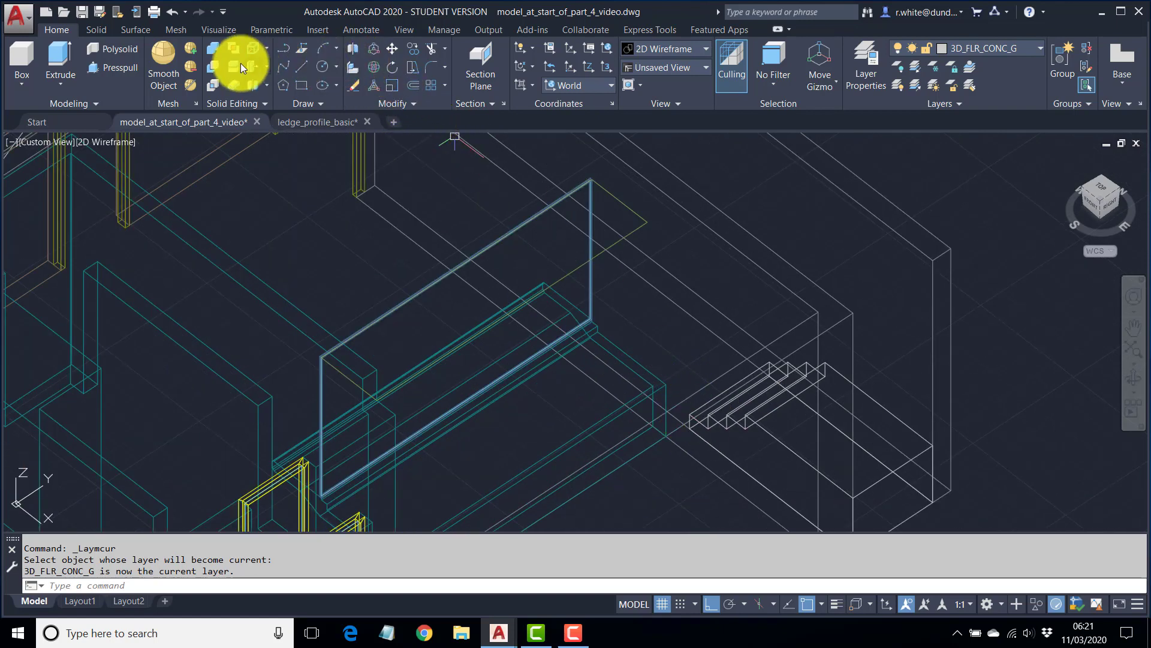
click(286, 49)
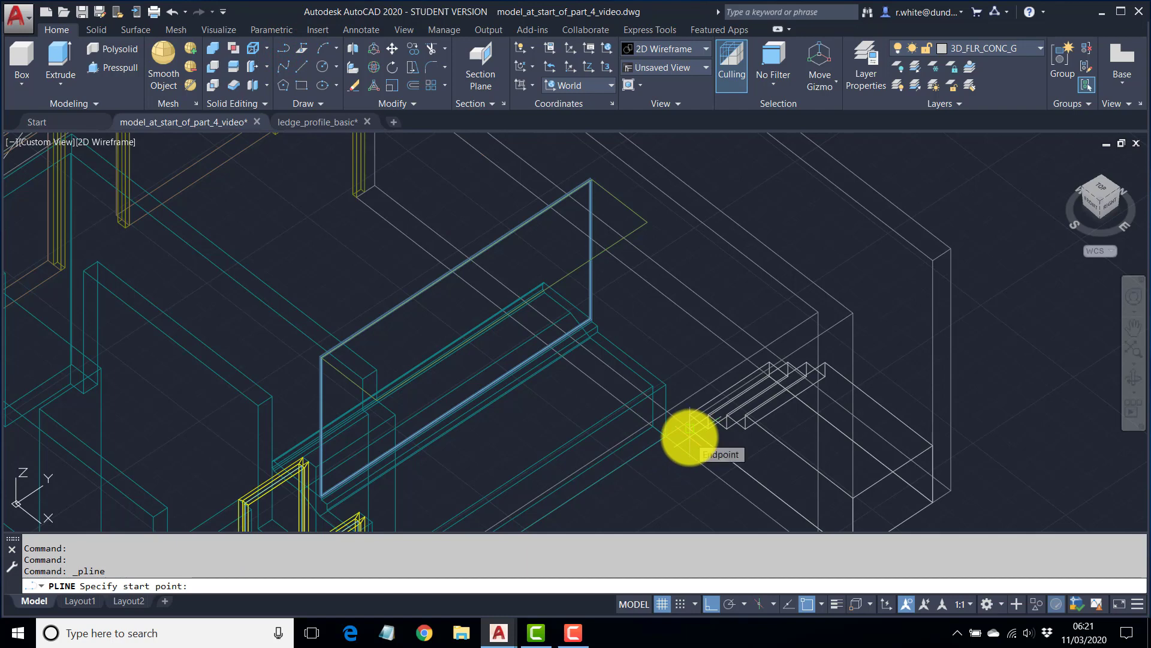
click(690, 437)
scroll(766, 378, up, 3)
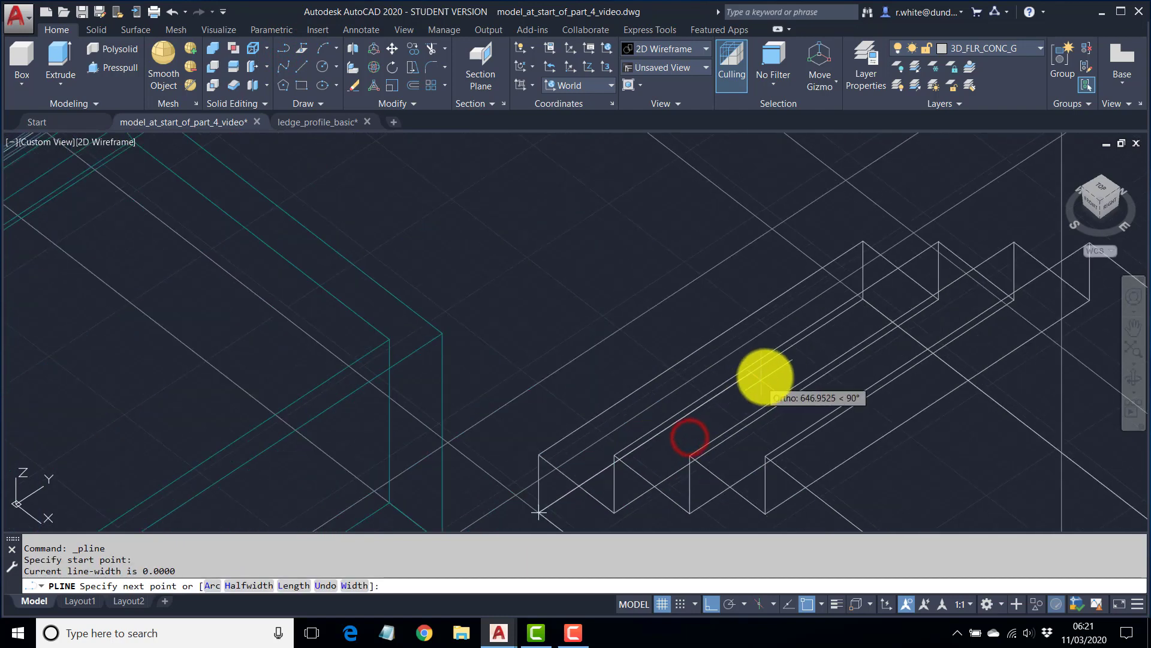
click(869, 304)
Continue the polyline from the entrance steps to the inner wall corner at the far end of the corridor.
scroll(617, 218, down, 6)
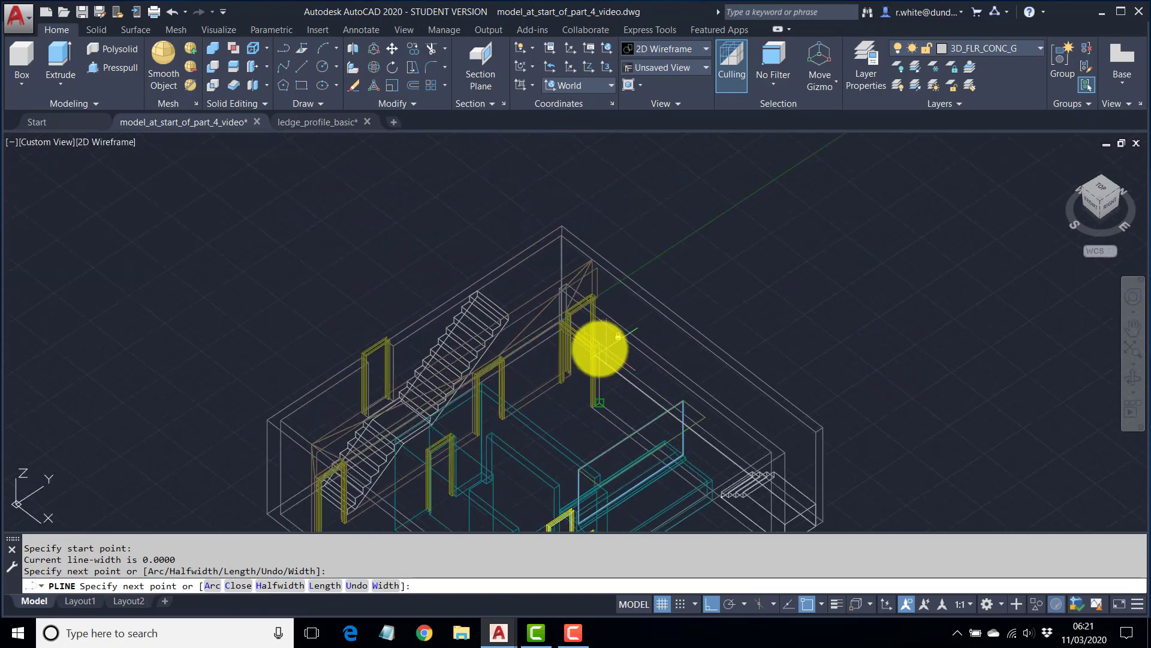
scroll(555, 342, up, 4)
mouse_move(555, 342)
shift+middle_down()
mouse_move(556, 393)
mouse_move(541, 366)
shift+middle_up()
click(489, 224)
Extend the polyline along the wall to the foot of the staircase and across the stairs' width at the lower end of the stringers.
scroll(461, 270, down, 4)
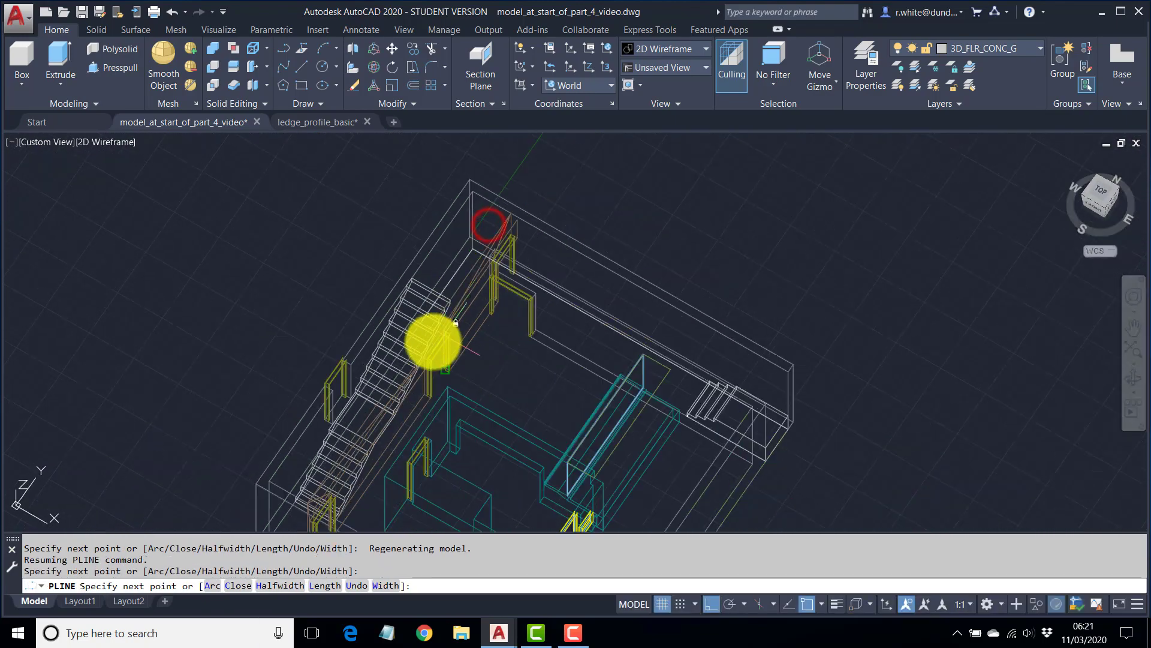
shift+middle_drag(433, 342, 488, 257)
scroll(470, 249, up, 5)
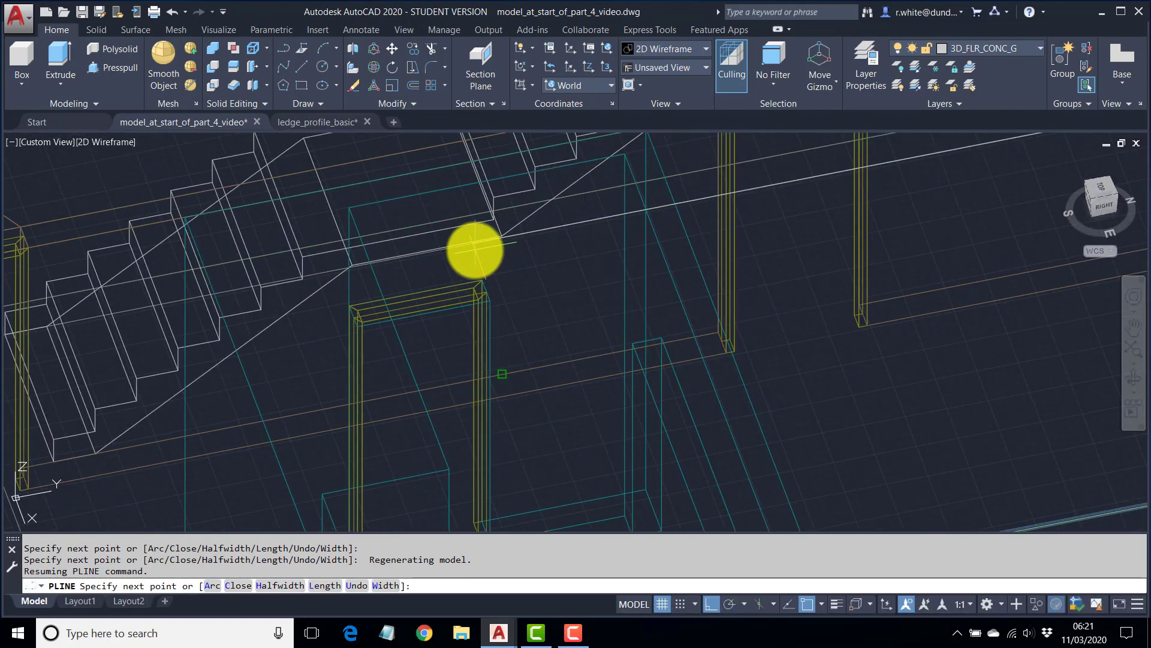
middle_drag(183, 312, 330, 275)
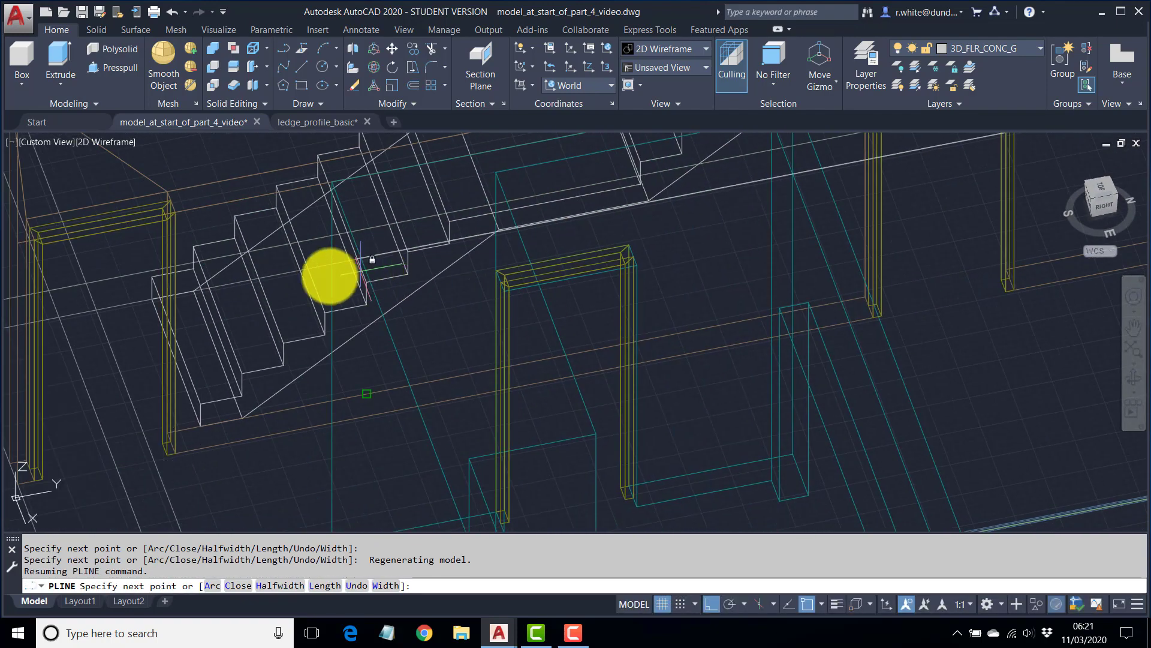
click(192, 292)
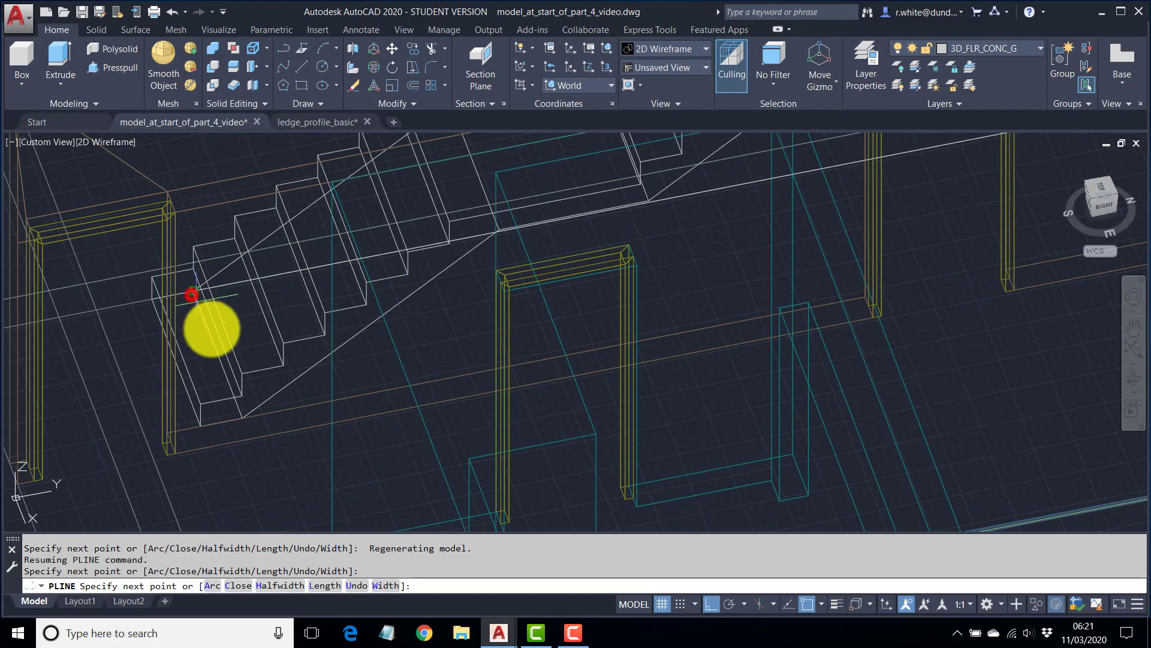
click(251, 423)
Trace the polyline along the stair-side wall to the next doorway and around its threshold, out, across and back in at the frames' lower corners.
scroll(609, 293, up, 4)
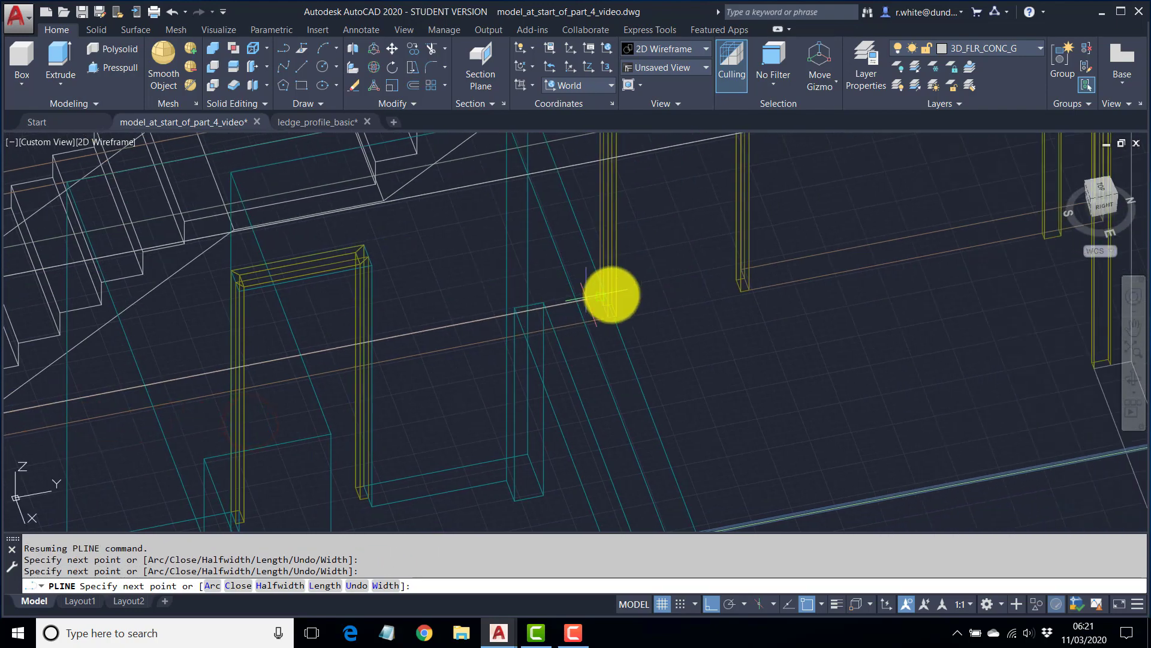
scroll(602, 295, up, 2)
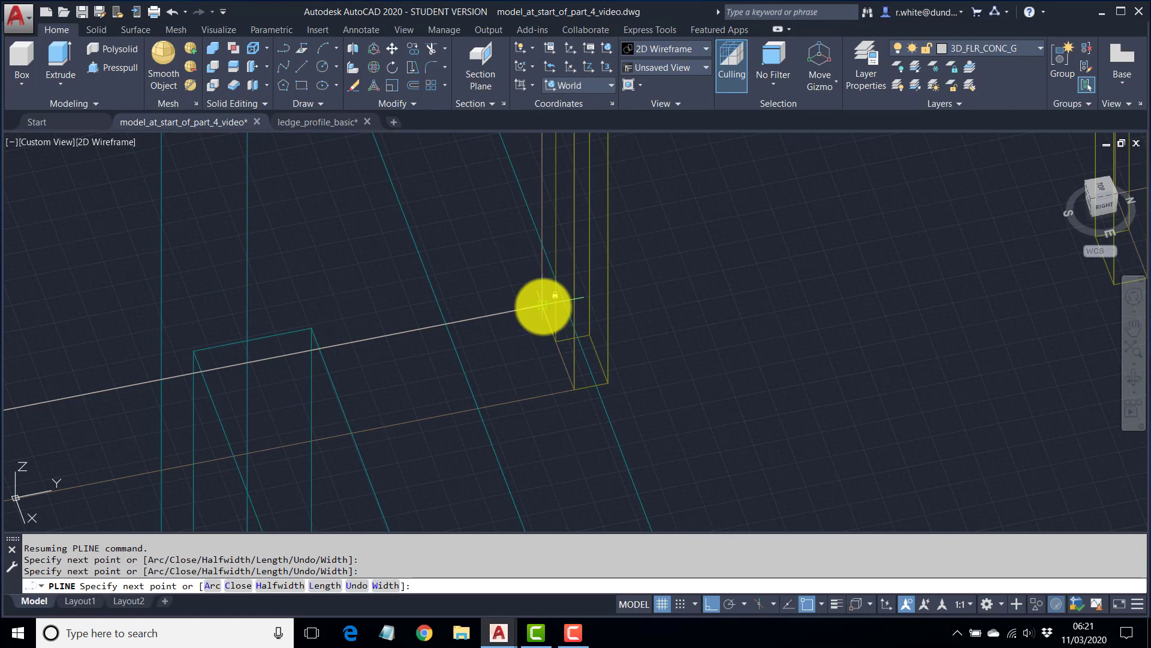
click(543, 306)
scroll(543, 306, down, 2)
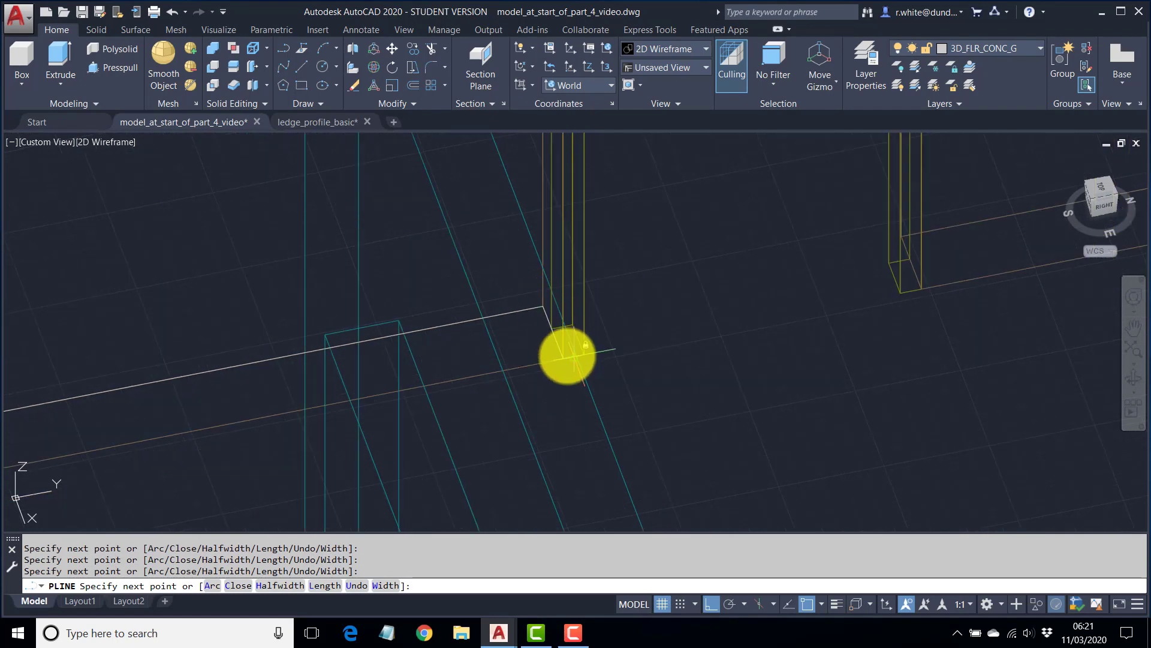
click(562, 358)
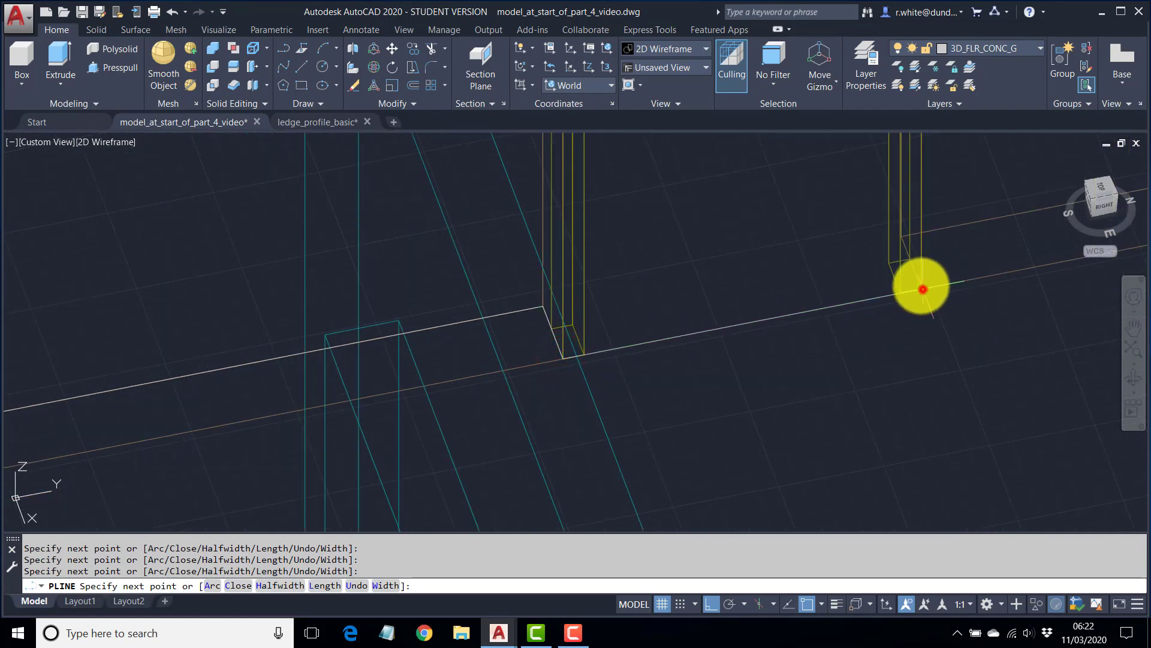
click(923, 289)
click(902, 238)
Trace the polyline along the wall to the corner door frame, across its depth and back to the near door jamb.
scroll(903, 238, down, 3)
middle_drag(934, 239, 407, 351)
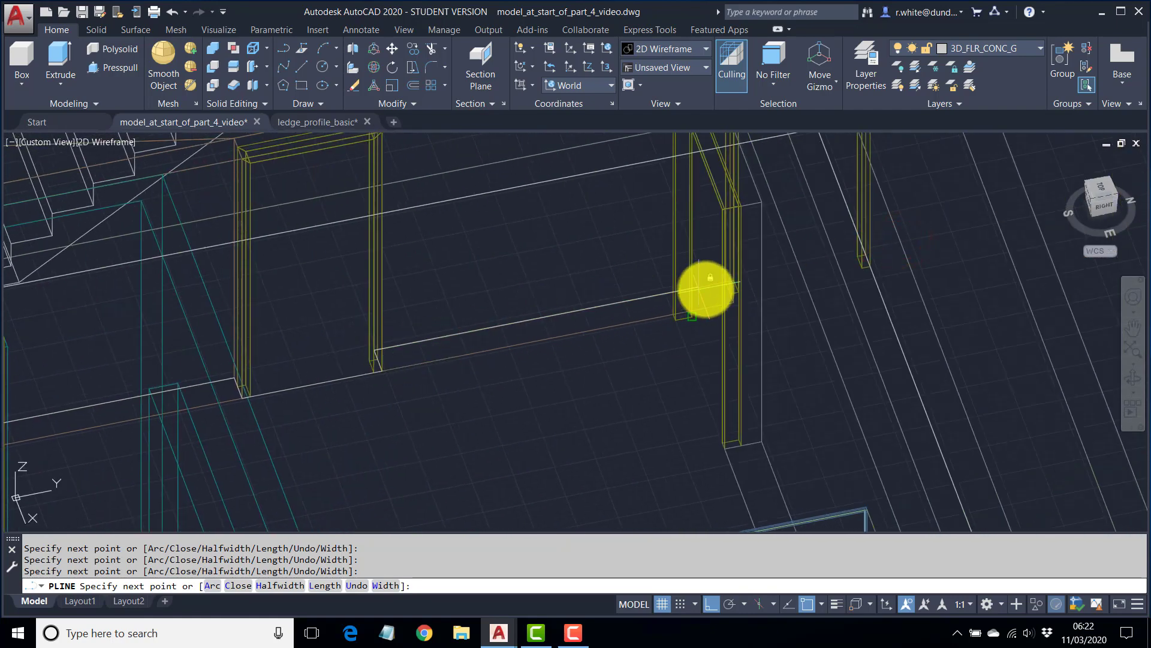
scroll(706, 290, up, 2)
click(725, 273)
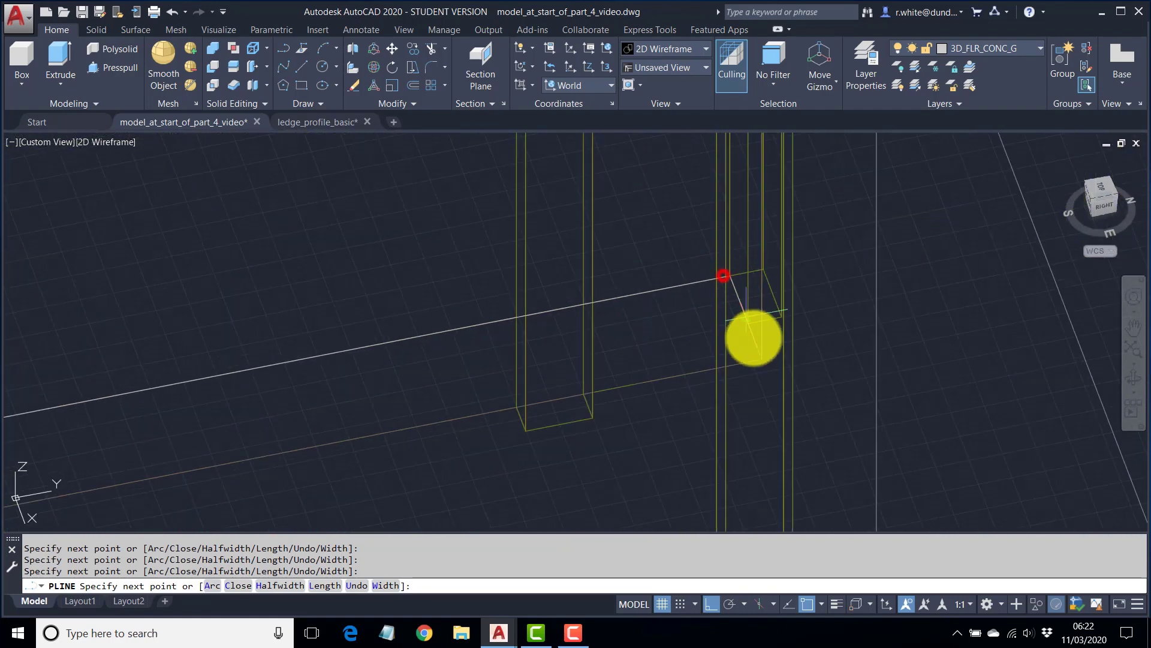
middle_drag(761, 358, 580, 202)
click(580, 200)
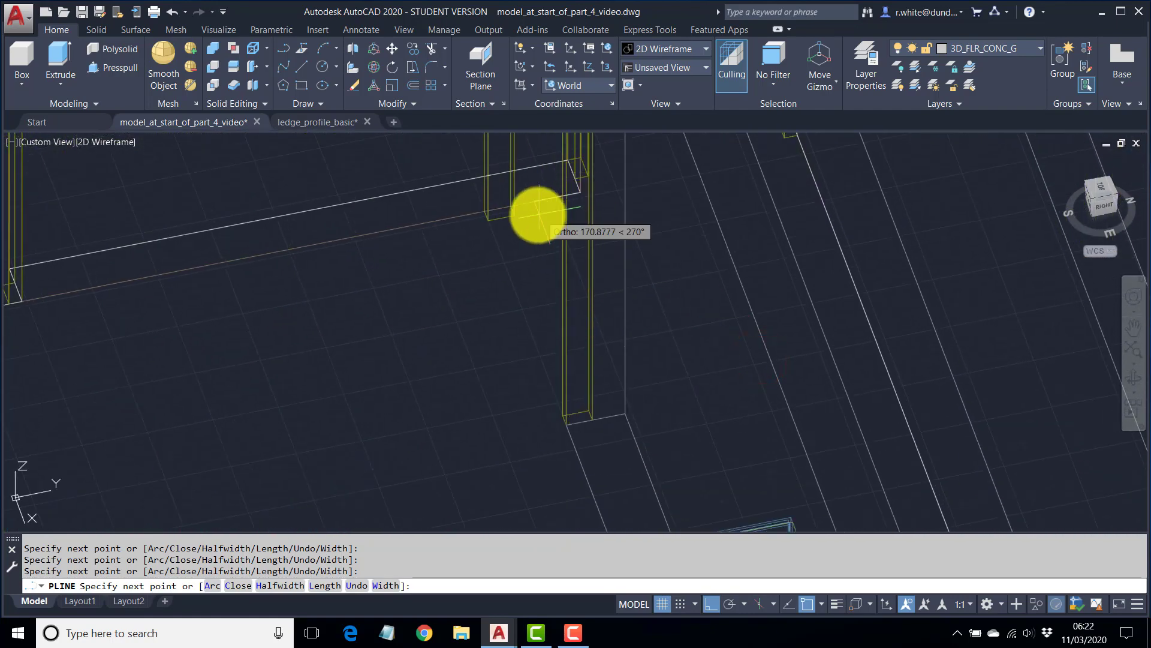
click(487, 209)
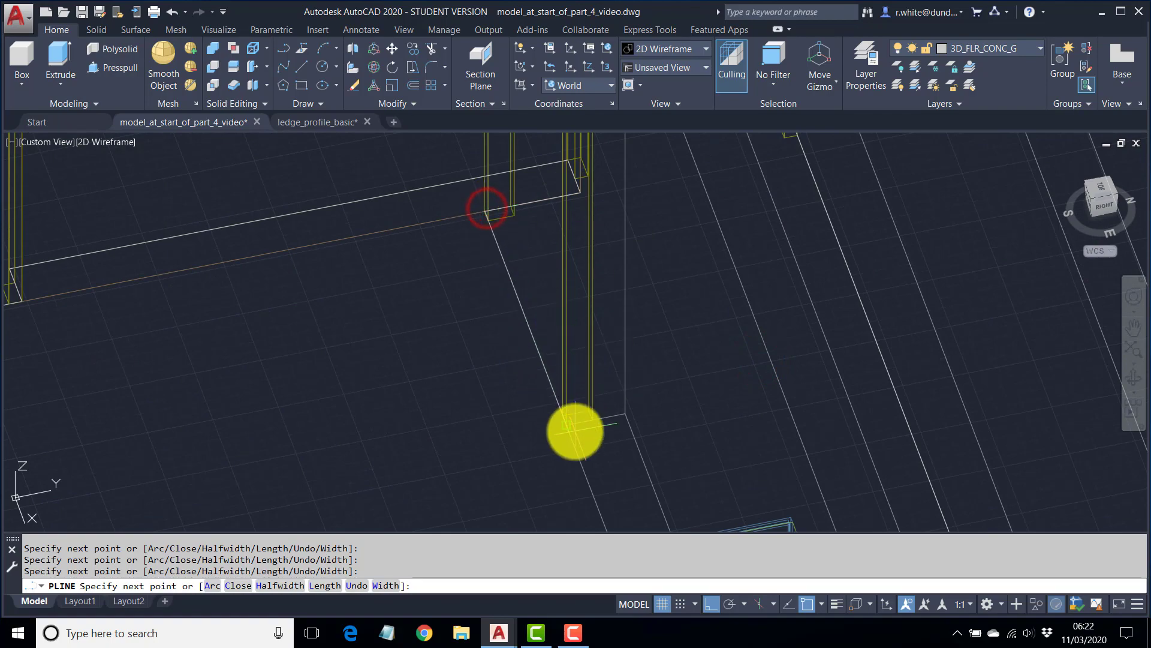
Carry the polyline across the corner doorway to the opposite jamb and wall end, and close it back to the entrance steps.
click(571, 427)
click(630, 413)
scroll(631, 412, down, 4)
middle_drag(635, 411, 608, 239)
middle_drag(652, 363, 618, 254)
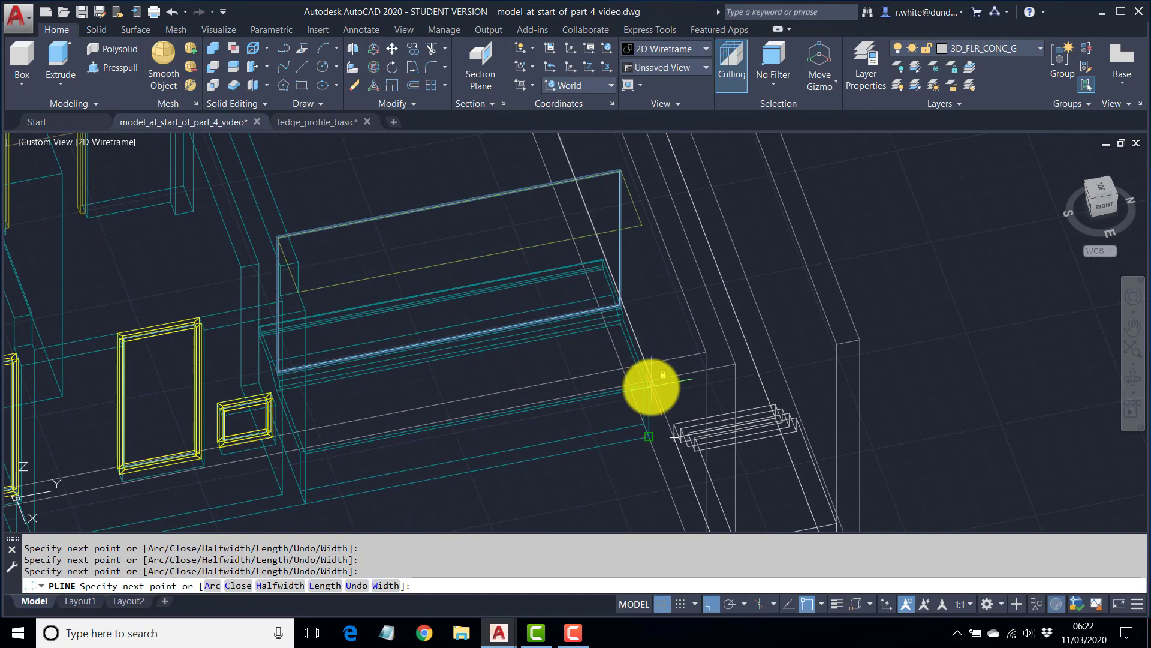
click(235, 585)
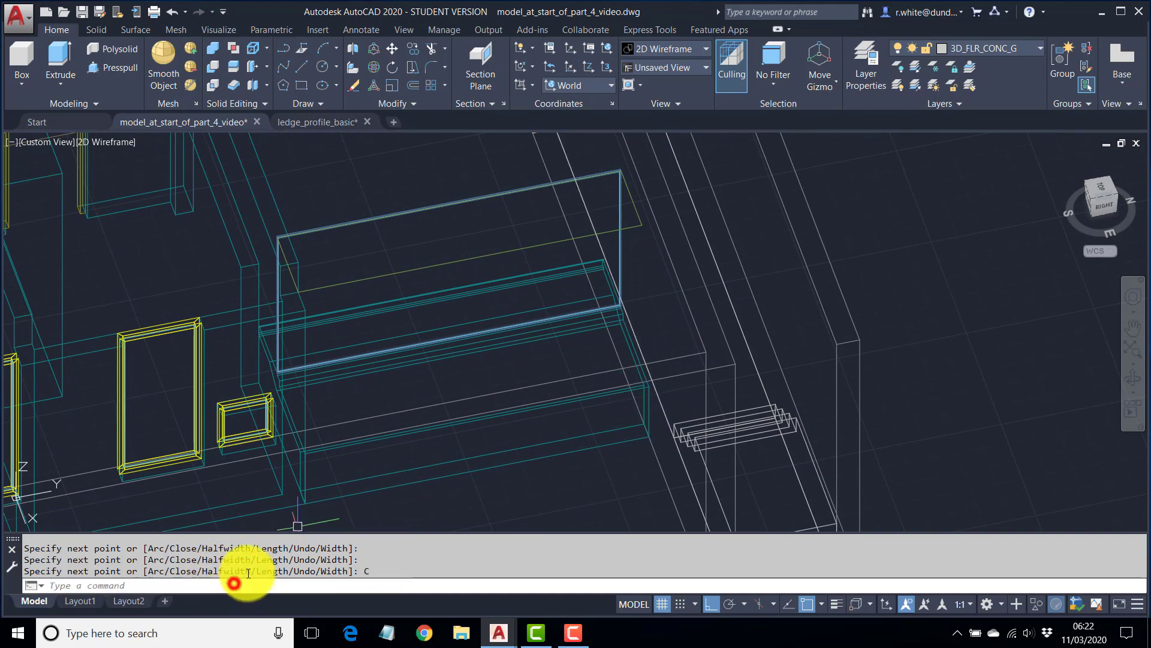
Check the closed corridor floor outline by selecting it, and convert it into a region.
scroll(533, 397, down, 5)
shift+middle_drag(495, 347, 535, 360)
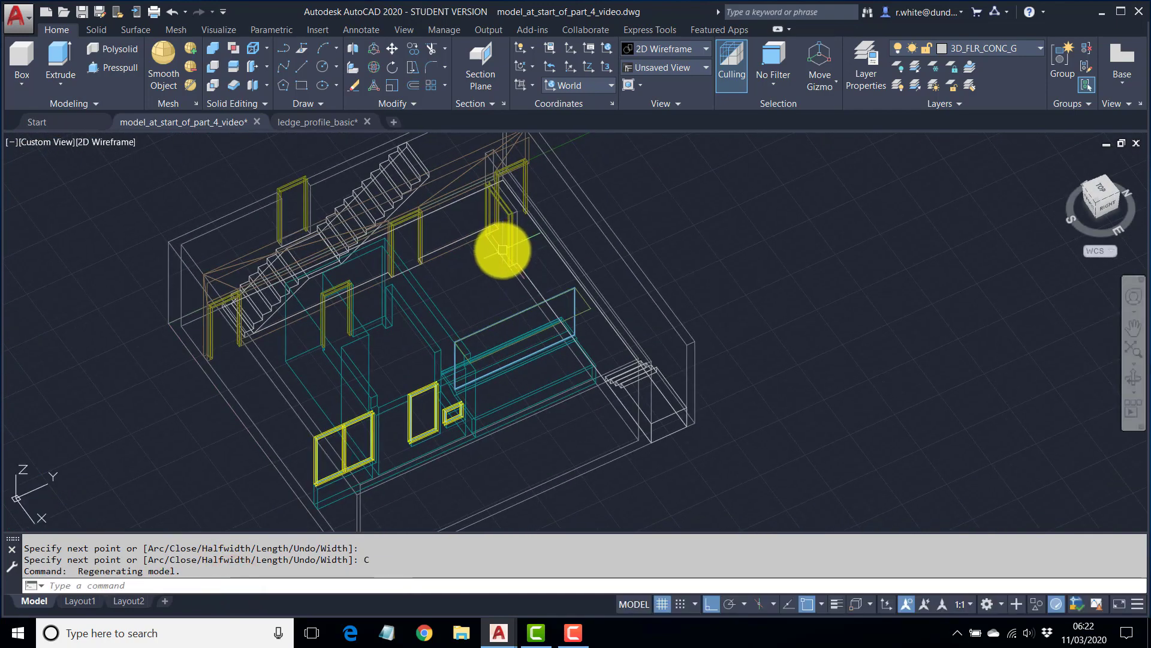
click(501, 253)
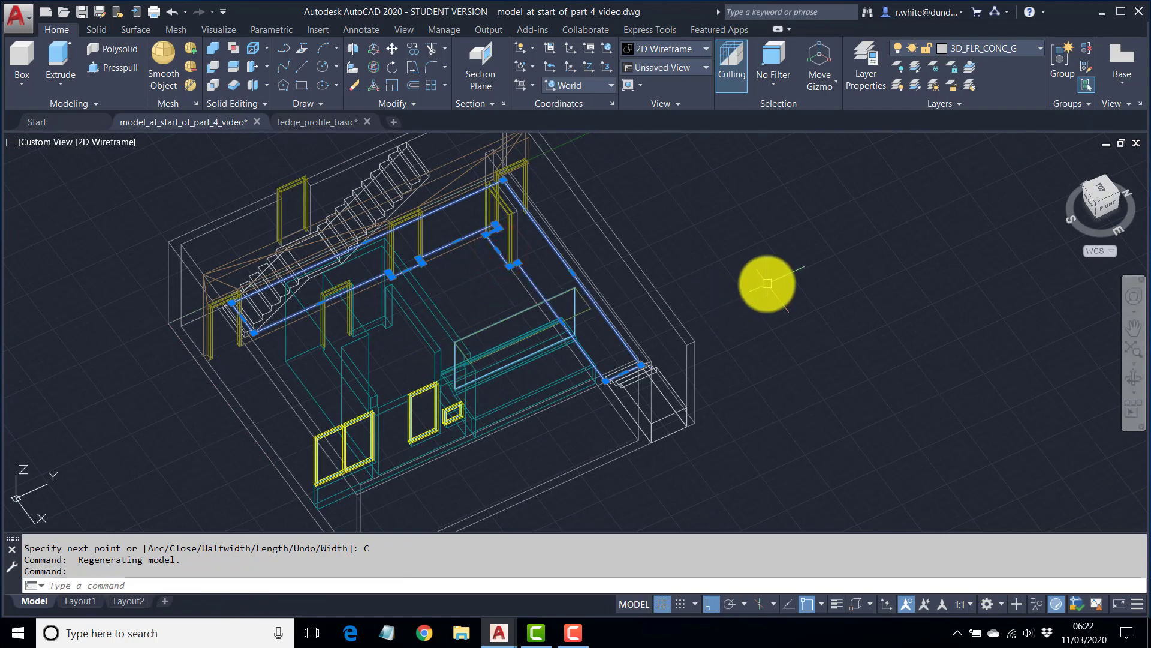
middle_drag(706, 265, 763, 278)
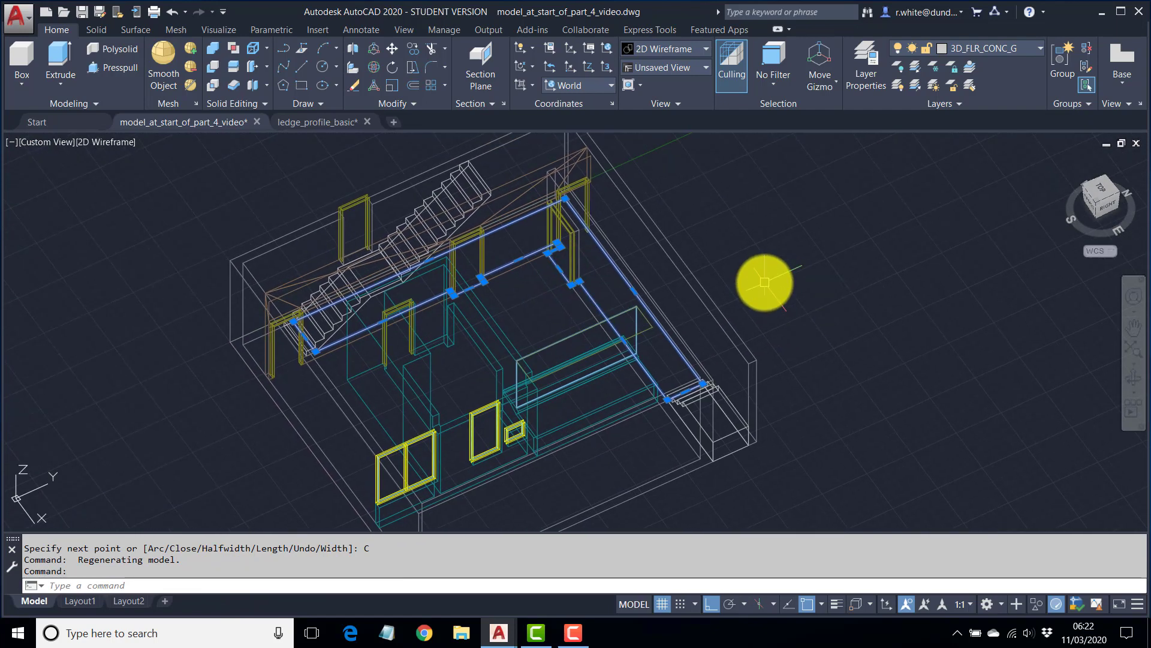
key(Escape)
key(Escape)
text(R)
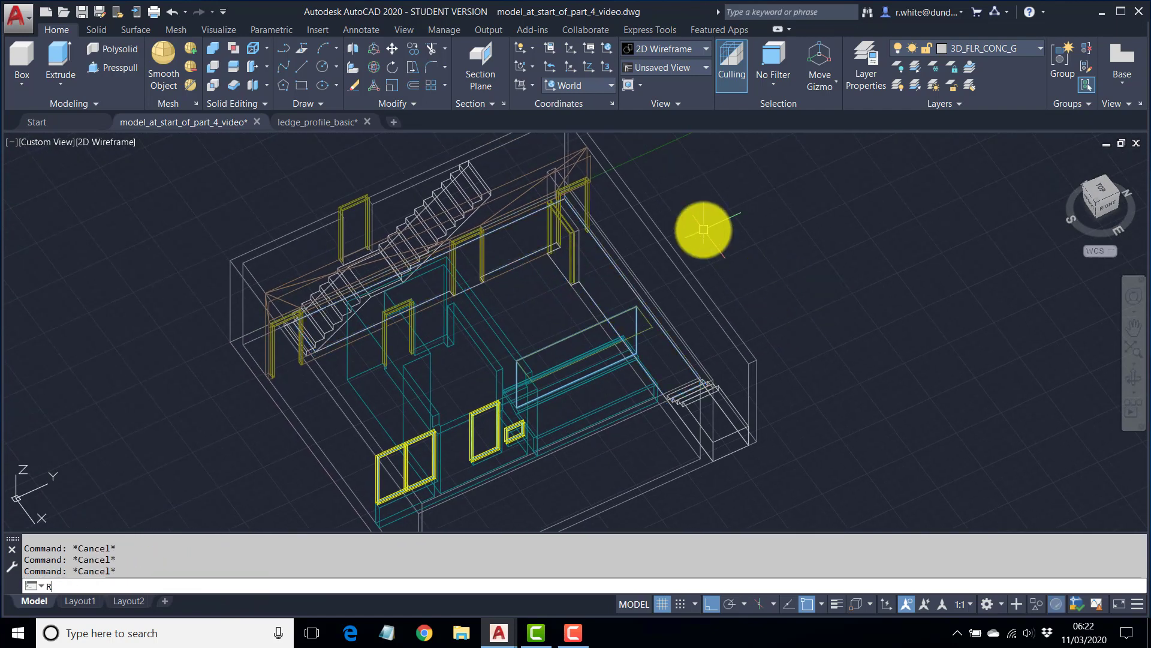
text(EG)
key(Return)
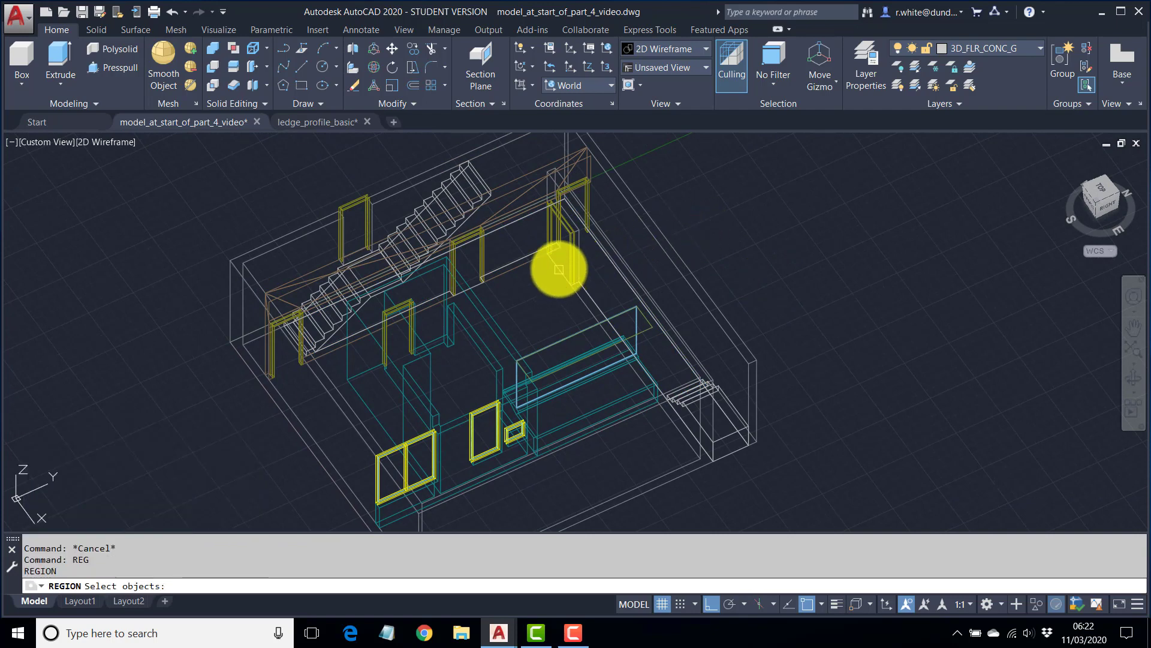
click(559, 269)
key(Return)
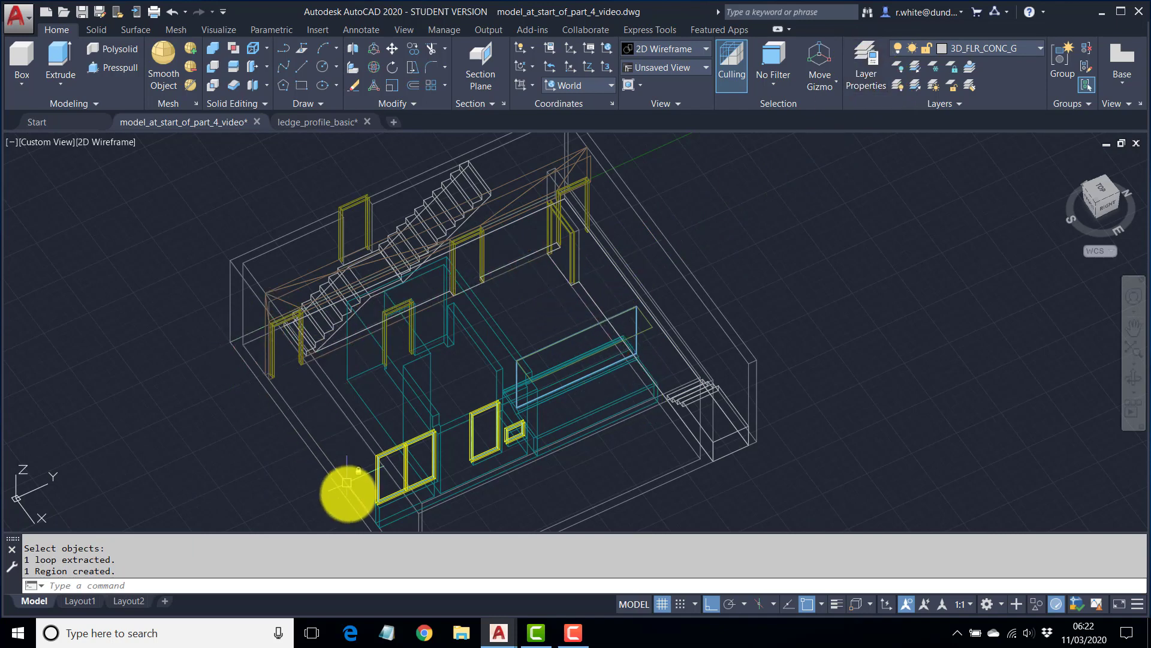
Create a new layer named 3D_FLR_WOOD_G.
click(873, 63)
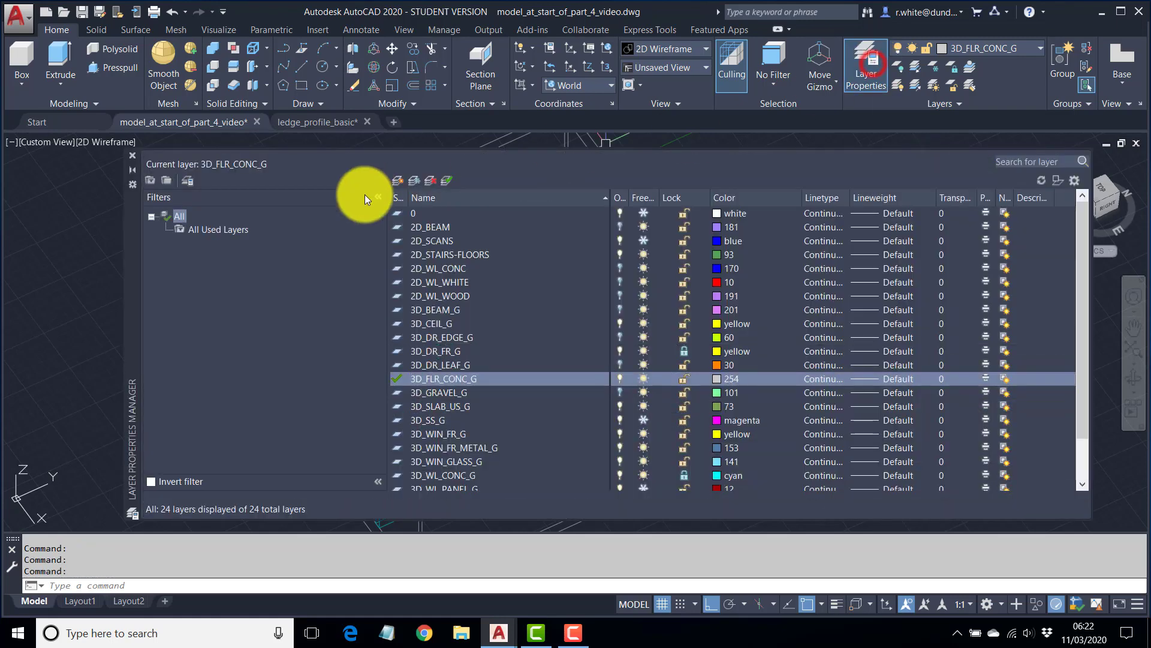
click(397, 180)
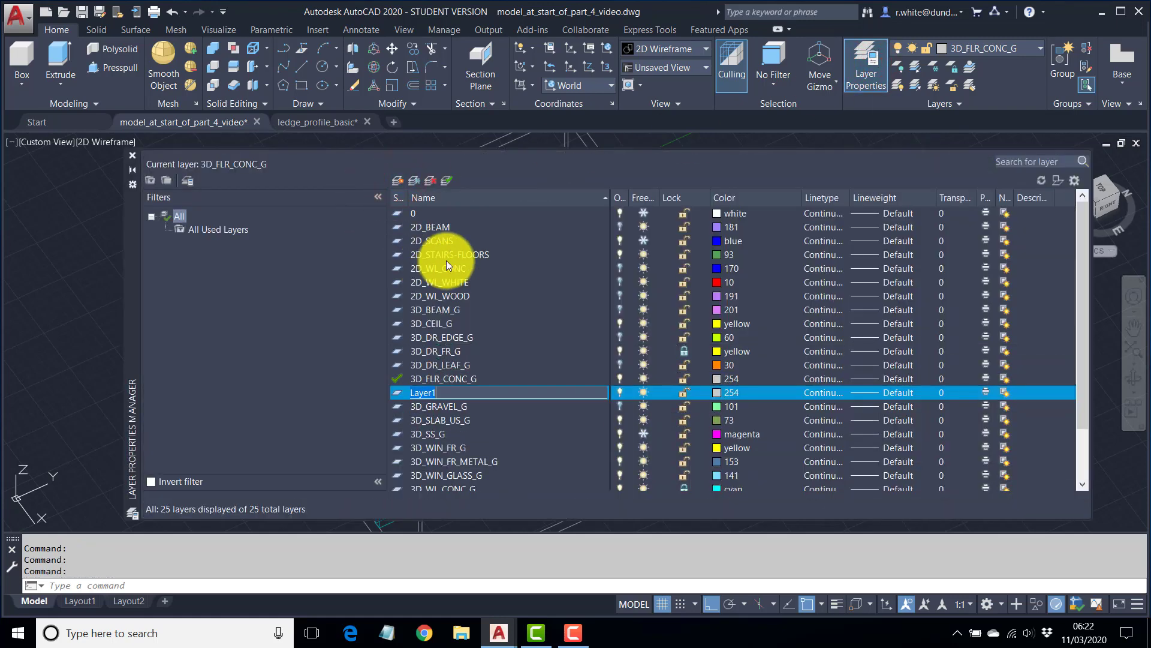
text(3D_FL)
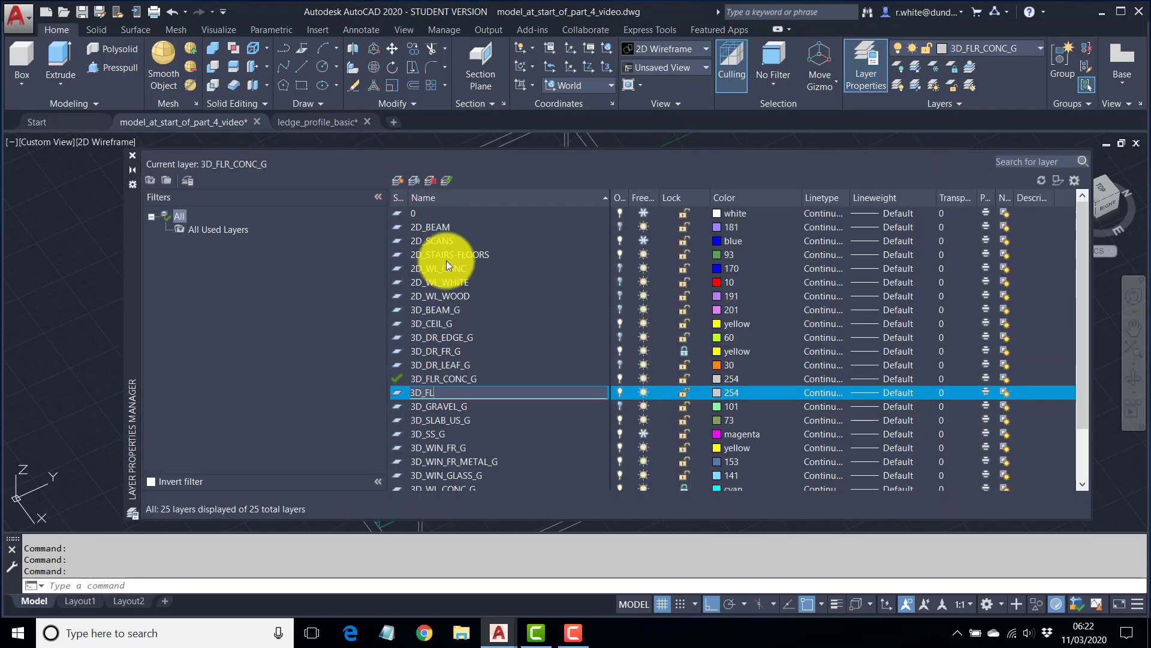
text(R_WOOD_G)
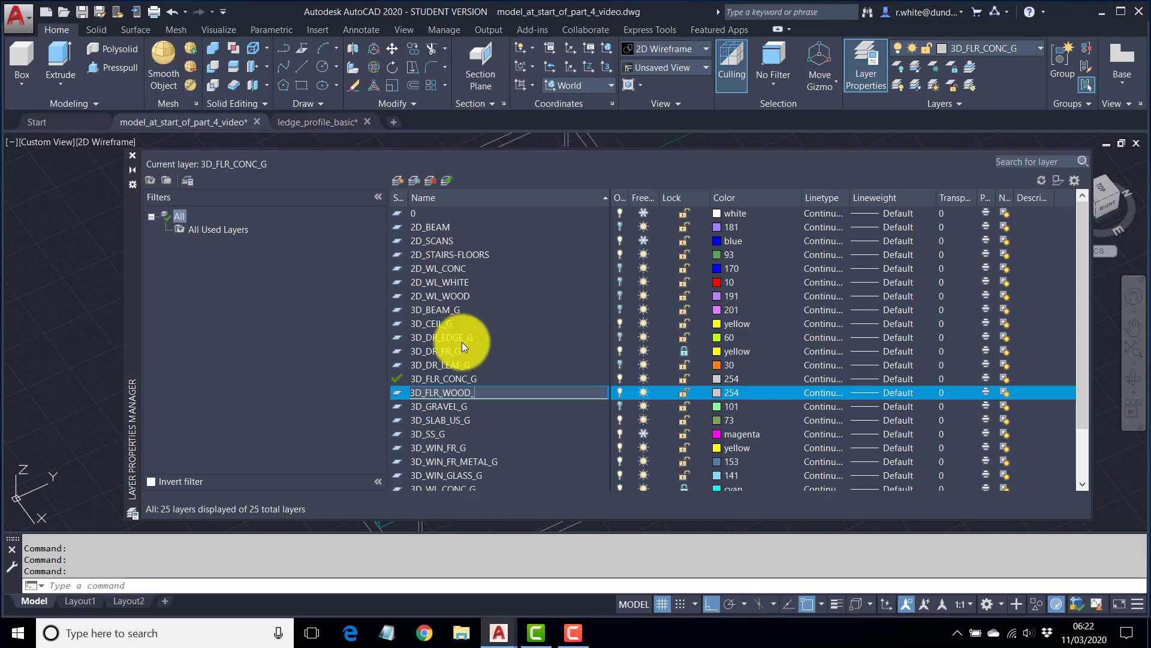
Set the 3D_FLR_WOOD_G layer's color to index 41, make the layer current and close the layer manager.
click(719, 392)
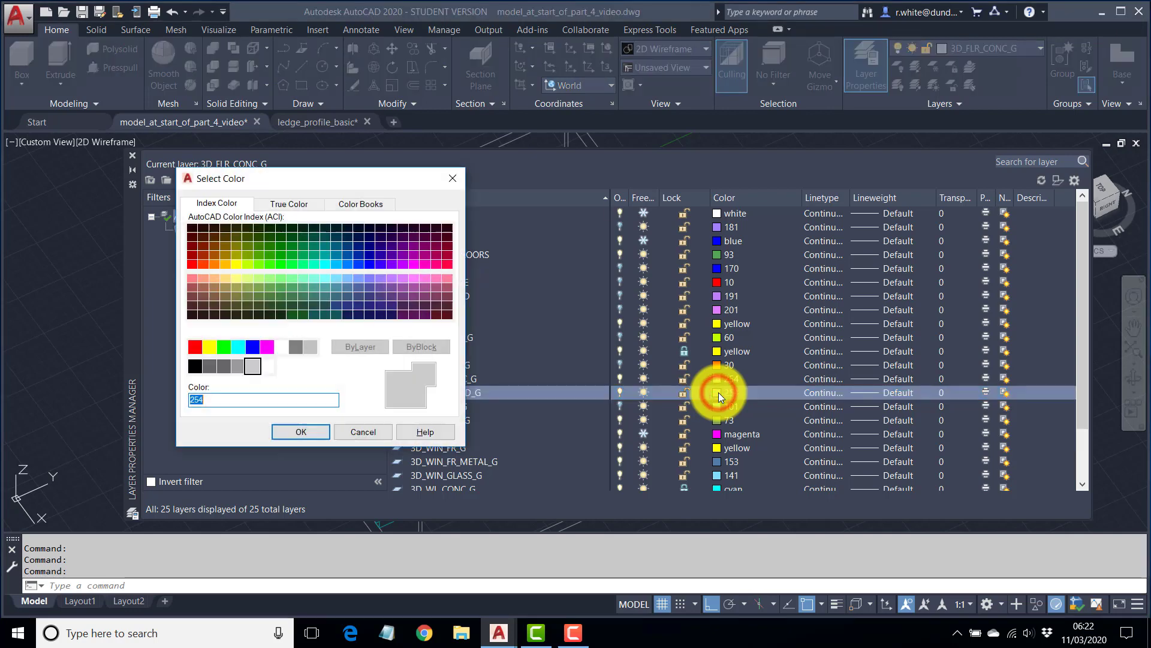
click(224, 279)
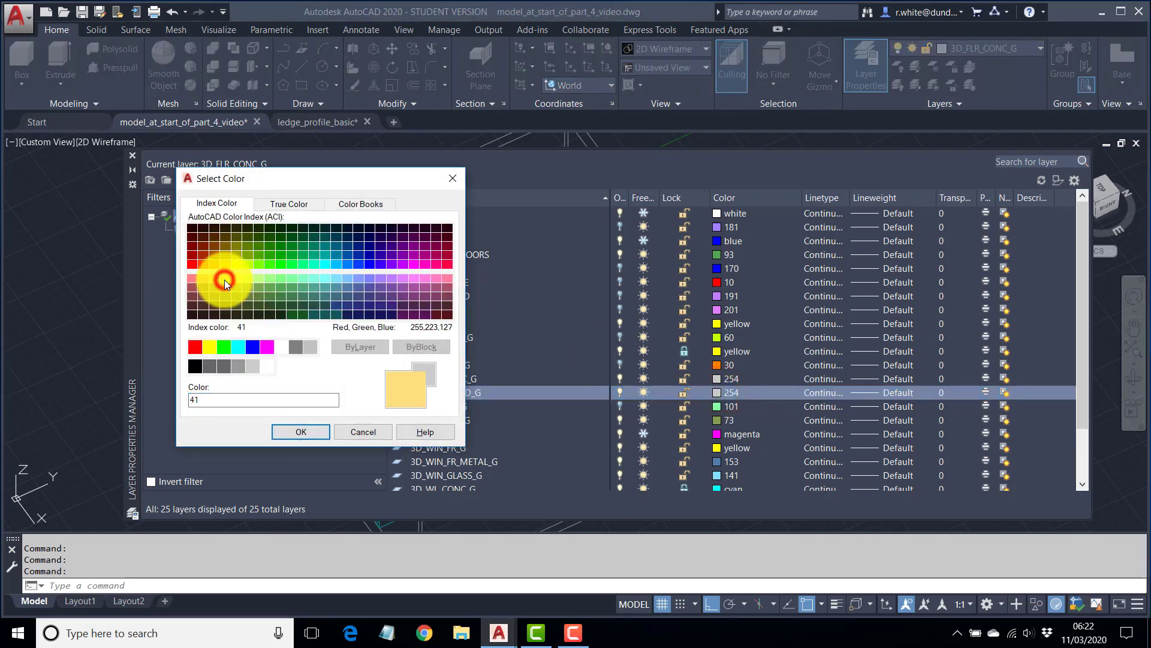
click(300, 436)
click(298, 434)
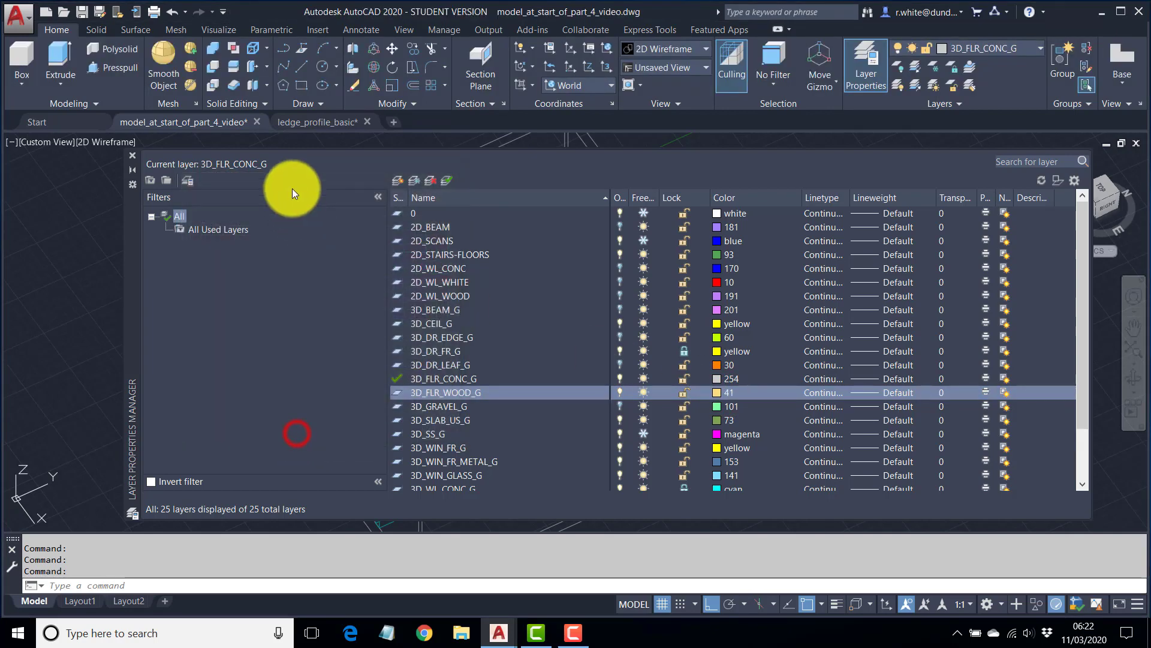
click(444, 180)
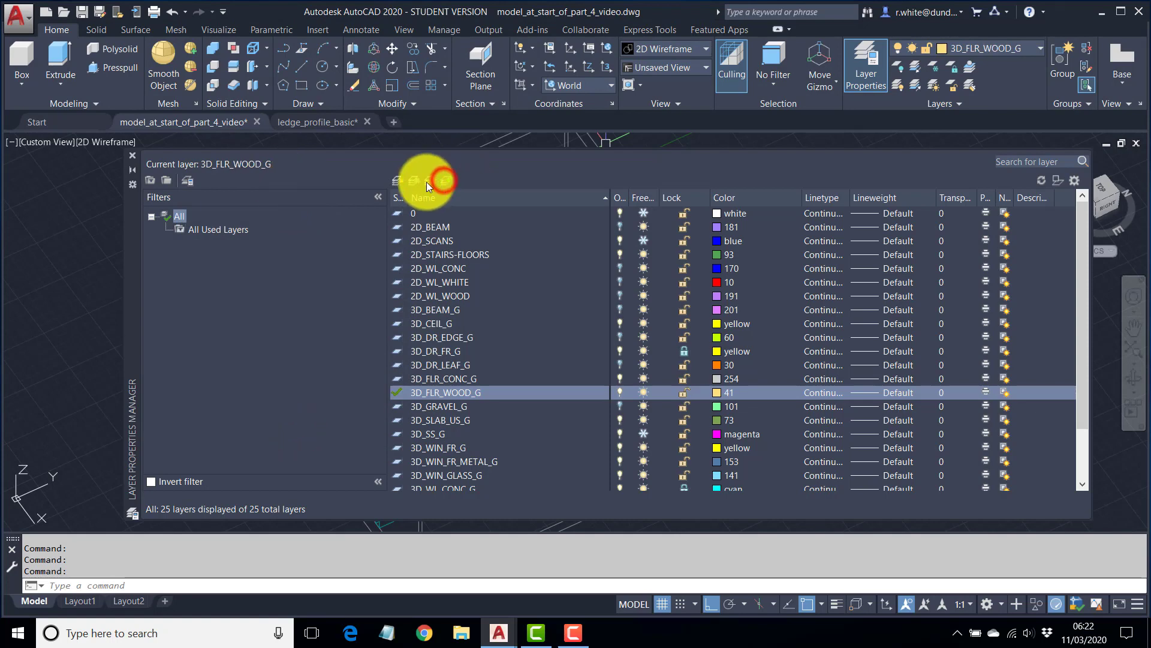
click(132, 155)
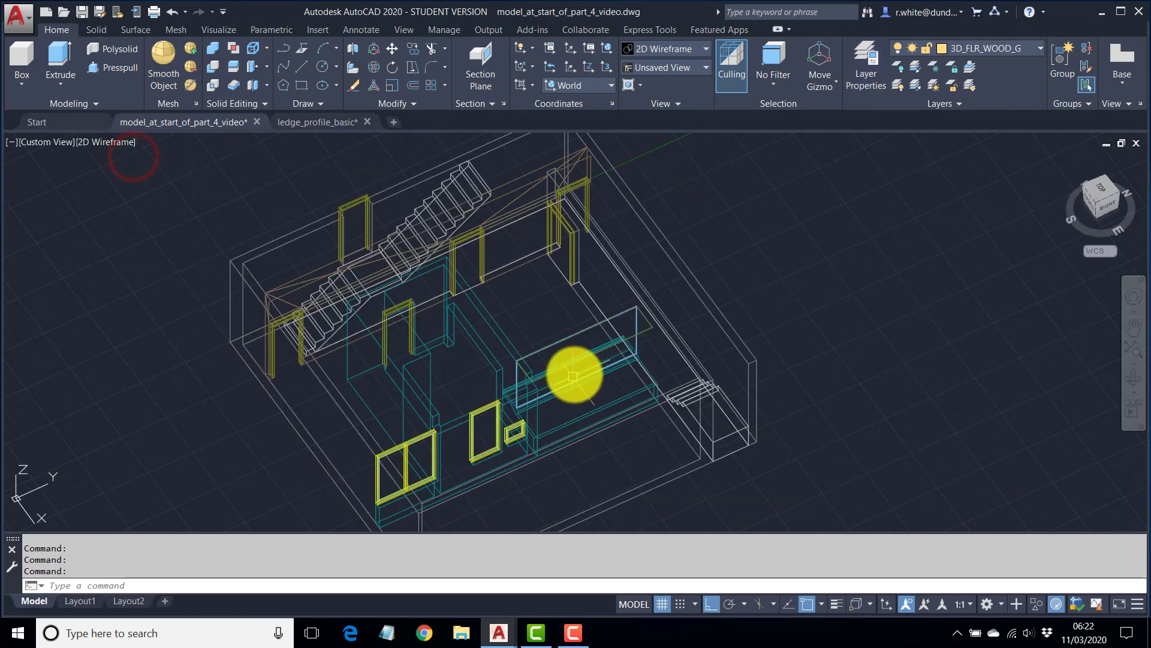
Start a polyline at the inner wall corner beside the stairs, run it to the stair foot, and end perpendicular on the wood wall's base line.
scroll(263, 342, up, 3)
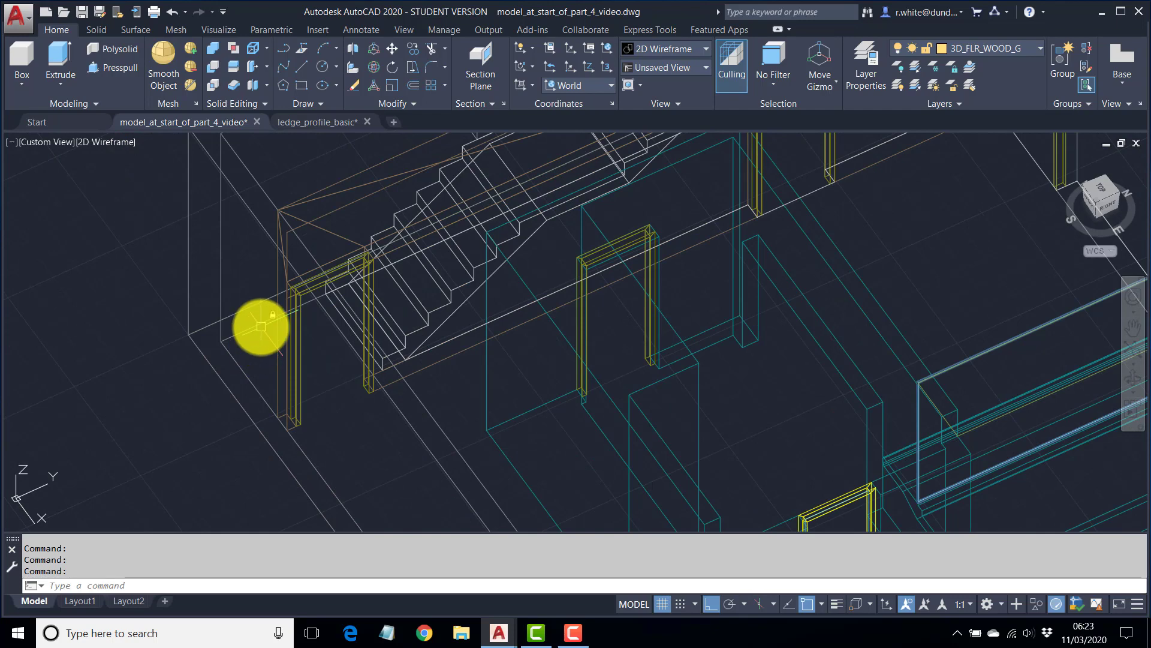
scroll(240, 328, up, 3)
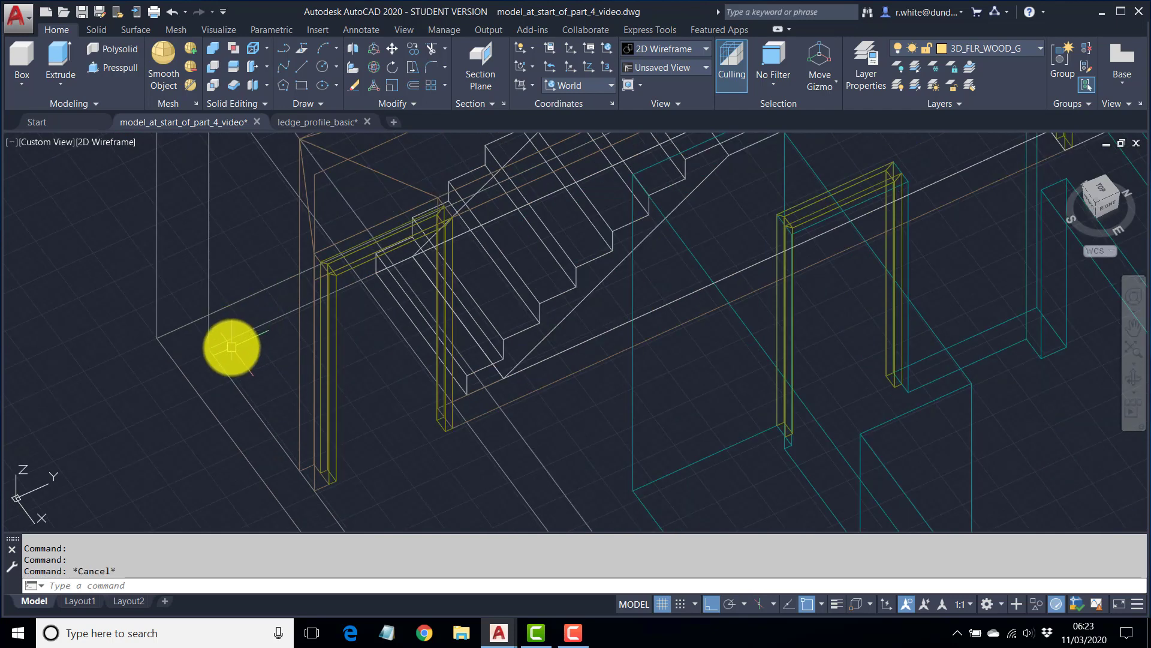
key(Return)
click(209, 348)
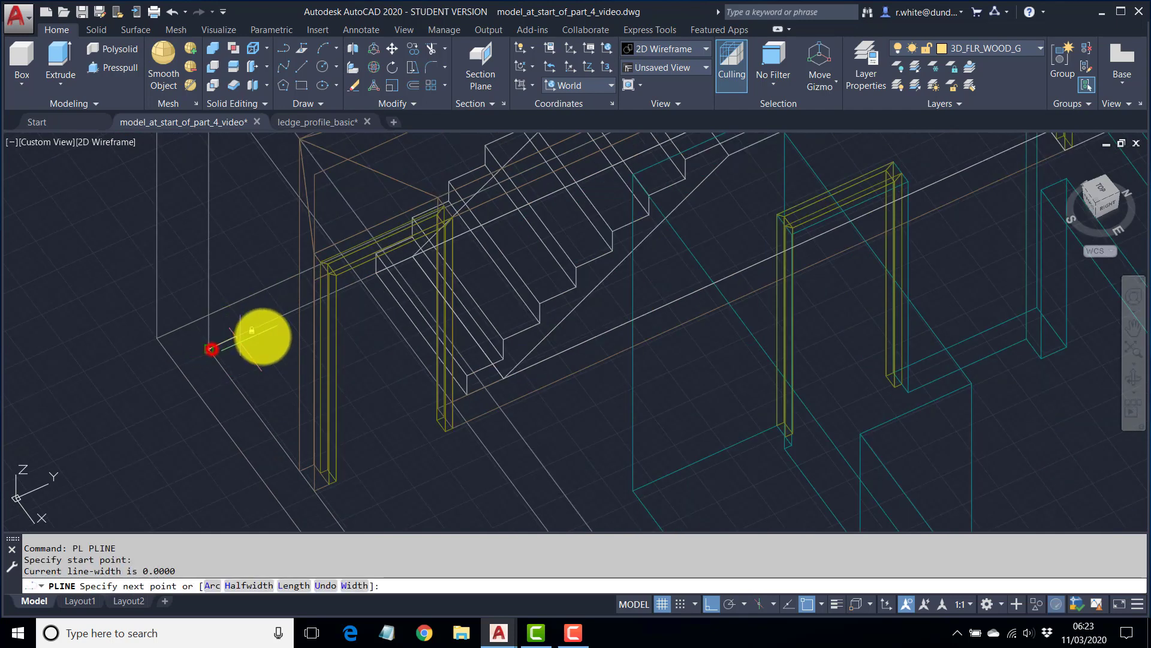
click(377, 275)
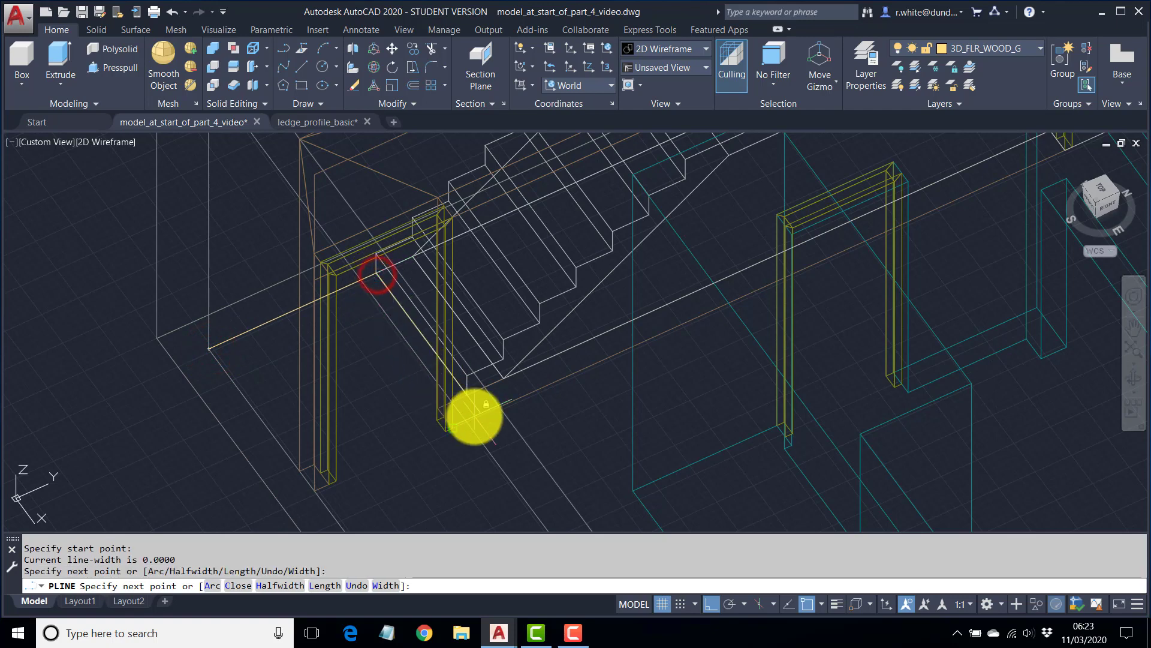
click(484, 413)
scroll(483, 412, up, 3)
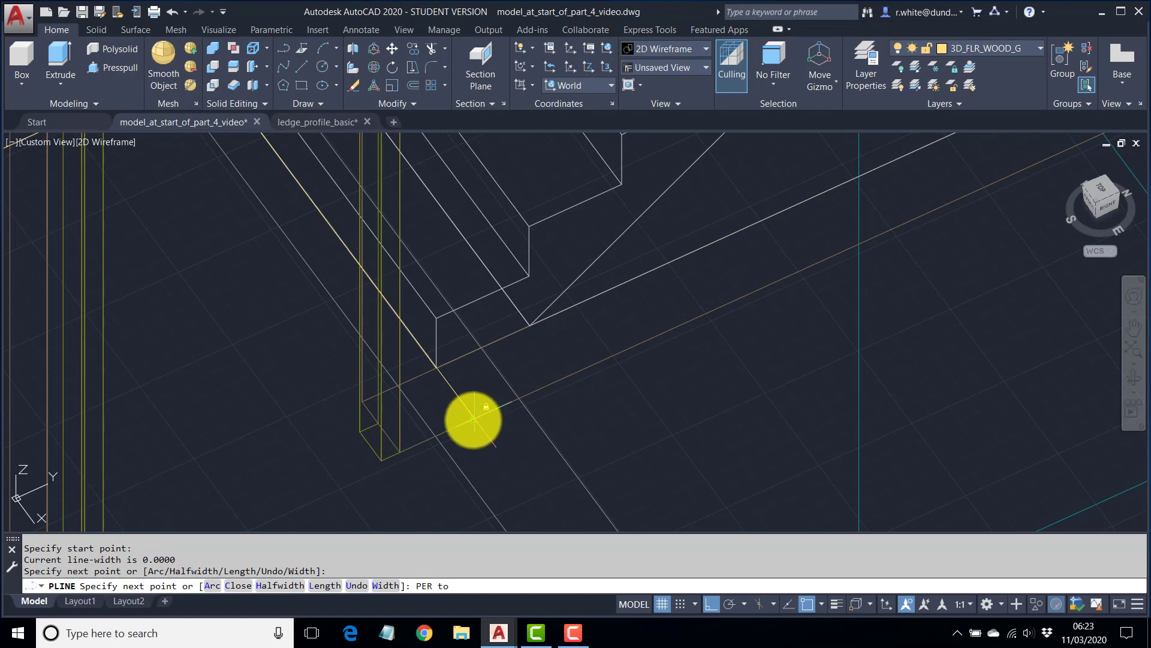
click(473, 419)
Continue the polyline along the base of the wood wall to its end at the corner doorway.
scroll(528, 397, down, 3)
middle_drag(741, 300, 420, 397)
middle_drag(726, 283, 676, 305)
scroll(690, 270, up, 2)
scroll(630, 265, up, 2)
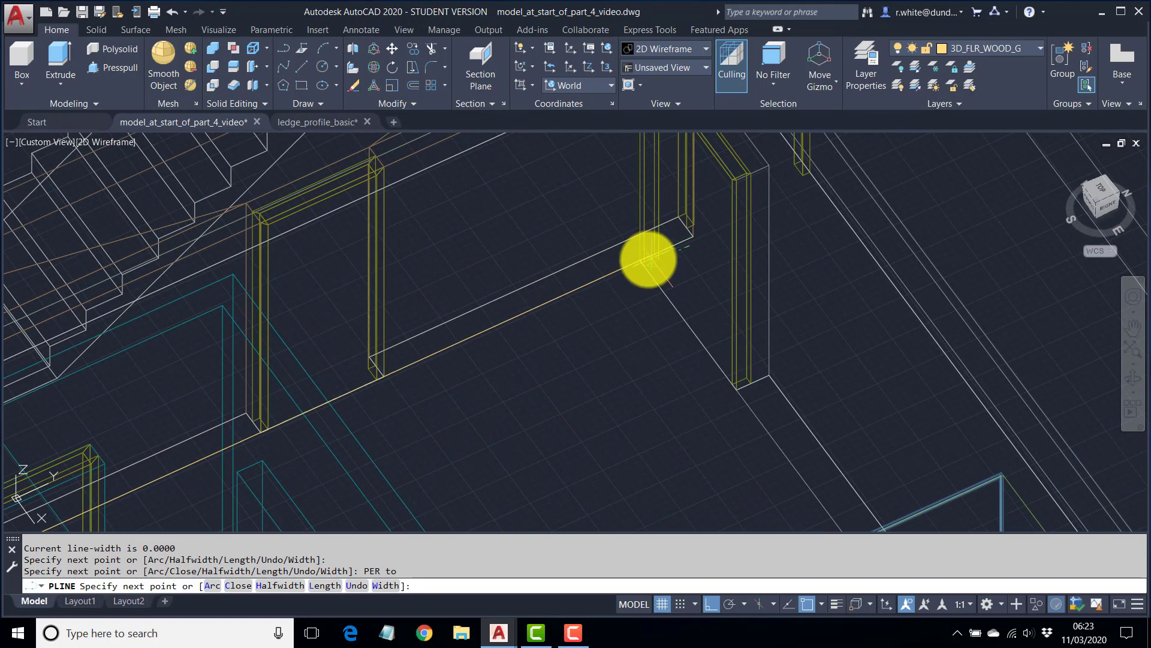
scroll(645, 257, up, 3)
click(620, 259)
scroll(648, 301, down, 4)
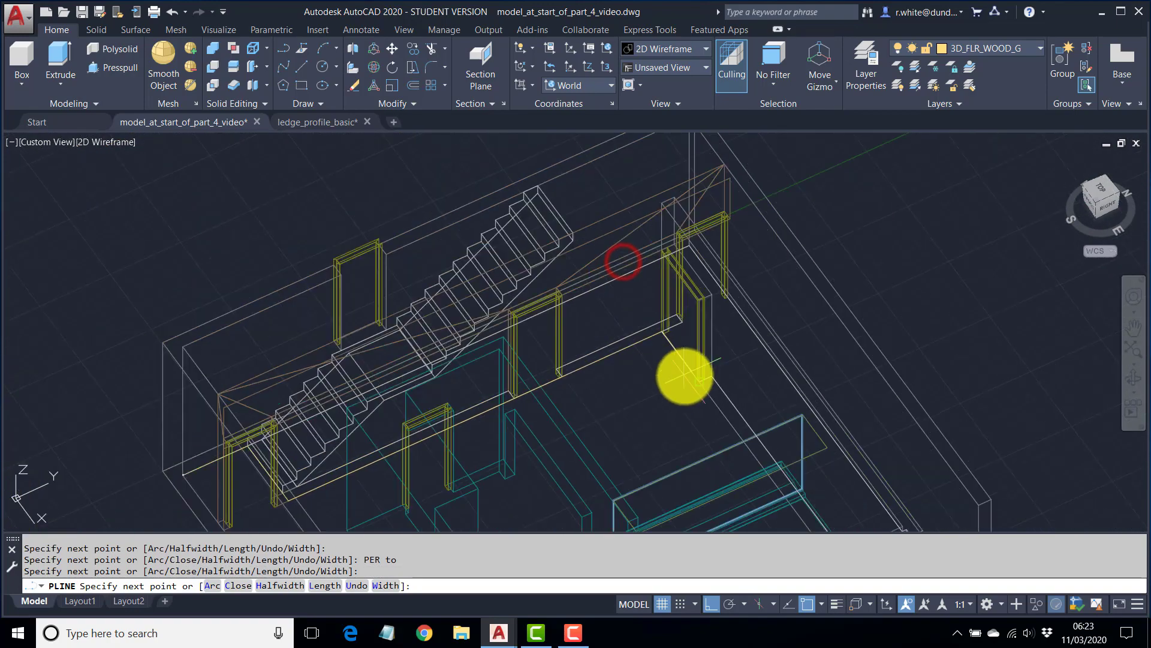
Continue the polyline along the corridor wall to the floor corner at the end of the ledge near the entrance steps.
middle_drag(681, 372, 602, 242)
scroll(678, 353, up, 5)
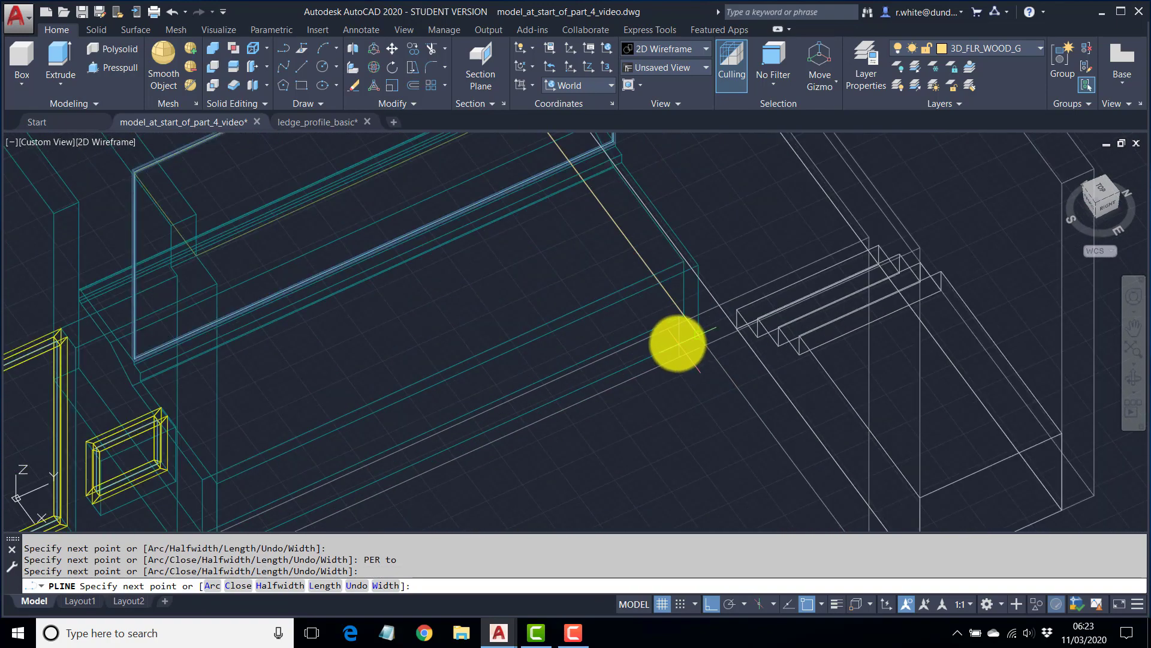
scroll(677, 314, down, 5)
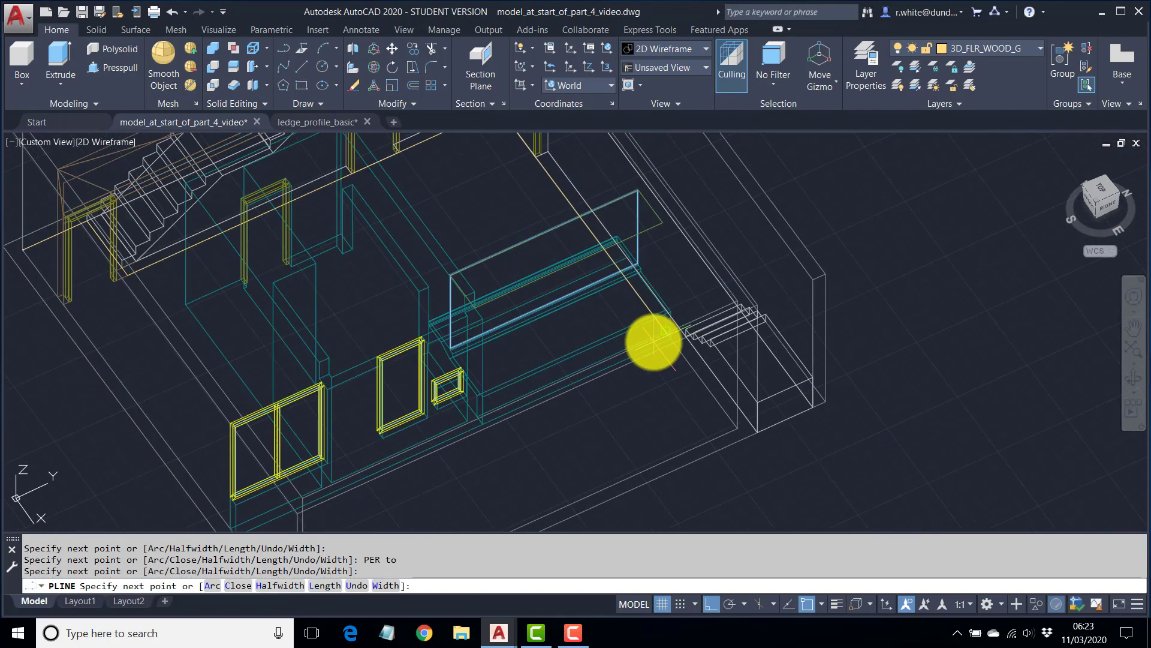
shift+middle_drag(650, 336, 621, 271)
scroll(622, 270, up, 5)
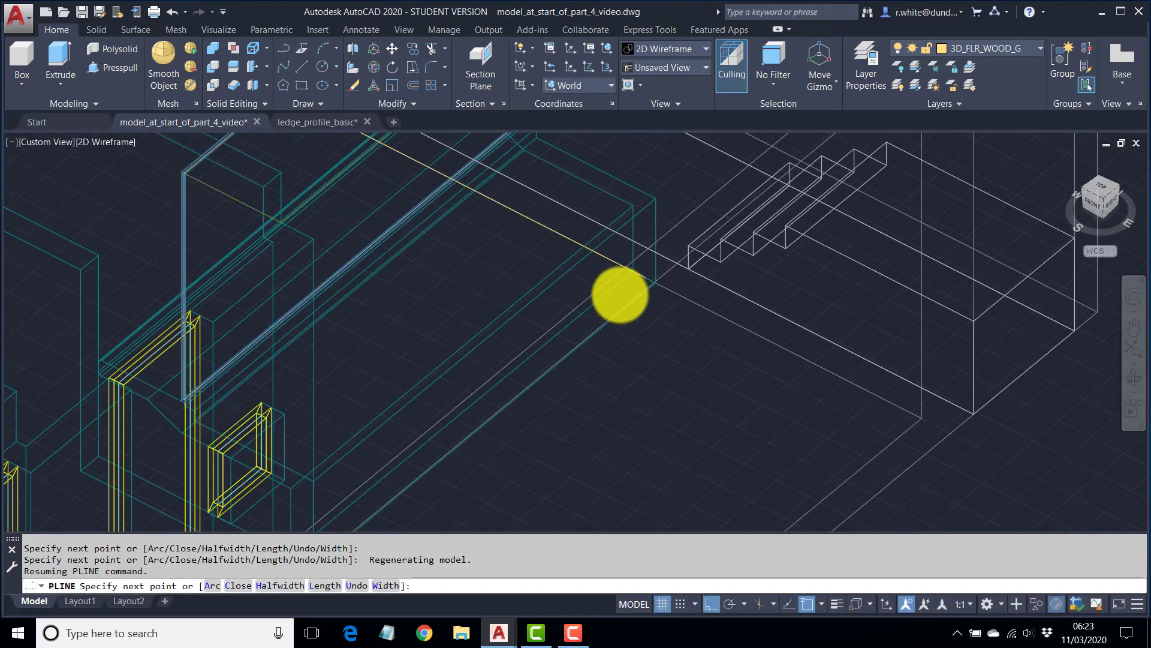
click(644, 233)
Run the polyline along the windowed front wall to the outer corner below the large double window.
scroll(517, 330, down, 5)
middle_drag(433, 385, 574, 268)
middle_drag(367, 443, 525, 307)
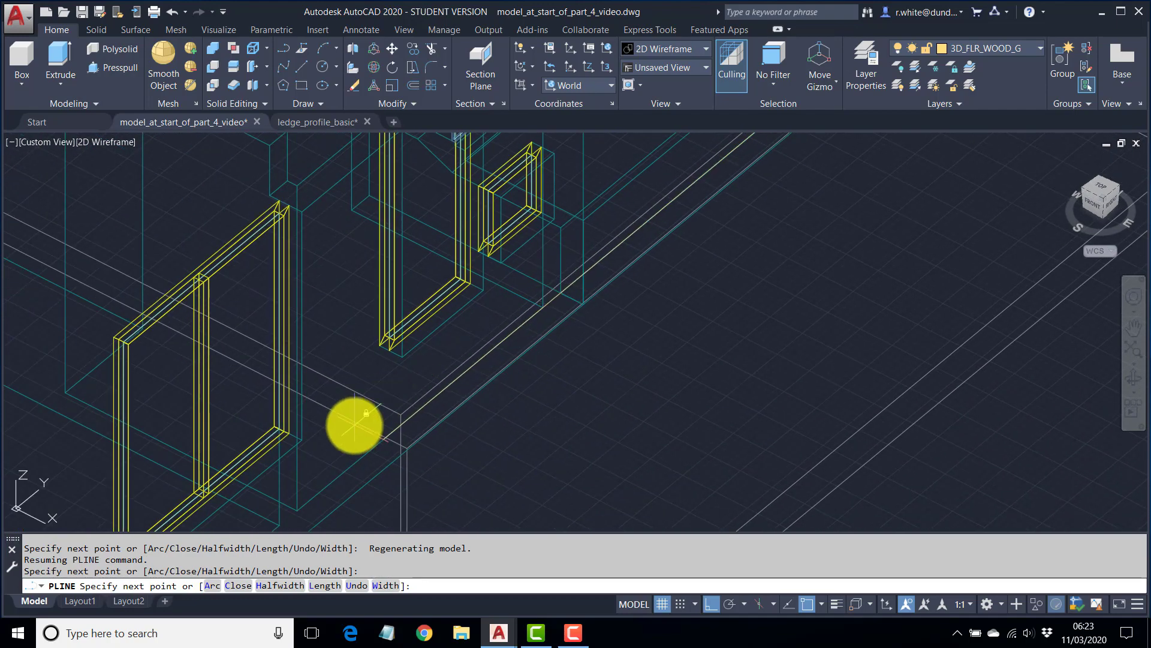
middle_drag(352, 424, 519, 329)
middle_drag(411, 384, 501, 327)
click(412, 449)
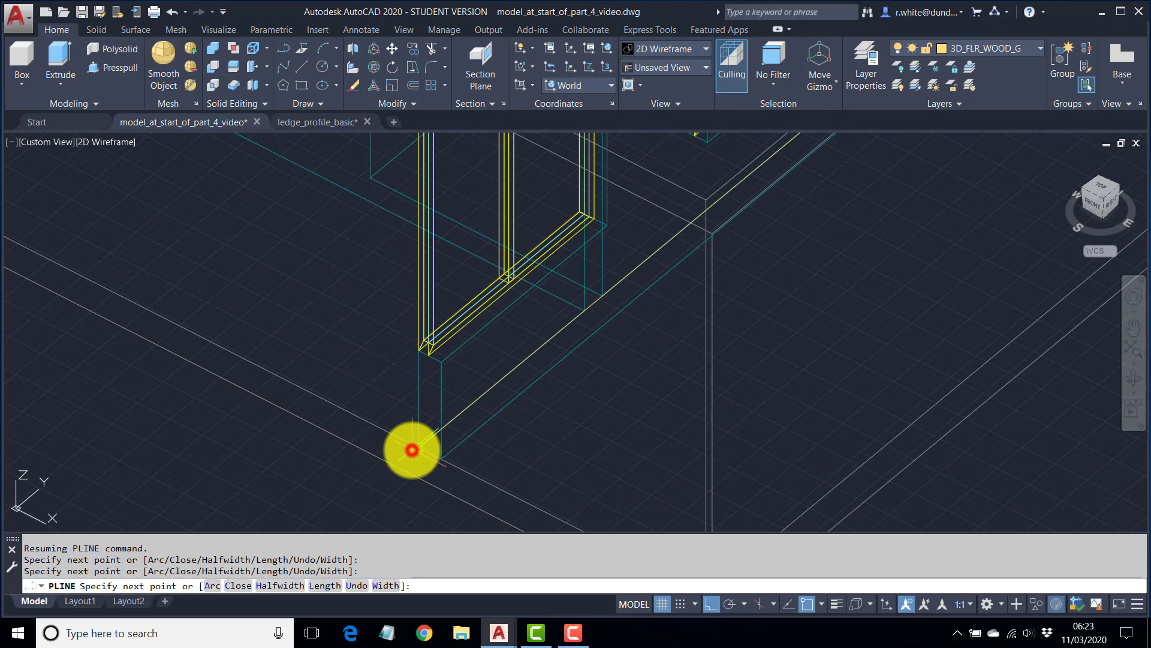
Close the wooden floor polyline and check its outline by selecting it.
scroll(355, 391, down, 5)
middle_drag(355, 391, 463, 443)
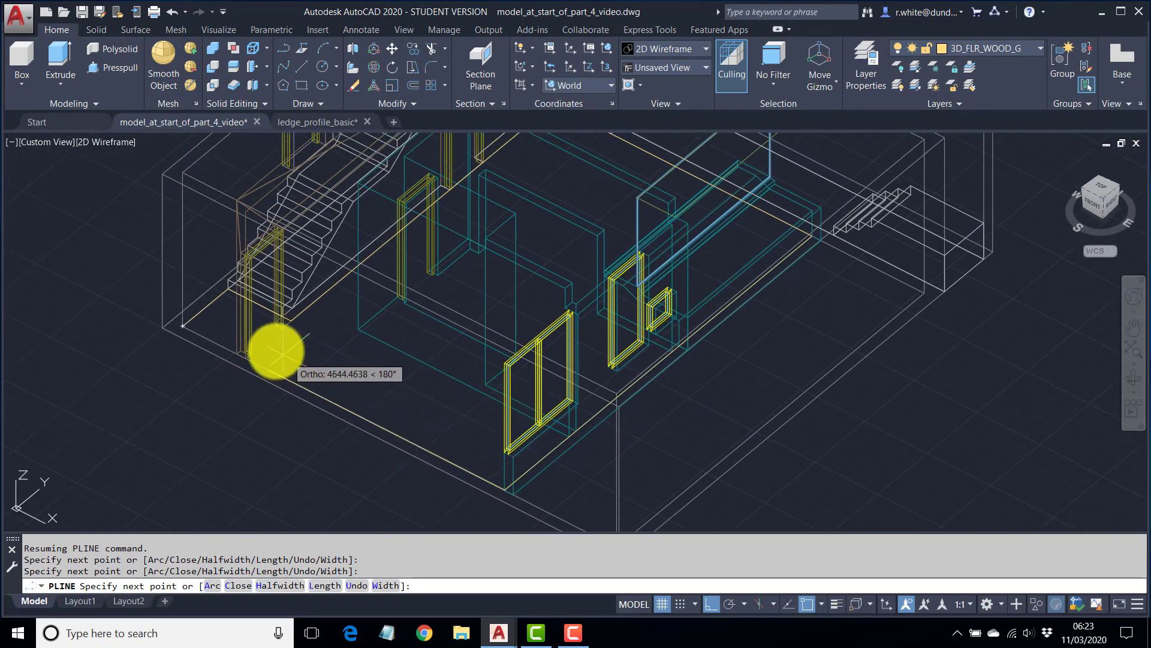
click(238, 585)
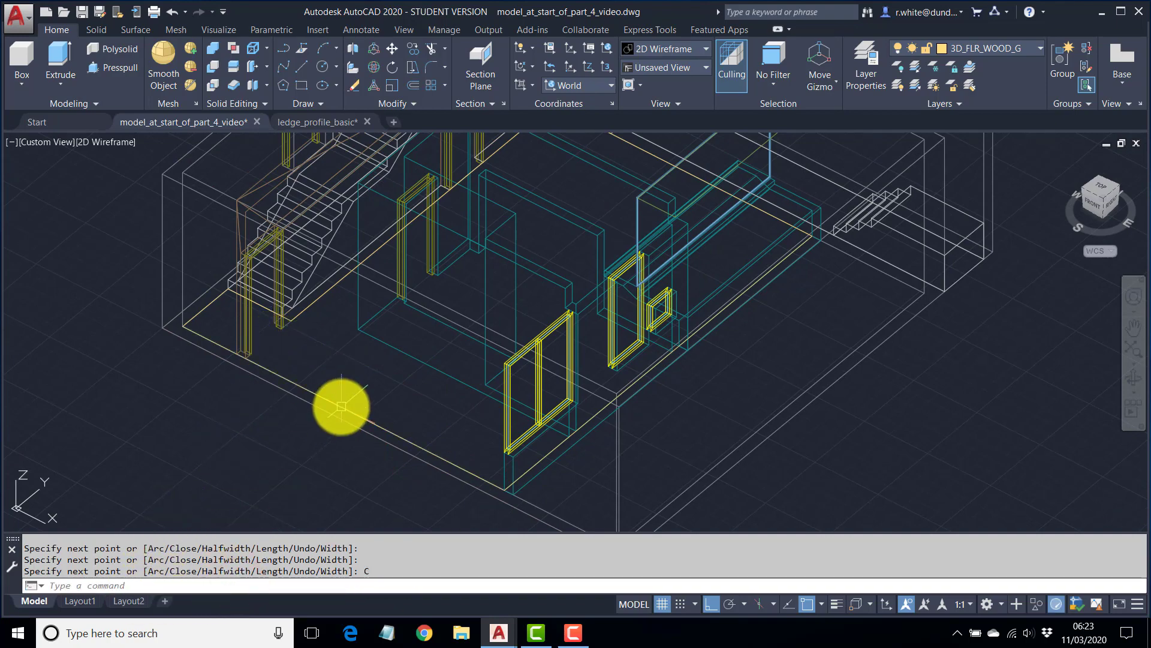
click(341, 407)
scroll(414, 398, down, 2)
middle_drag(415, 397, 458, 373)
scroll(437, 406, up, 1)
key(Escape)
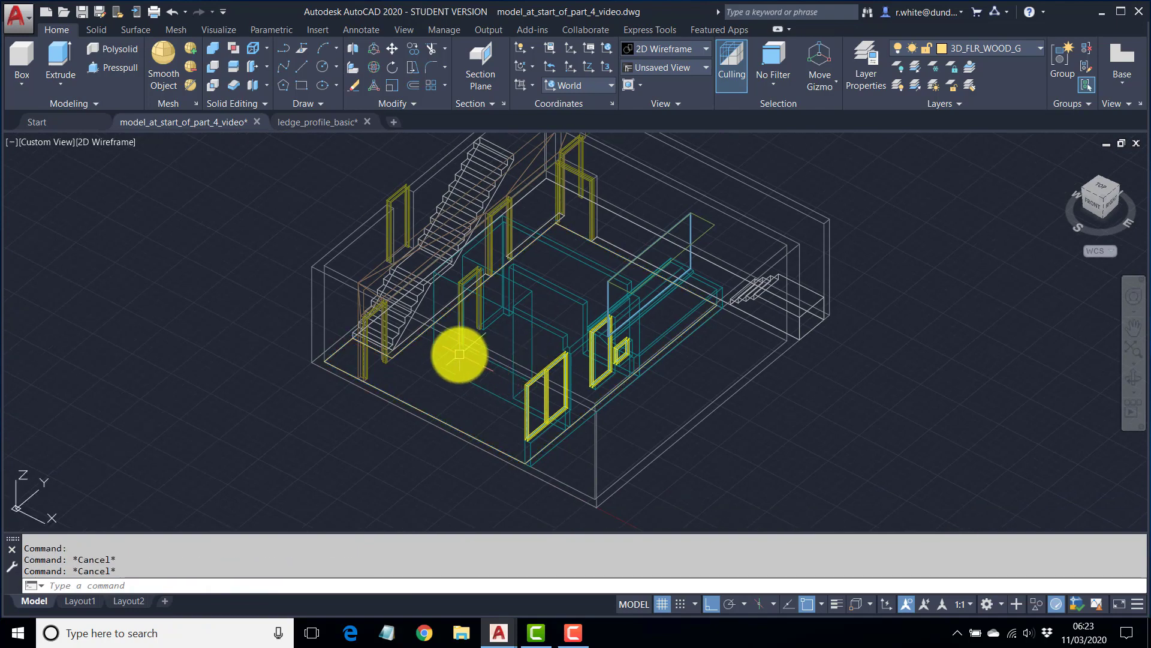
Convert the closed wooden floor outline into a region.
text(REG)
key(Return)
click(575, 234)
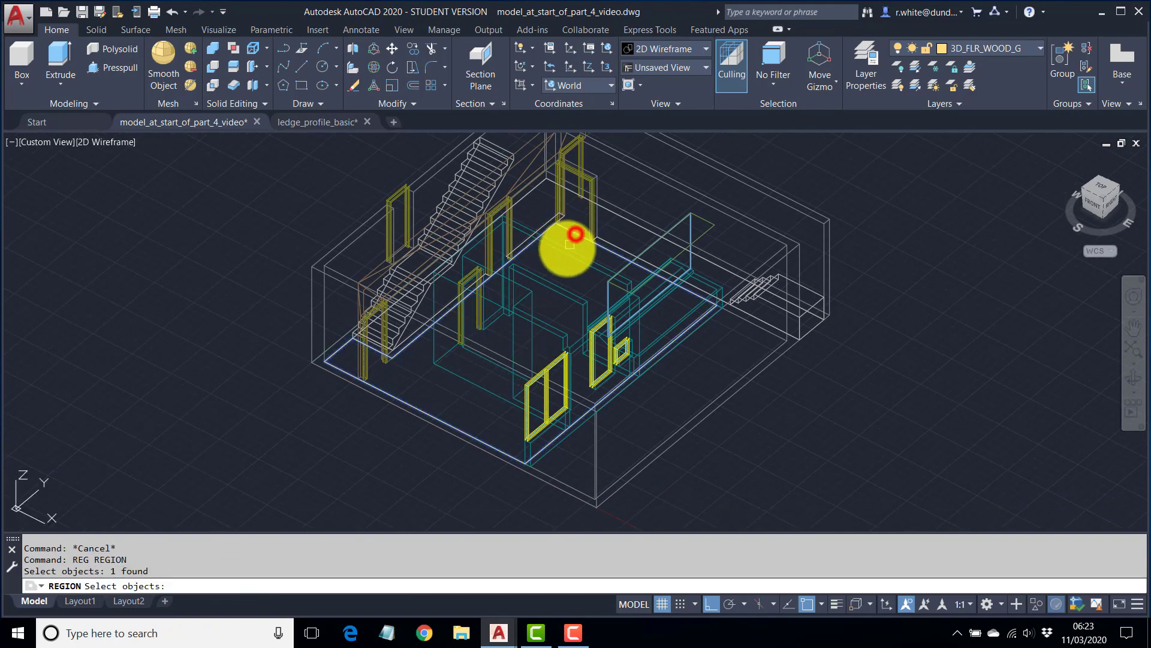
key(Return)
shift+middle_drag(567, 313, 509, 282)
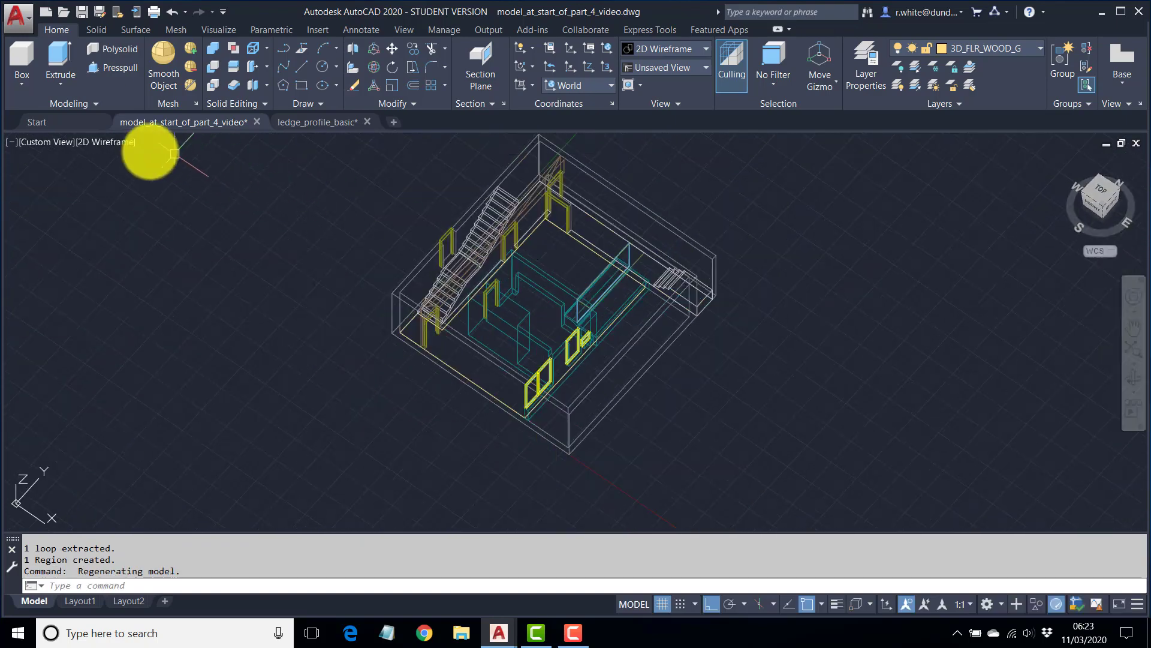
Inspect the floor surfaces from above in the Shaded with edges visual style, and return to 2D Wireframe.
click(103, 142)
click(182, 249)
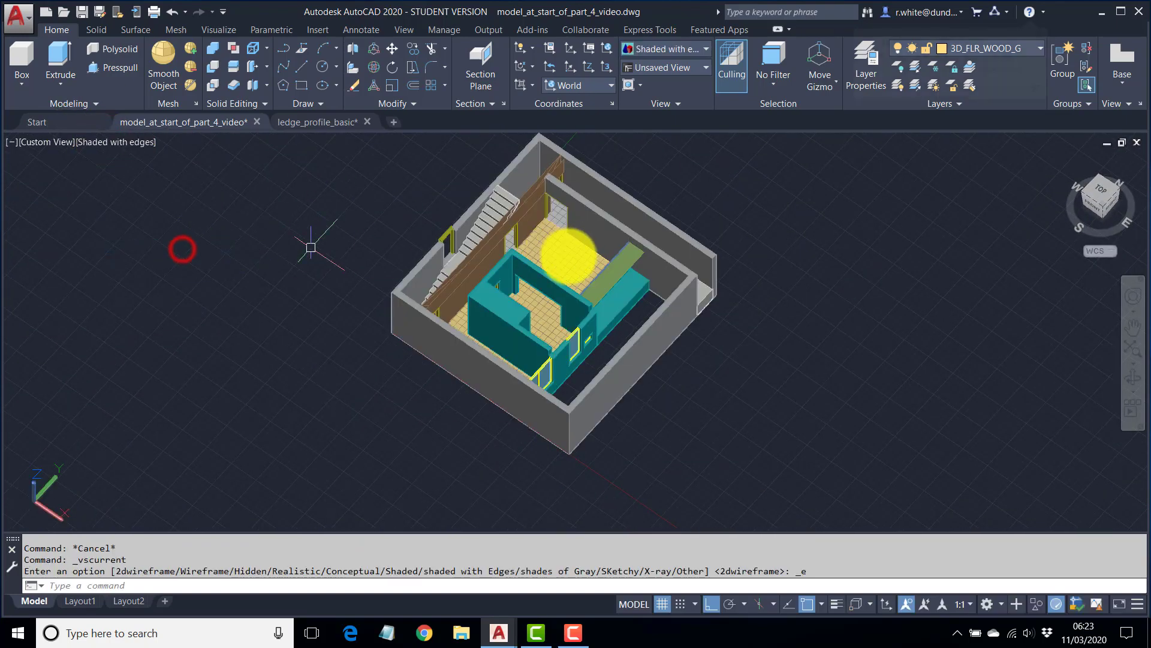
shift+middle_drag(590, 299, 539, 342)
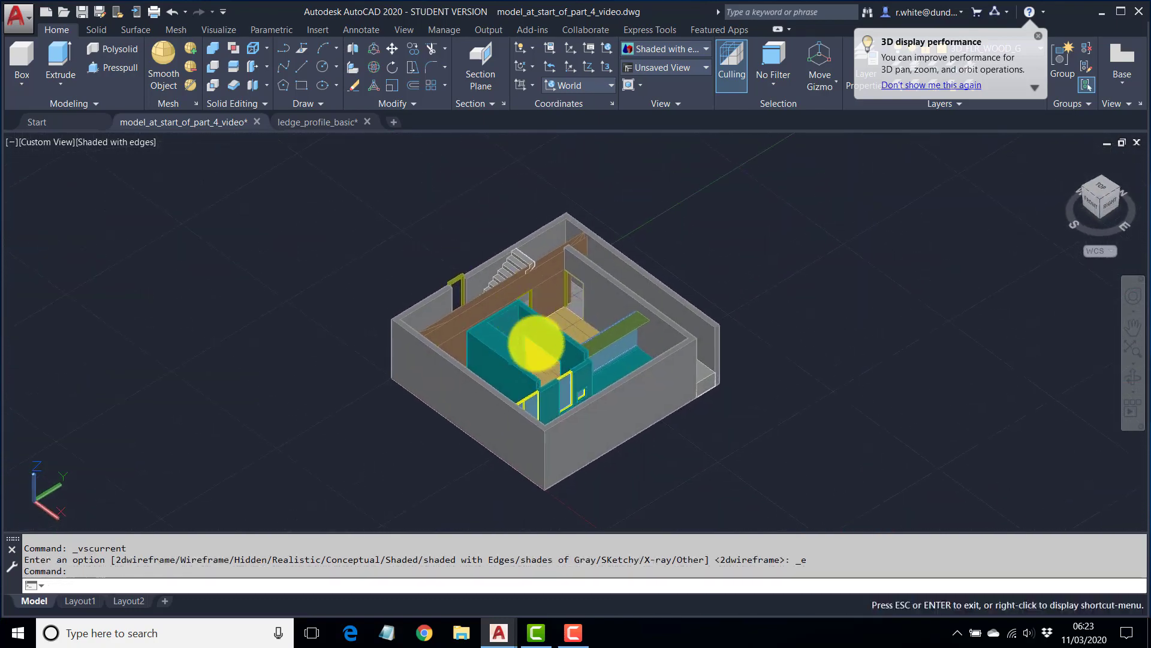
scroll(541, 354, up, 3)
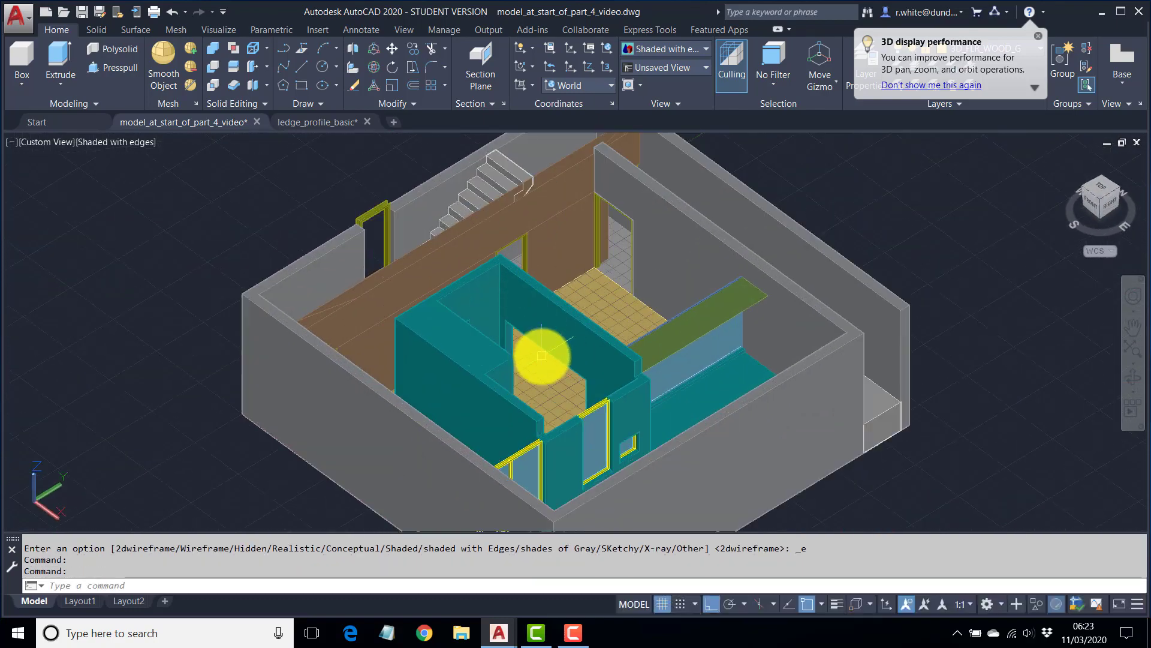
click(120, 144)
click(150, 175)
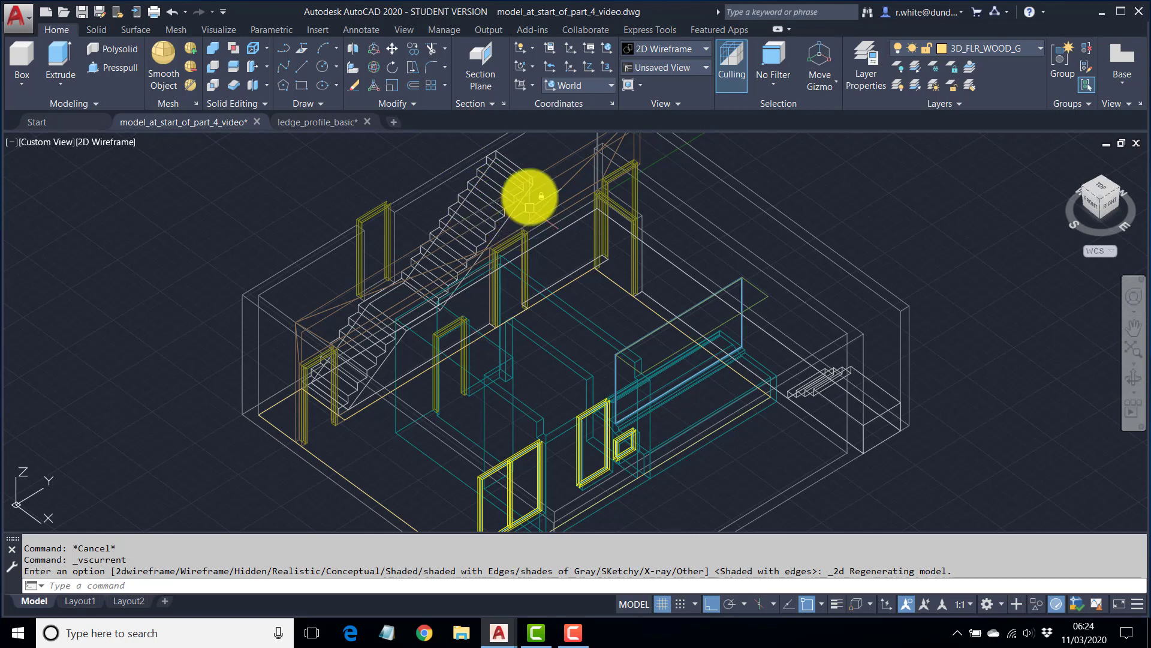
middle_drag(488, 218, 460, 244)
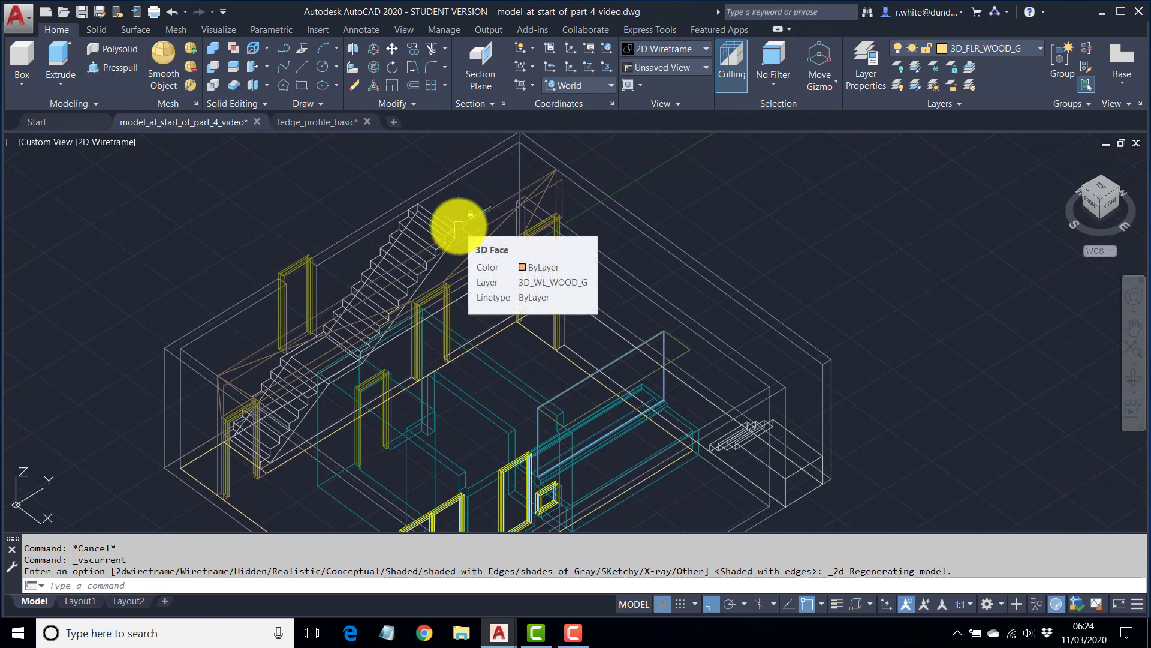
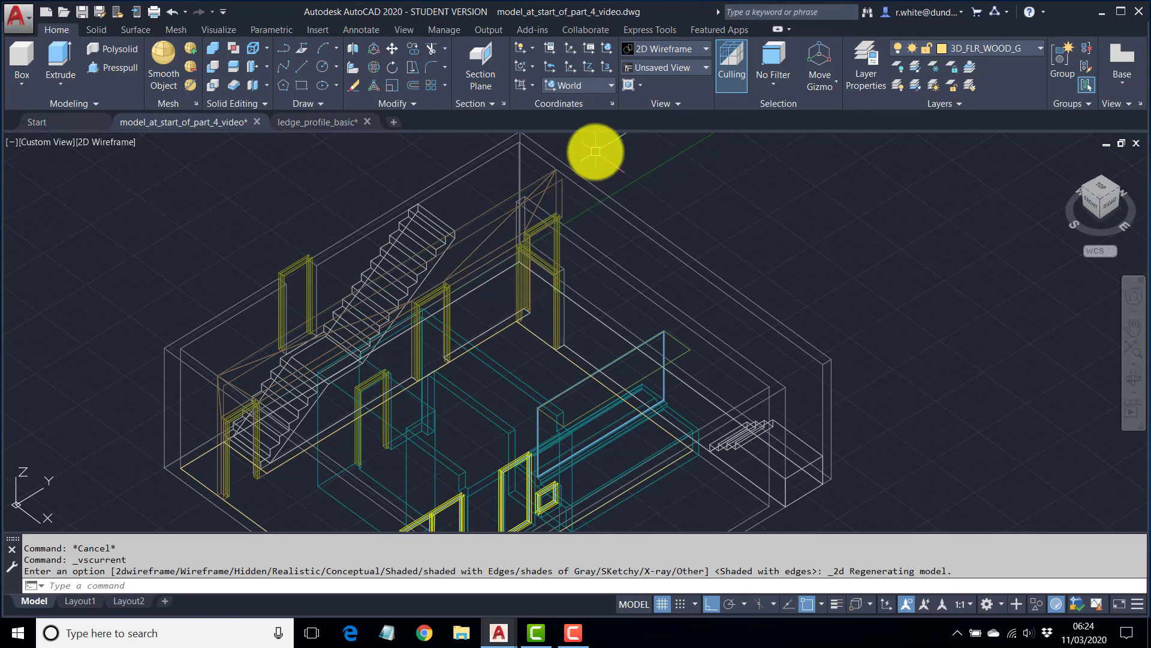
Try to add a new layer named 3D_CEIL_G in the layer manager, and delete the extra layer.
click(866, 59)
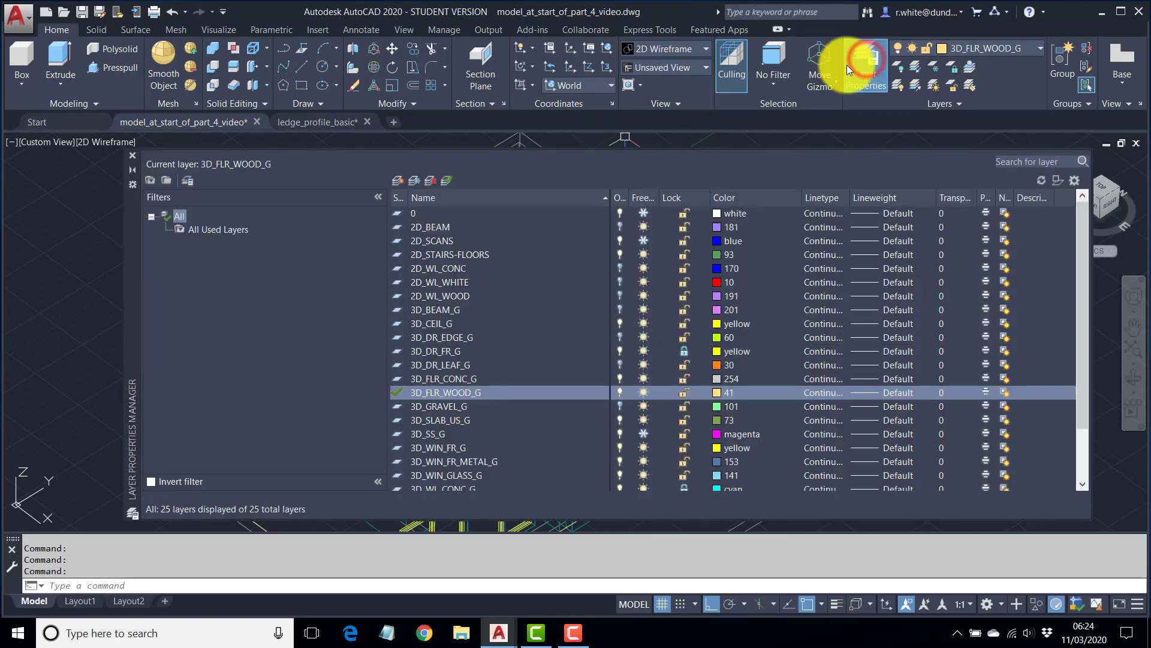
click(399, 180)
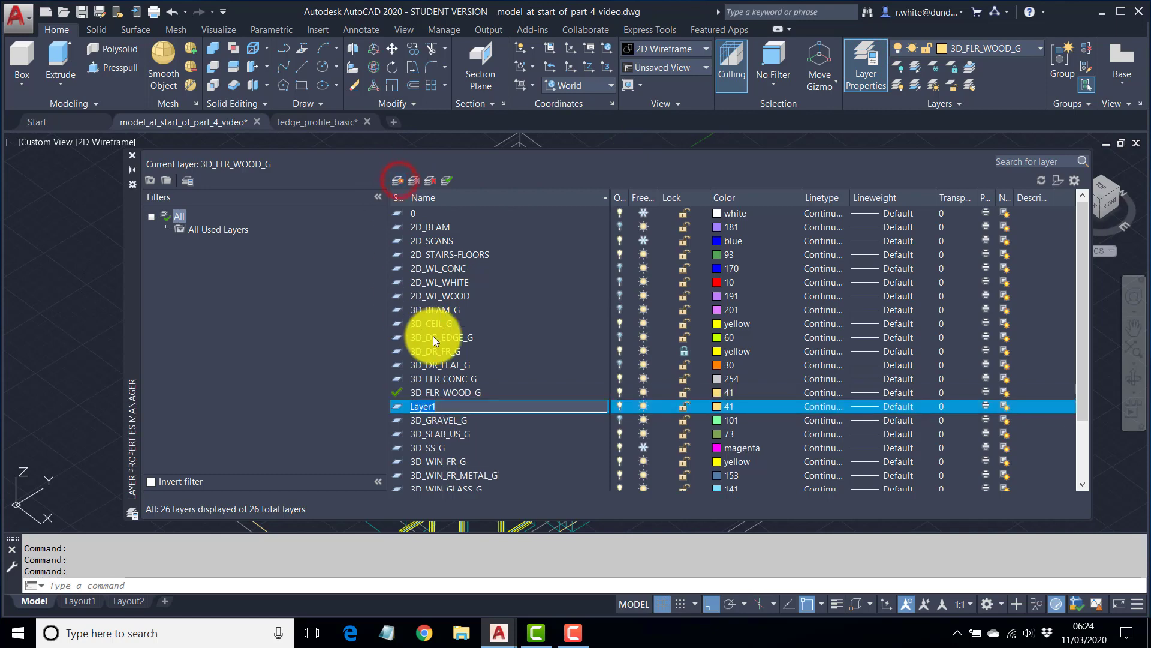
text(3D_CEIL_G)
click(716, 406)
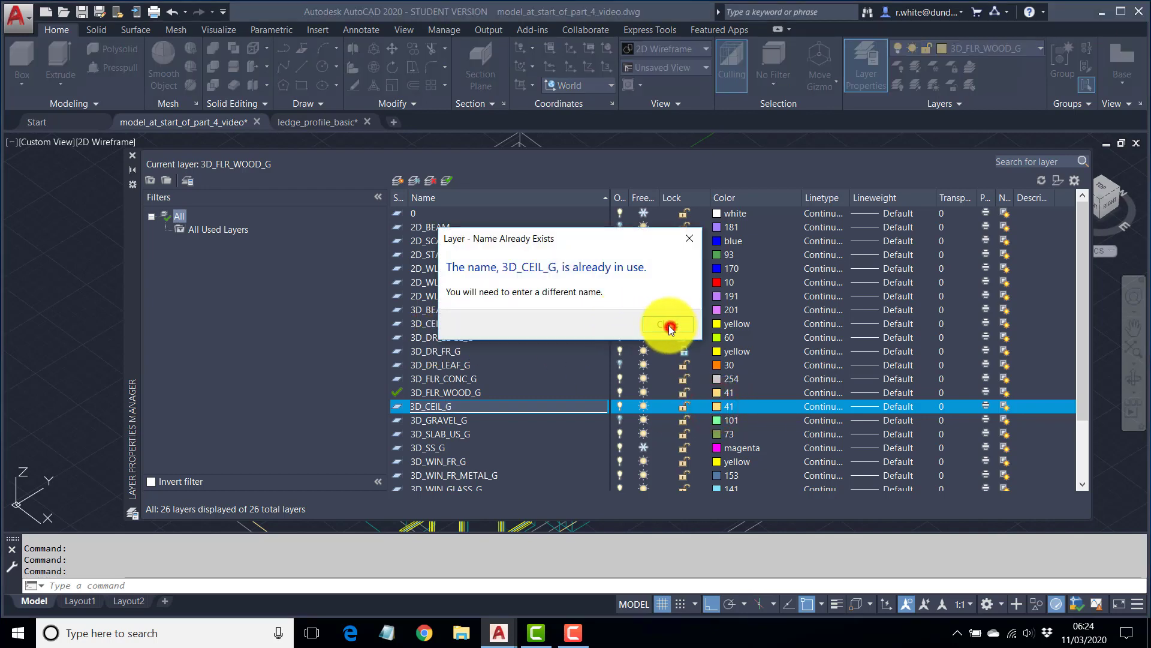
click(671, 327)
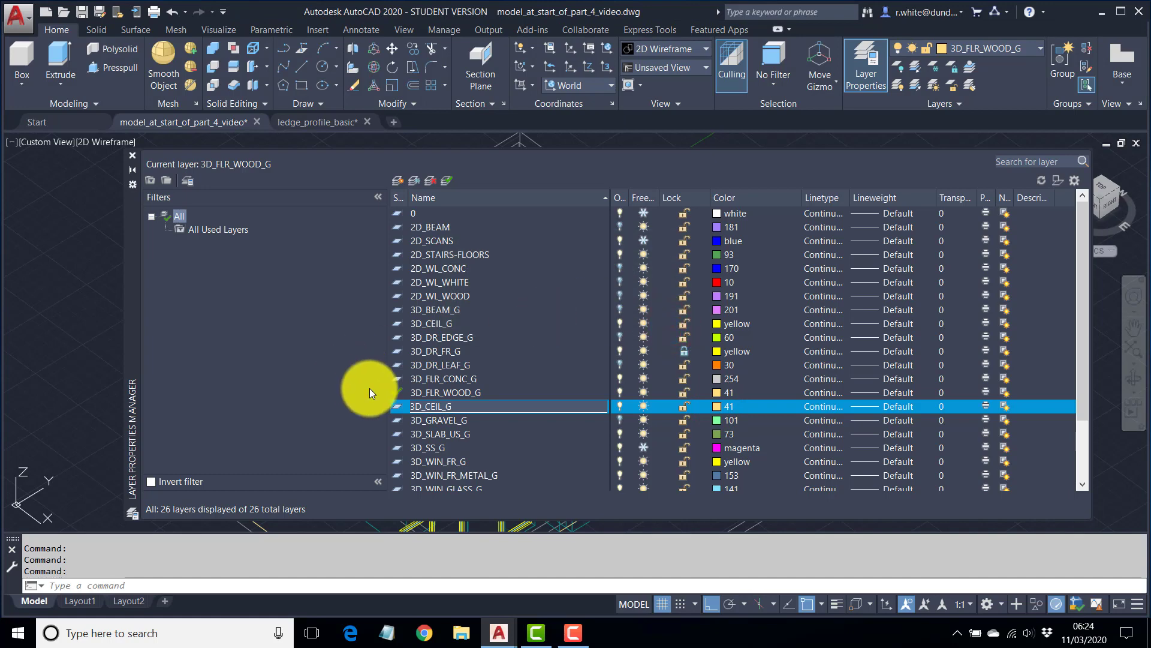
click(344, 289)
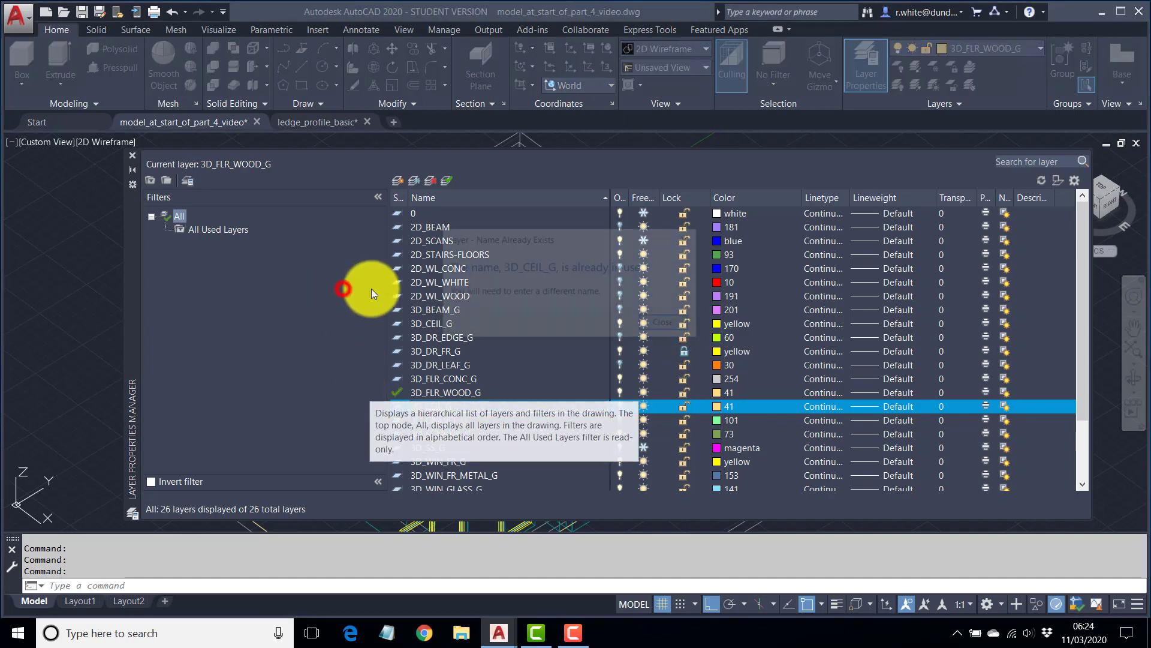
click(689, 239)
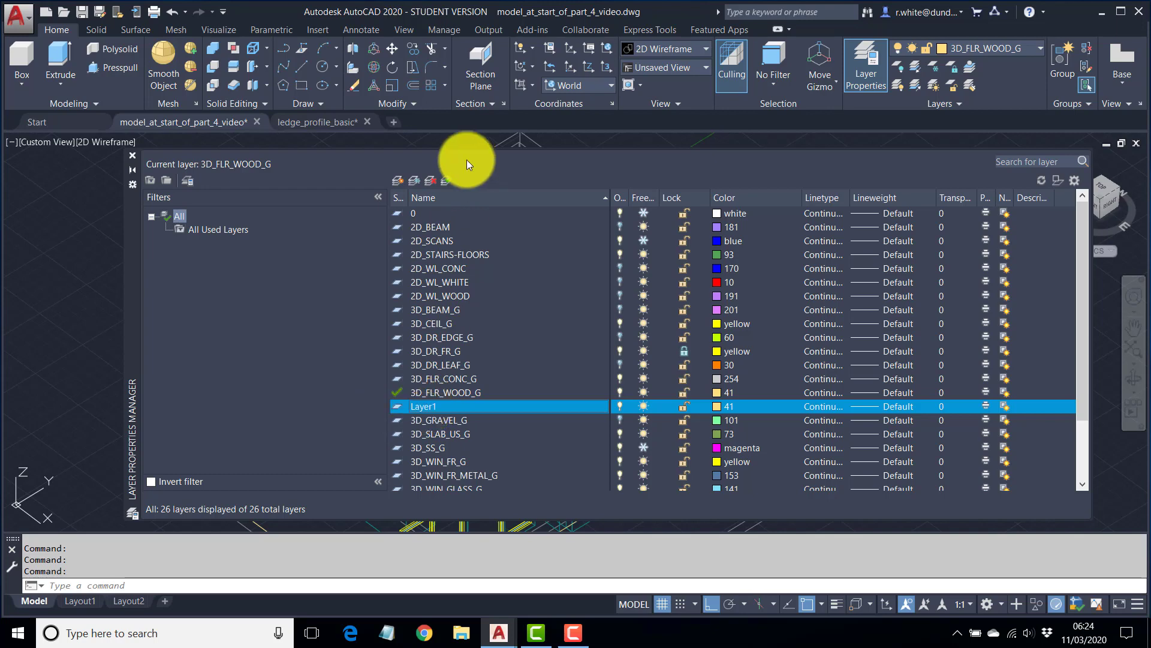
click(430, 179)
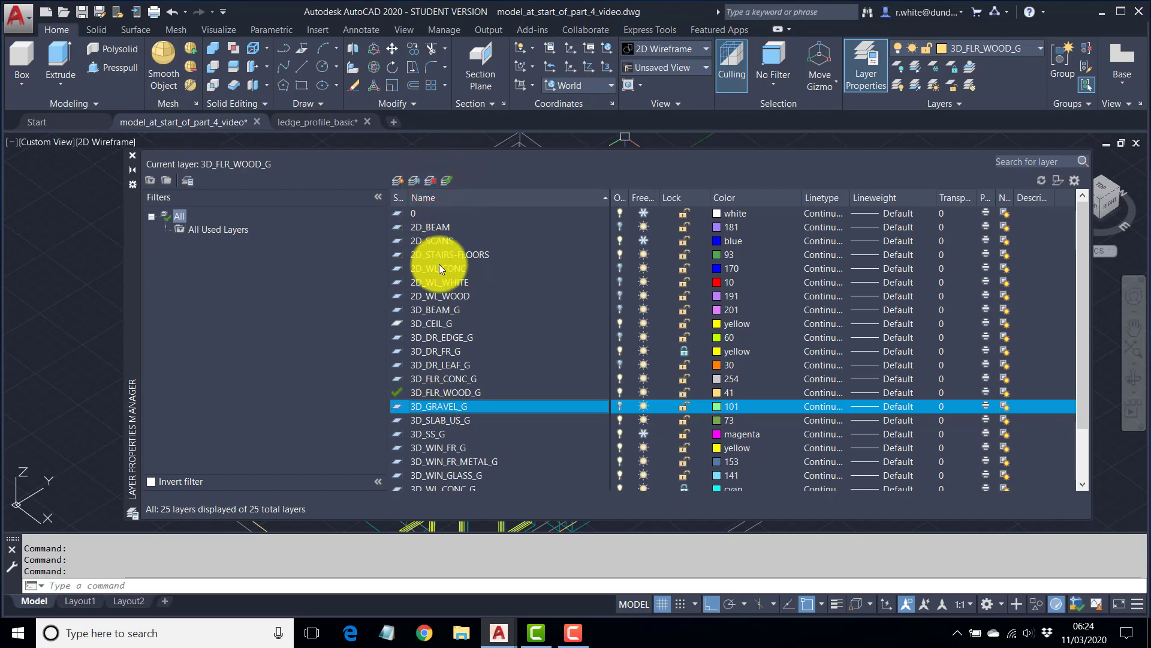
Make the existing 3D_CEIL_G layer current and close the layer manager.
click(427, 323)
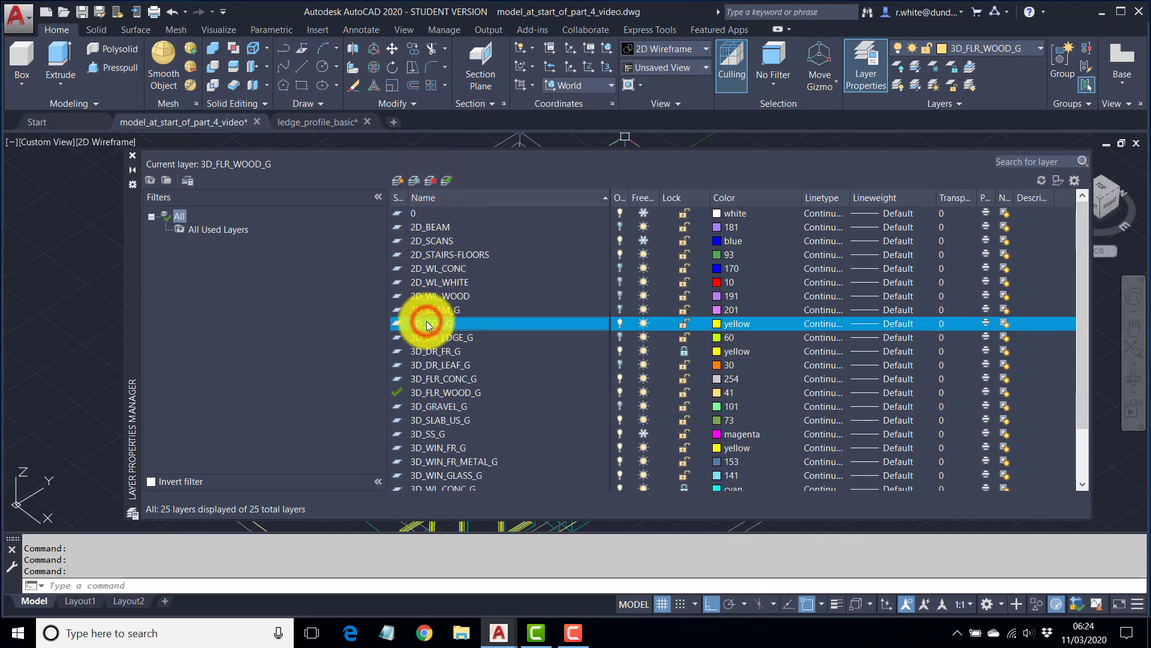
click(446, 181)
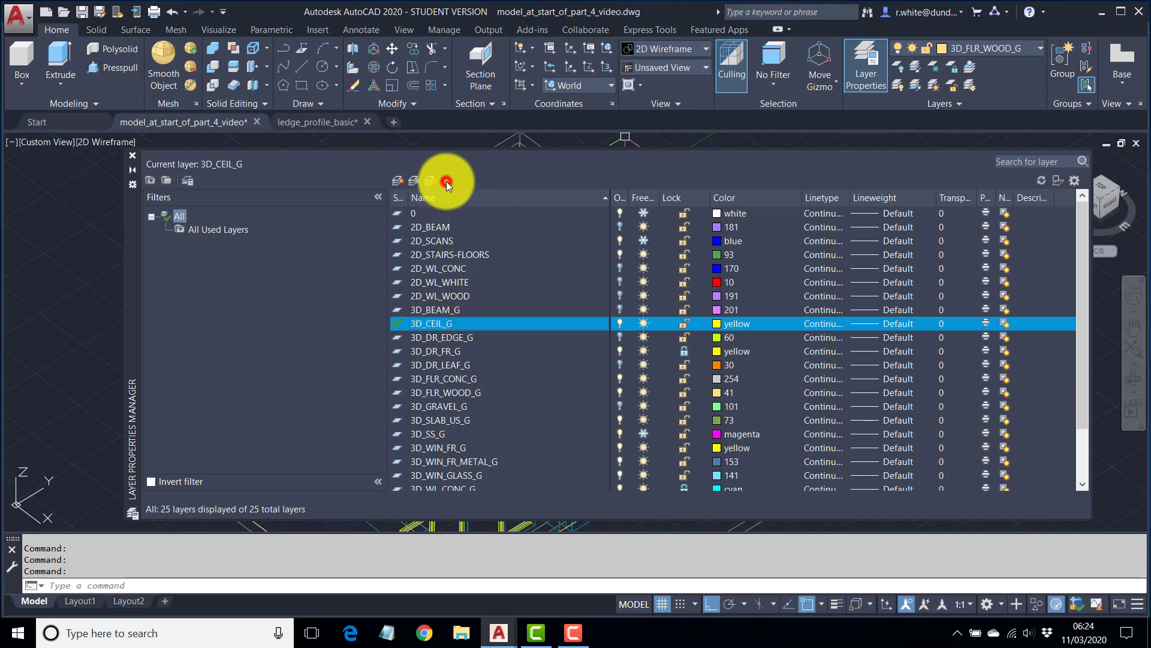
click(131, 154)
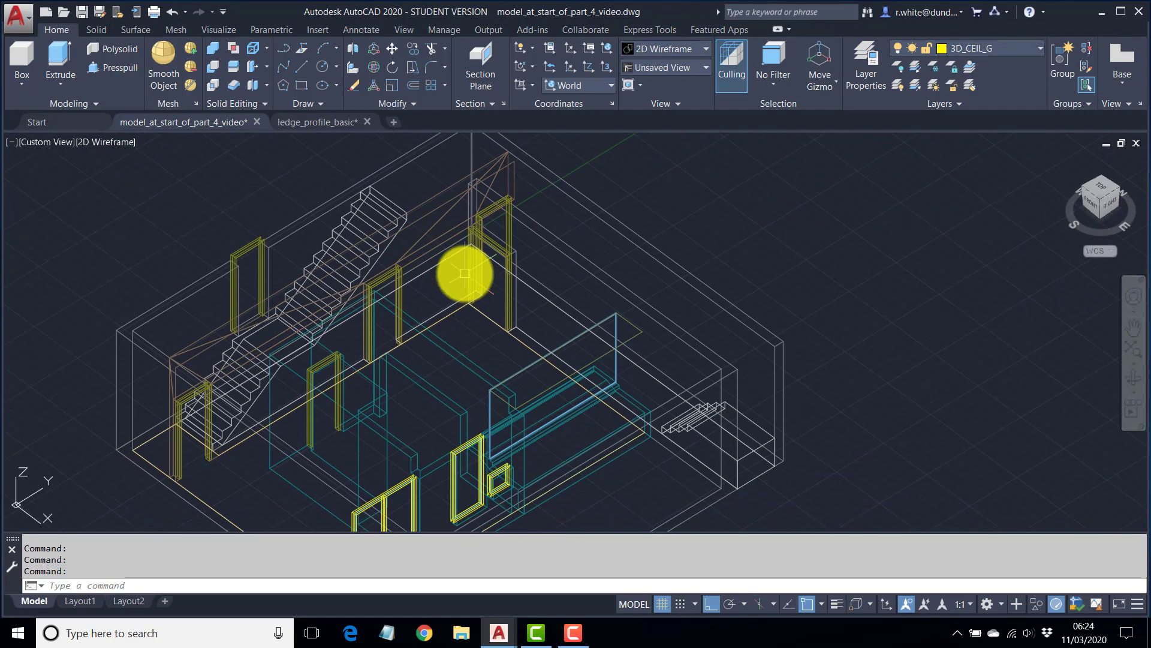
middle_drag(464, 272, 604, 271)
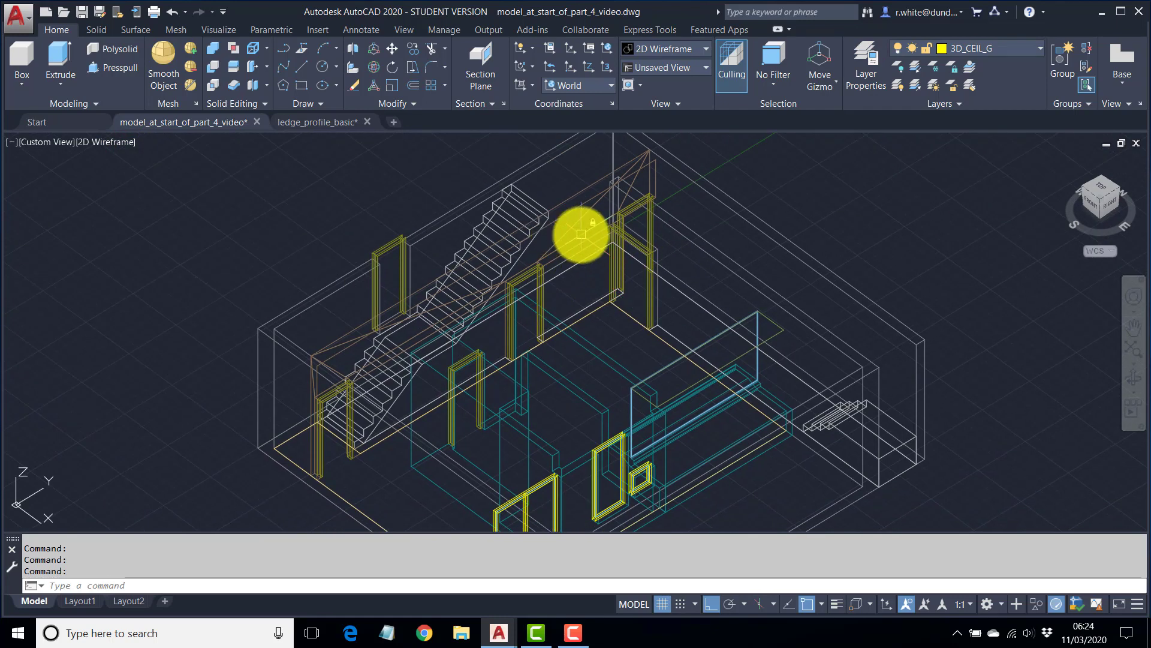
scroll(763, 315, up, 4)
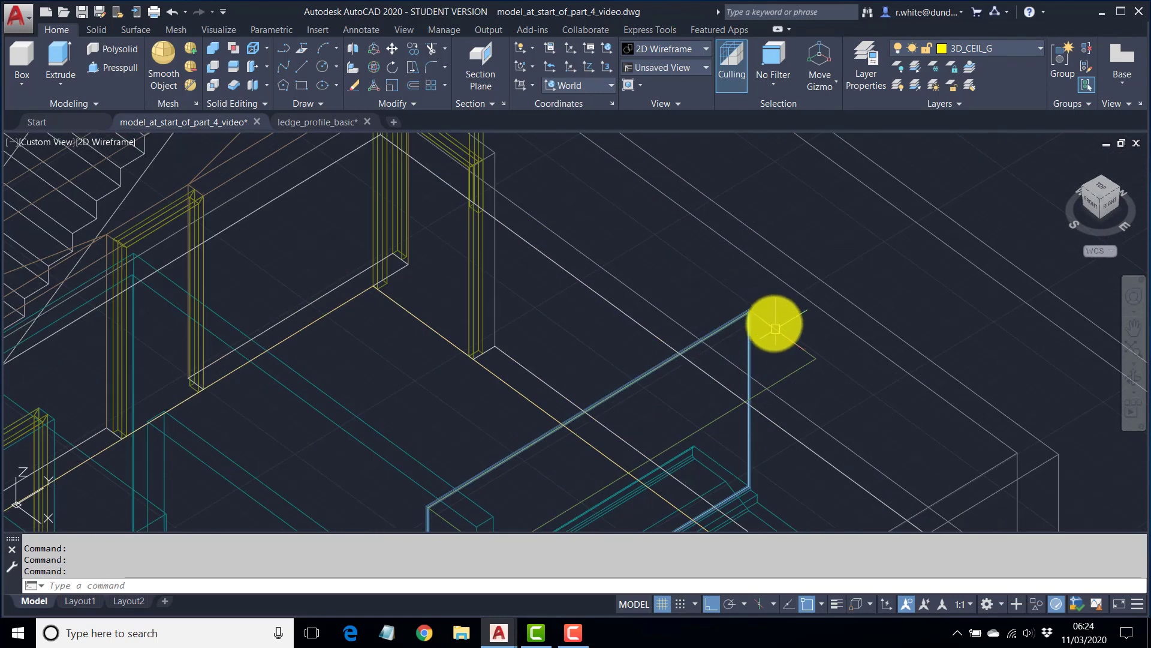
Clear the selection of the 3D_SLAB_US_G outline and set the coordinate system to Right.
scroll(791, 339, down, 4)
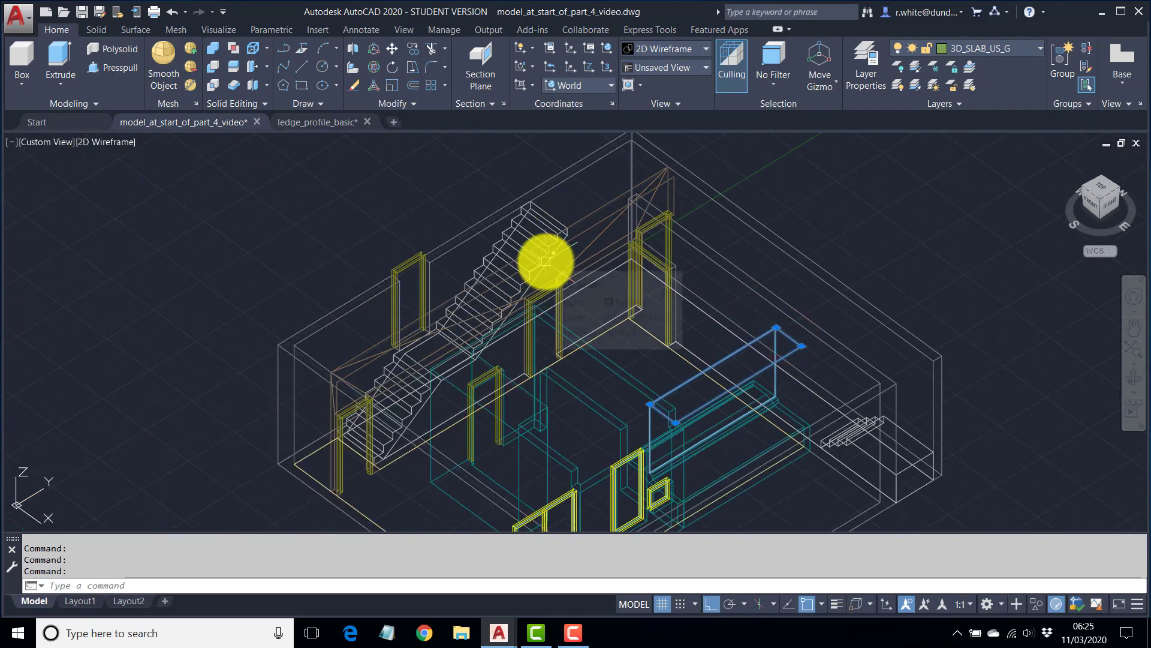
key(Escape)
key(Escape)
key(Escape)
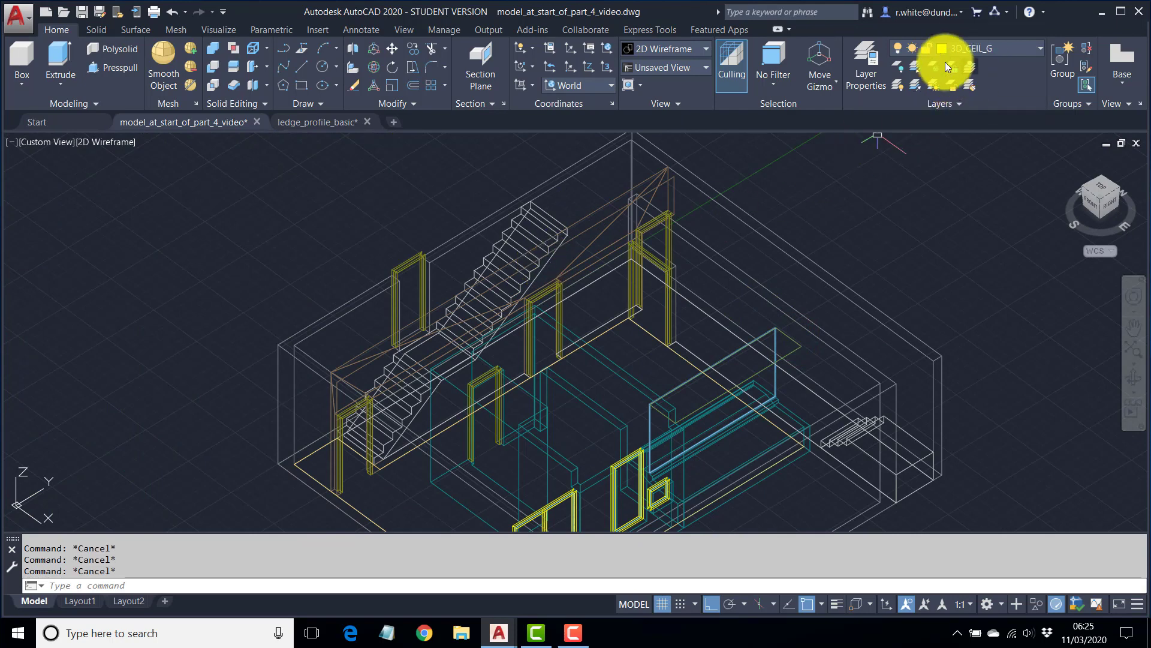
click(602, 82)
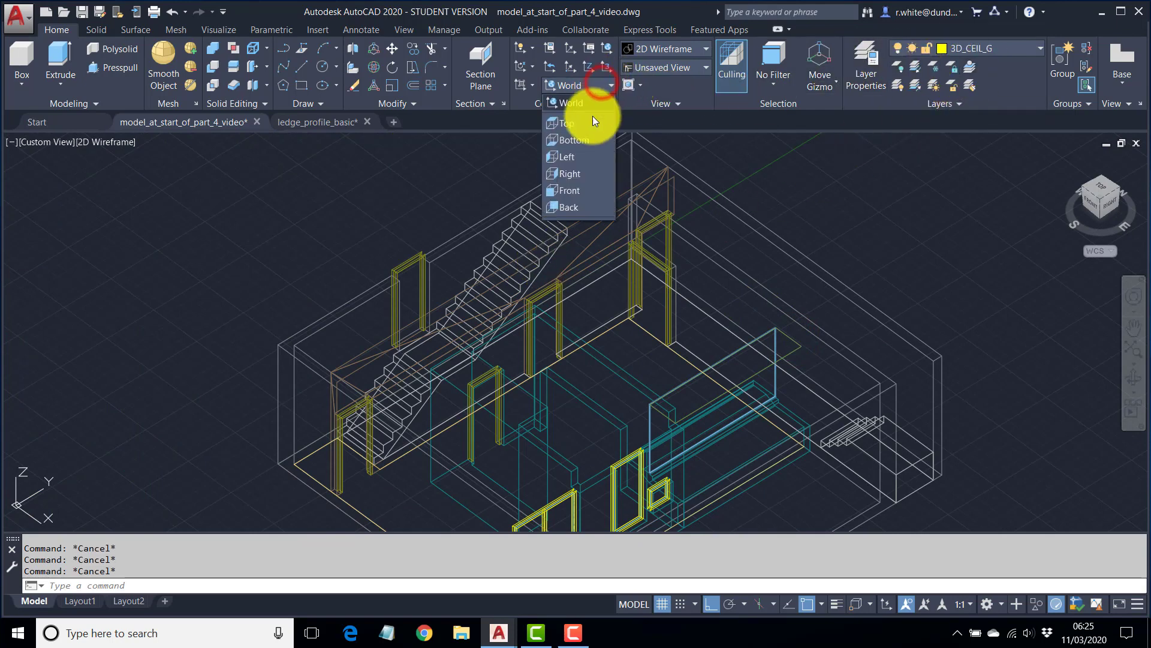
click(574, 173)
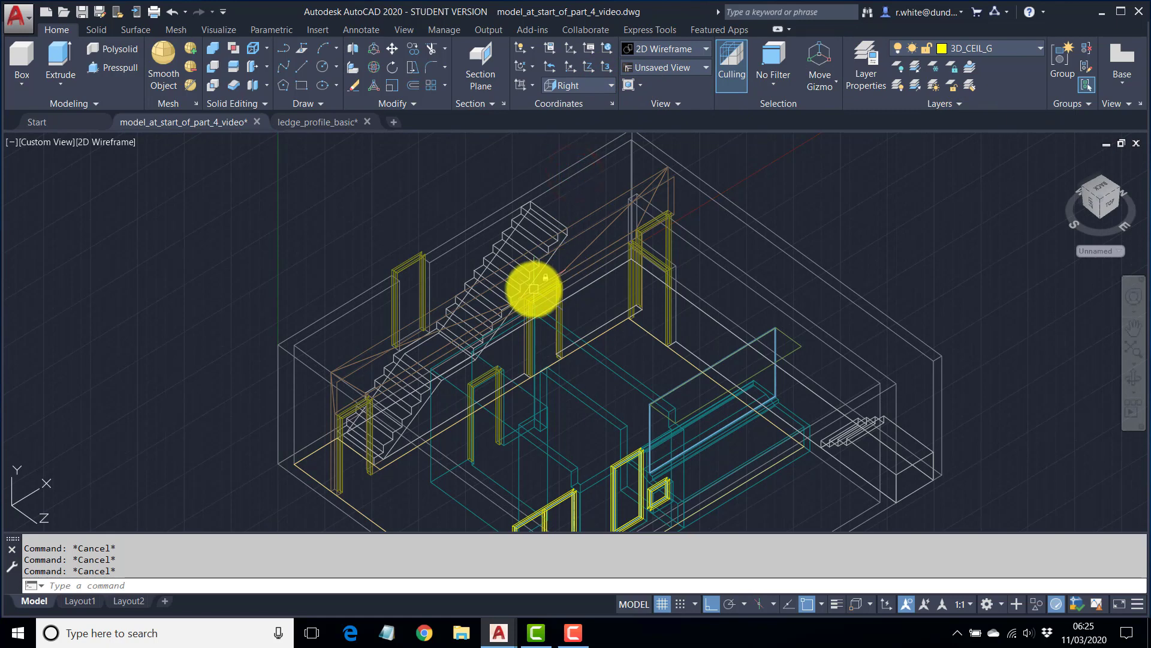
Draw a line along one underside edge of the upper stair flight, from its top end to its bottom end.
scroll(530, 270, up, 5)
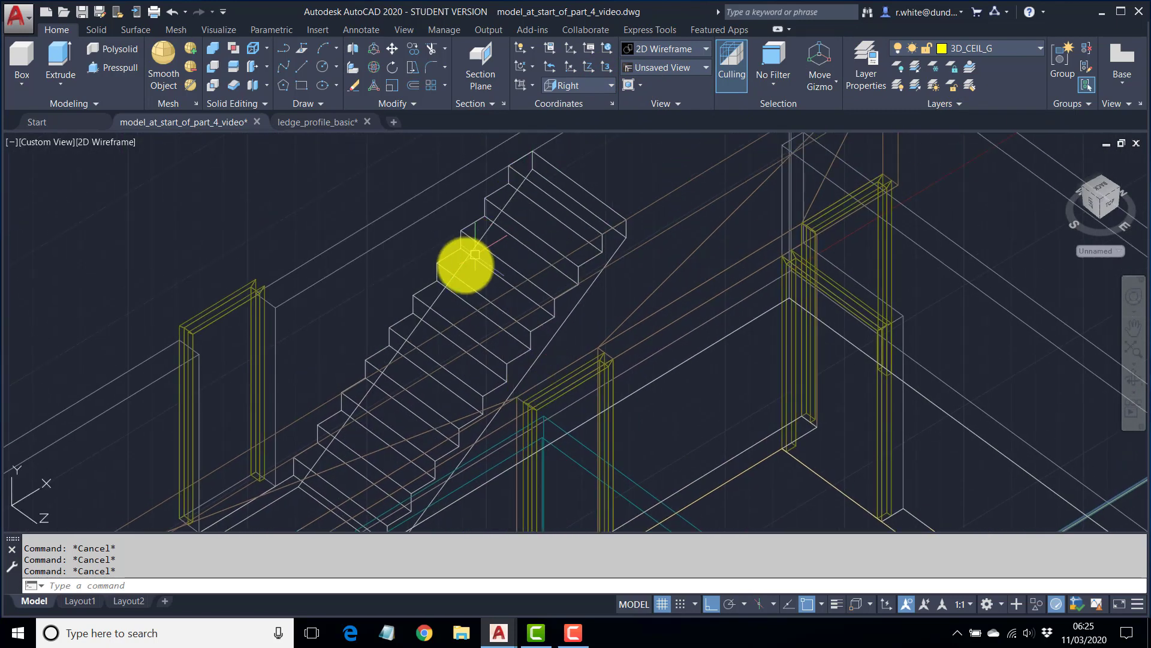
text(l)
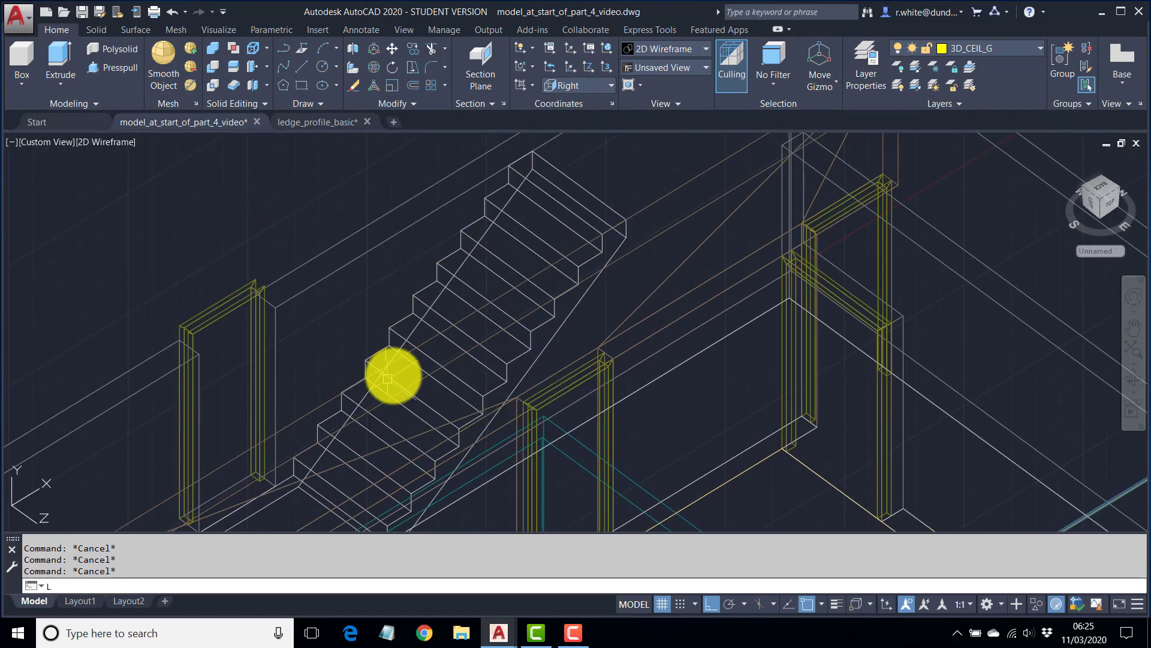
key(Return)
click(533, 170)
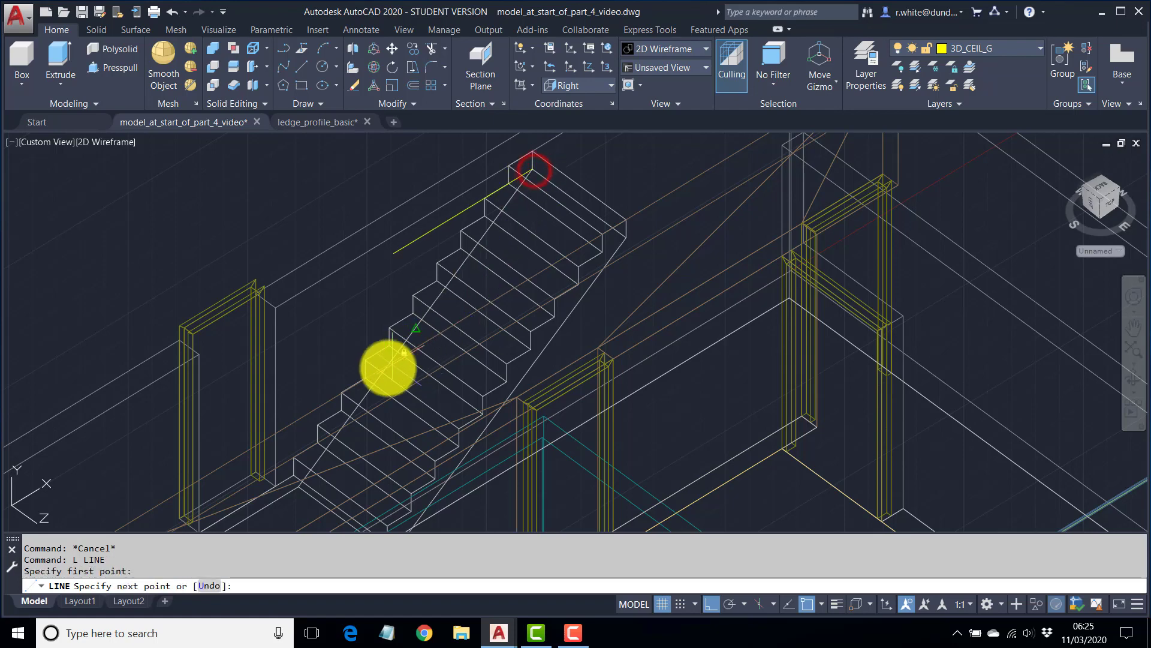
click(304, 485)
key(Return)
Draw a horizontal construction line from the outer corner of the 3D_SLAB_US_G outline, along its long side.
scroll(458, 360, down, 5)
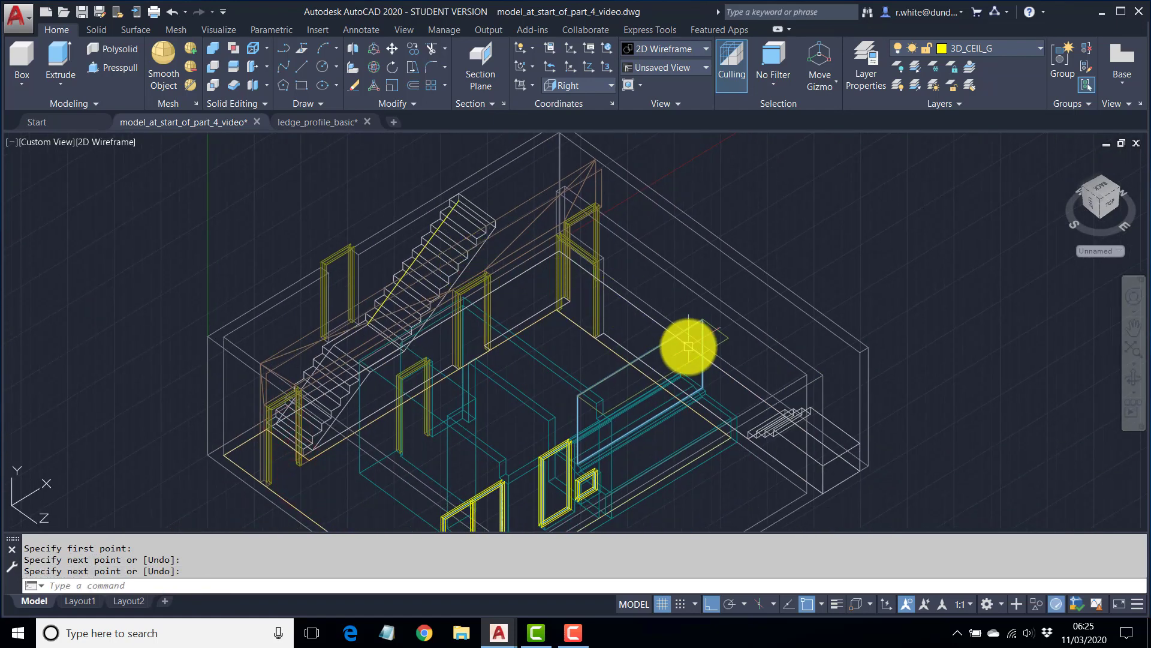
key(Escape)
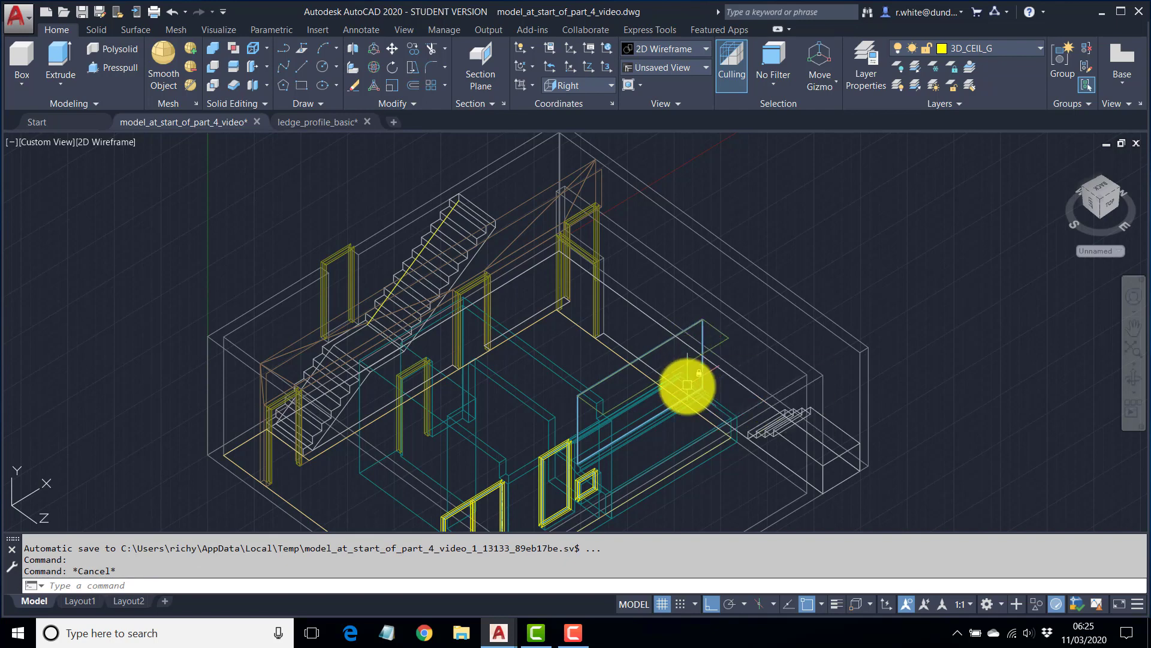
text(L)
key(Return)
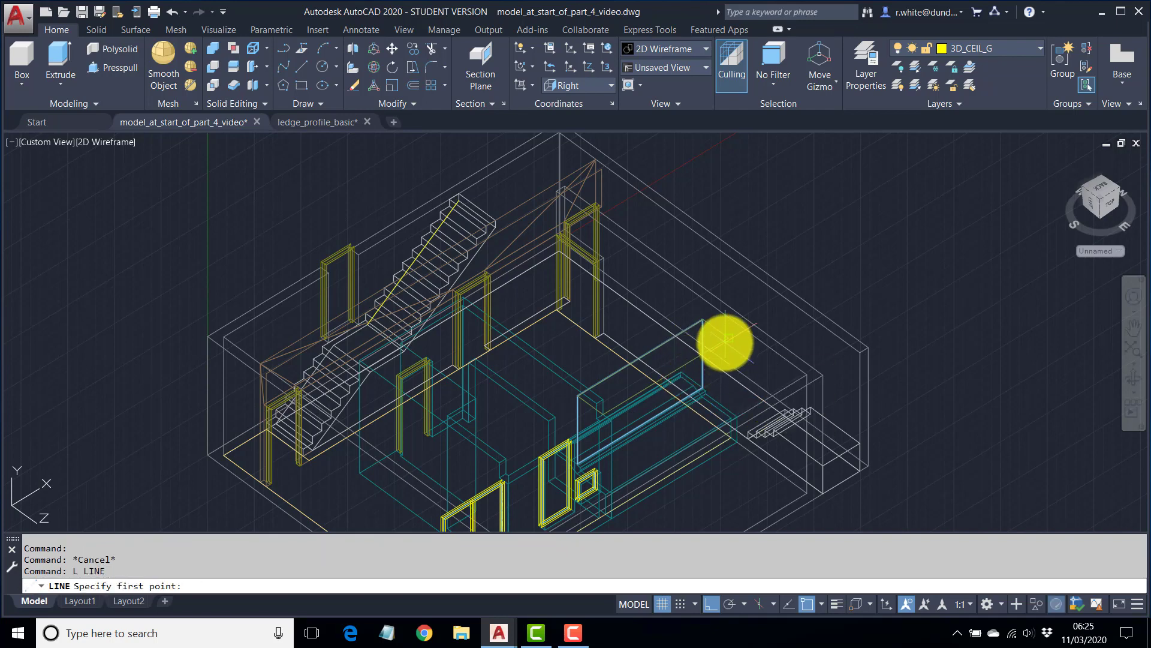
click(725, 339)
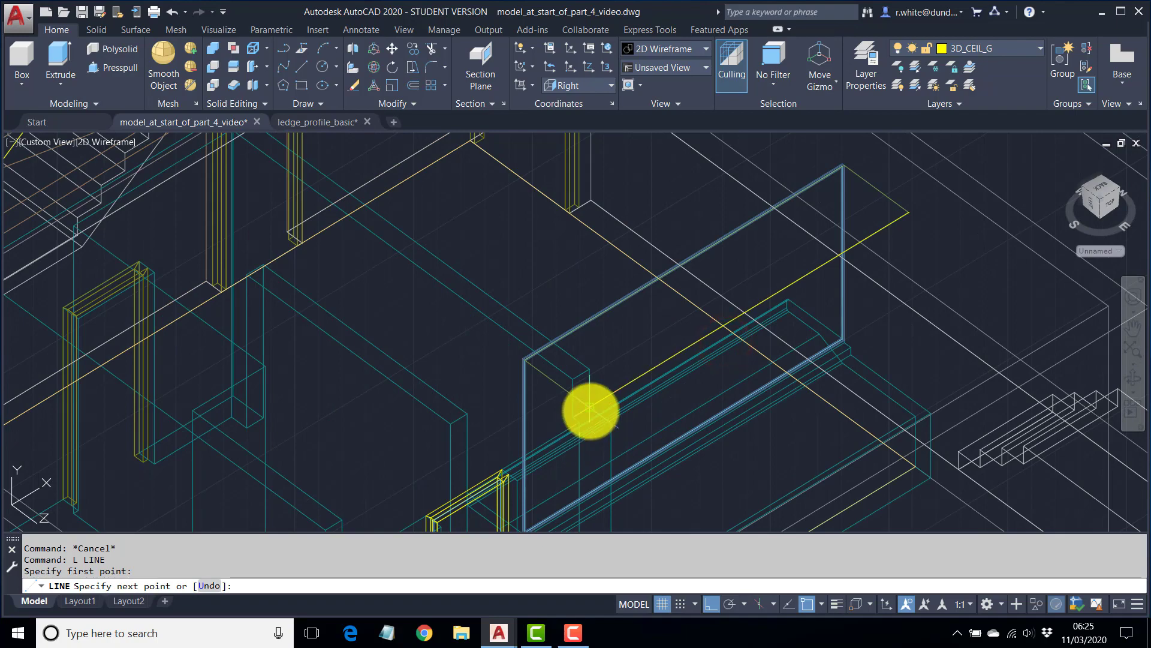
scroll(591, 412, up, 2)
click(592, 400)
key(Return)
scroll(610, 301, down, 8)
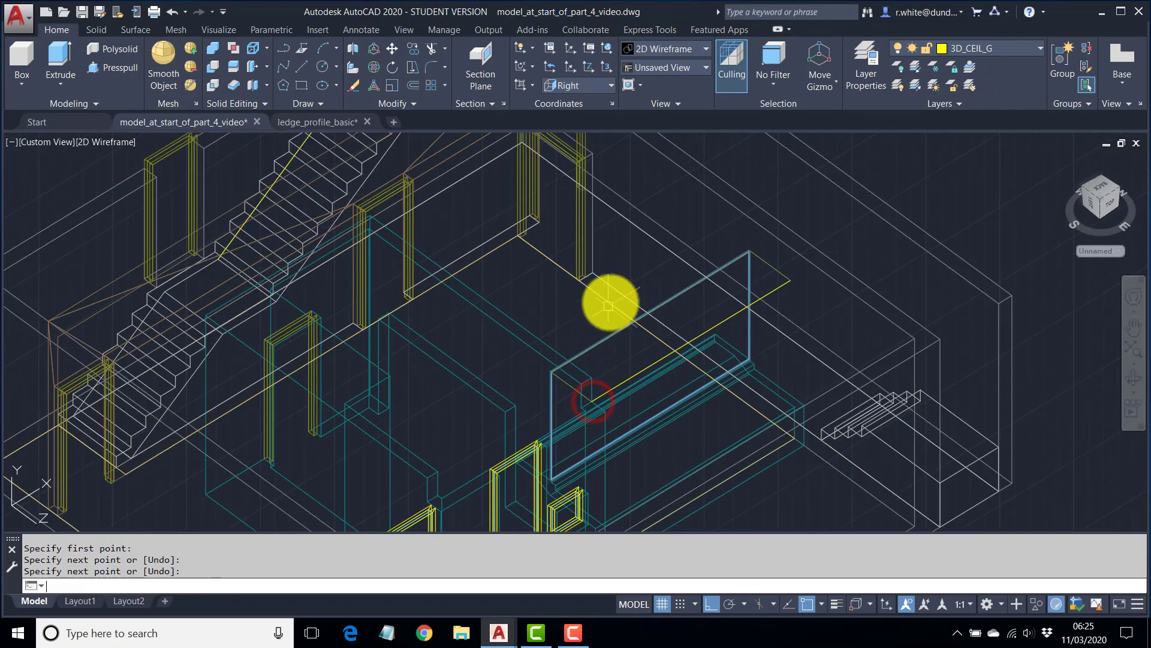
Trim away the lower part of the line under the stairs, using the horizontal construction line as the cutting edge.
mouse_move(670, 379)
shift+middle_down()
mouse_move(655, 368)
mouse_move(668, 381)
shift+middle_up()
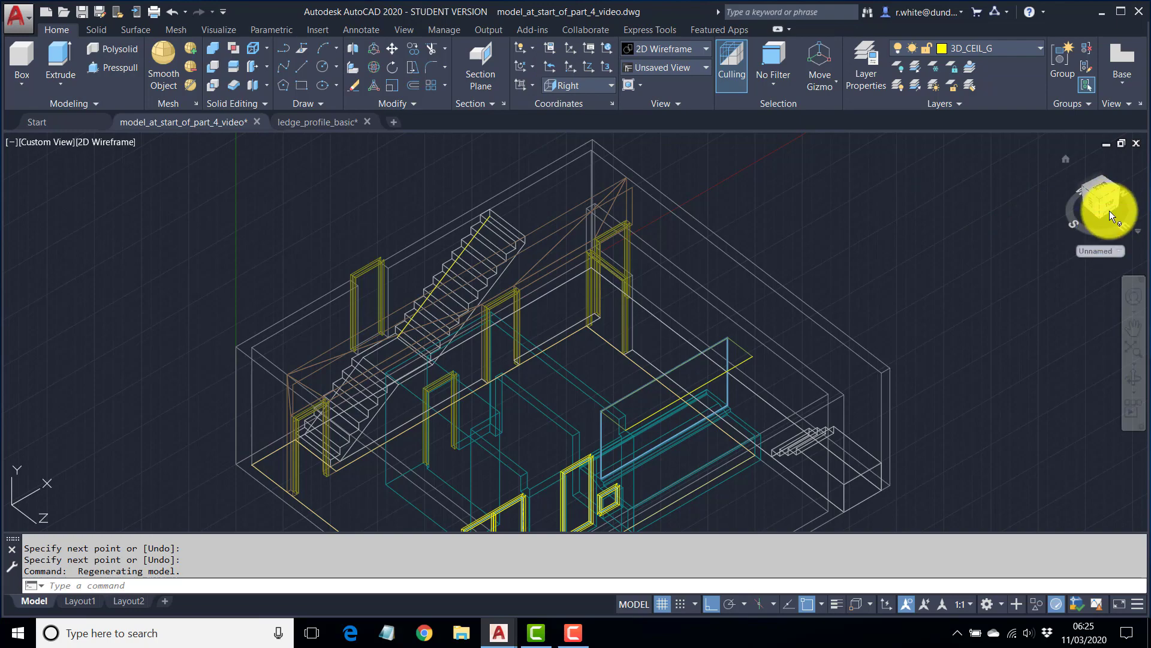
mouse_move(721, 344)
shift+middle_down()
mouse_move(663, 322)
mouse_move(641, 264)
mouse_move(732, 329)
mouse_move(735, 354)
shift+middle_up()
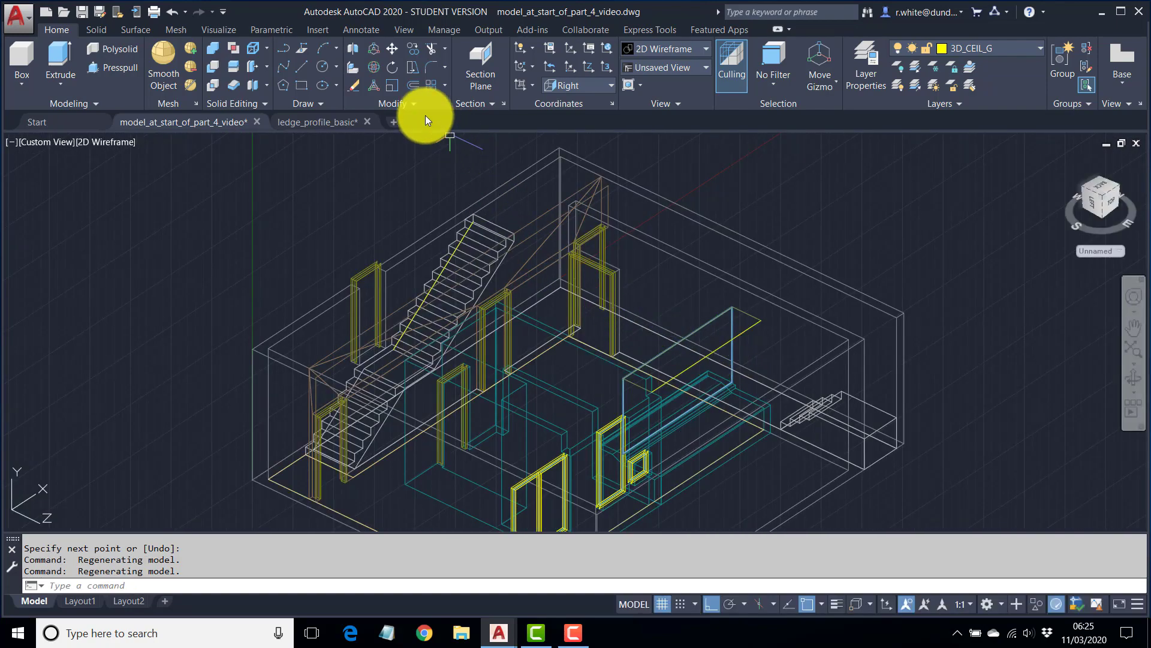
click(432, 48)
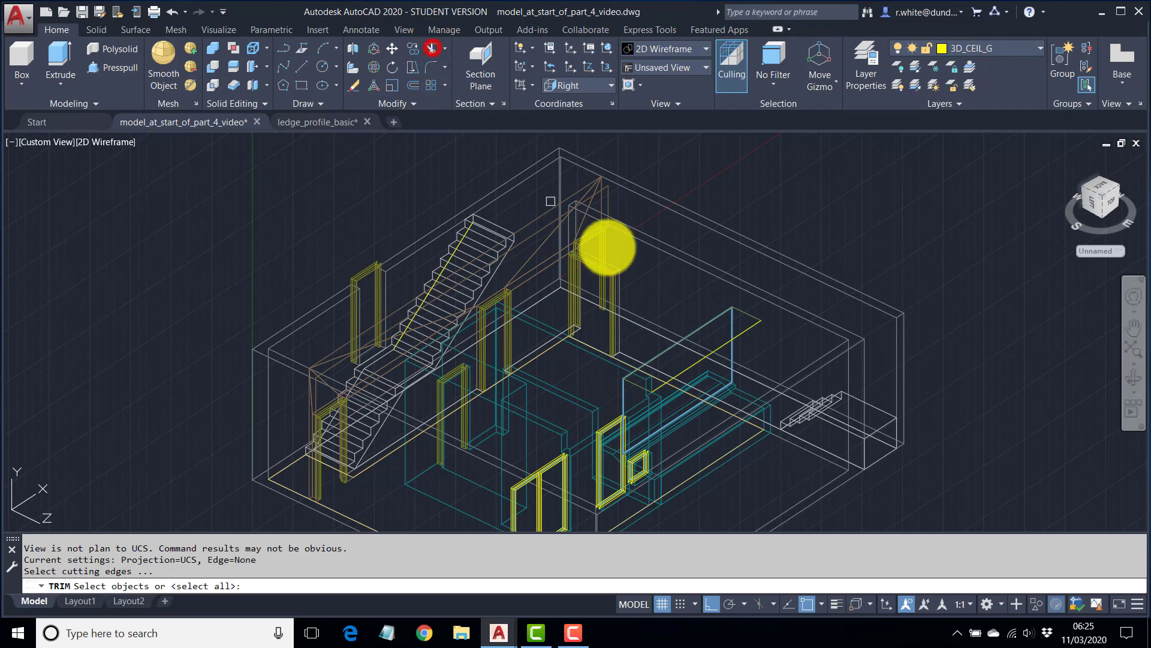
click(715, 351)
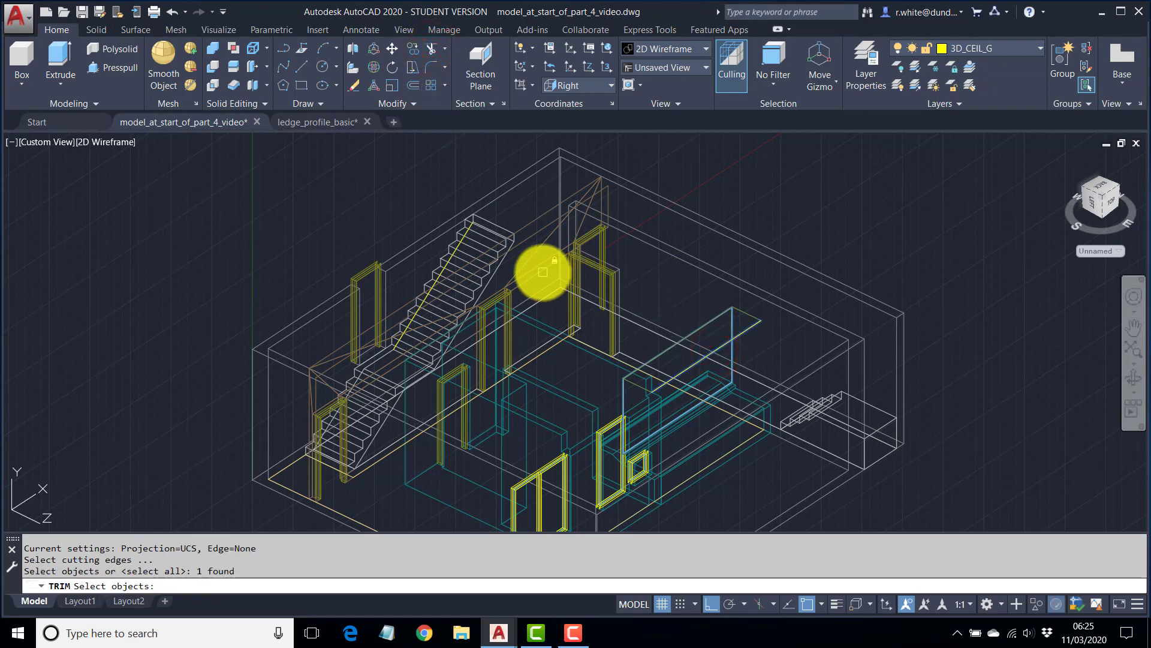
key(Return)
click(428, 301)
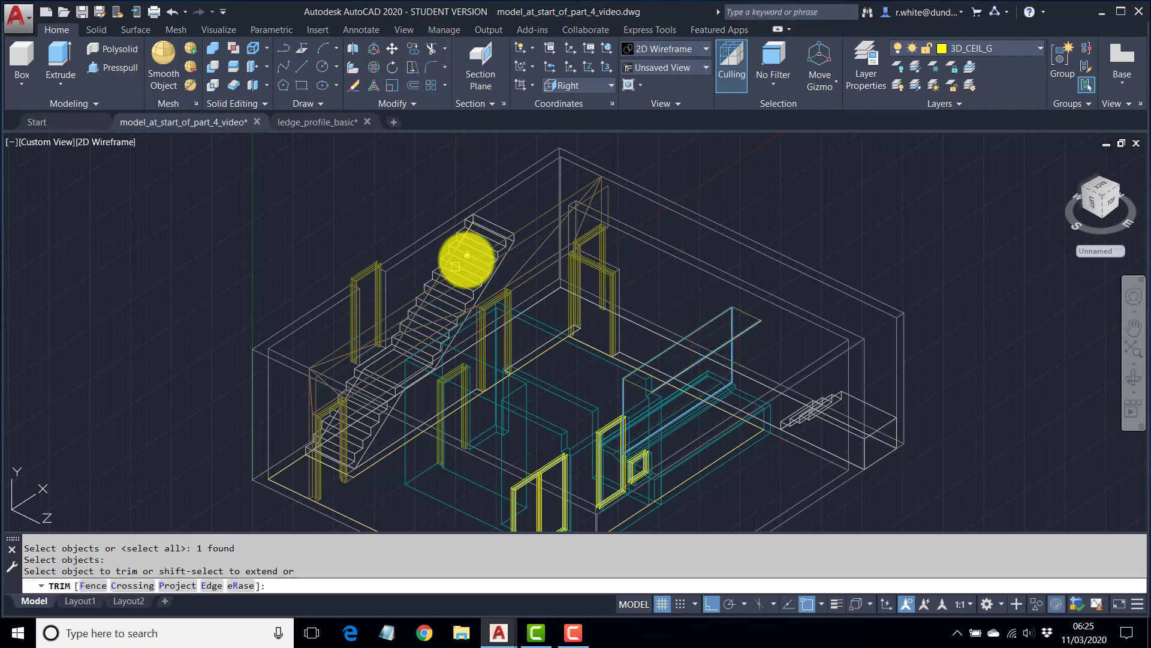
click(469, 239)
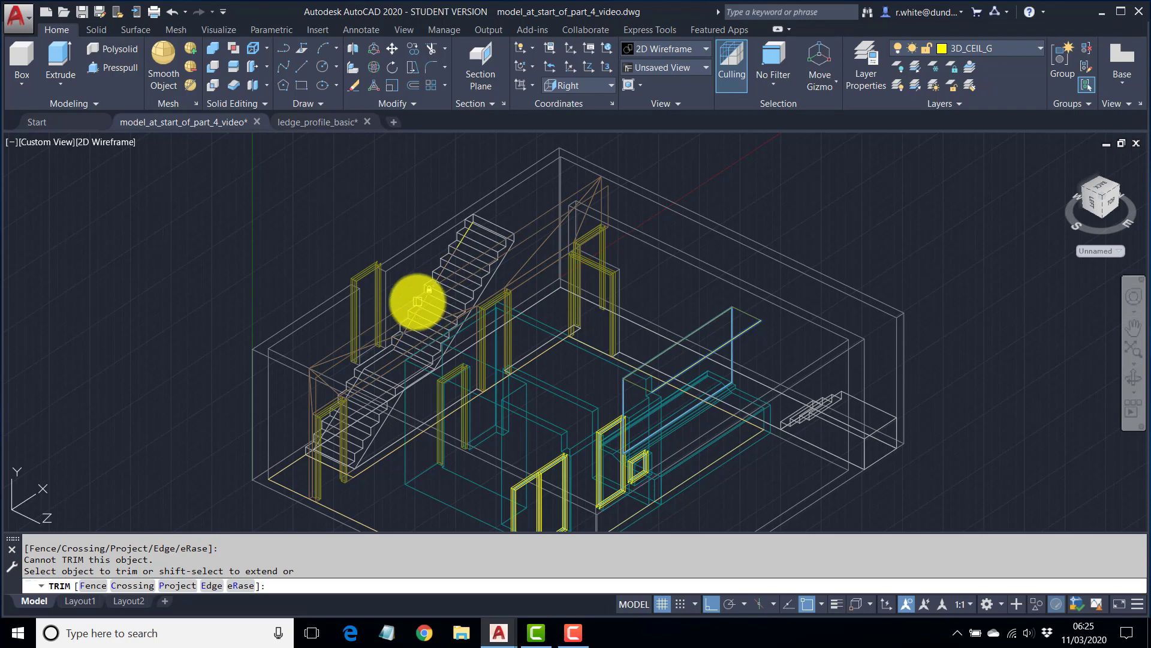
click(416, 306)
key(Return)
Copy the trimmed stair line to the other underside edge of the upper flight, from top corner to top corner.
scroll(458, 257, up, 4)
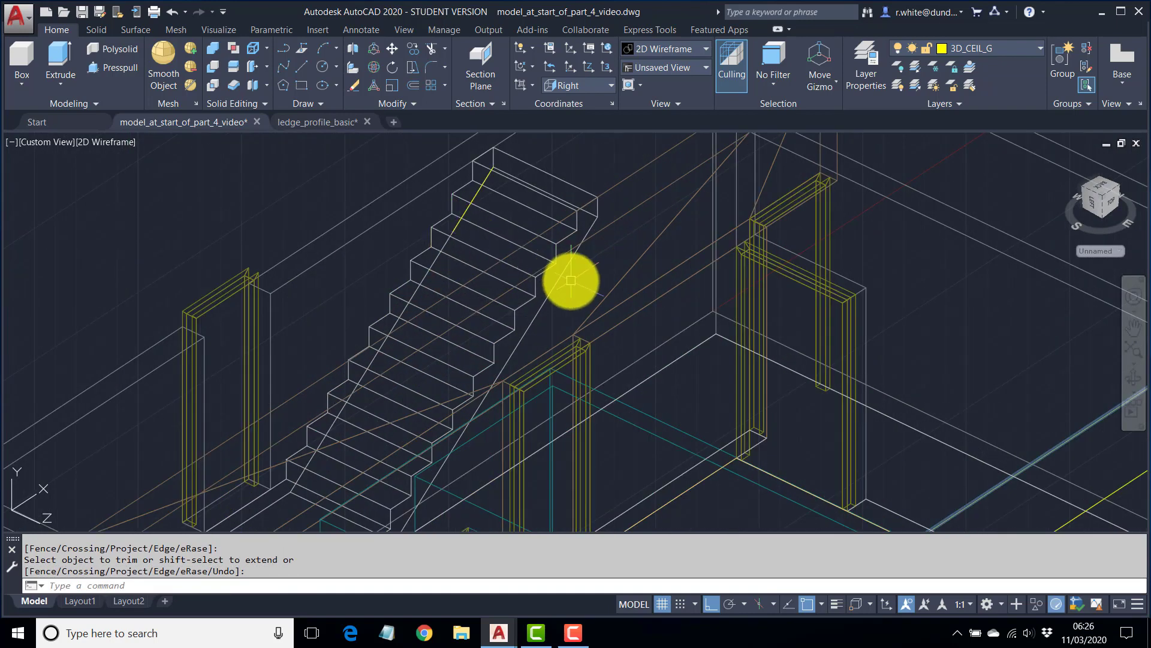
key(Escape)
key(Escape)
key(Escape)
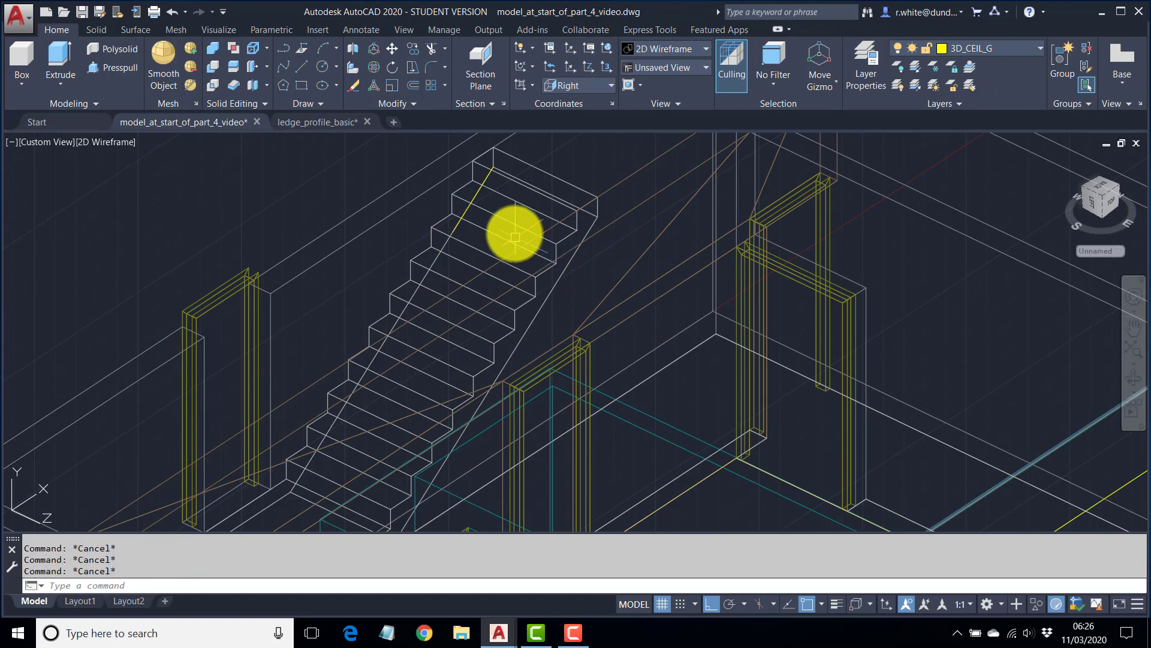
click(410, 48)
click(481, 180)
key(Return)
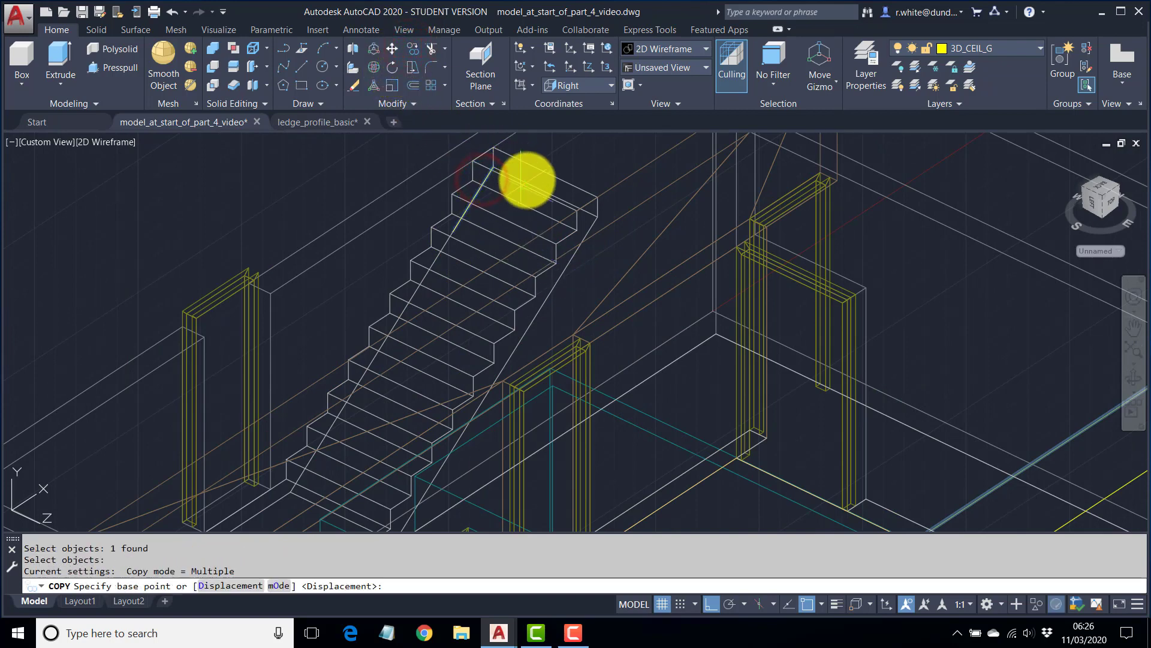
click(493, 167)
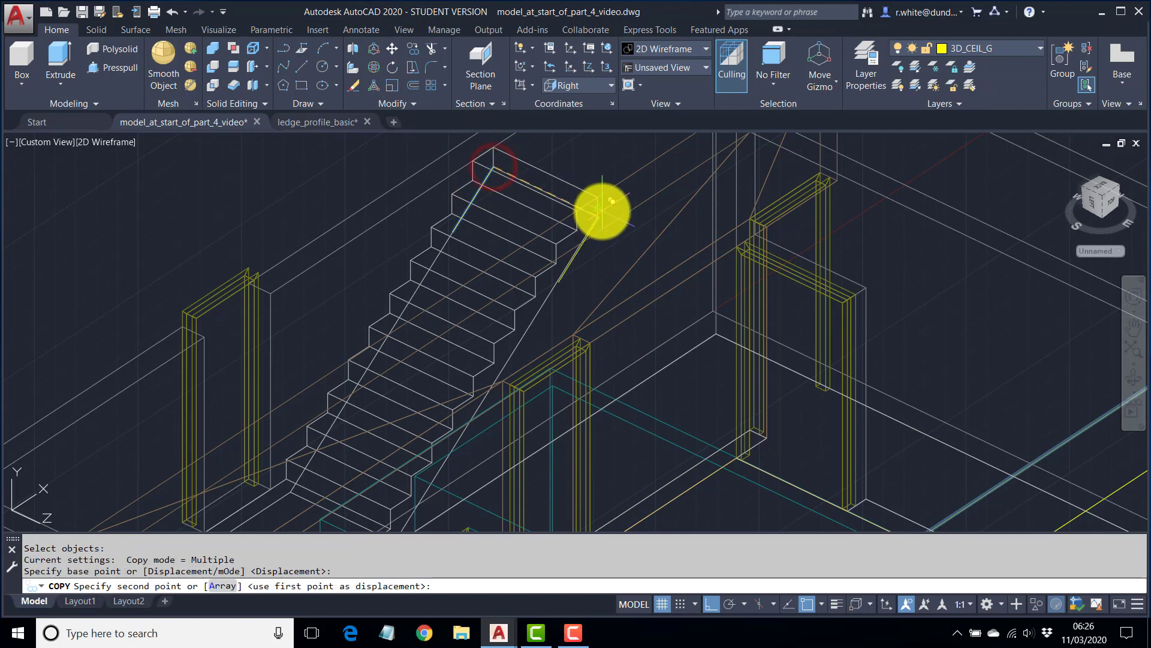
click(598, 216)
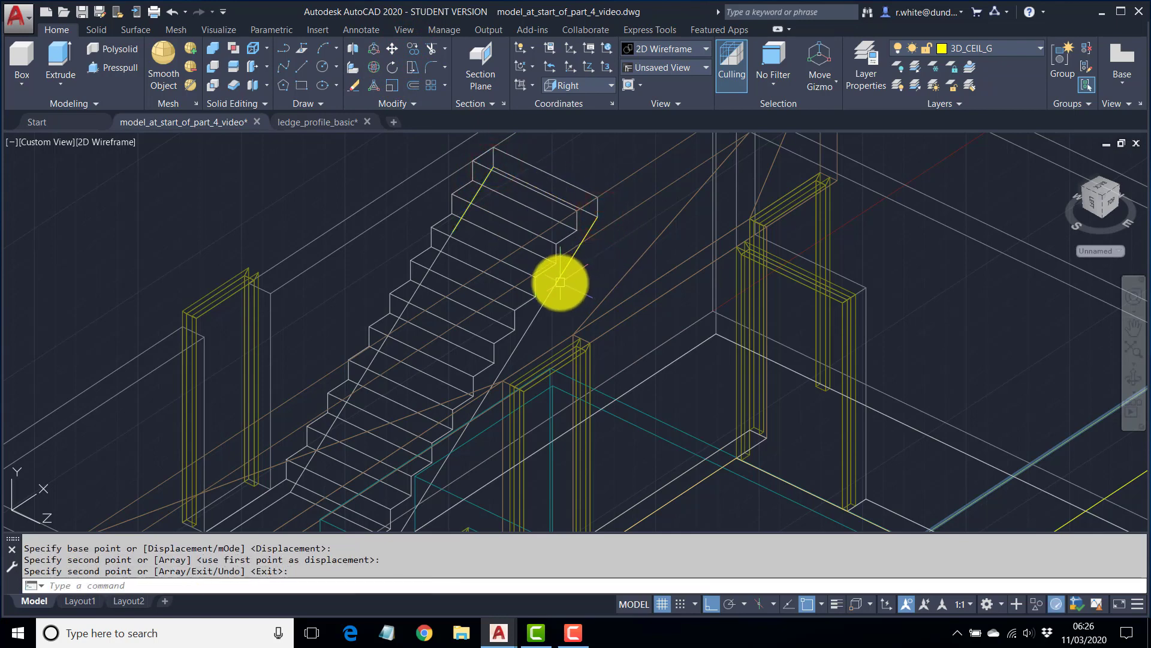
Restore the World coordinate system and delete the horizontal construction line at the slab outline.
scroll(555, 275, down, 2)
mouse_move(566, 282)
shift+middle_down()
mouse_move(576, 296)
mouse_move(557, 280)
shift+middle_up()
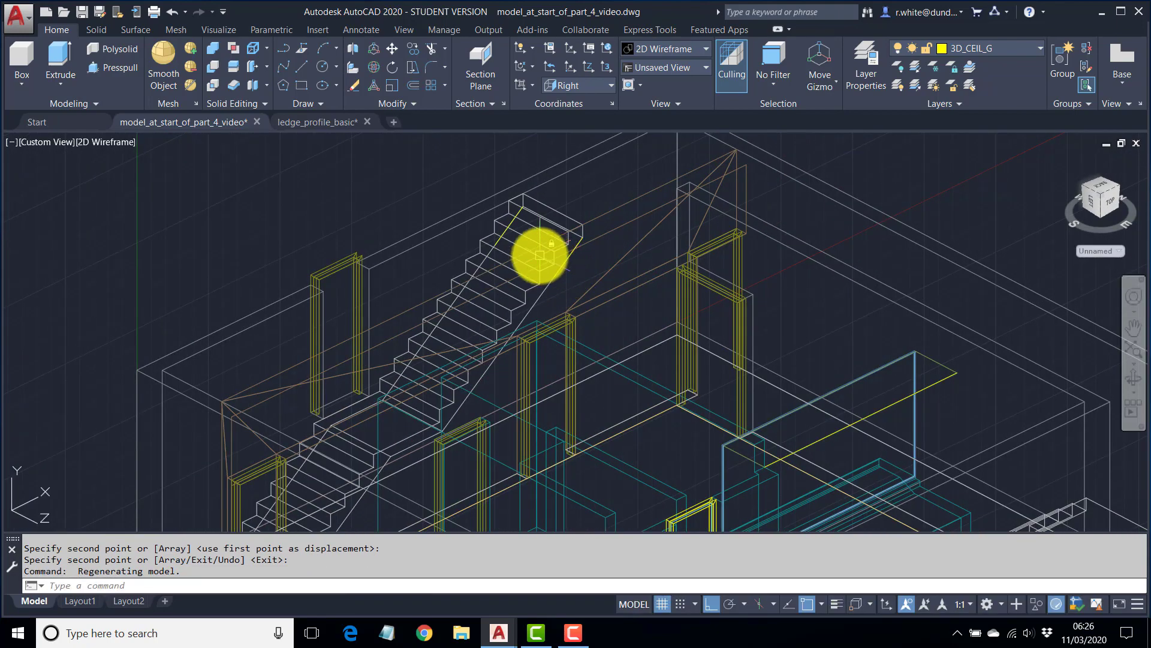
click(601, 84)
click(580, 107)
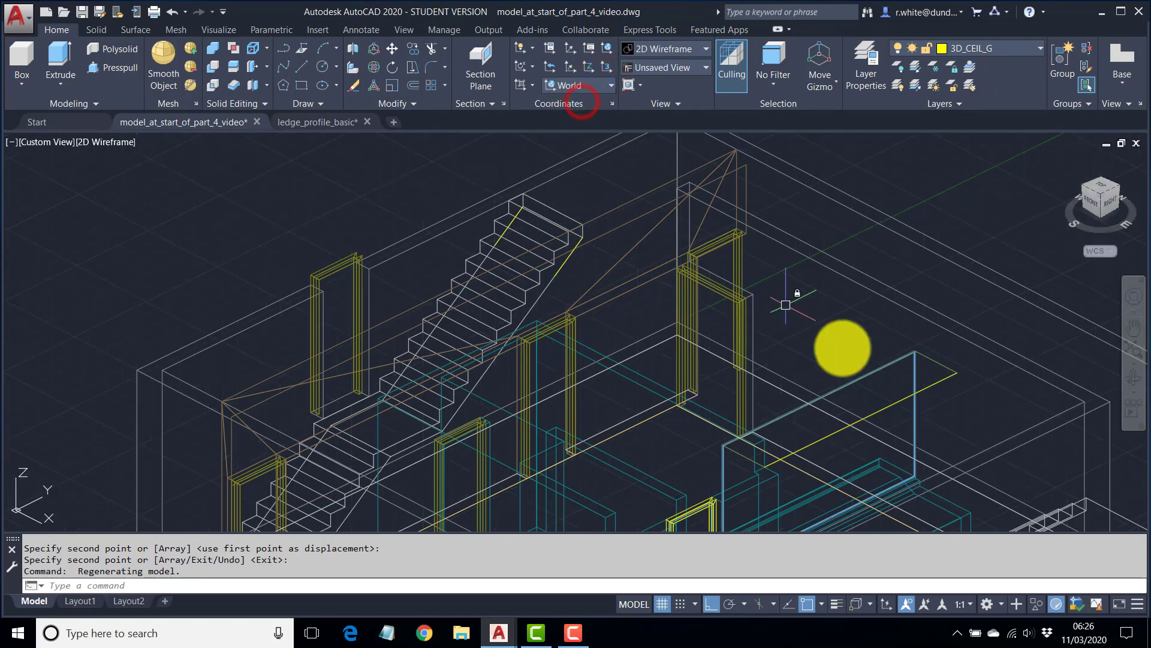
click(881, 413)
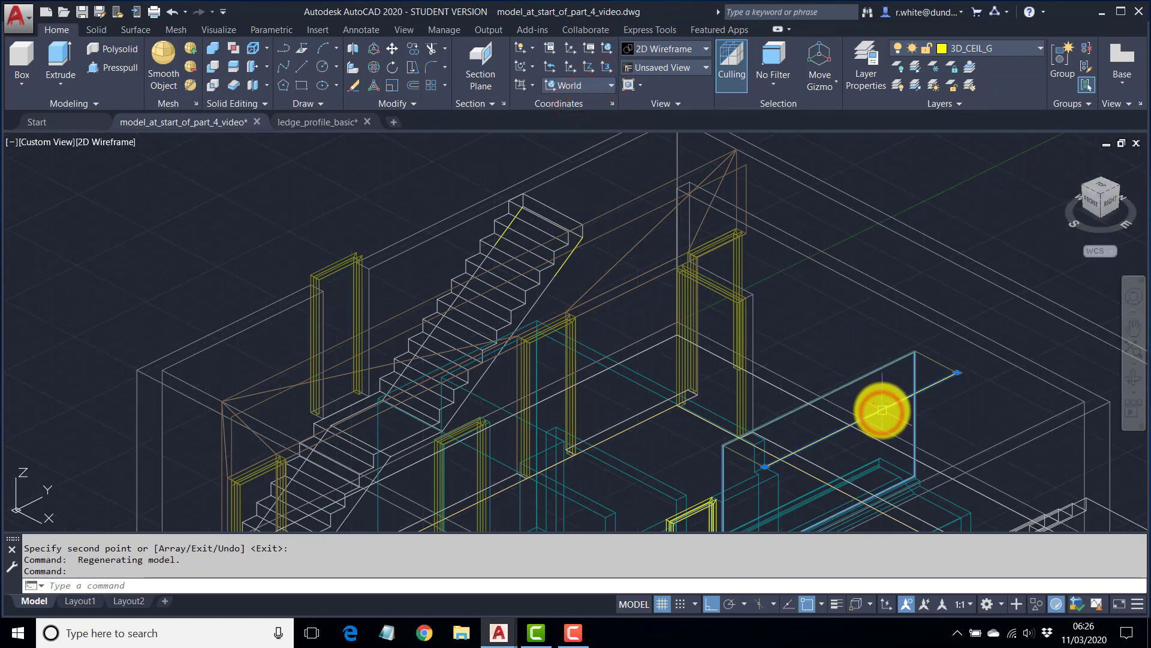
key(Delete)
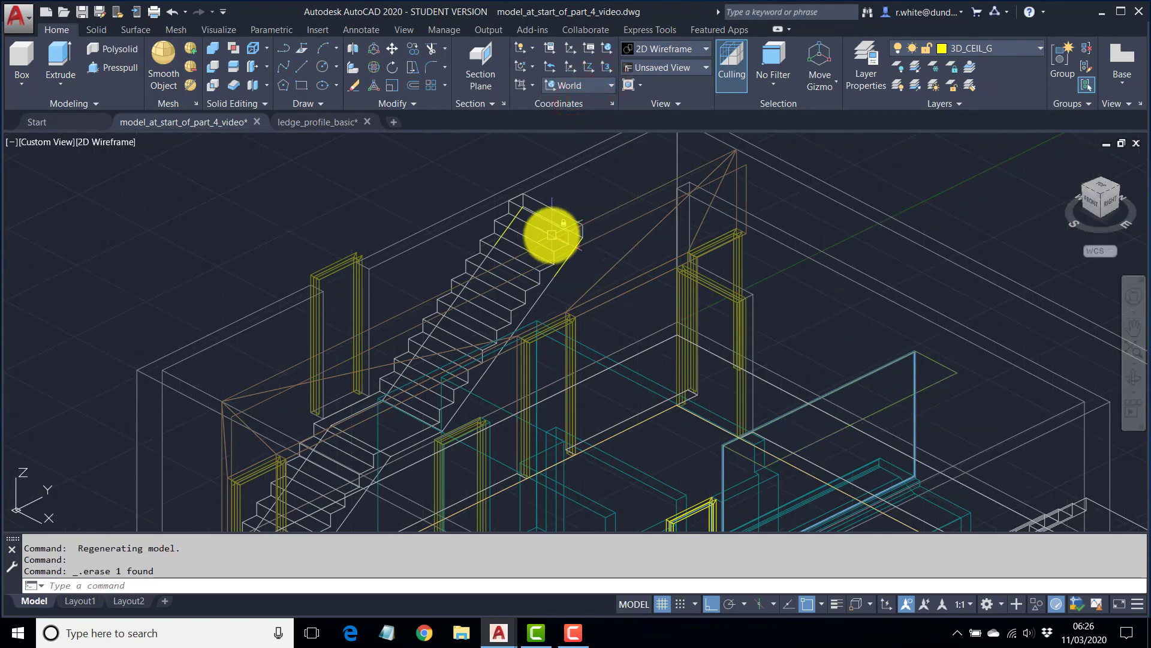
Start a polyline across the upper flight's underside between the lower ends of the trimmed stair lines, then extend it perpendicular to the adjoining wall's edge.
text(PL)
key(Return)
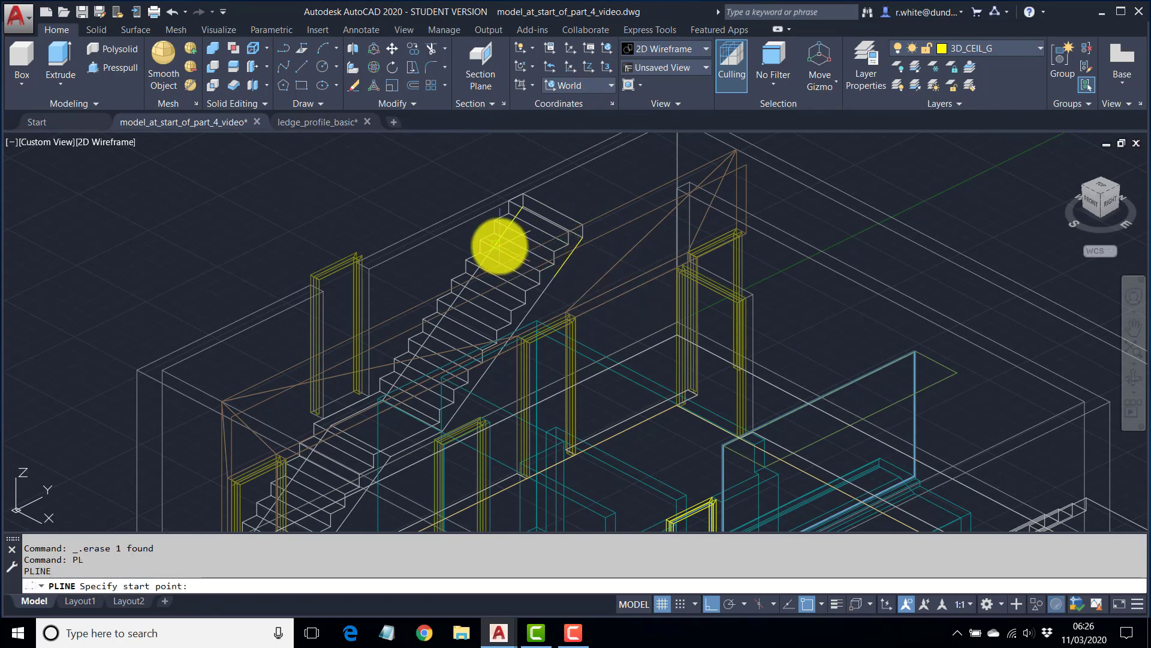
click(497, 243)
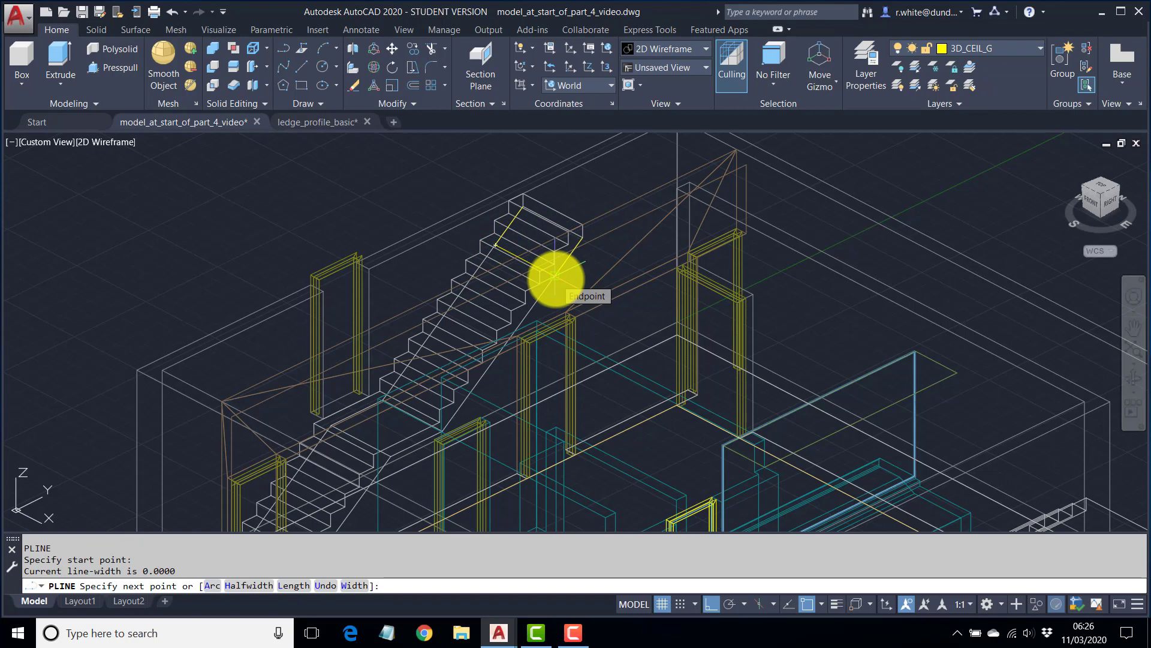
click(555, 275)
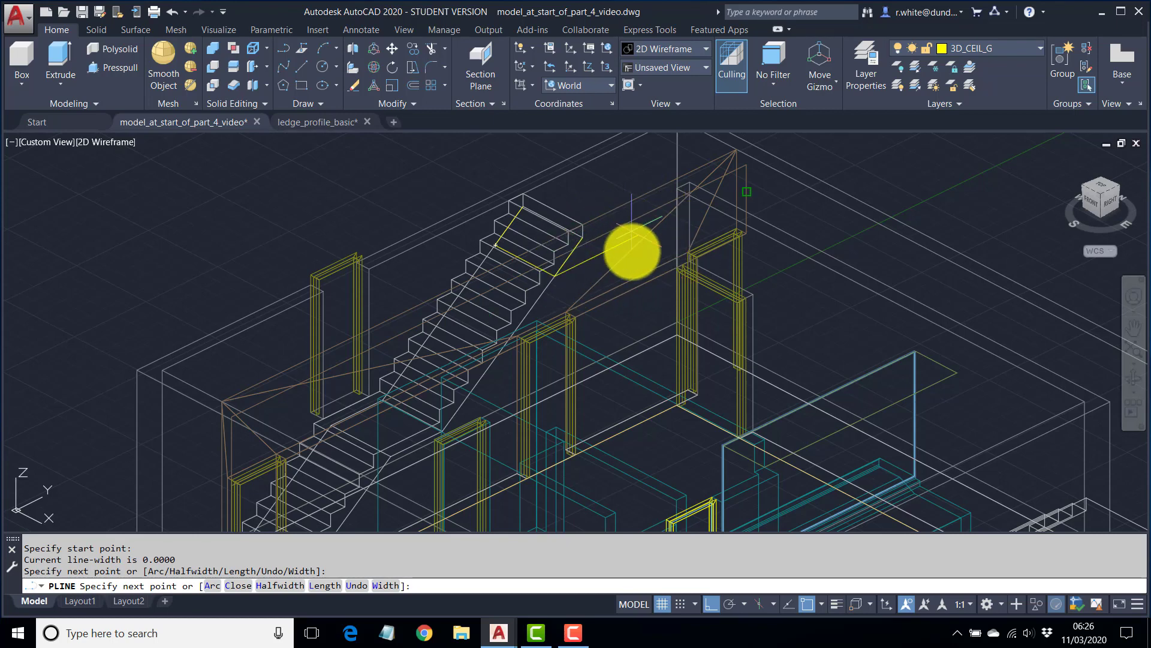
text(PER)
key(Return)
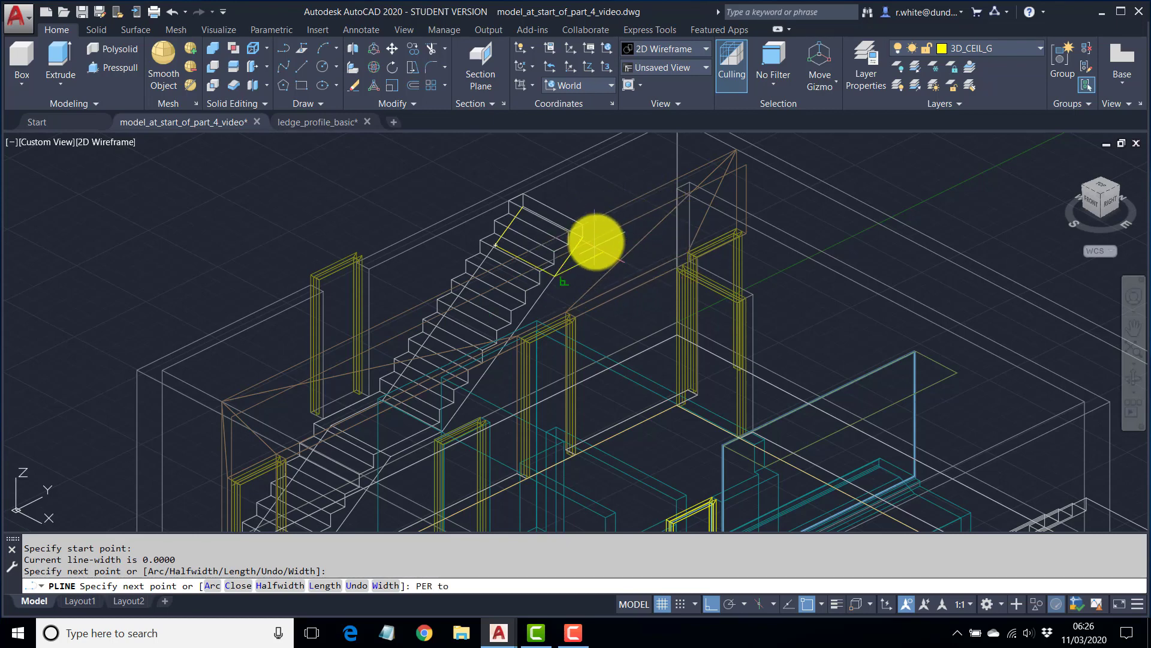
scroll(589, 254, up, 4)
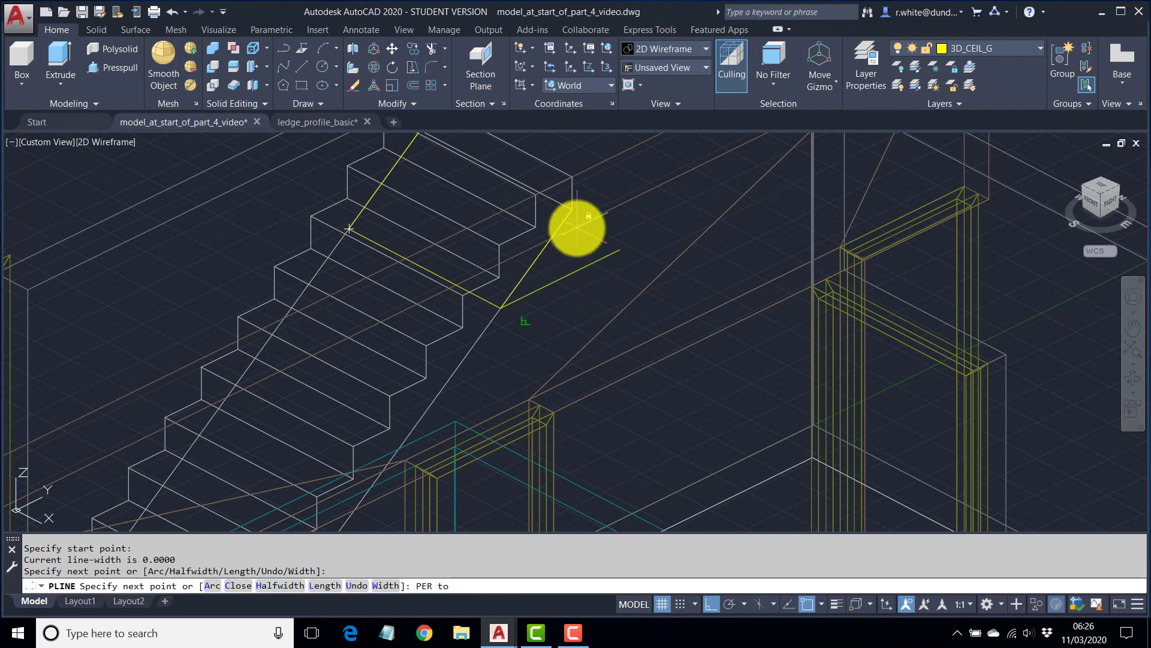
click(577, 227)
scroll(567, 264, down, 3)
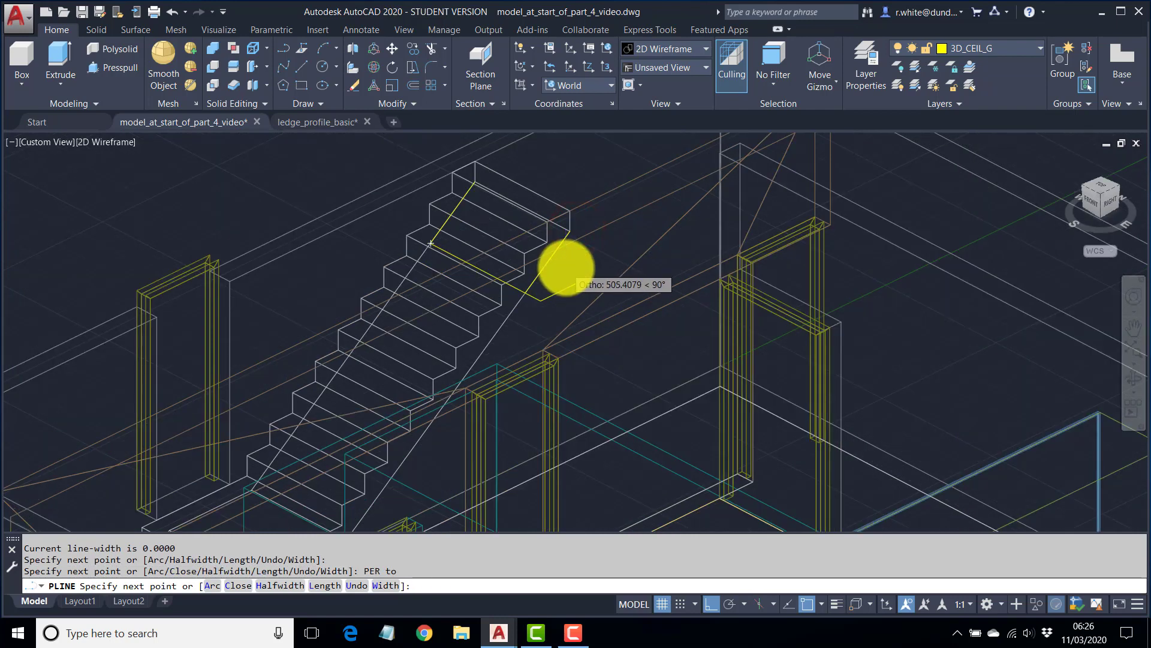
Run the polyline along the wall beside the stairs to the end corner above the lower door and end it there.
middle_drag(580, 276, 638, 227)
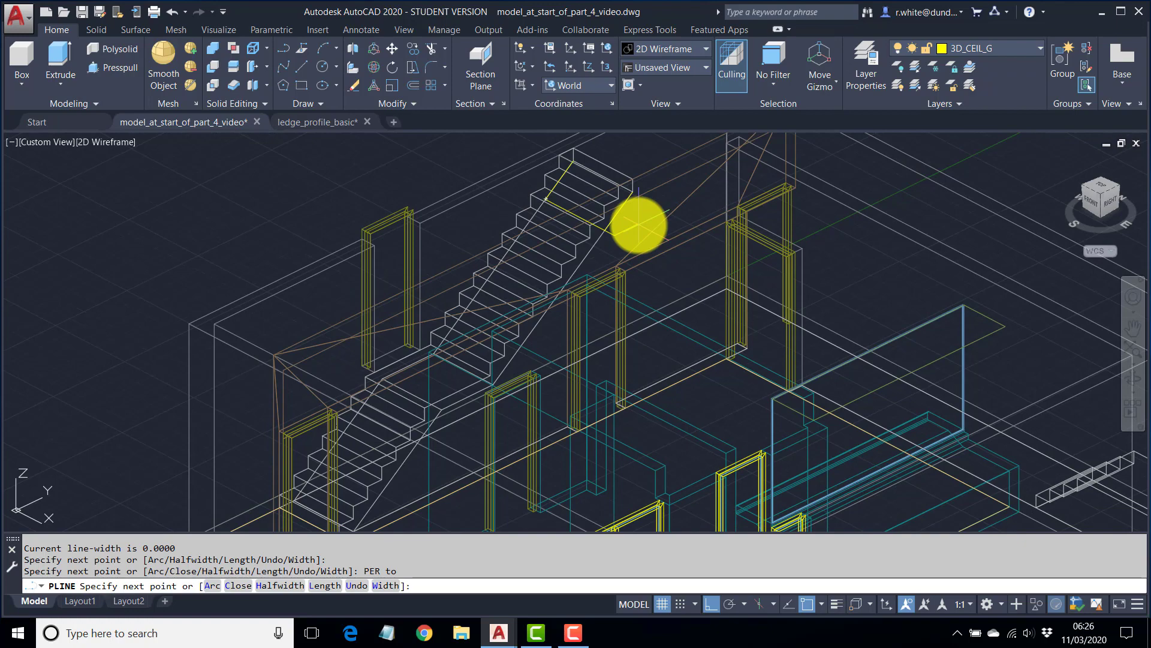
scroll(282, 393, up, 4)
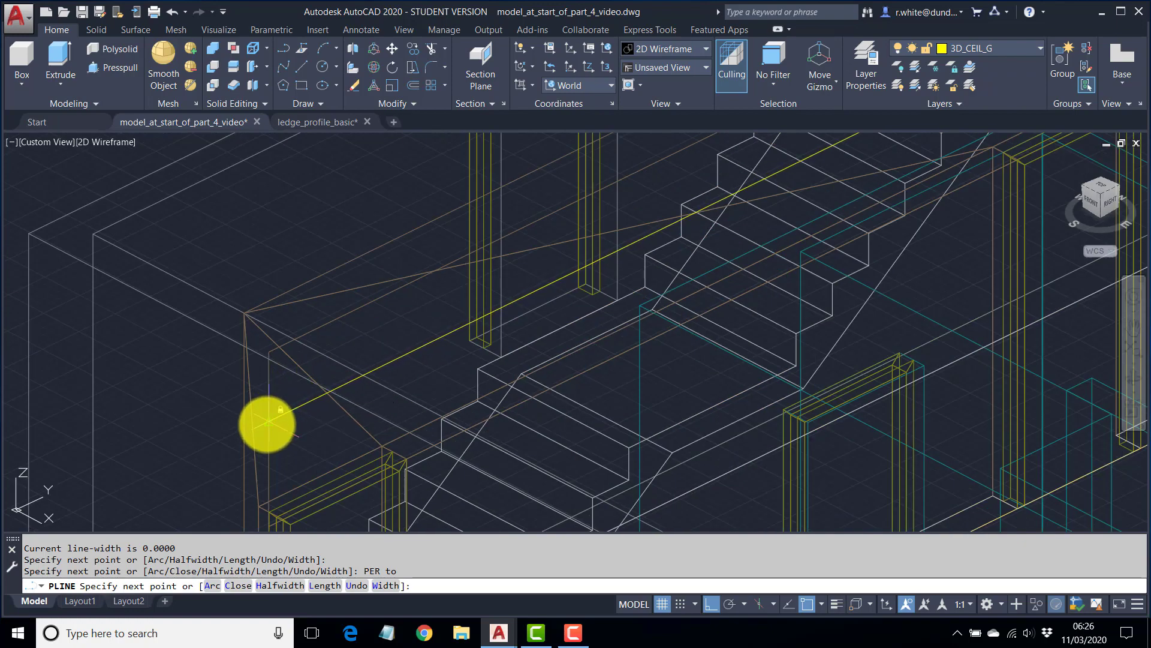
click(268, 422)
scroll(368, 365, down, 4)
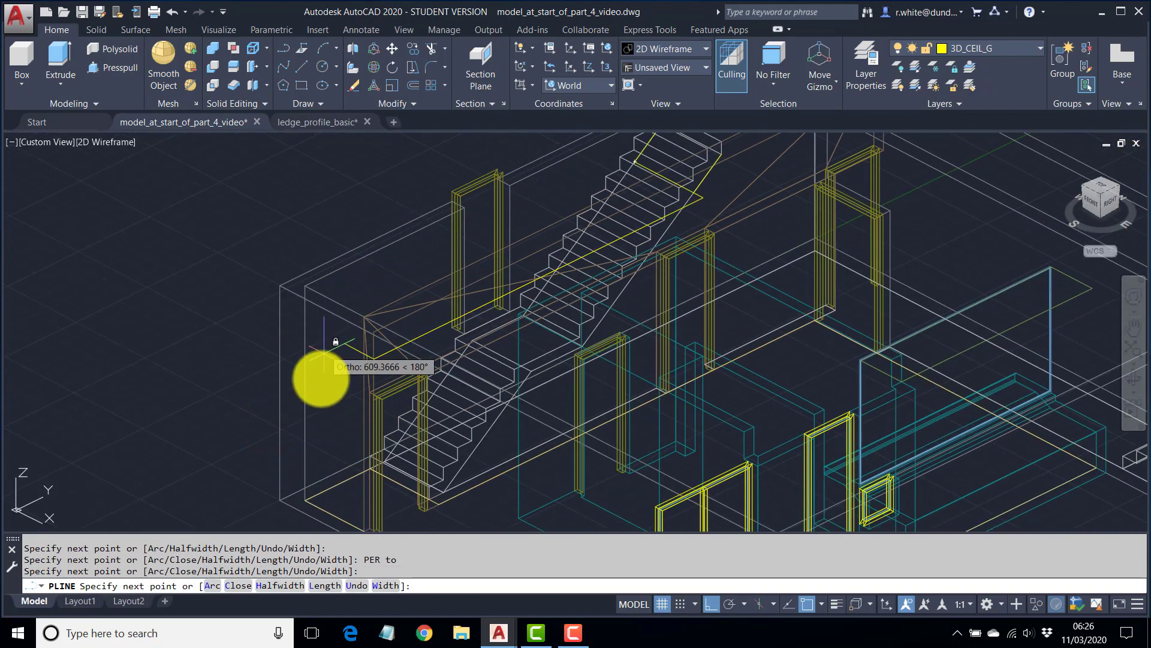
middle_drag(538, 386, 398, 257)
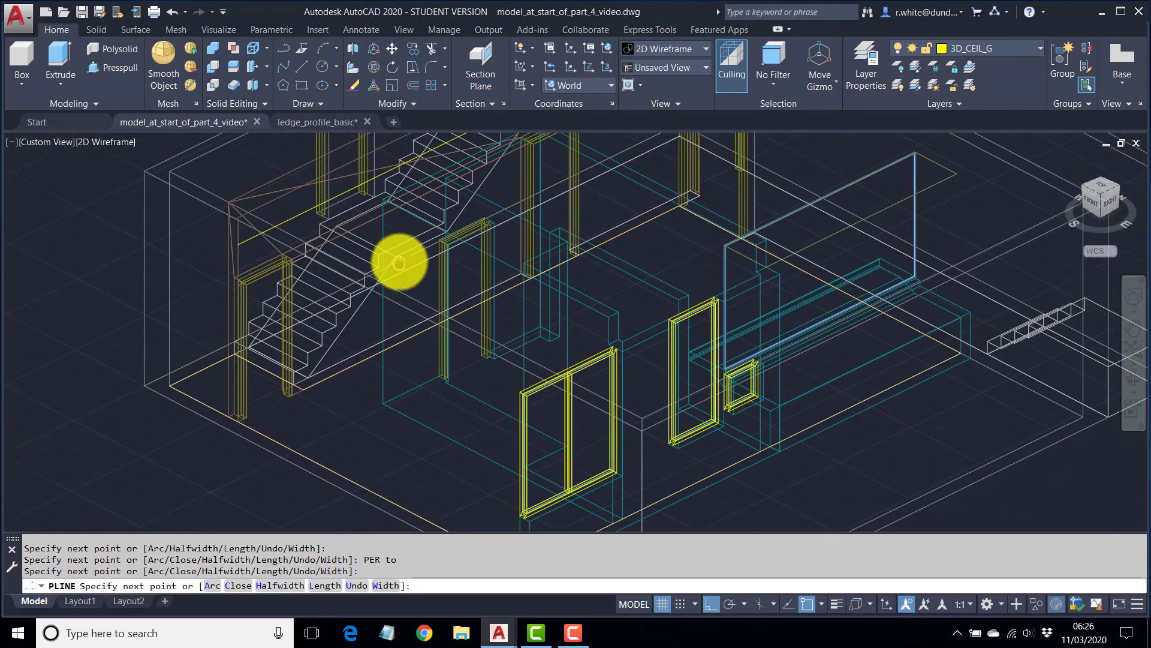
scroll(516, 384, up, 4)
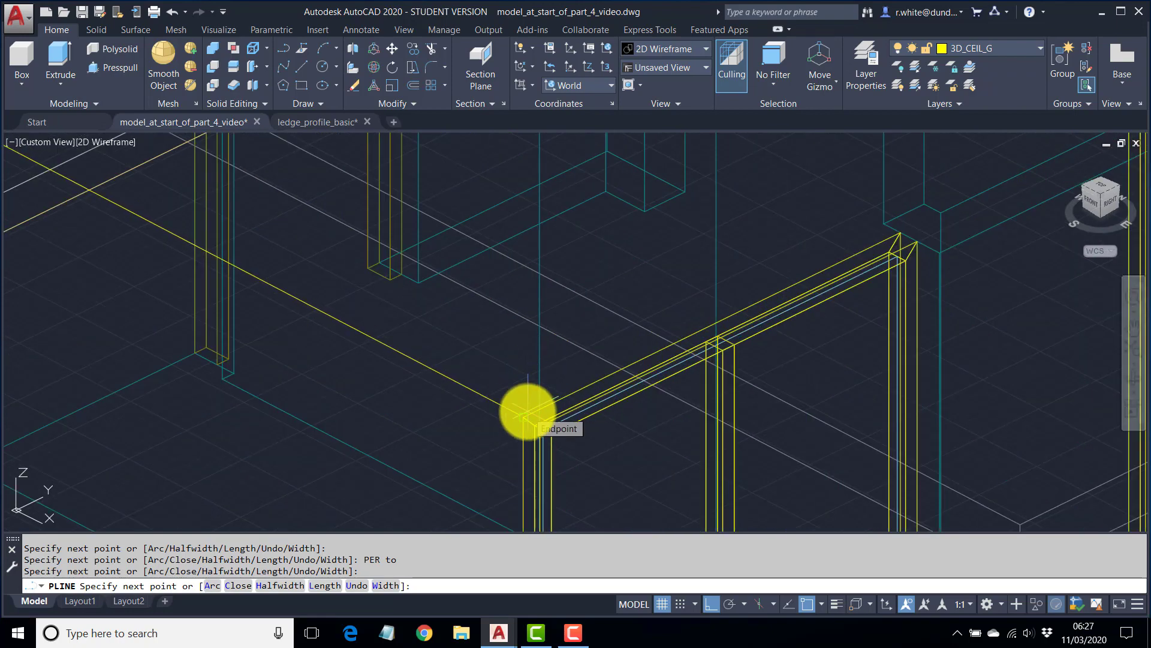
scroll(497, 380, down, 6)
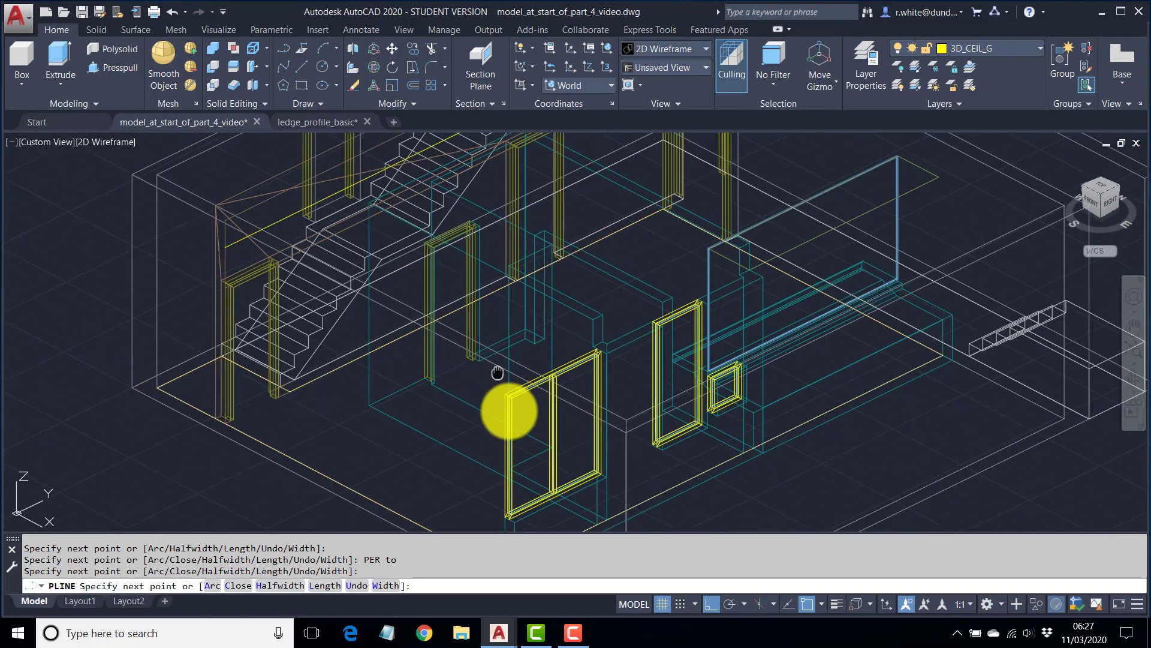
middle_drag(481, 375, 418, 355)
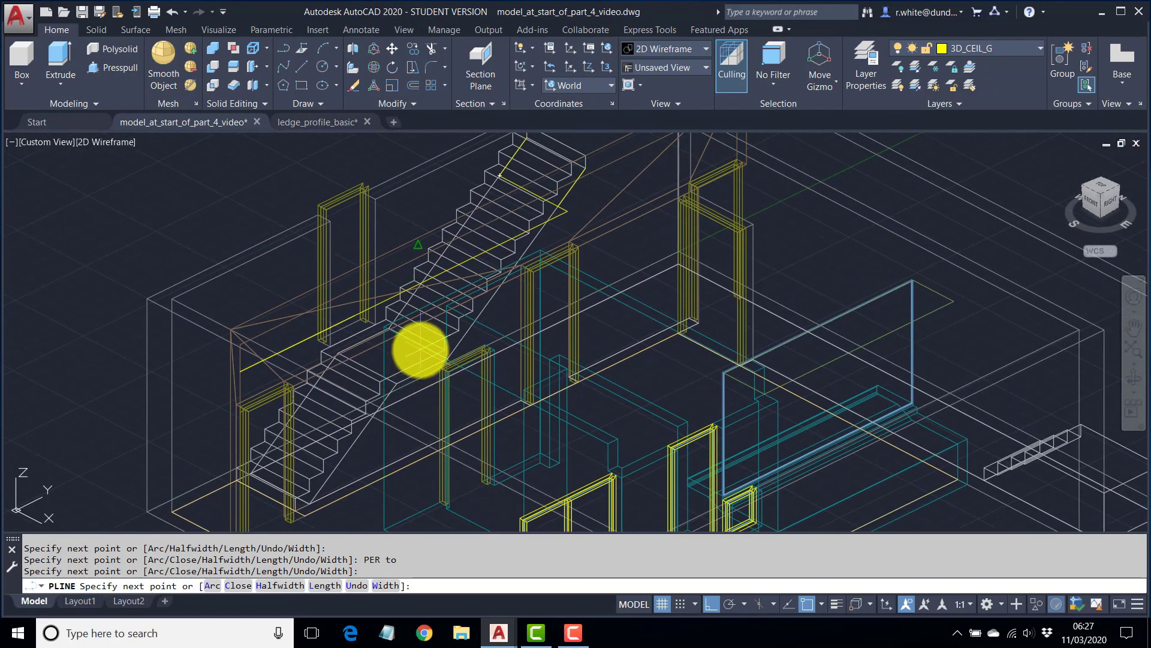
key(Escape)
Turn on the 3D_BEAM_G layer.
click(1022, 48)
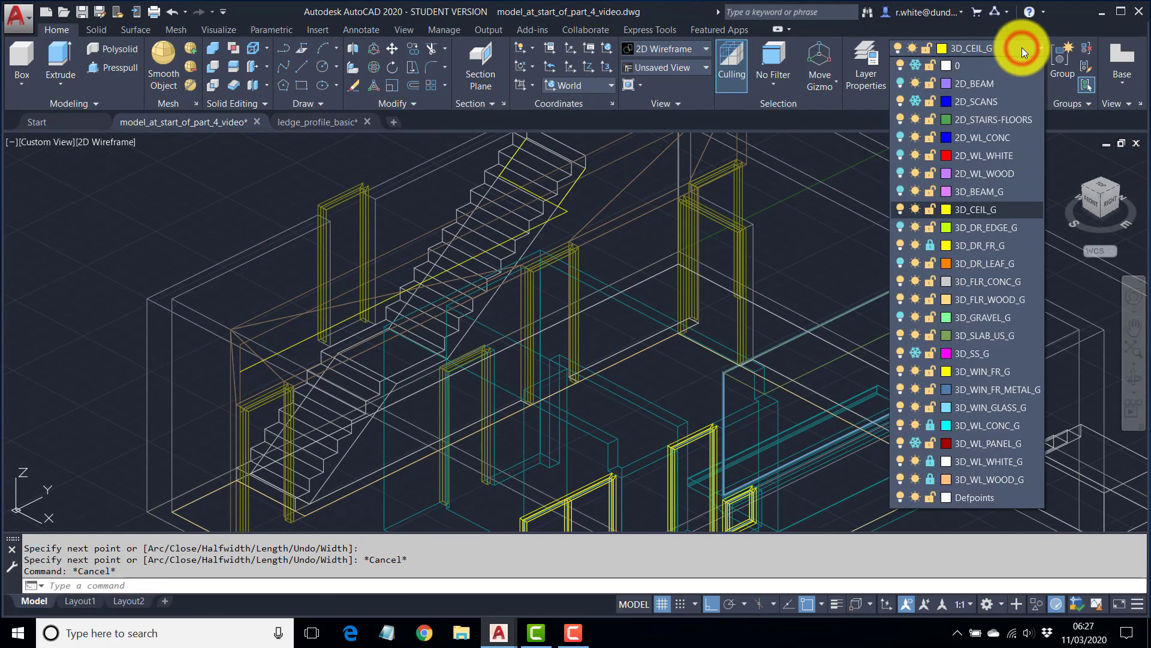
click(899, 191)
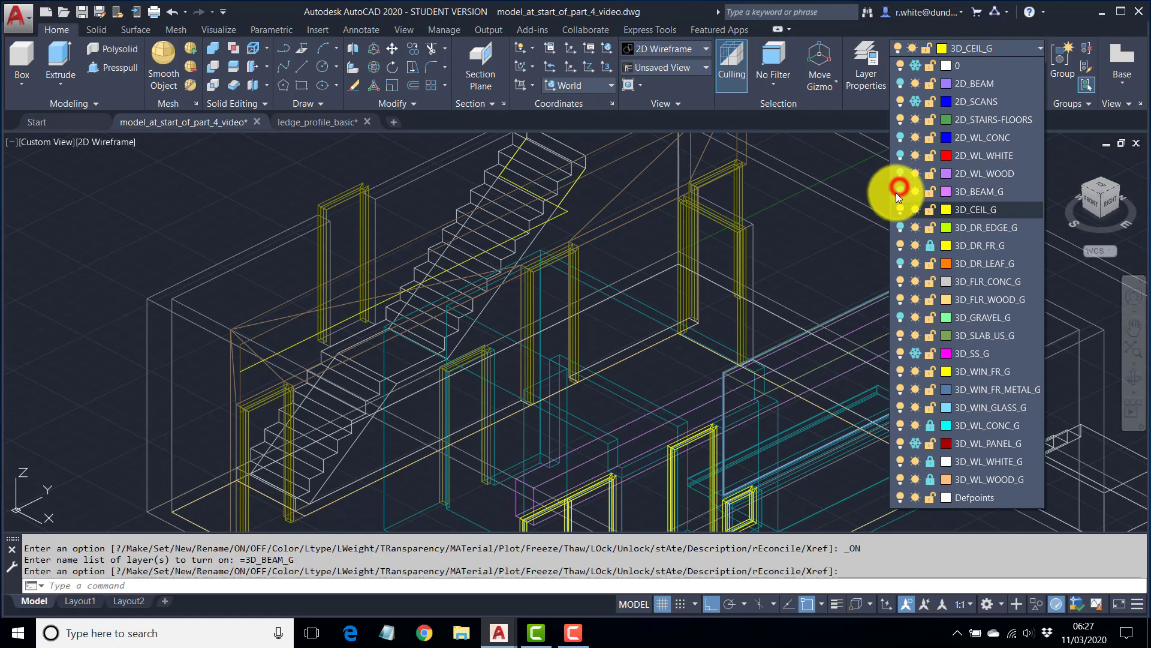
middle_drag(598, 411, 568, 290)
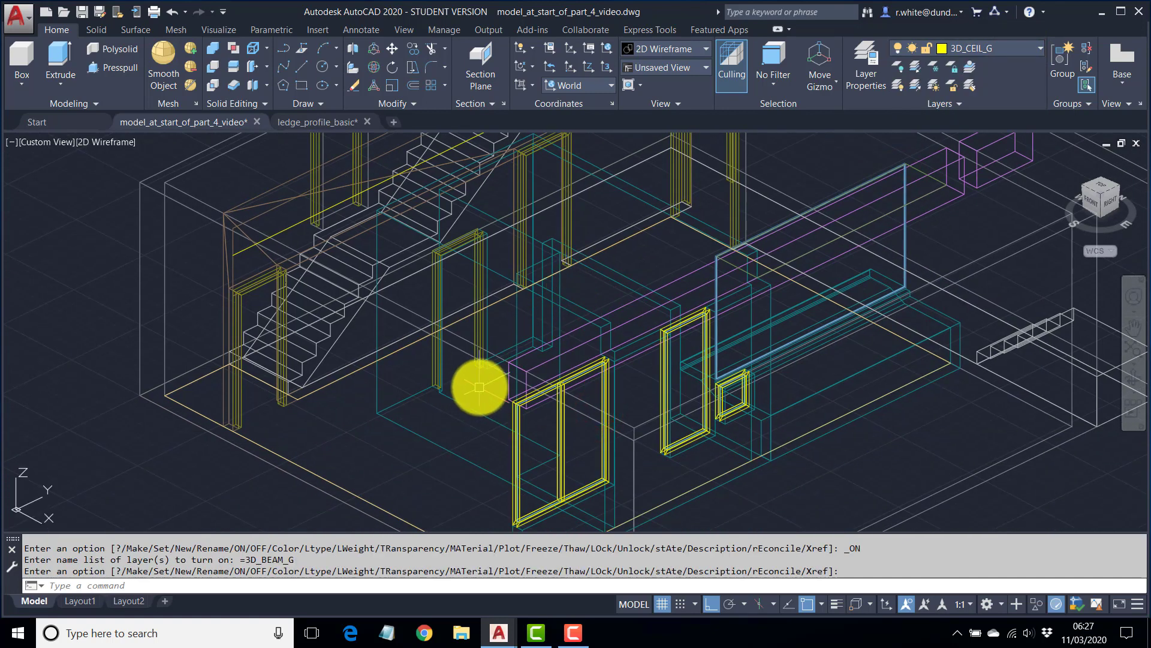
middle_drag(481, 385, 494, 411)
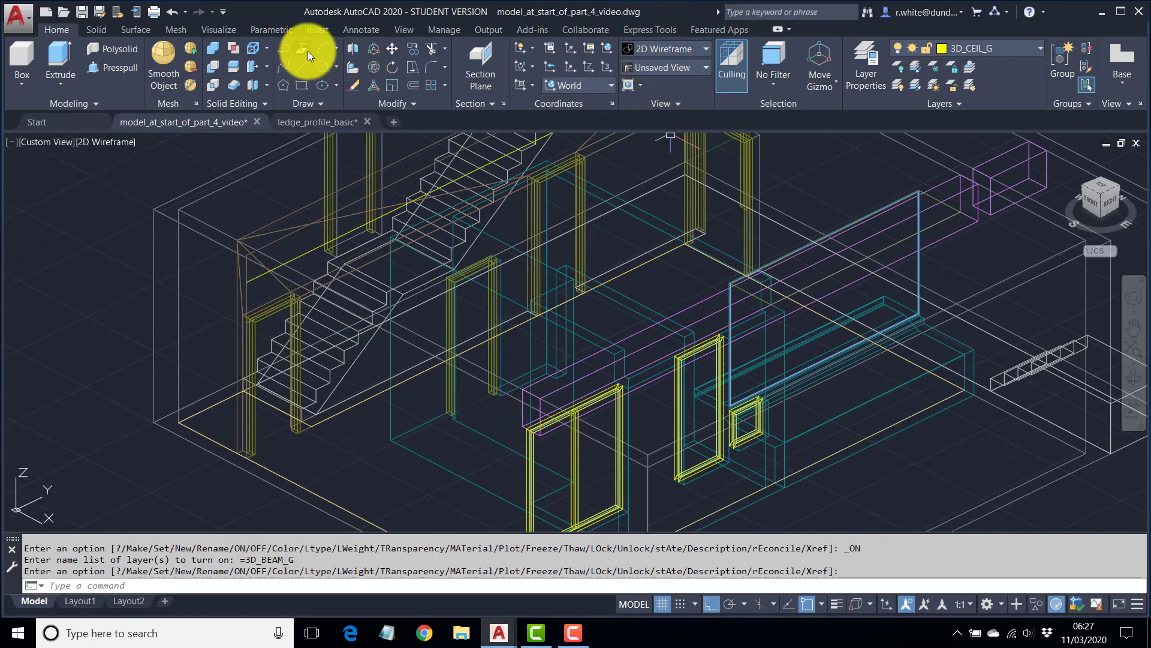
Start a new polyline at the open end of the ceiling outline and draw it to the beam's lower corner above the double window.
click(283, 48)
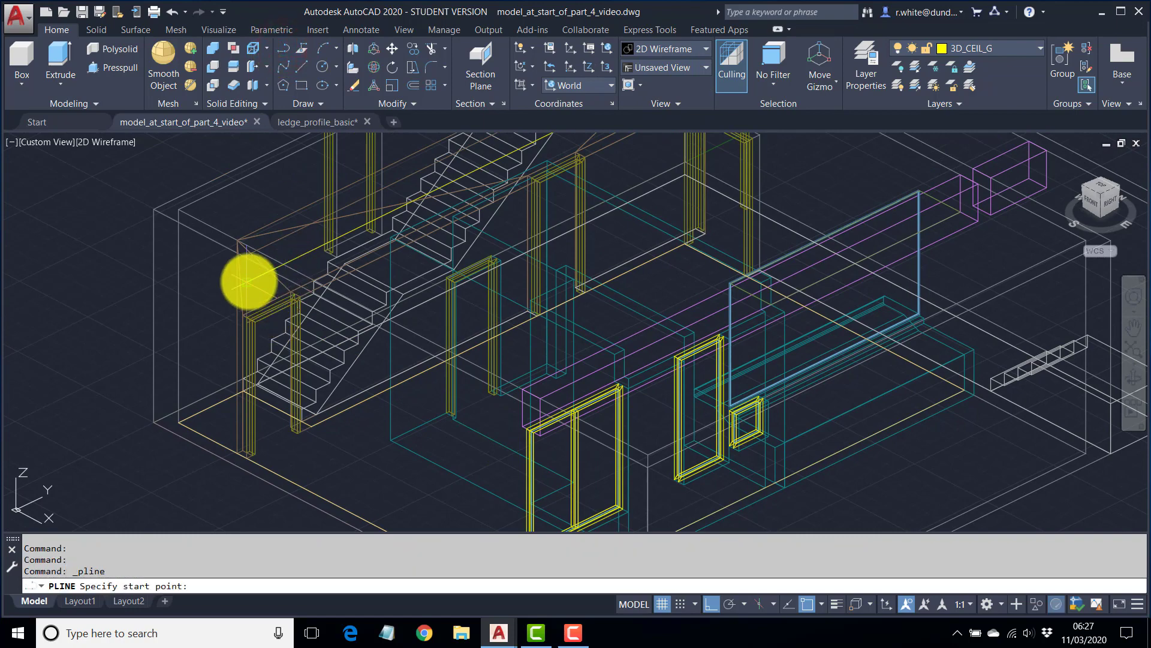
click(248, 281)
scroll(493, 424, up, 3)
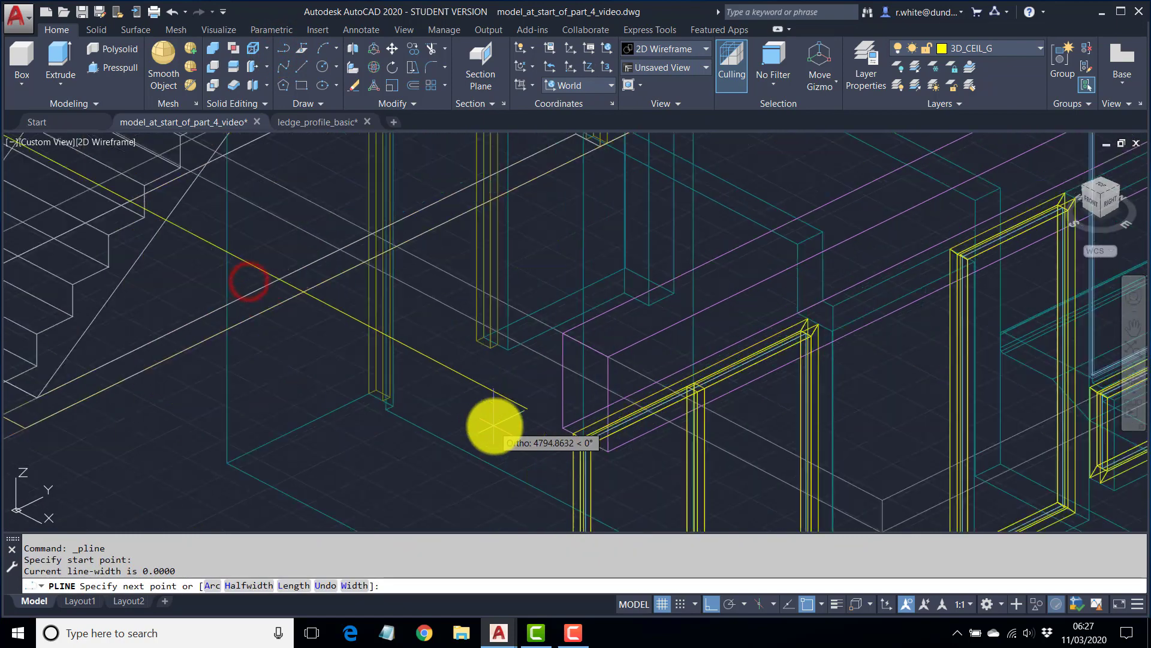
click(562, 426)
scroll(860, 256, down, 5)
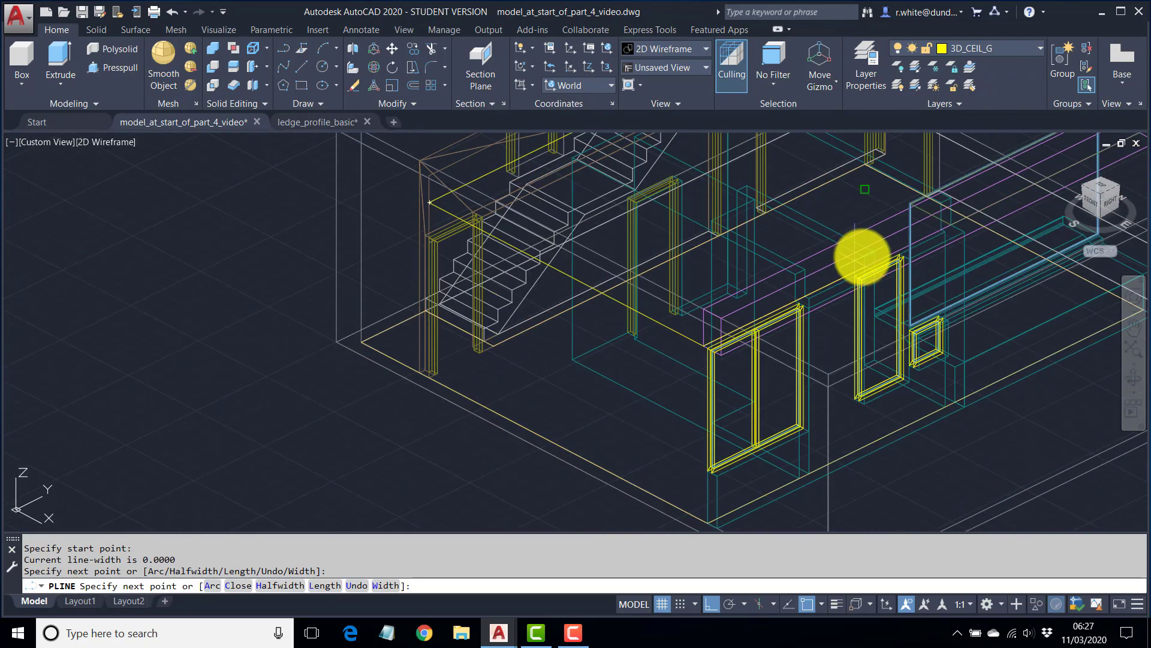
Continue the polyline along the window wall to the large glass panel, then perpendicular to the outer top edge of its frame.
scroll(771, 243, up, 5)
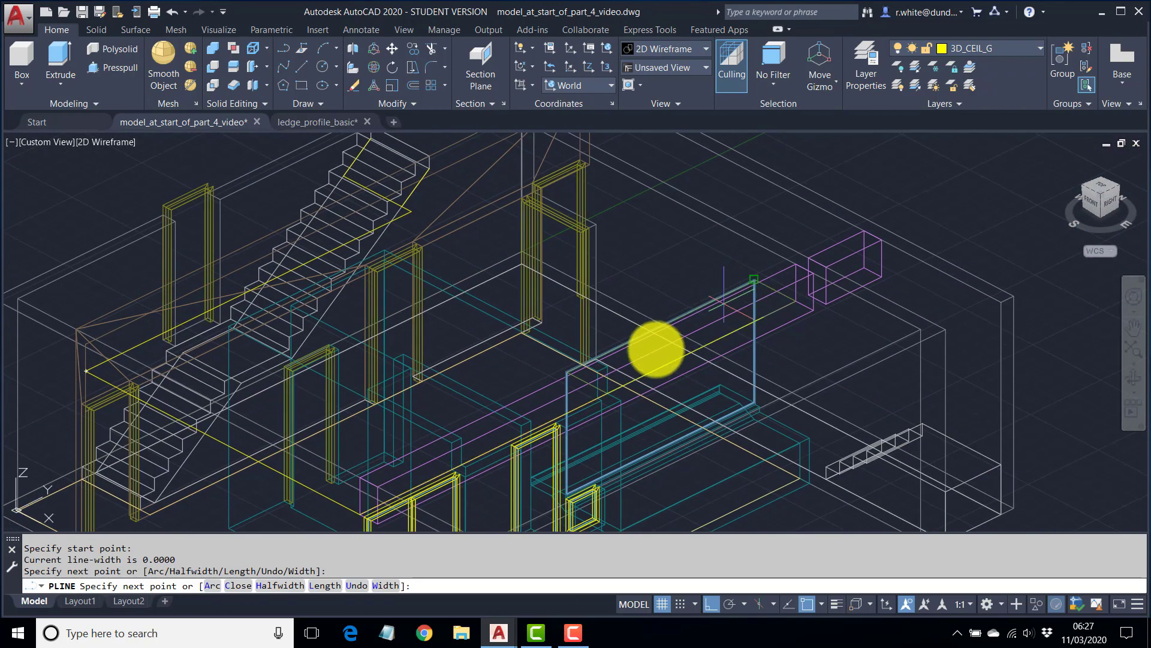
shift+middle_drag(506, 437, 670, 359)
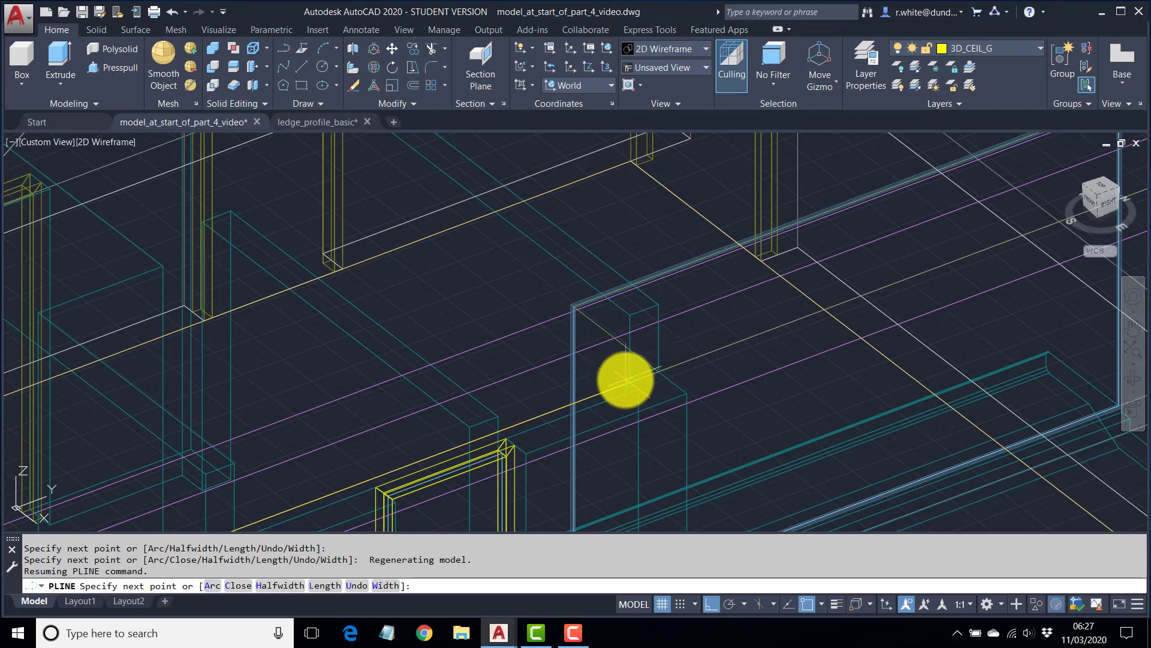
scroll(578, 345, up, 5)
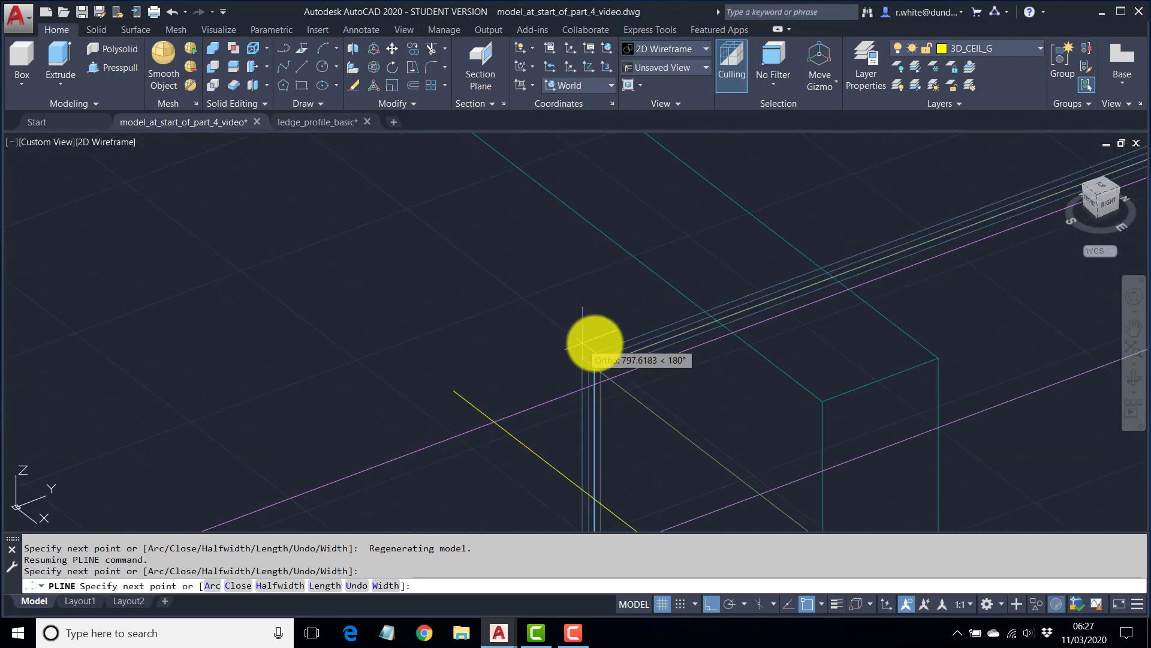
scroll(608, 357, down, 2)
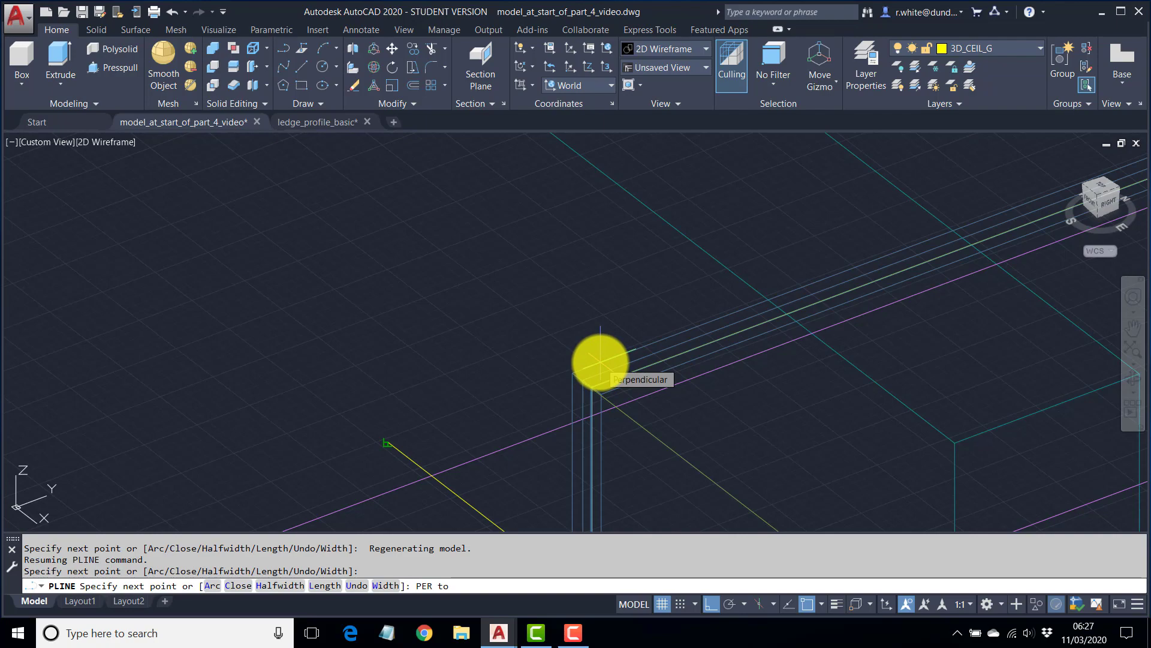
click(600, 362)
scroll(723, 283, down, 5)
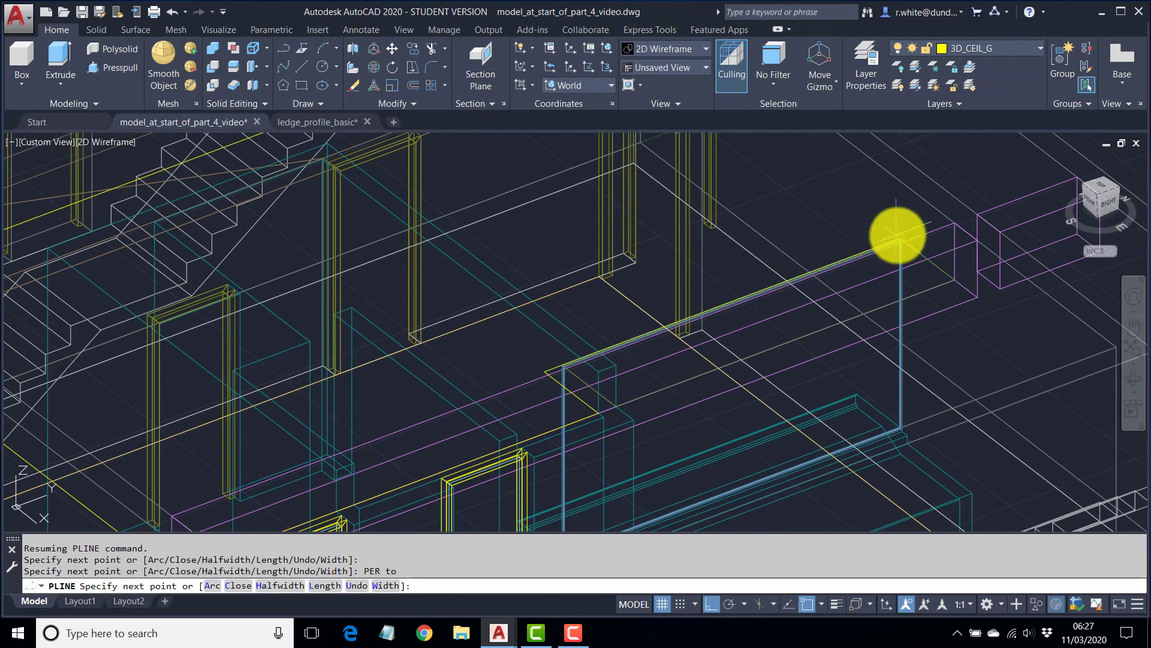
Continue the polyline along the glass panel's frame to its far end, then around to the near lower corner of the separate end beam.
scroll(817, 280, up, 6)
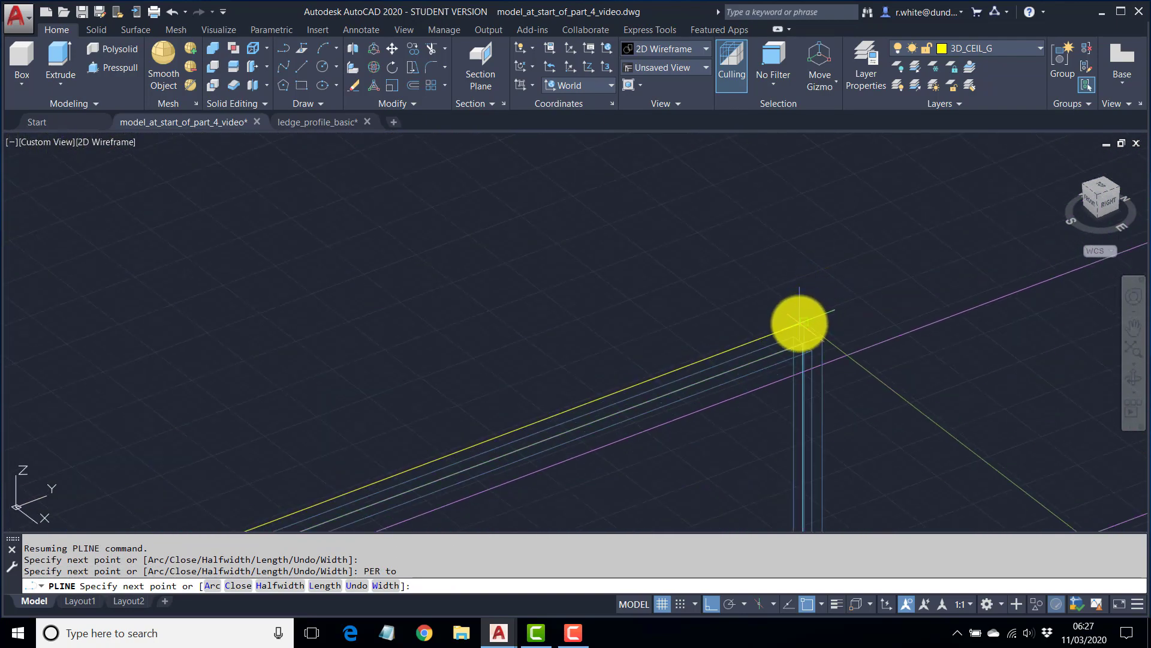
scroll(800, 323, down, 1)
click(801, 321)
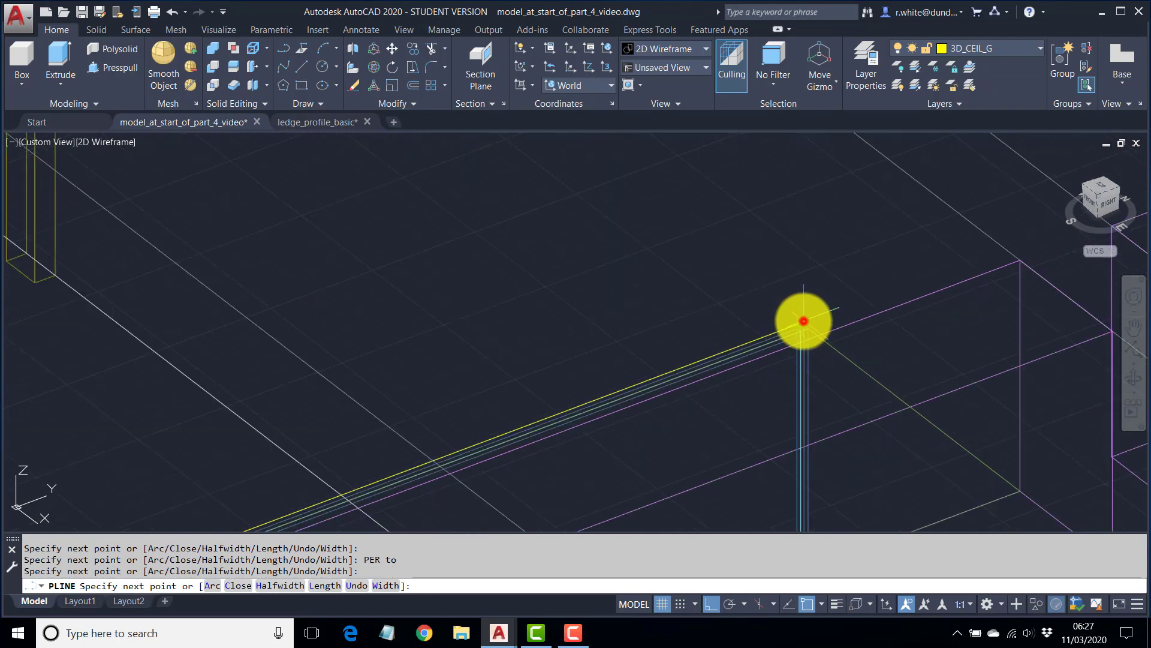
scroll(779, 315, down, 4)
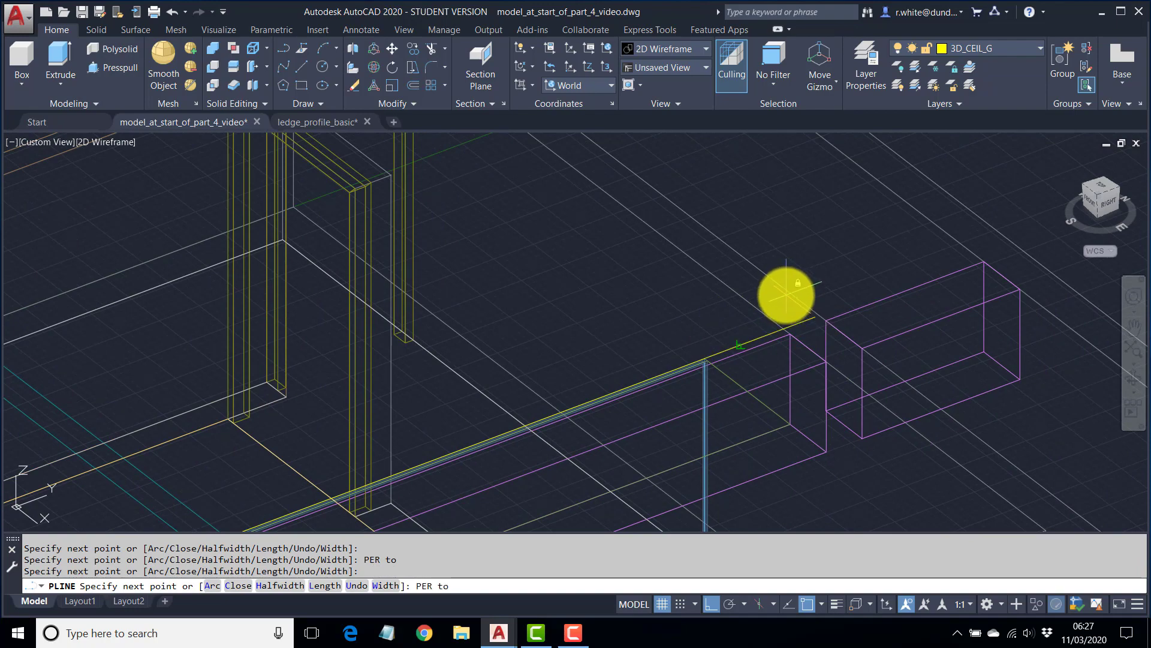
click(786, 295)
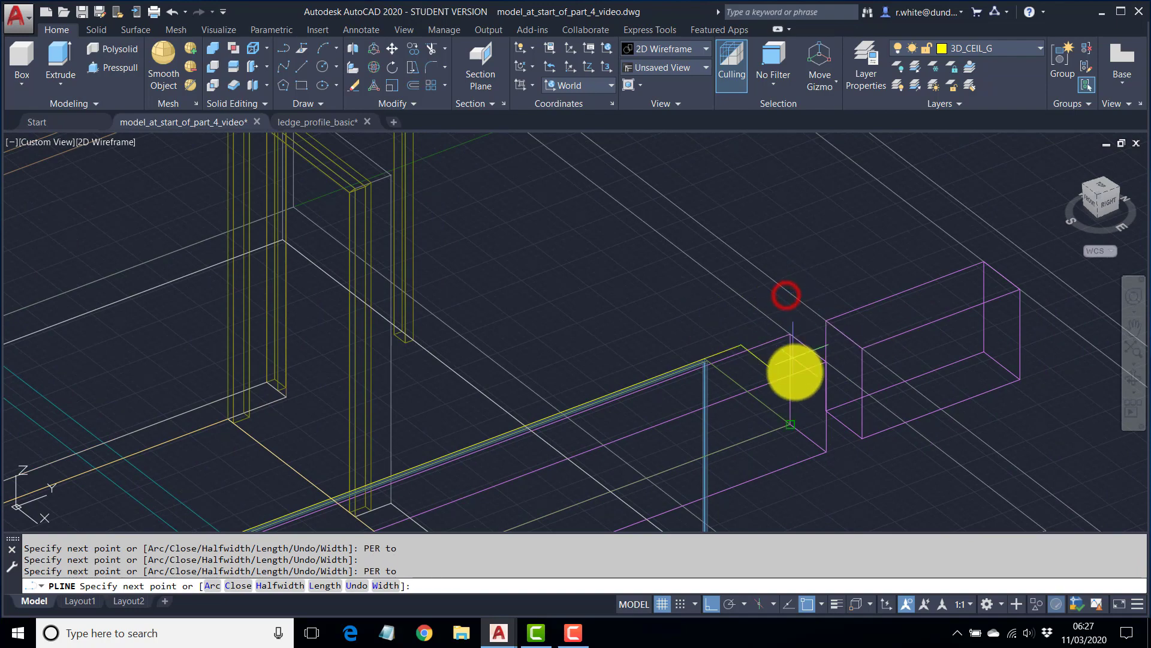
click(828, 413)
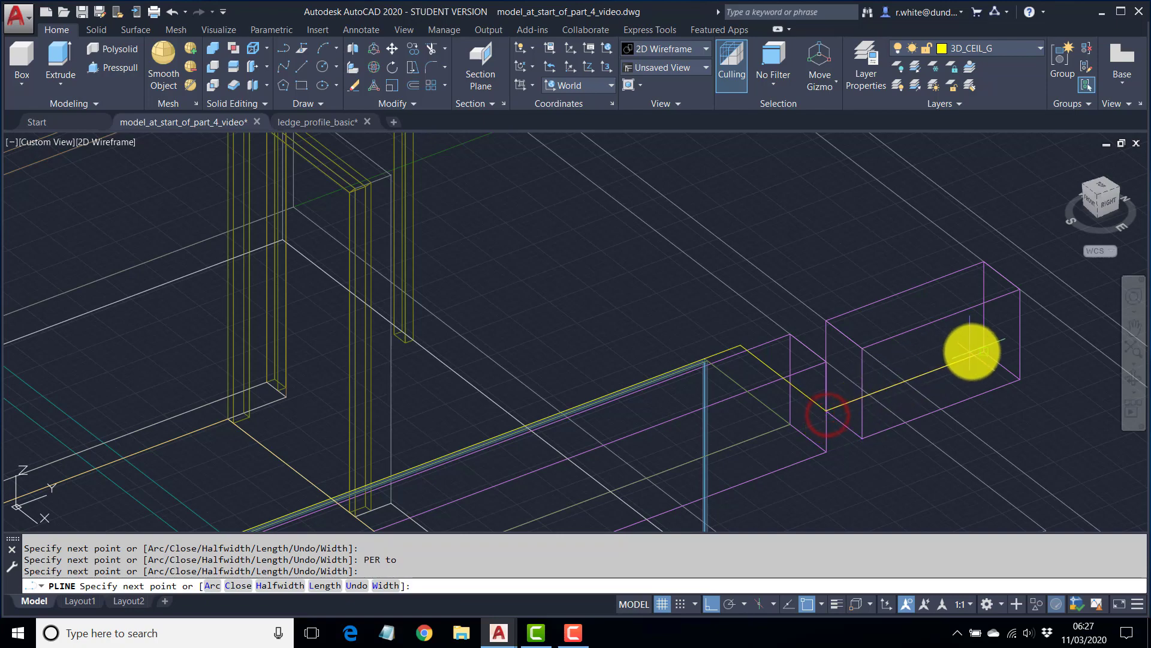
Finish the ceiling outline along the end beam and through the far wall corner to its start under the stairs, and delete the copied stair line.
scroll(982, 349, down, 5)
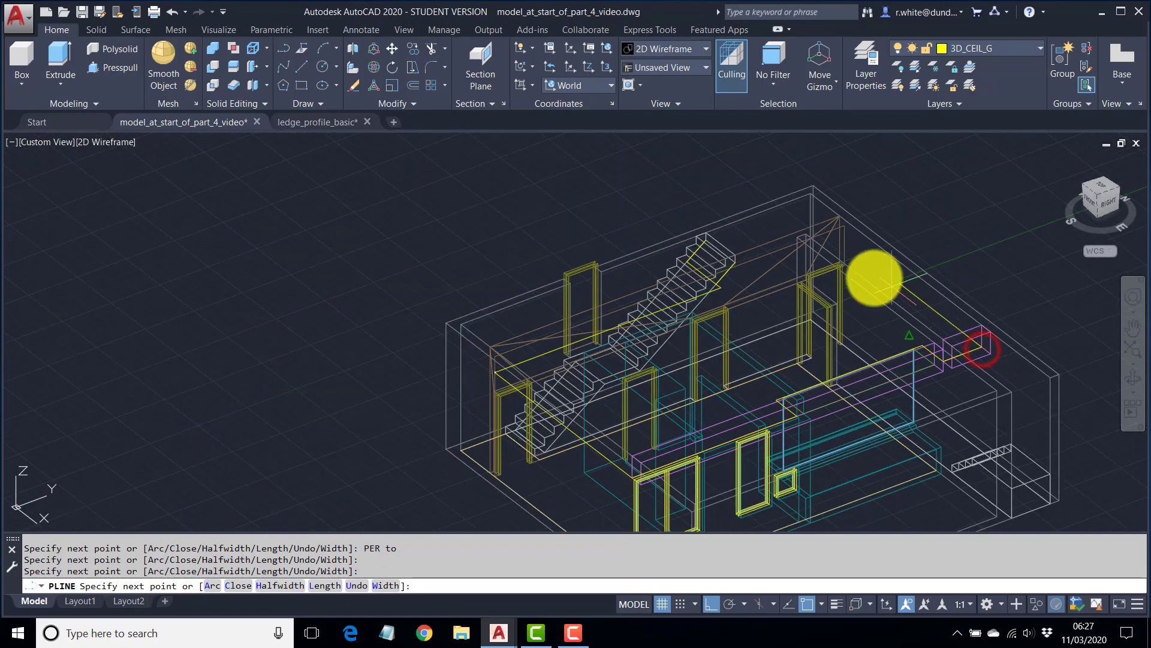
scroll(873, 275, up, 6)
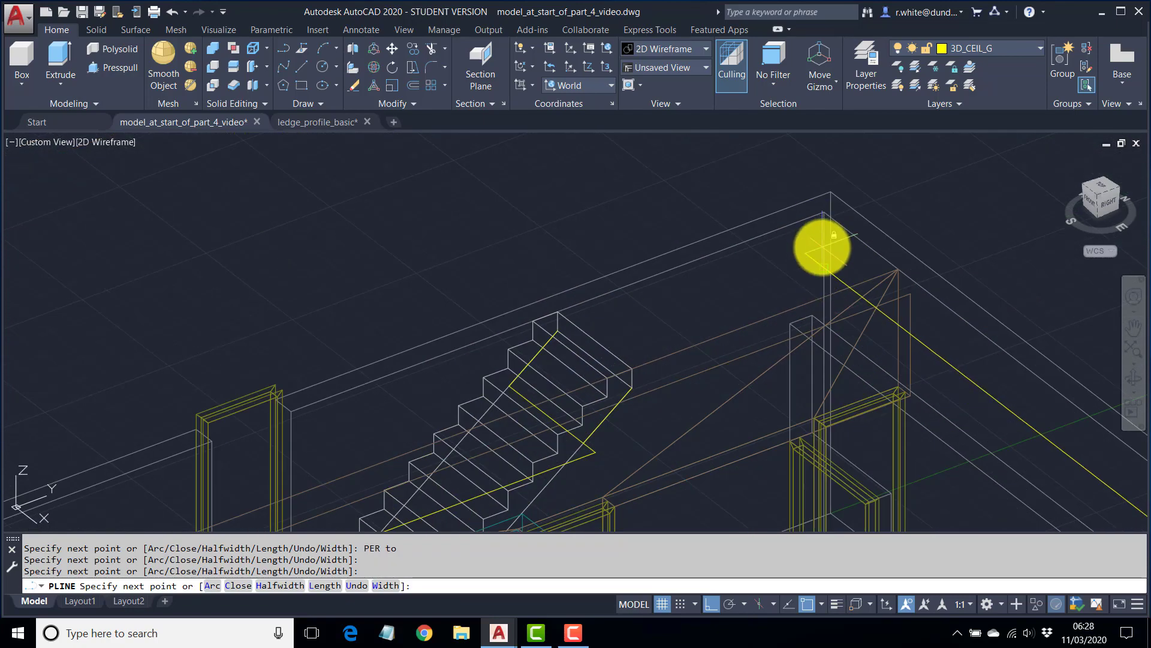
click(822, 247)
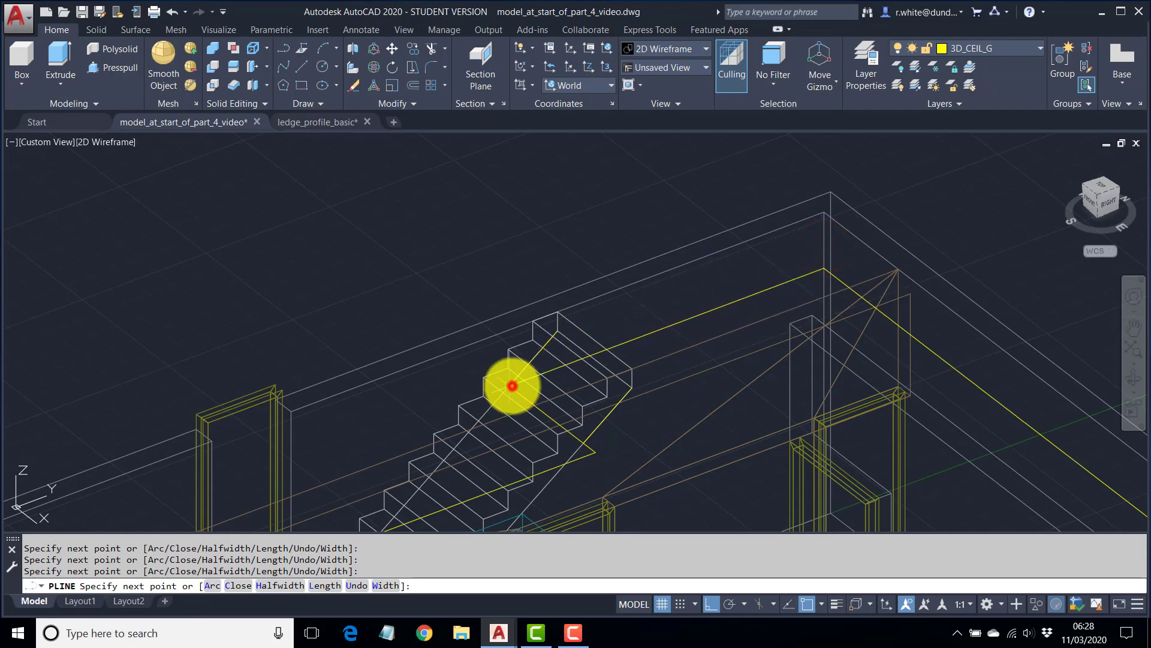
click(512, 386)
key(Return)
key(Escape)
key(Escape)
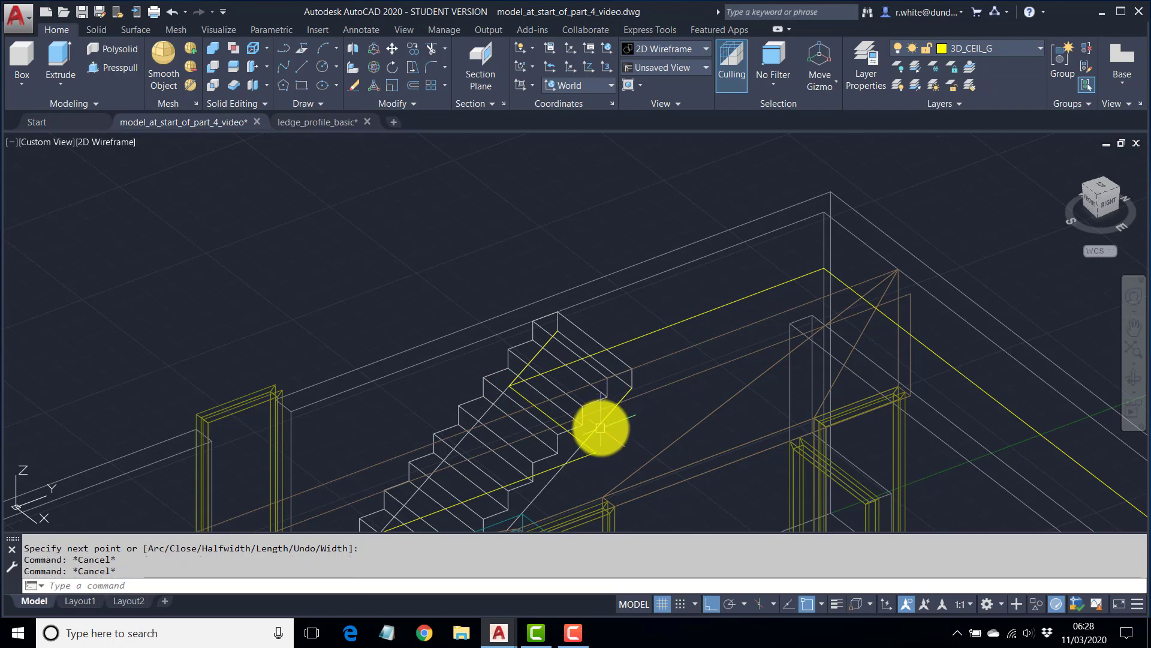
key(Delete)
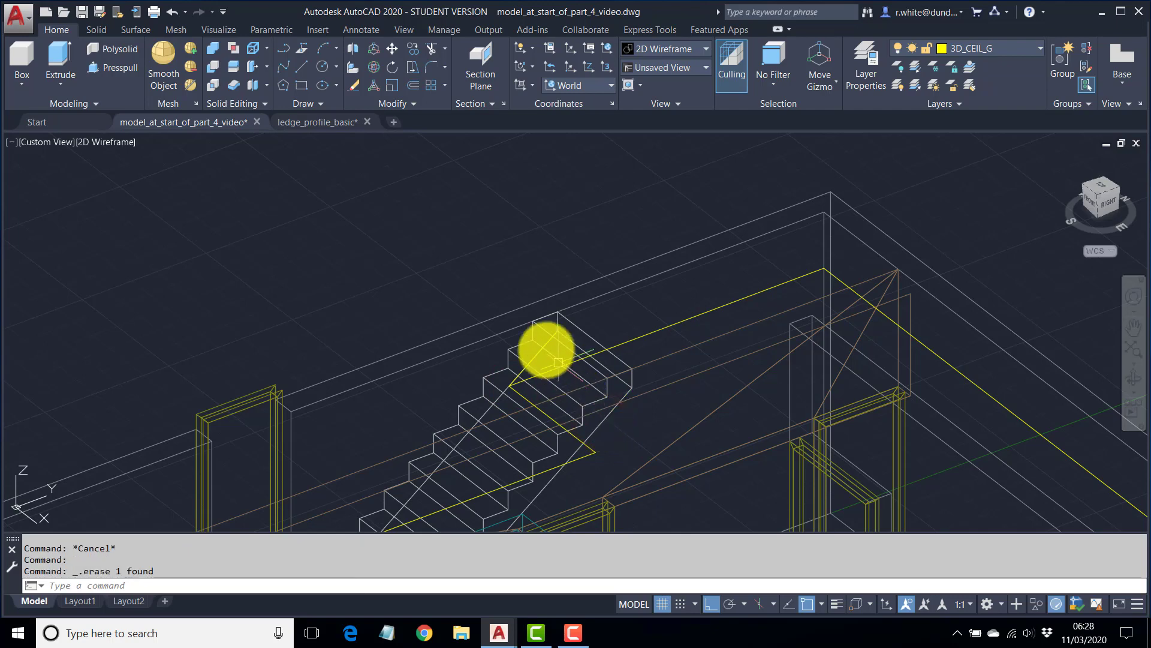
Delete the leftover line beneath the top stair treads and check that the ceiling outline selects as a polyline.
click(532, 356)
key(Delete)
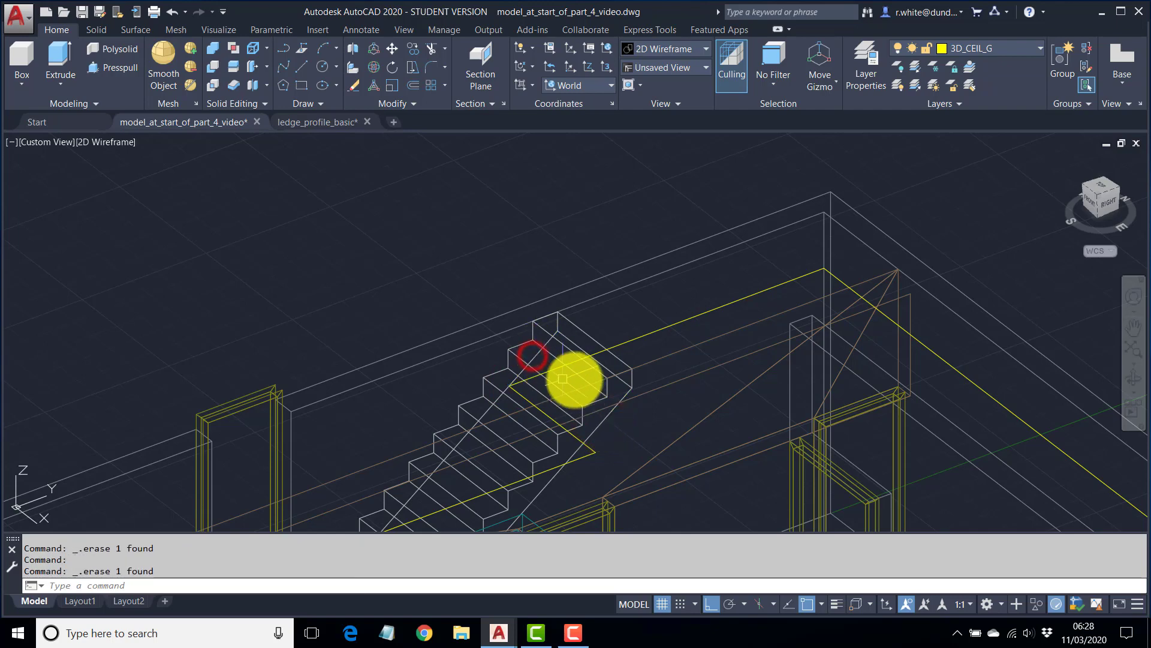
click(534, 404)
click(642, 339)
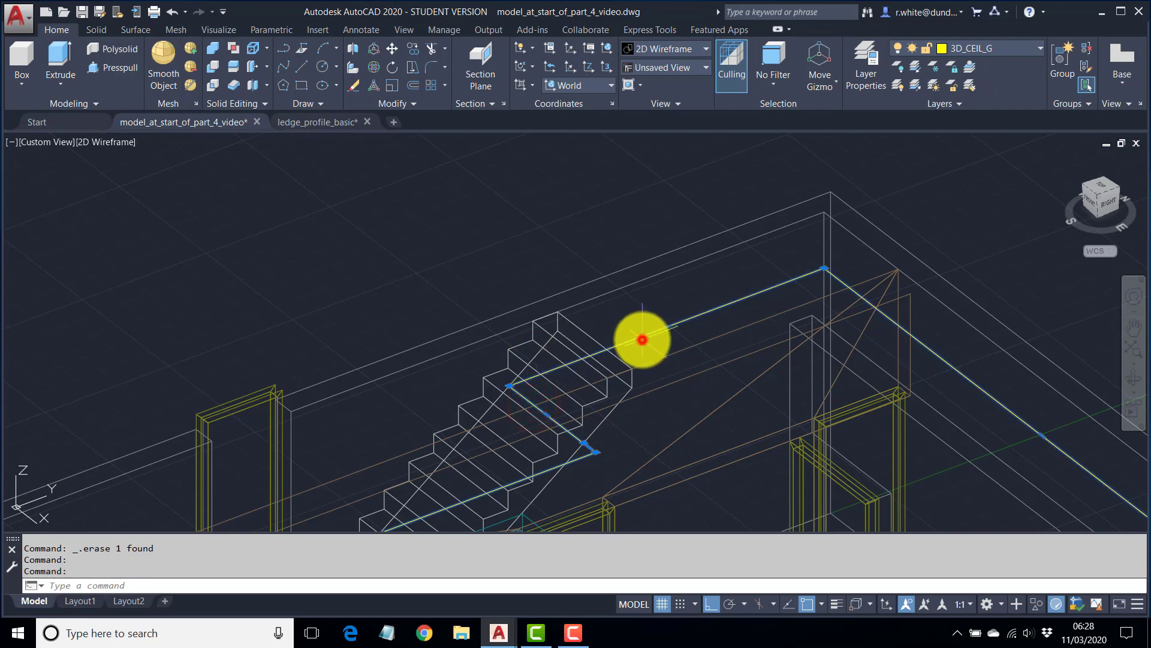
key(Escape)
key(Escape)
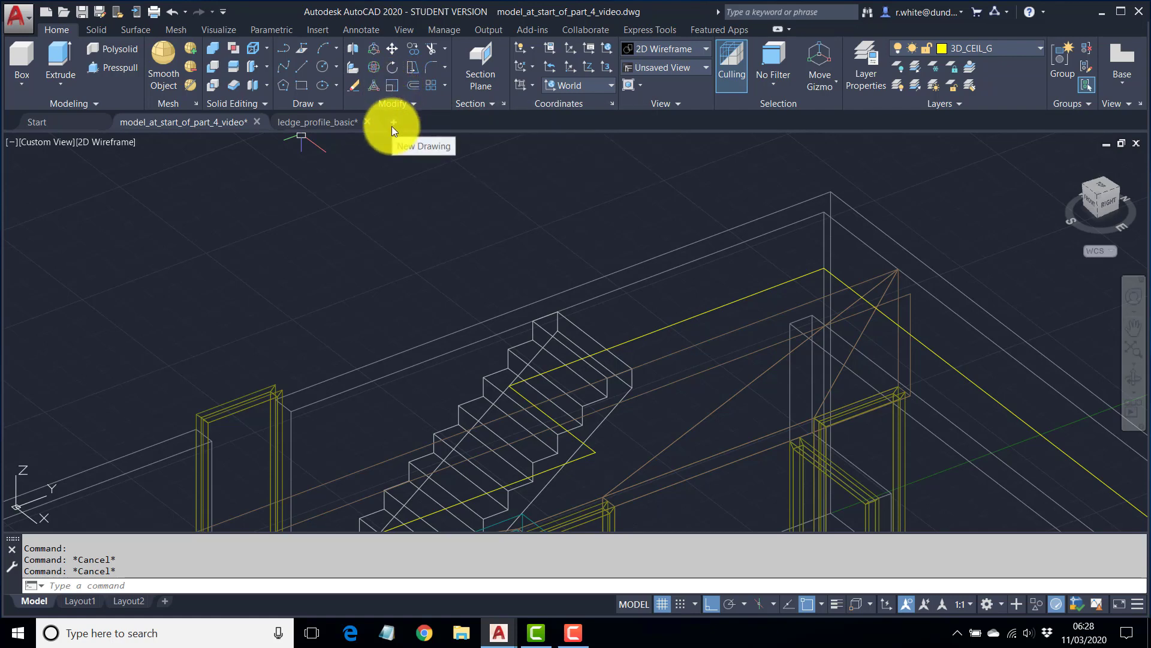
Fillet the ceiling outline's two ends with radius 0 at the open corner under the upper stairs, and check that the outline selects as one object.
click(431, 66)
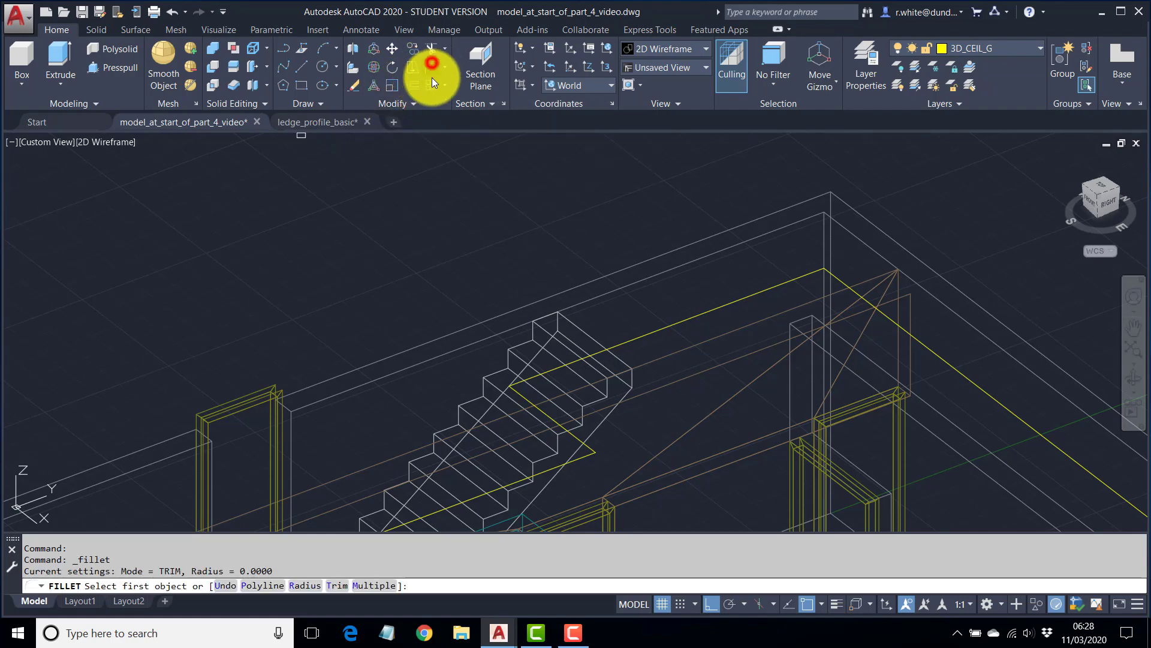
click(553, 368)
click(526, 397)
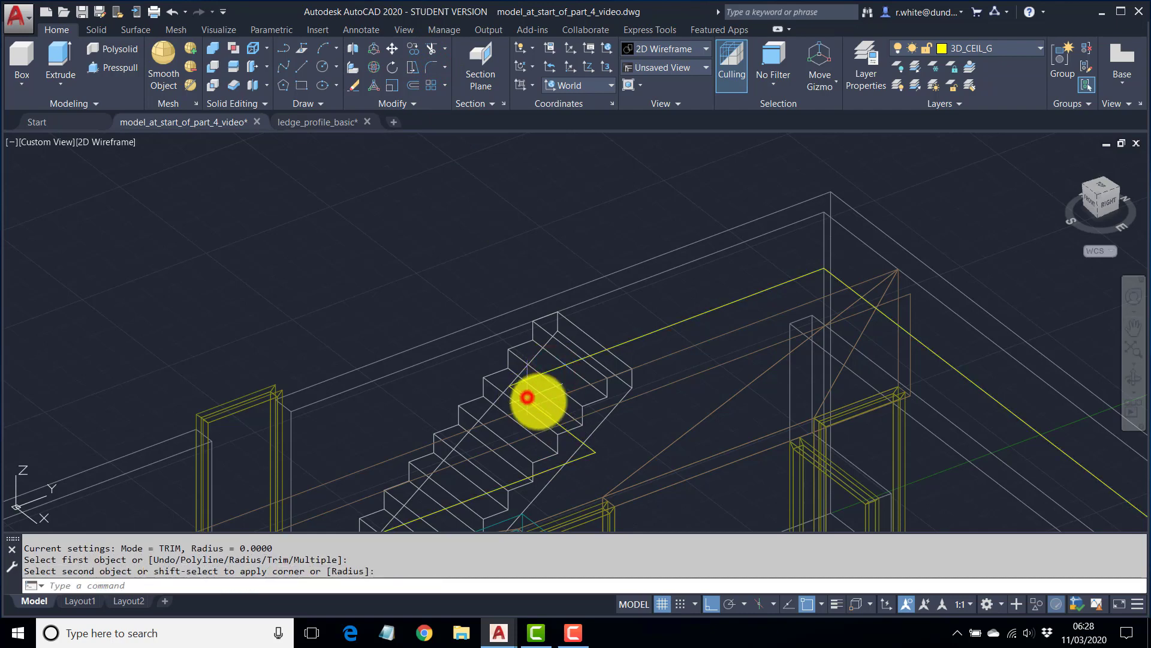
click(647, 331)
scroll(644, 330, down, 4)
middle_drag(643, 332, 599, 225)
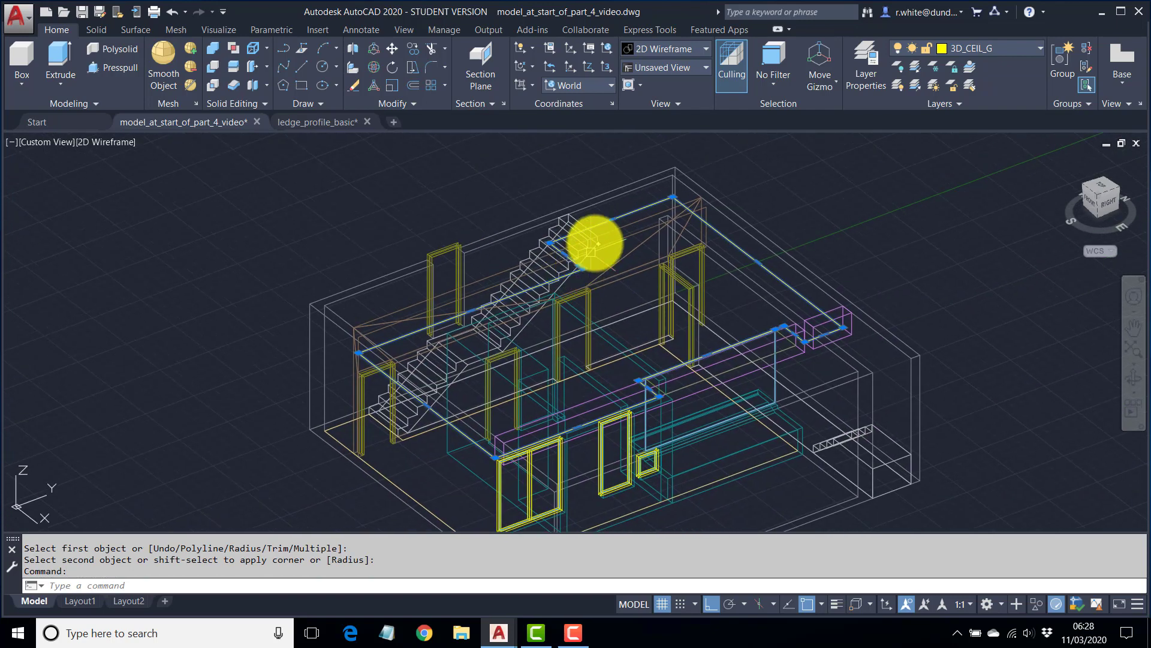
key(Escape)
key(Escape)
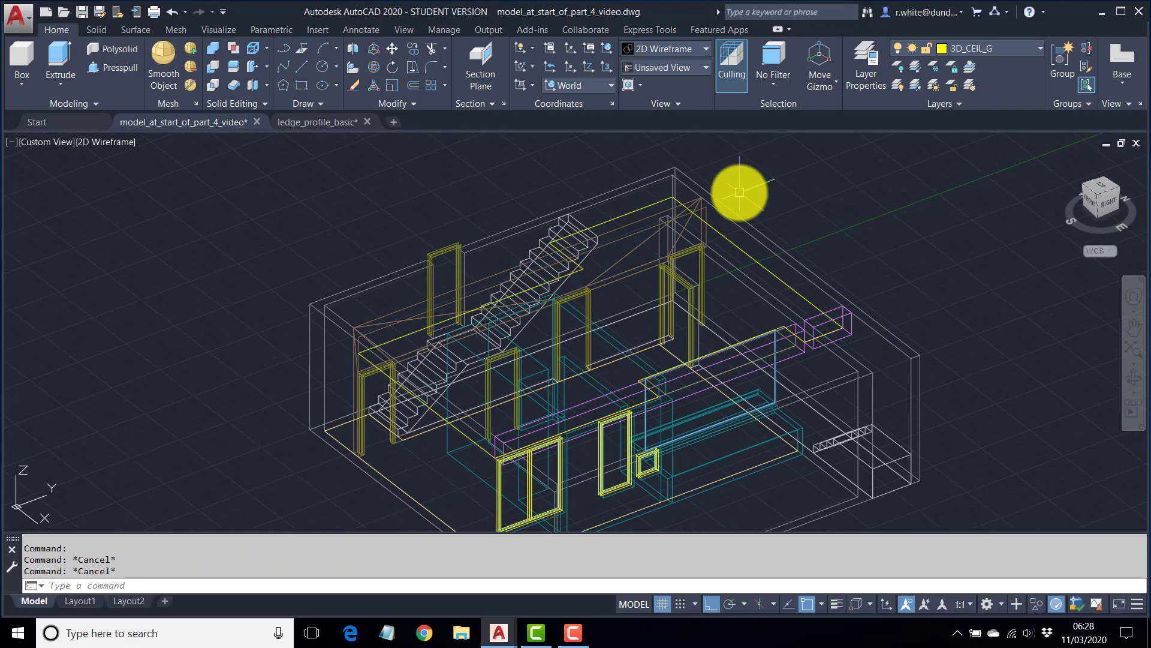
Convert the closed ceiling outline into a region.
text(REG)
key(Return)
click(608, 220)
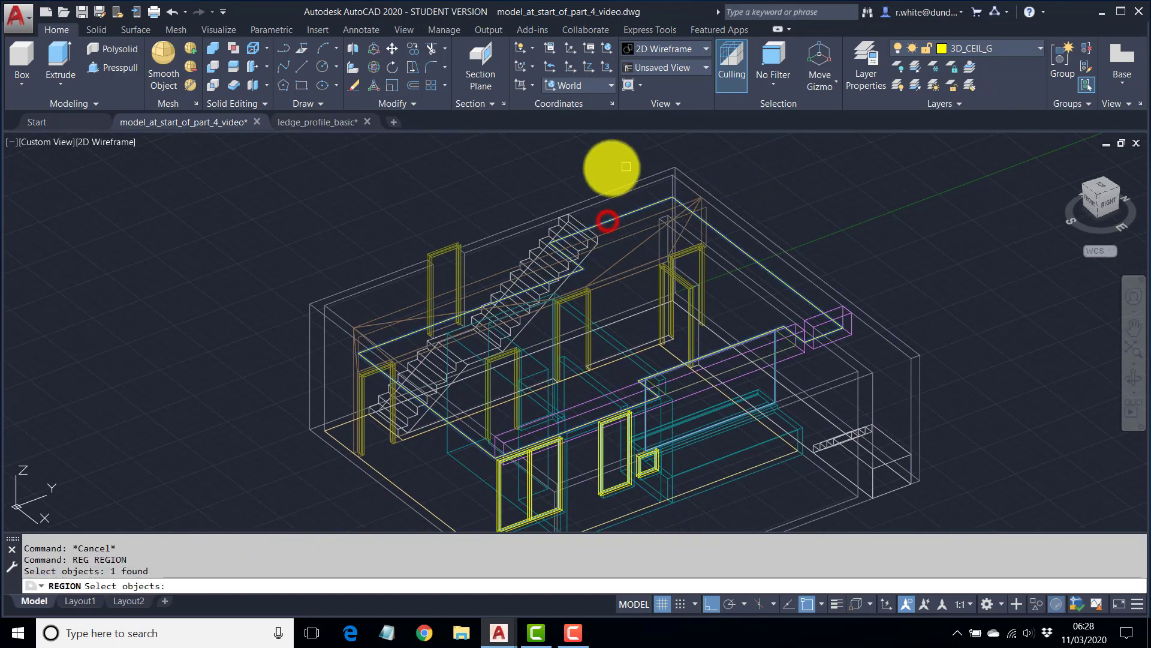
key(Return)
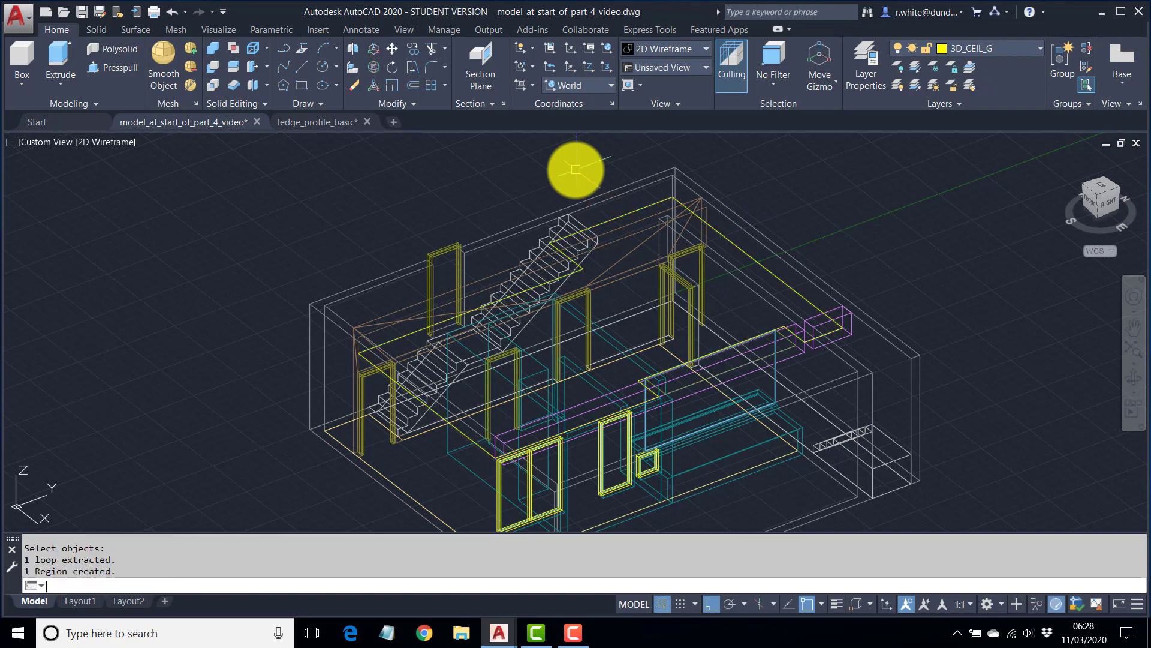
Identify the layer of the white walls and unlock it, 3D_WL_WHITE_G.
shift+middle_drag(574, 308, 588, 334)
middle_drag(605, 377, 540, 296)
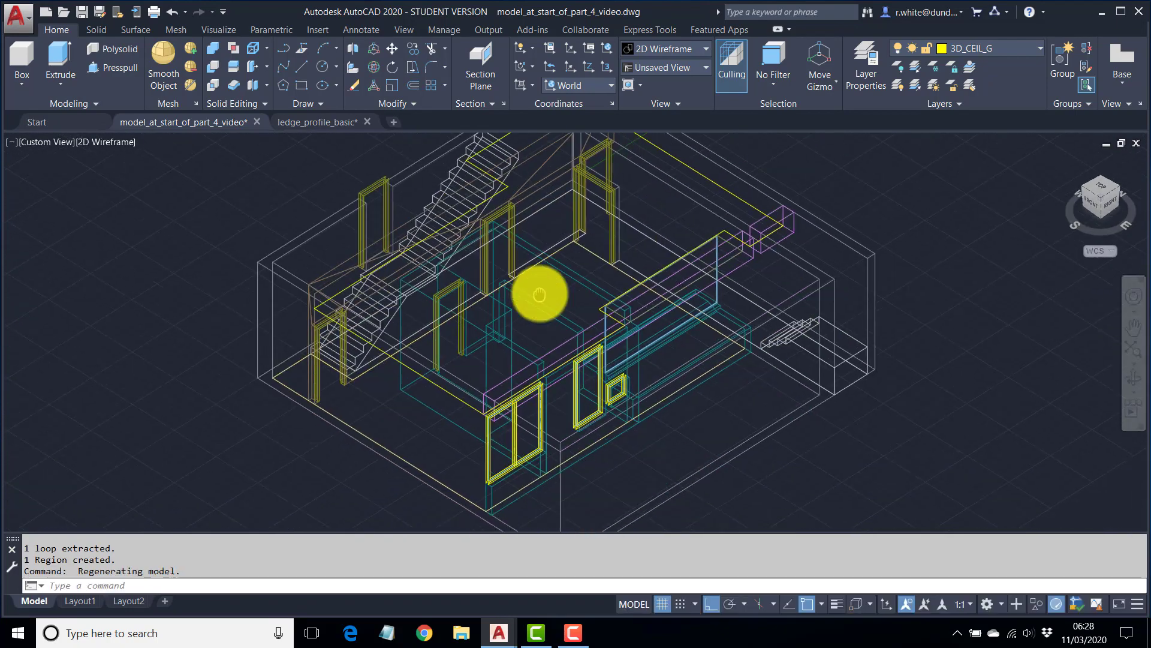
middle_drag(594, 230, 577, 358)
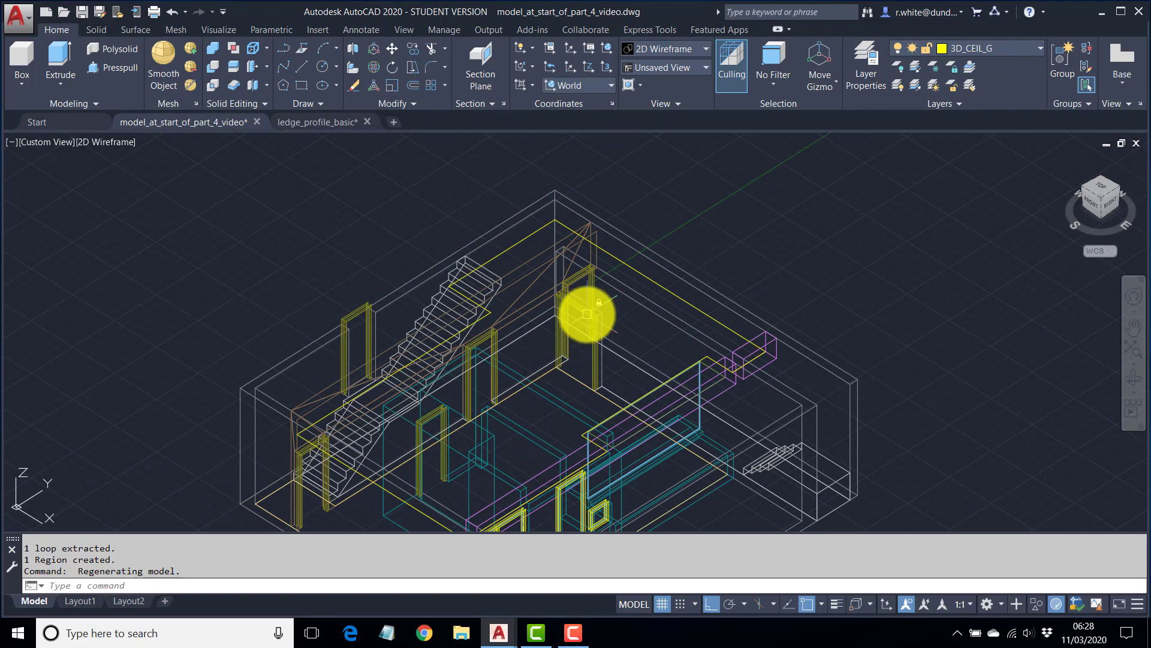
scroll(585, 308, up, 2)
middle_drag(709, 372, 586, 283)
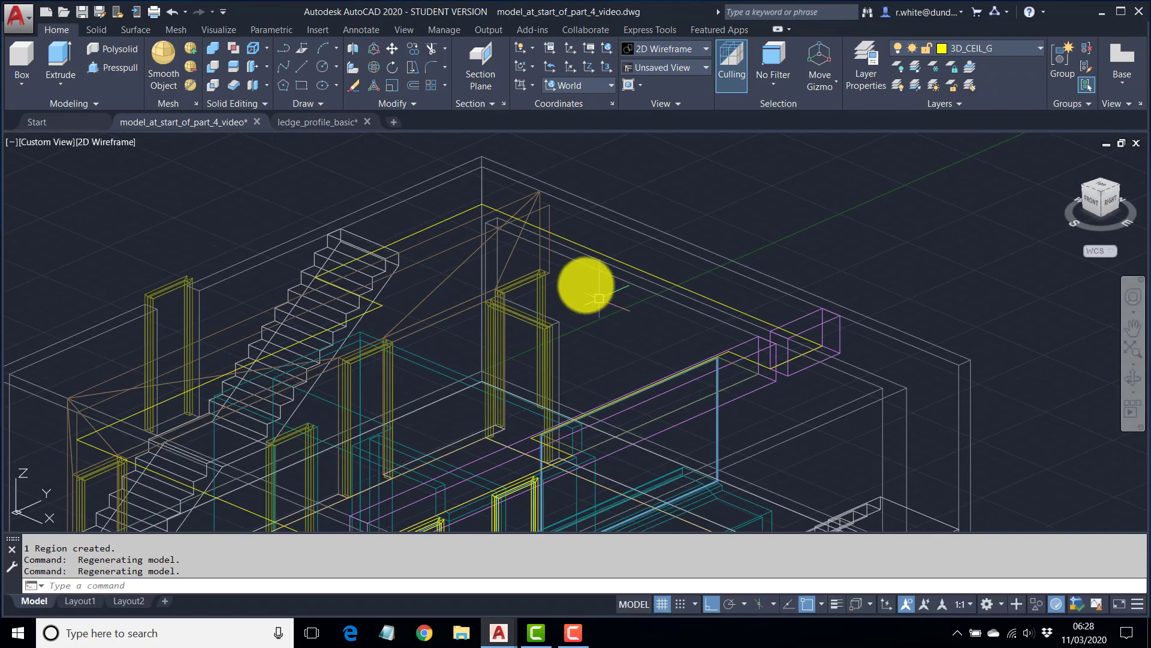
click(575, 260)
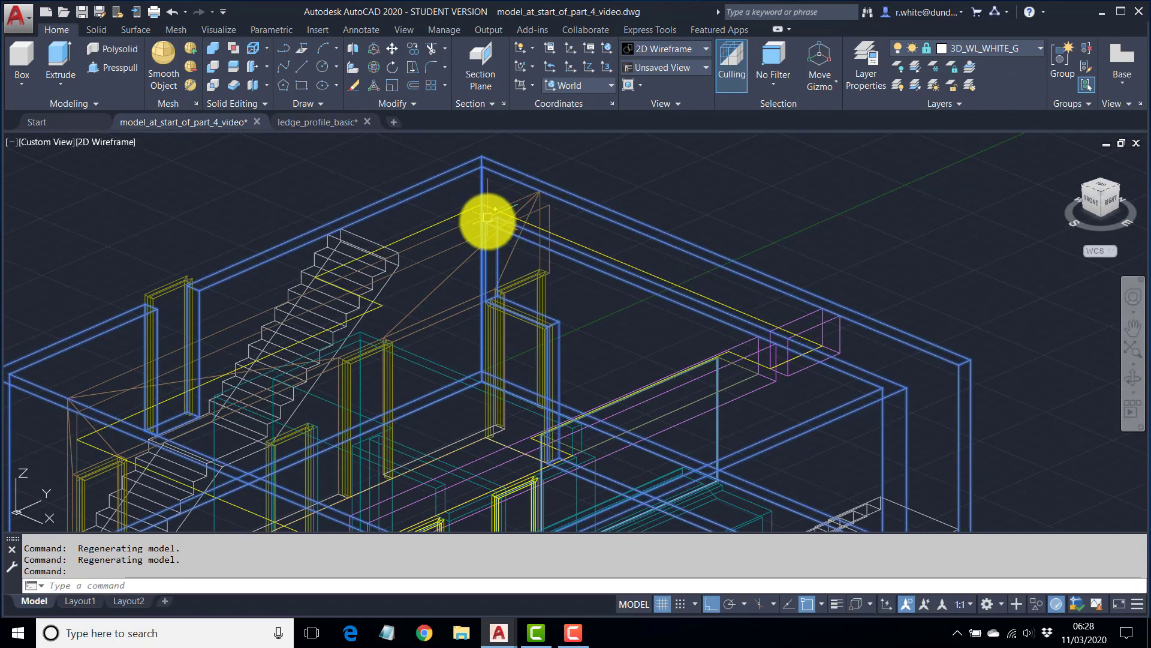
mouse_move(512, 232)
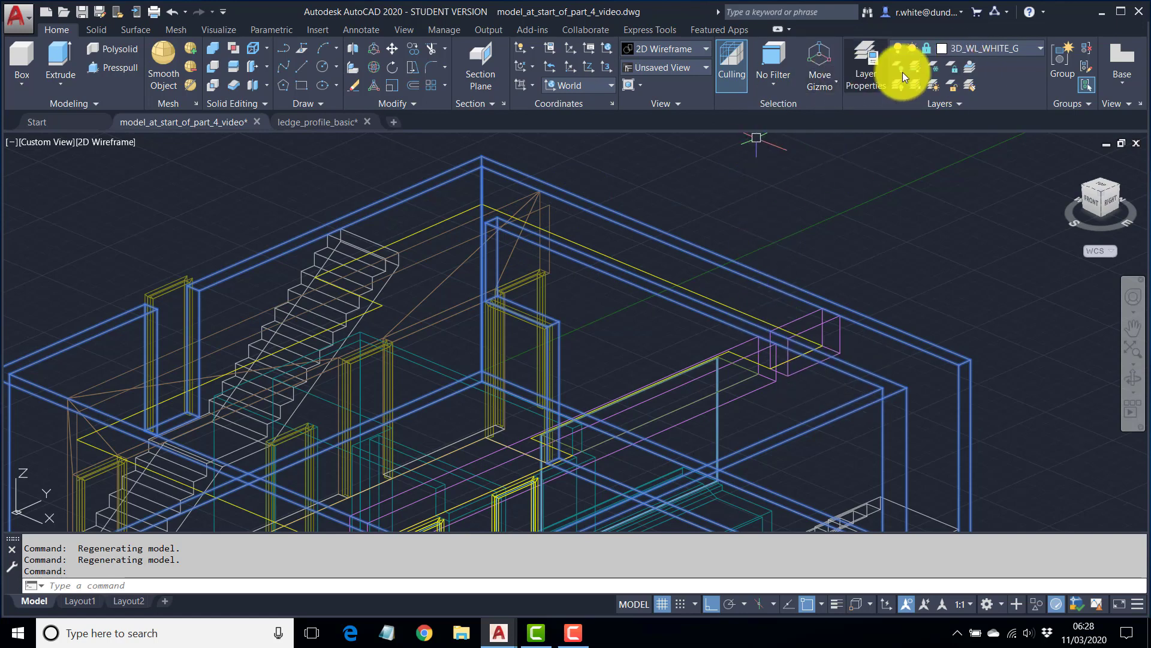
key(Escape)
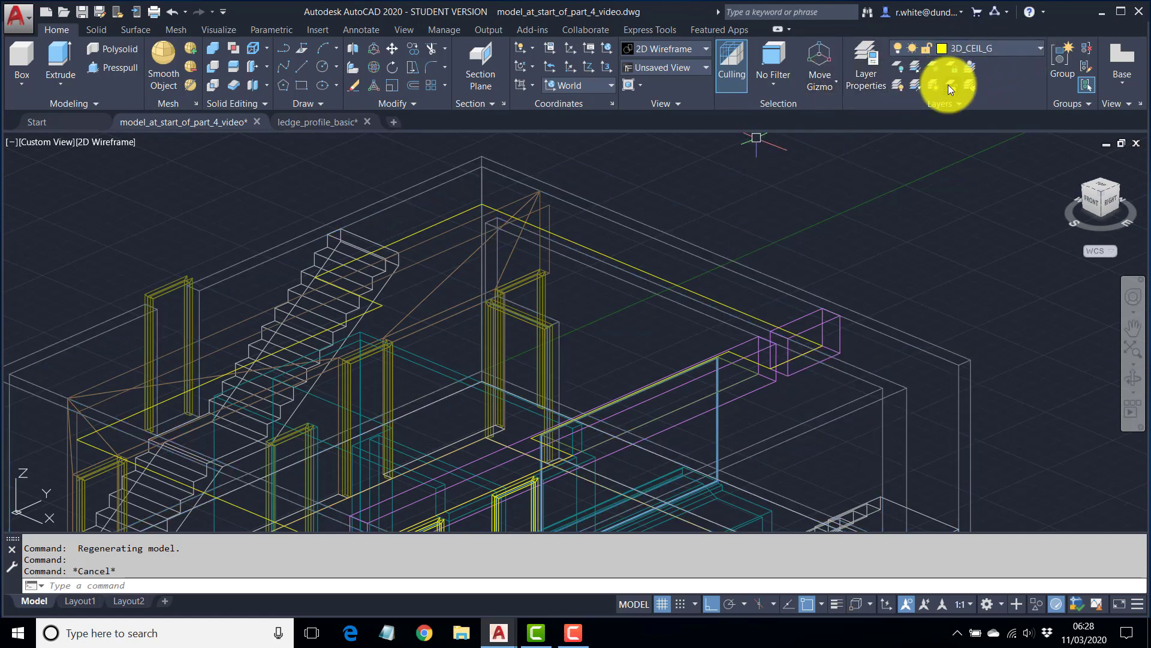
click(952, 85)
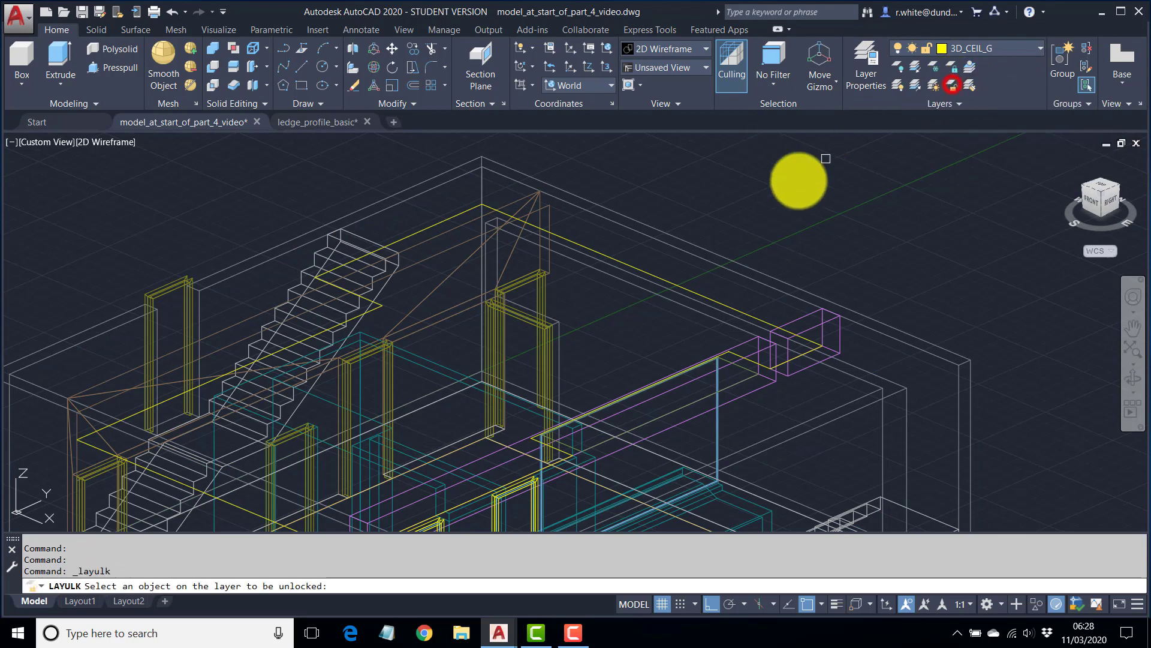
click(628, 283)
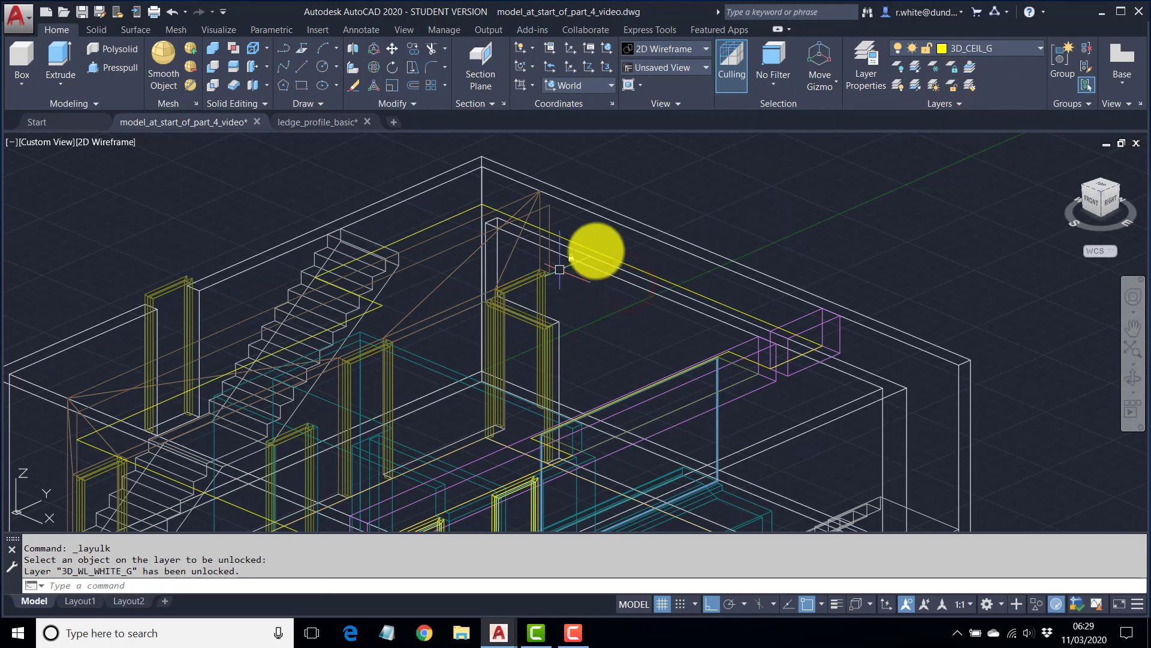
Unlock the wood and concrete wall layers, 3D_WL_WOOD_G and 3D_WL_CONC_G, by picking an object on each.
click(950, 85)
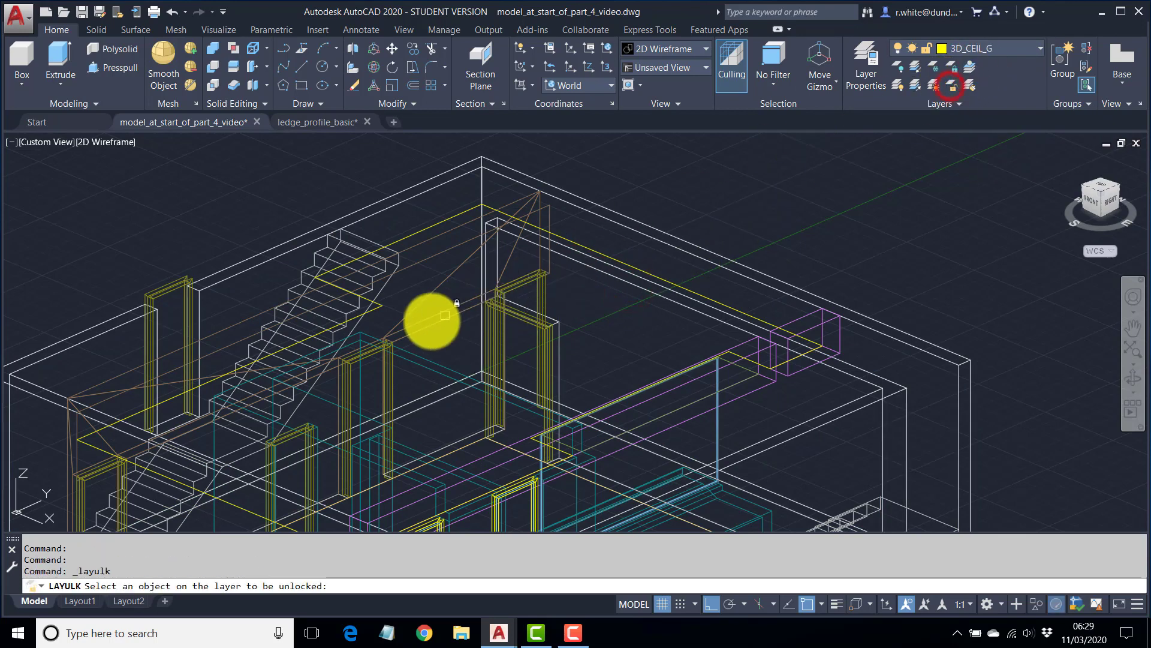
click(431, 329)
middle_drag(467, 365, 508, 249)
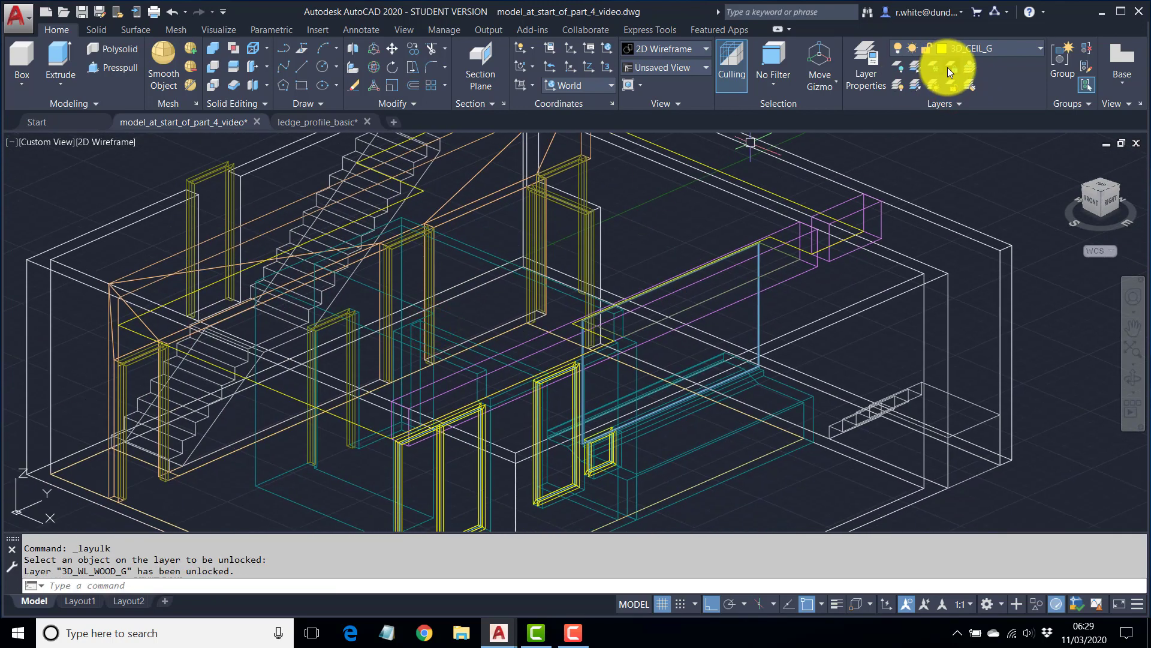
click(950, 85)
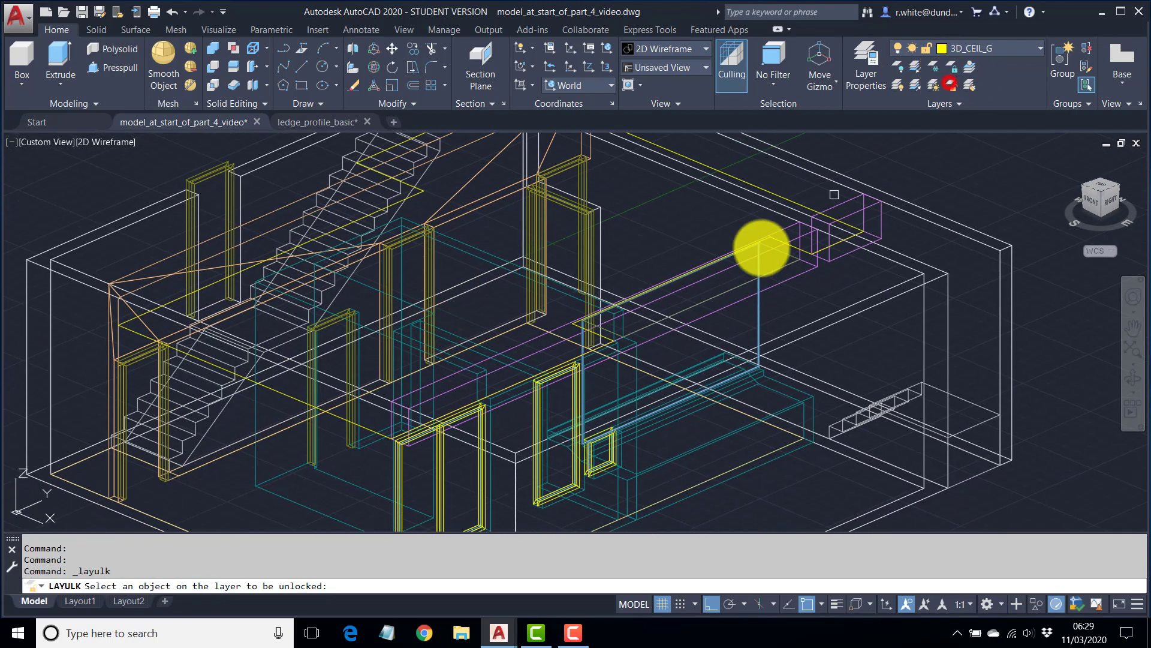
click(453, 364)
click(954, 84)
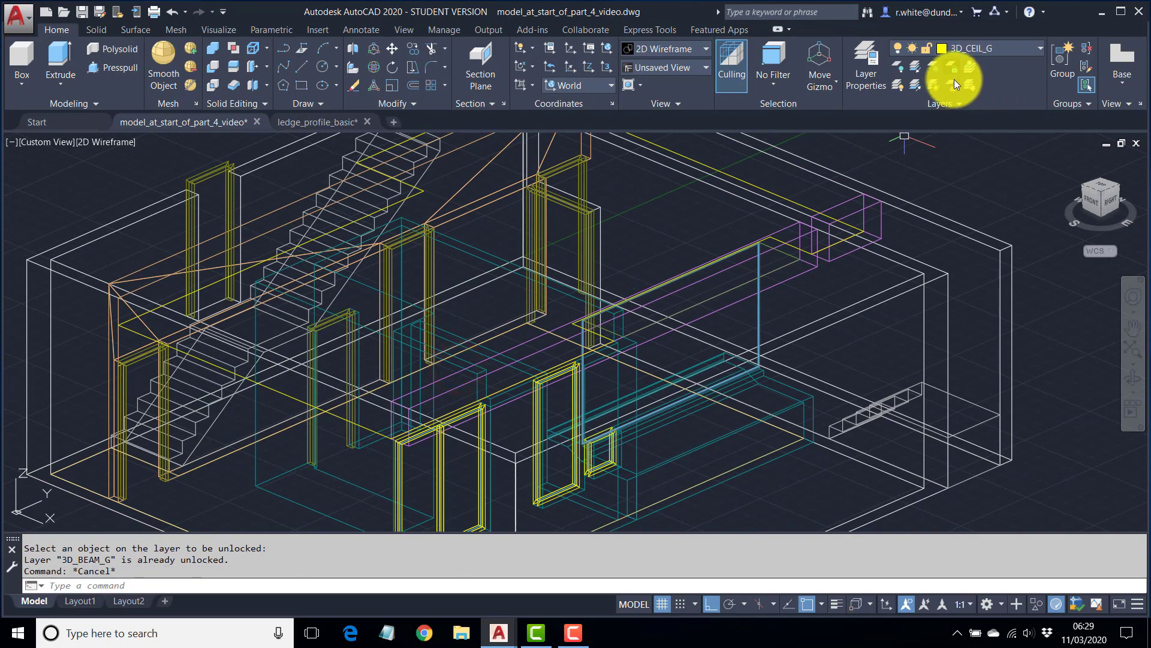
key(Return)
click(463, 250)
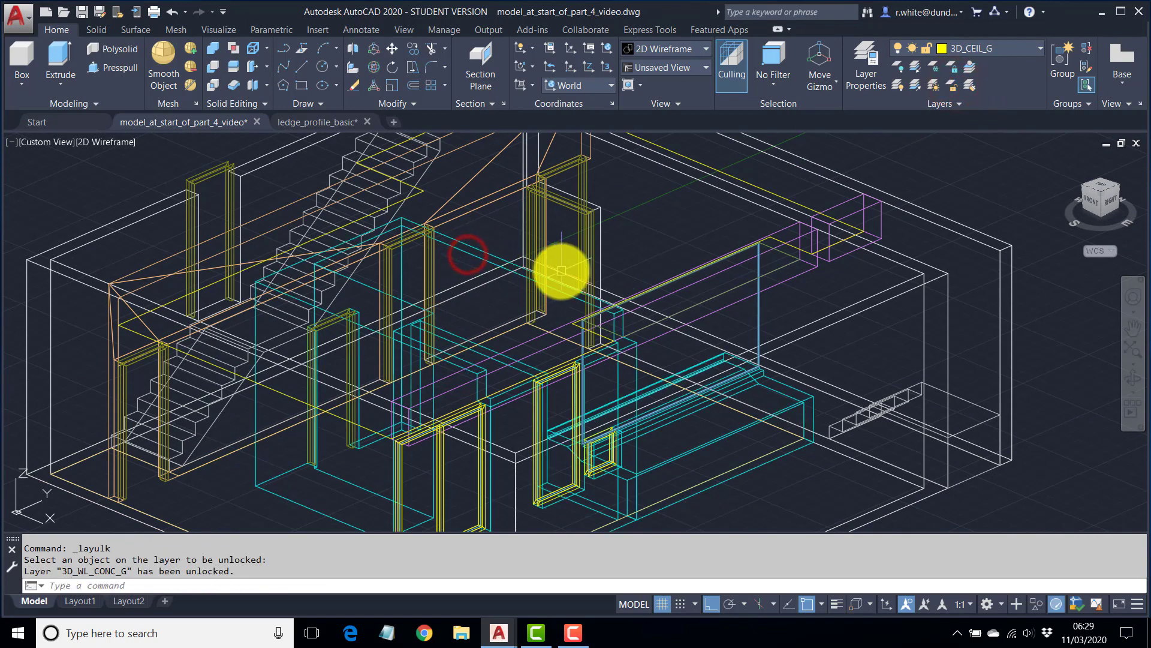
key(Escape)
key(Escape)
Make the white walls' layer, 3D_WL_WHITE_G, current by picking the outer wall.
scroll(549, 261, up, 5)
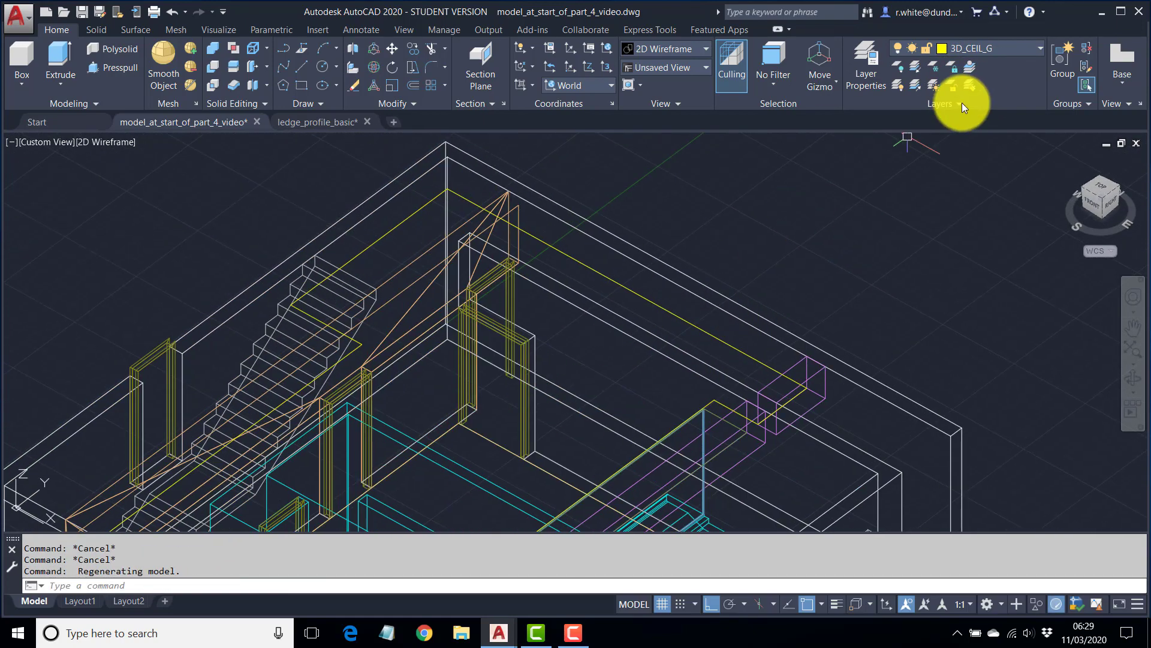
click(969, 65)
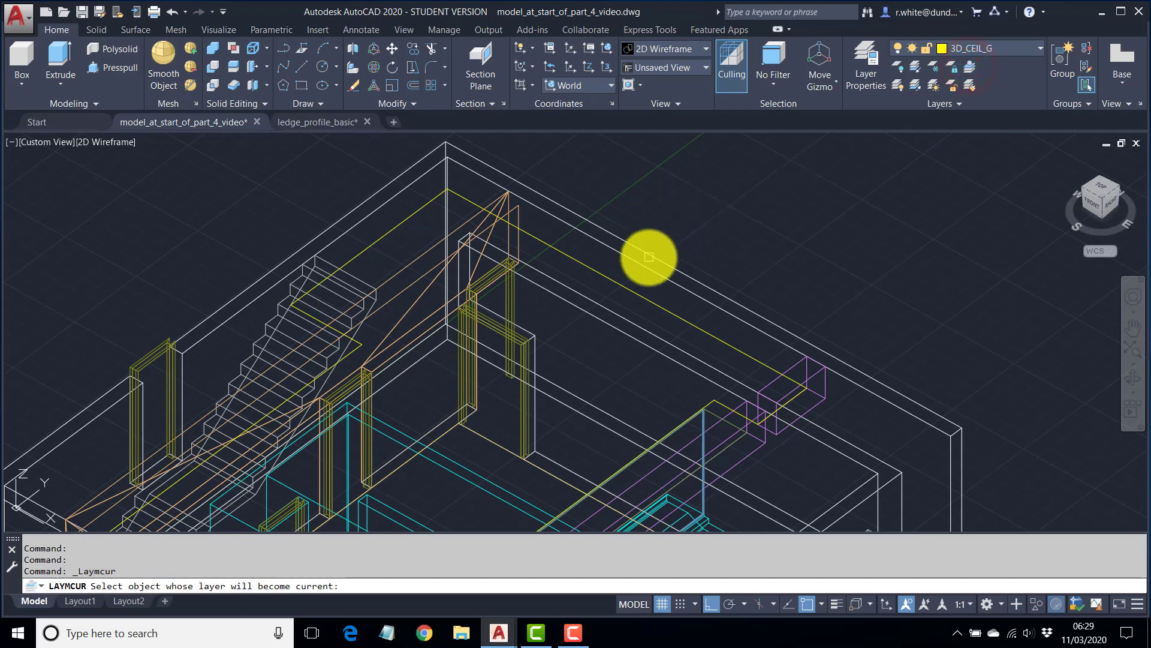
click(648, 256)
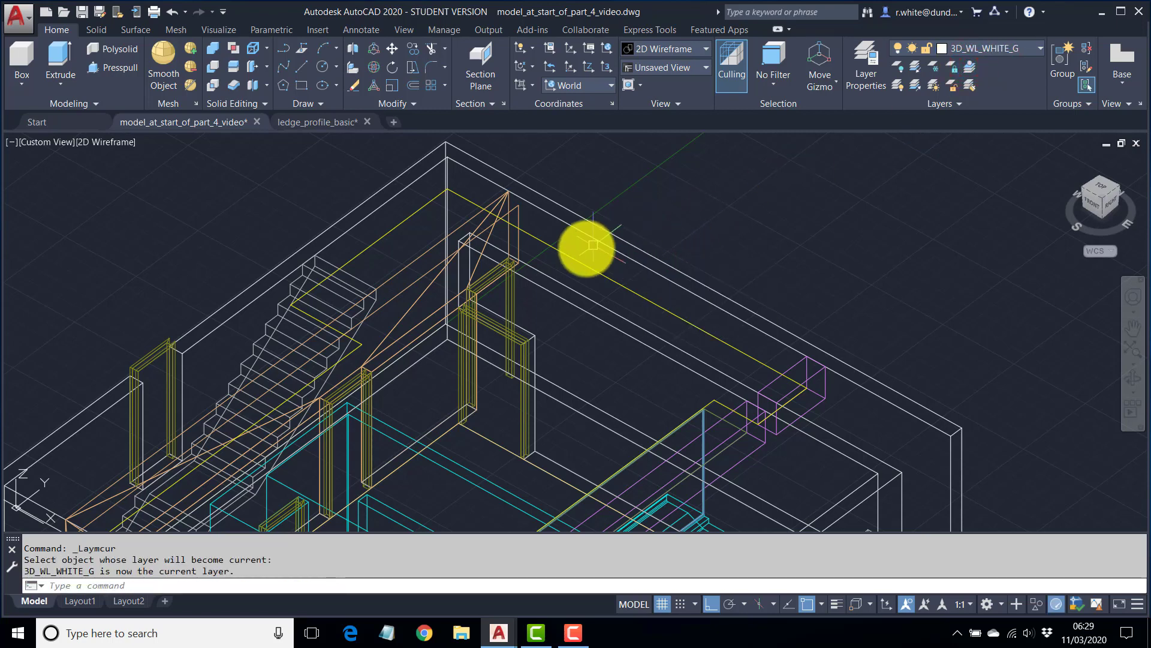
text(REG)
key(Return)
key(Escape)
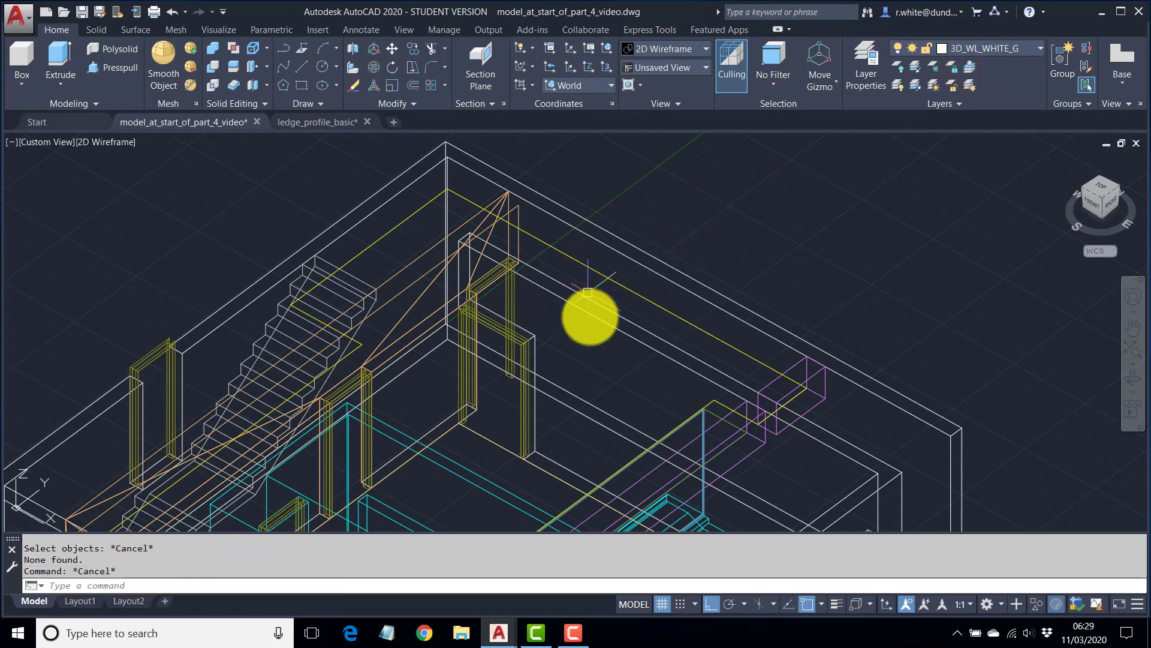
Draw a rectangle over the inner white wall's top face, between opposite corners from its end beside the doors to its end at the beam.
scroll(765, 398, up, 3)
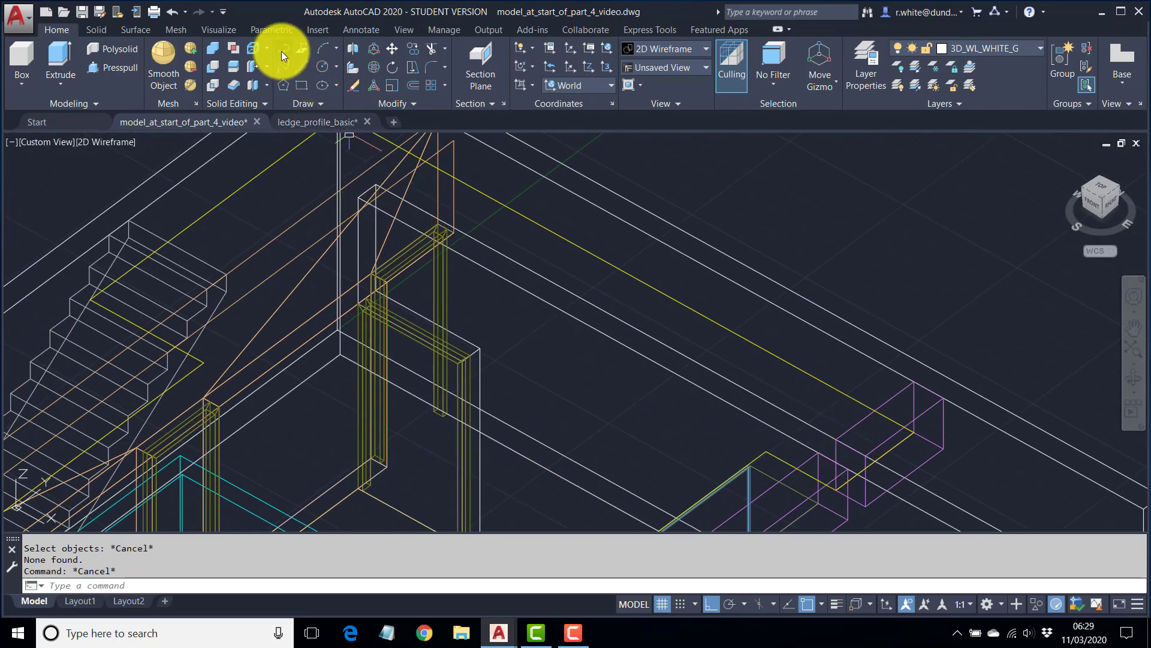
click(300, 83)
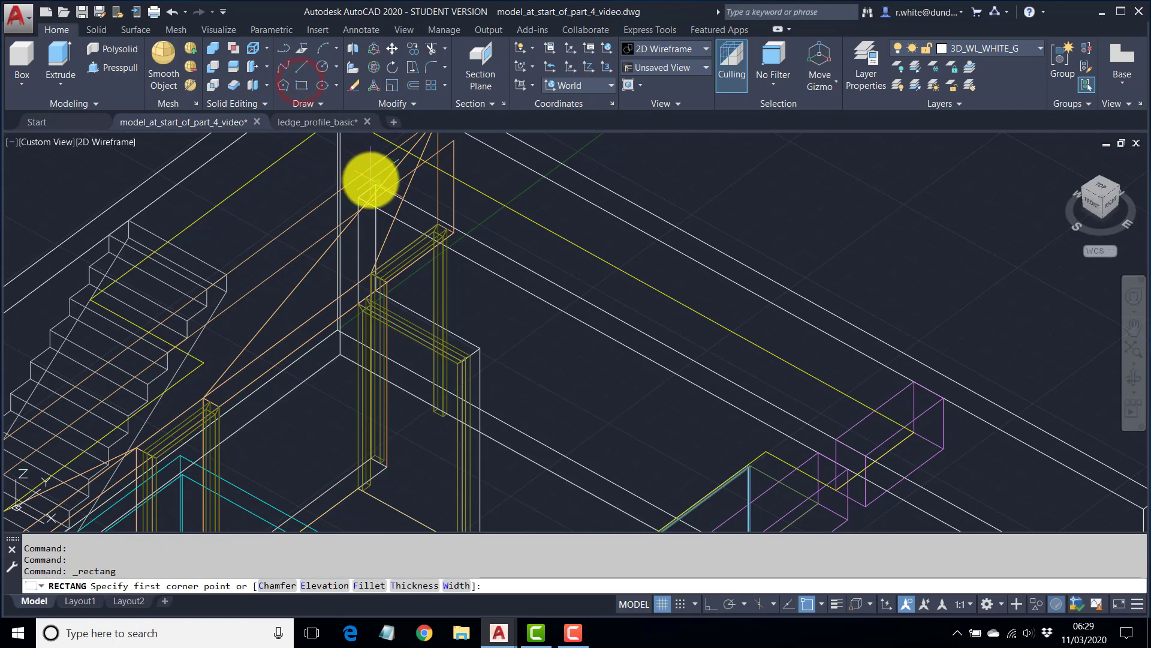
click(371, 180)
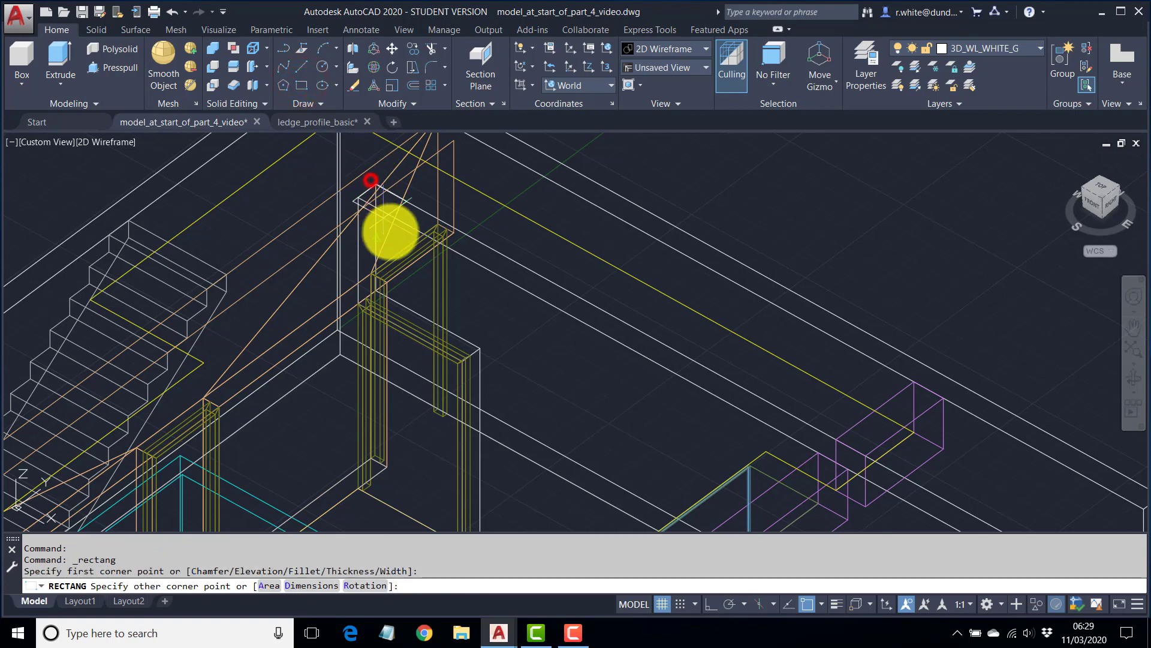
click(817, 451)
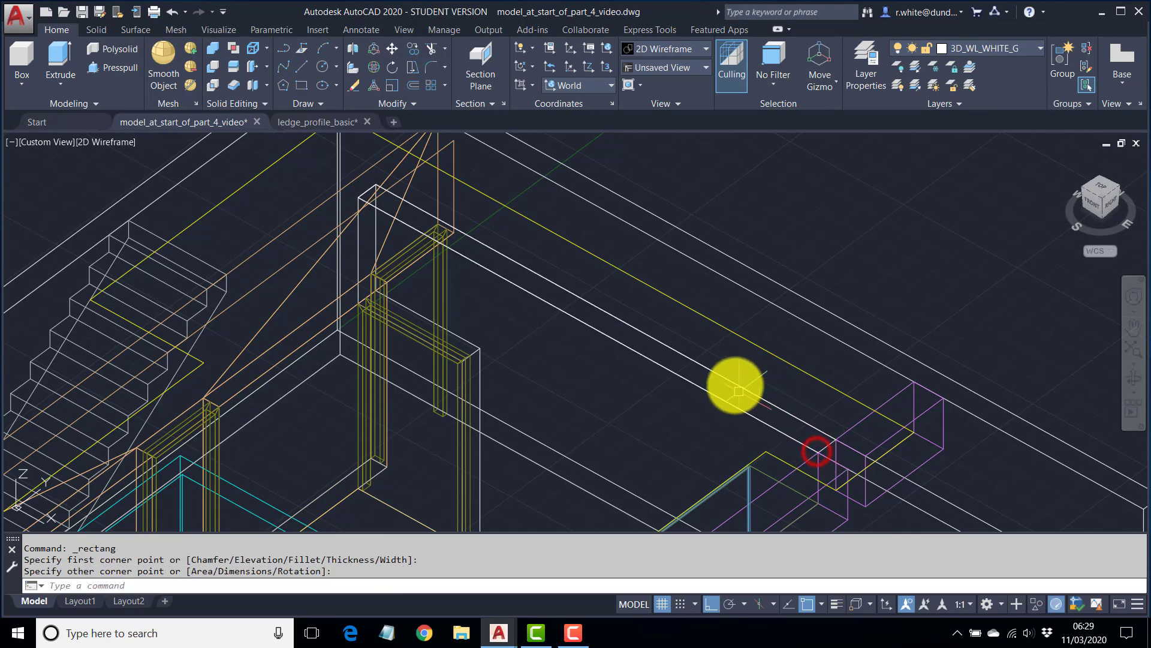
Extrude the rectangle on top of the inner white wall into a solid 50 high.
click(59, 52)
click(536, 271)
key(Return)
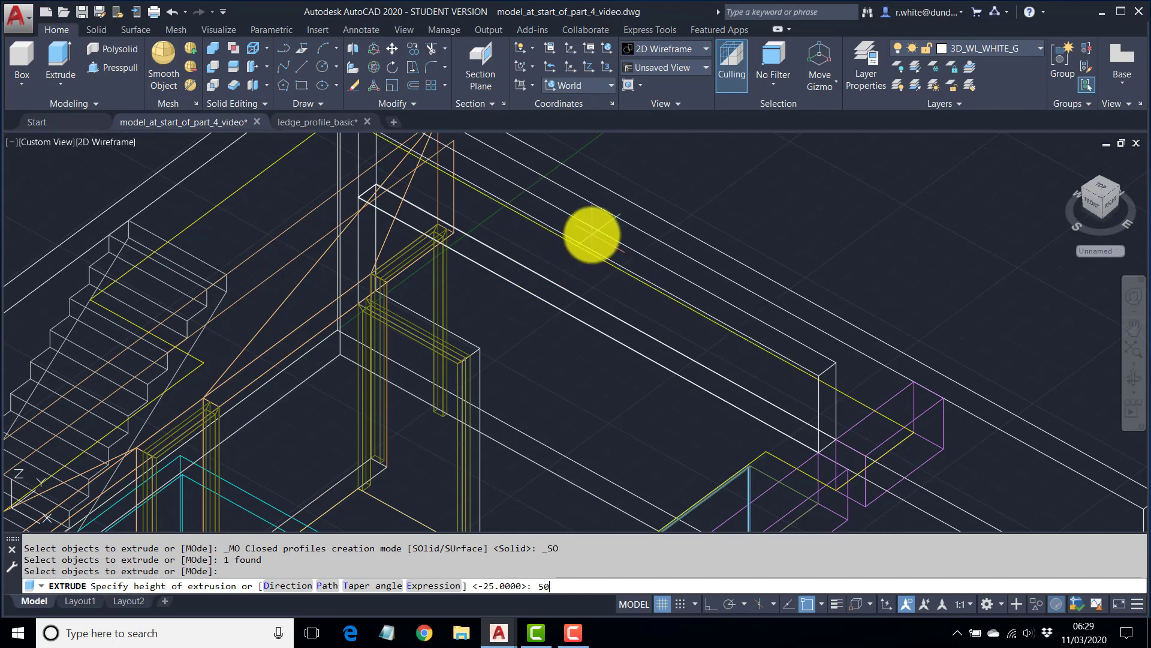
key(Return)
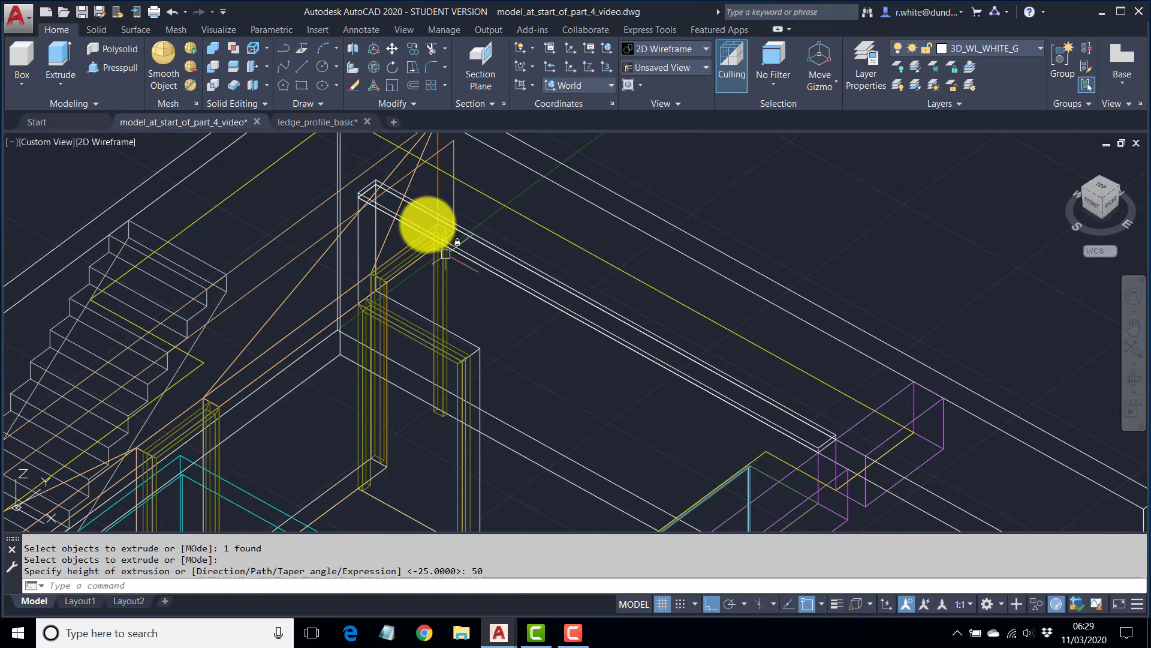
Move the 50-high strip down by its own height, from the upper to the lower corner at its end beside the doors.
scroll(352, 183, up, 5)
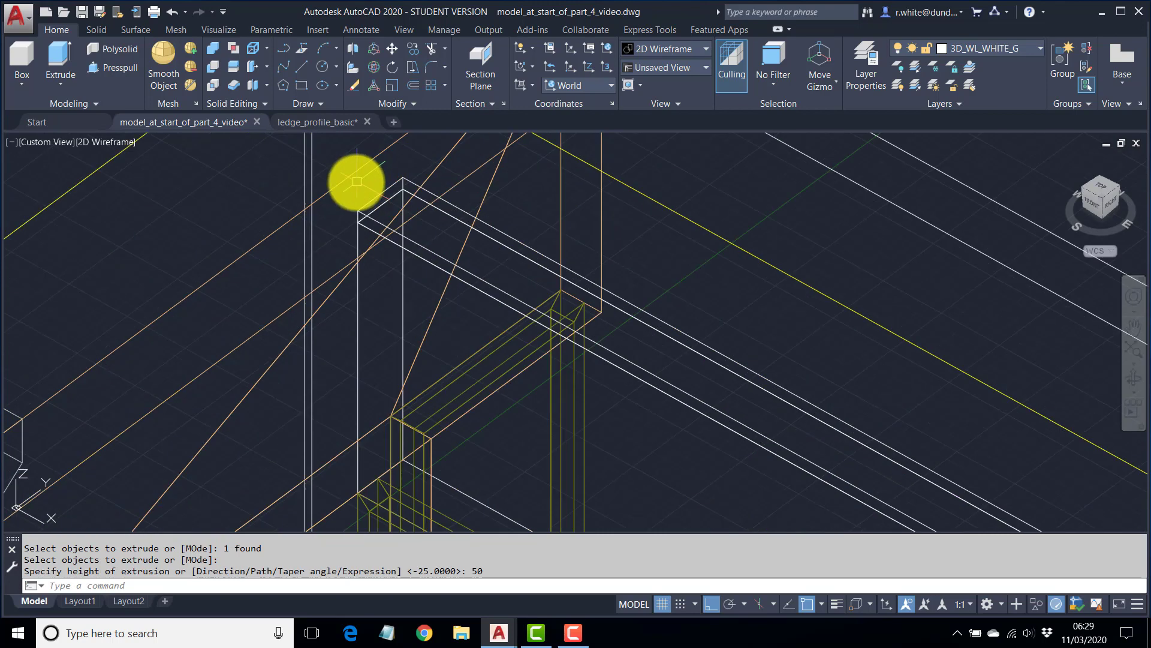
click(392, 48)
click(387, 215)
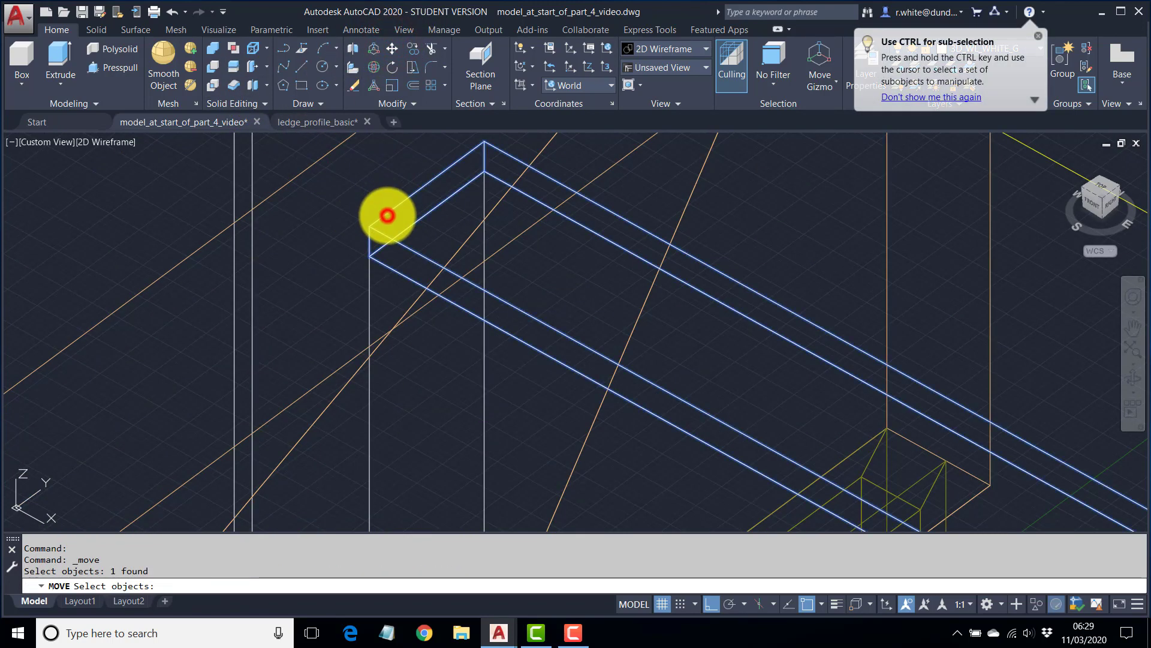
click(369, 227)
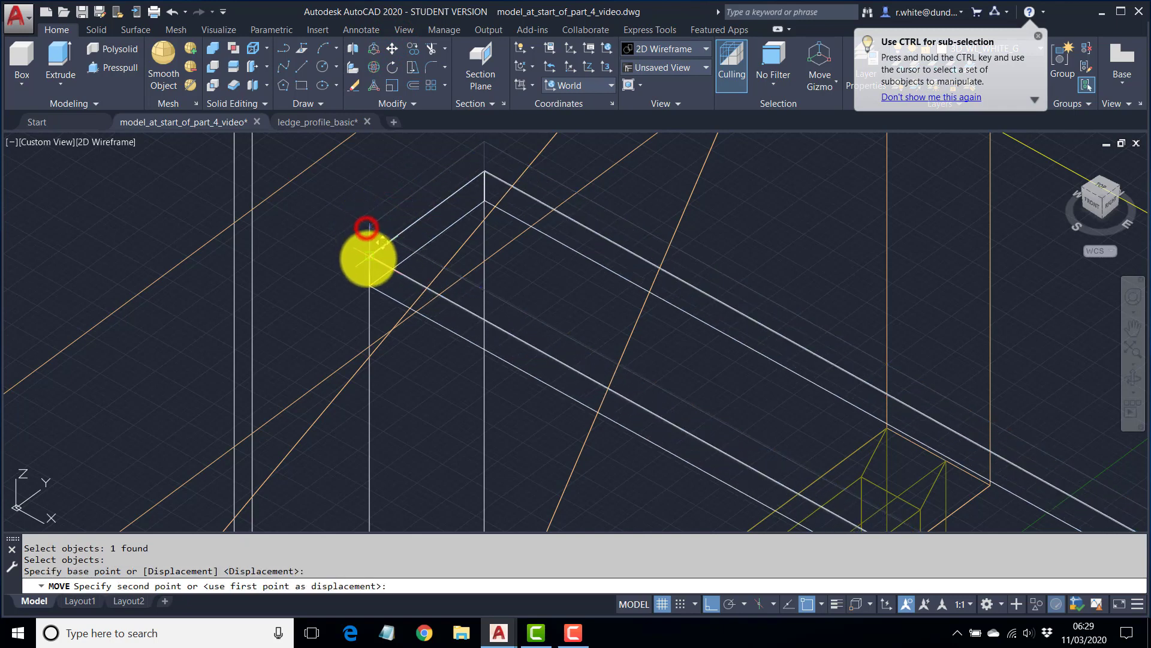
click(369, 258)
scroll(401, 263, down, 2)
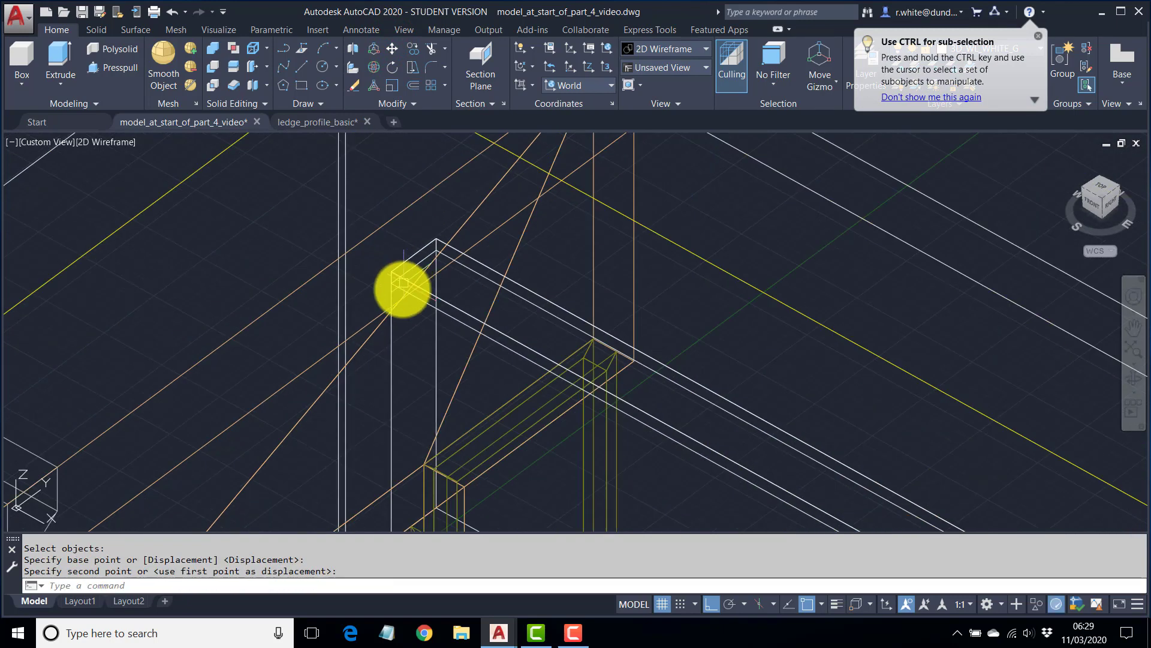
Subtract the lowered strip from the inner white wall.
click(212, 66)
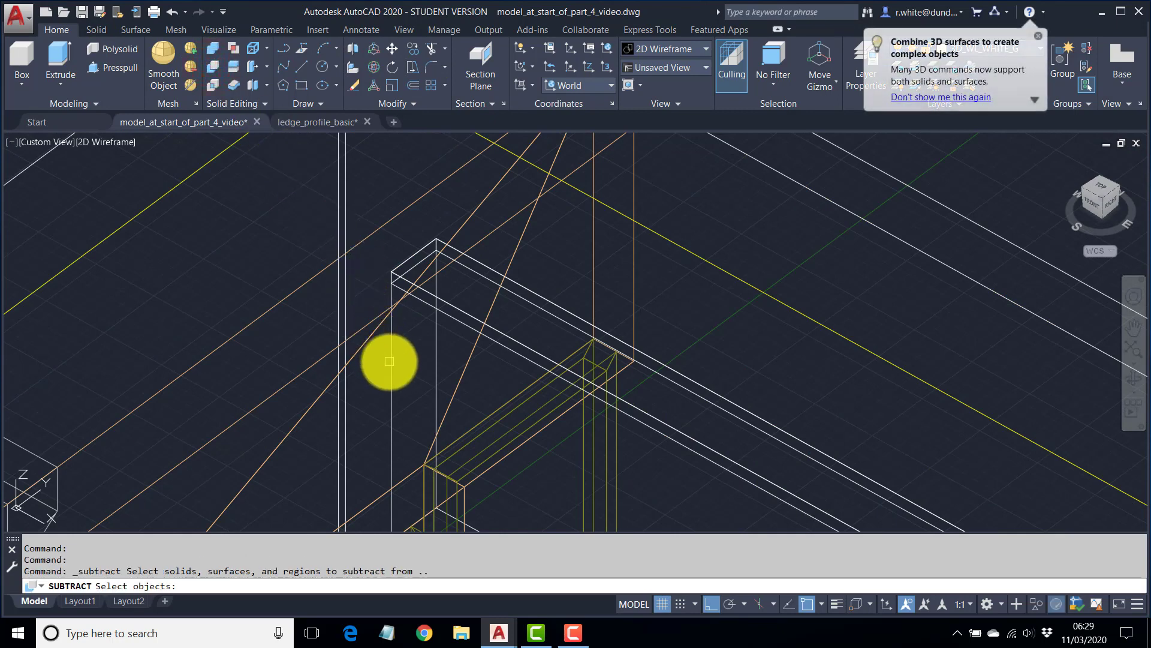
click(387, 358)
right_click(387, 359)
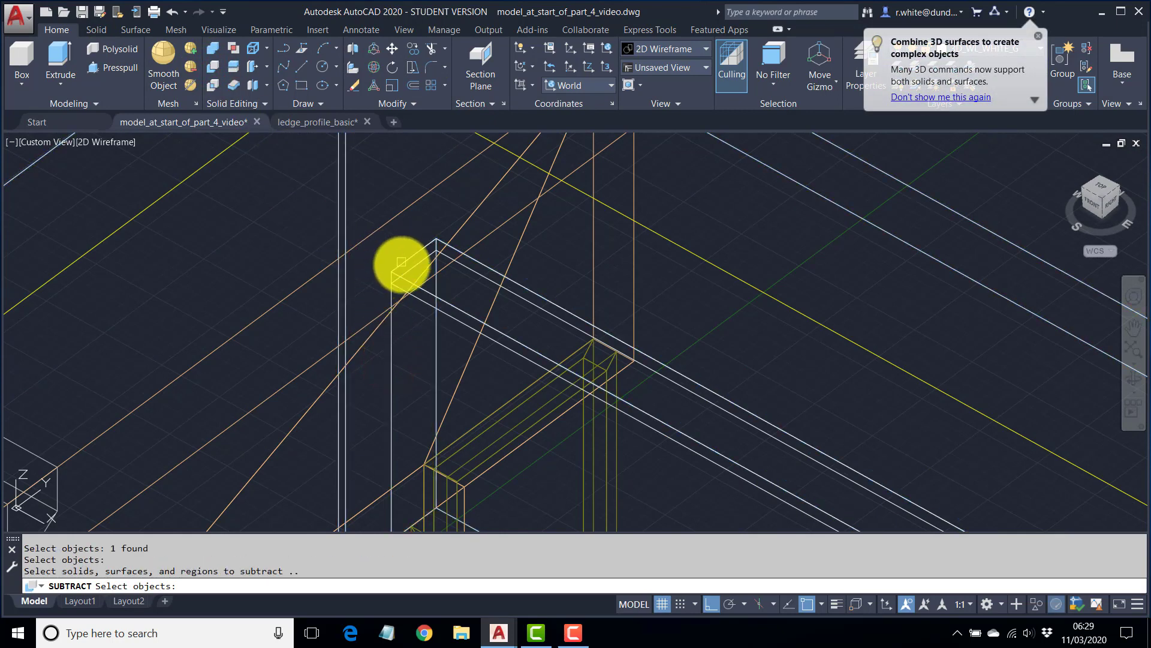
click(409, 267)
right_click(404, 232)
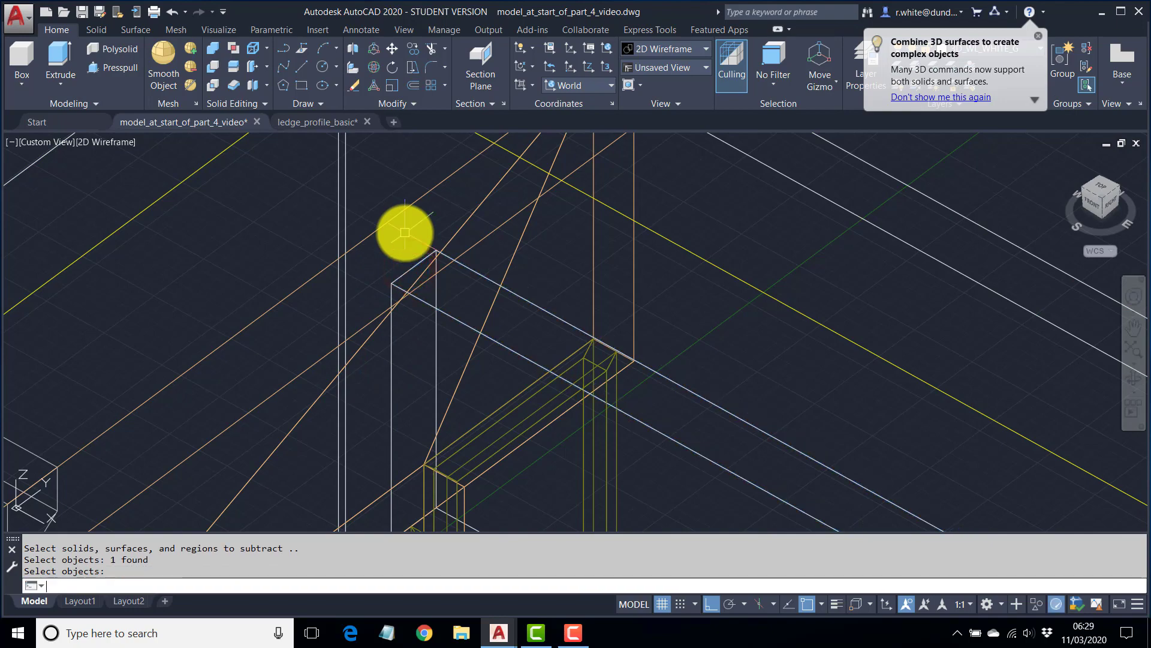
Turn on the layers 3D_DR_EDGE_G, 3D_DR_LEAF_G and 3D_GRAVEL_G.
scroll(409, 233, down, 6)
shift+middle_drag(447, 267, 493, 232)
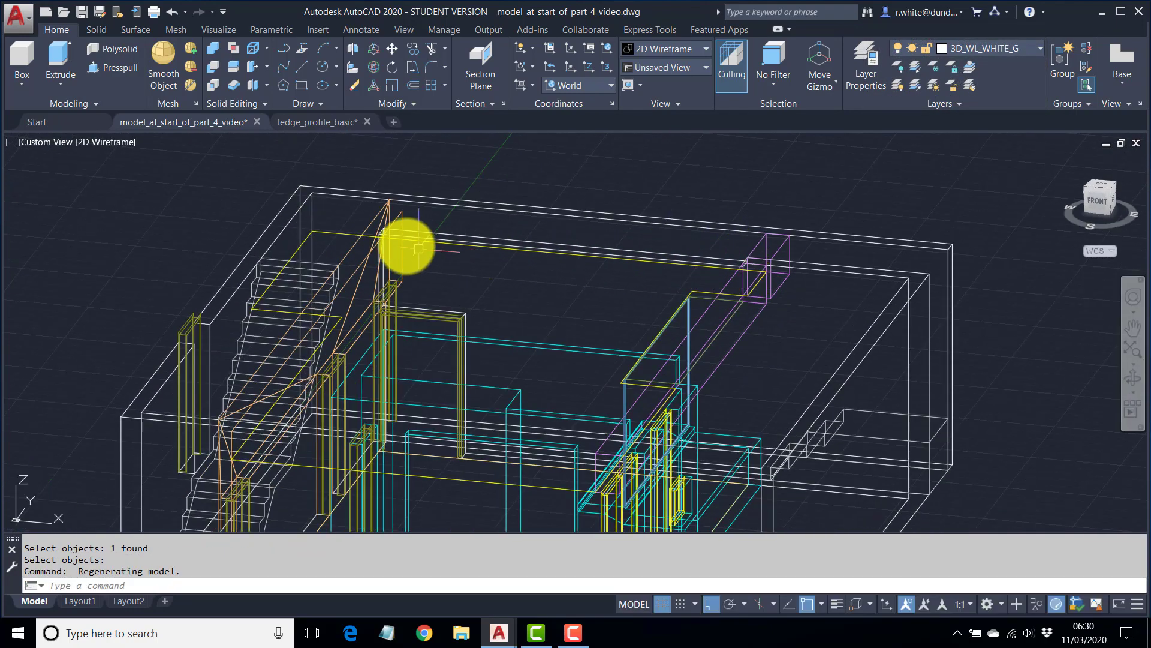
shift+middle_drag(487, 292, 463, 257)
scroll(450, 330, down, 3)
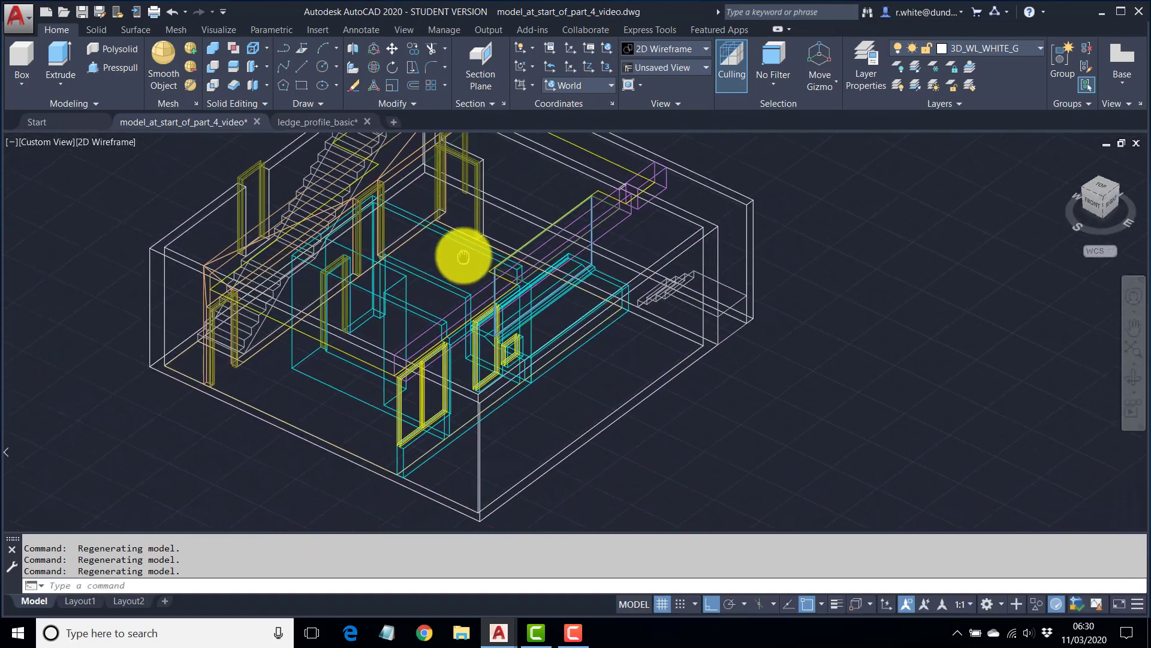
click(1035, 48)
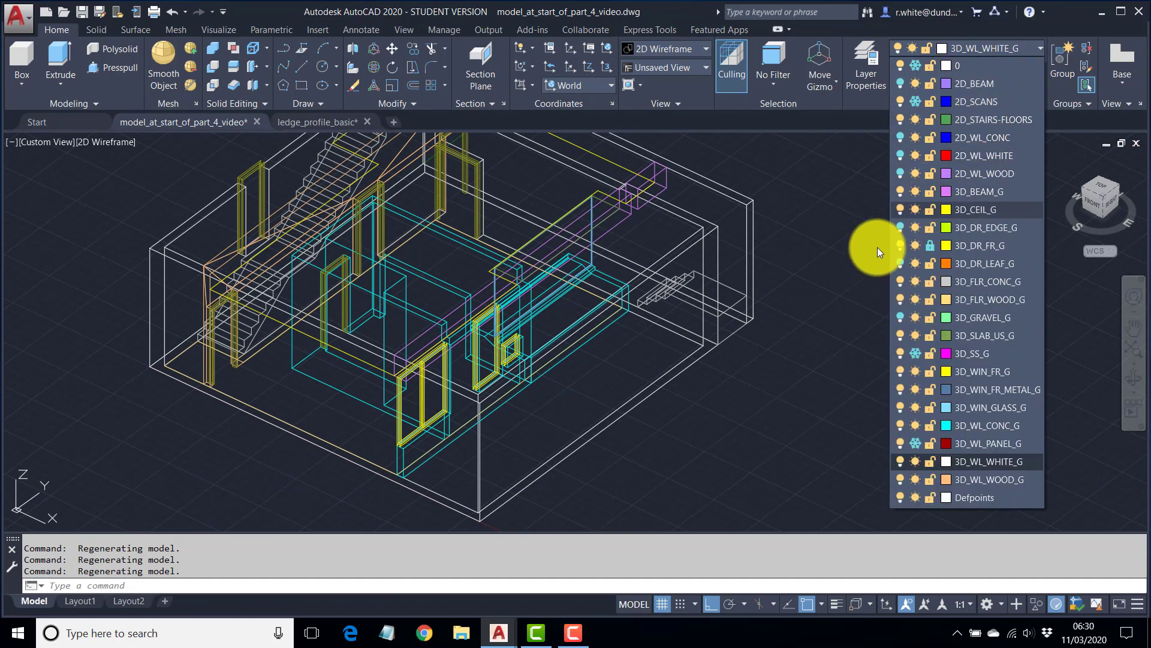
click(898, 225)
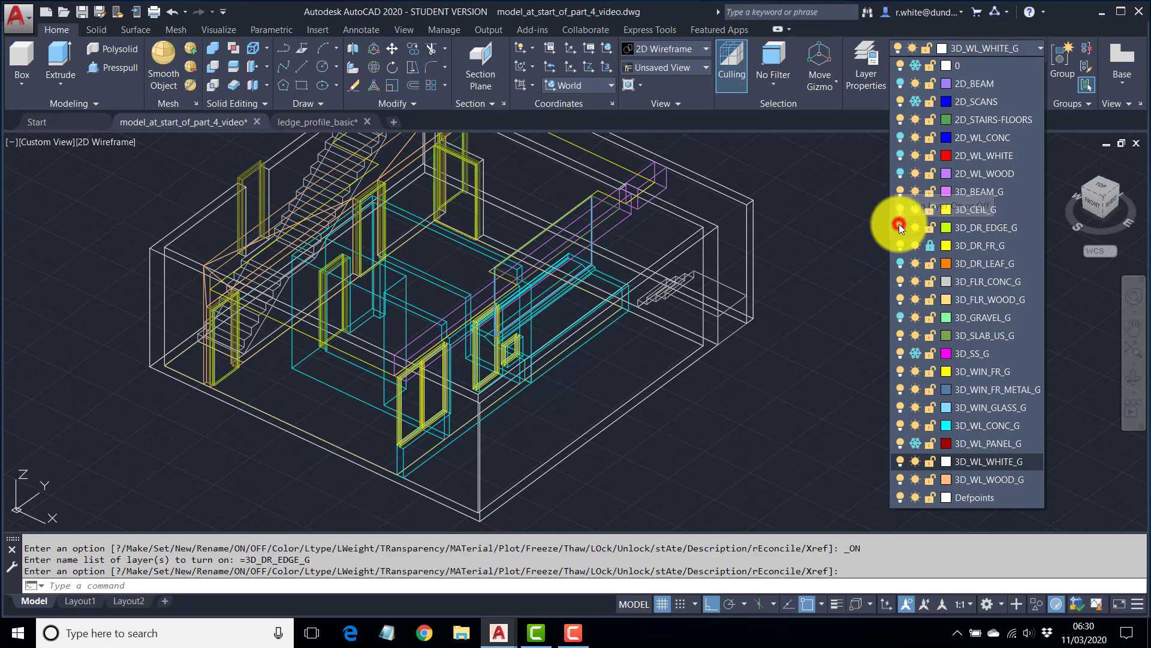
click(900, 262)
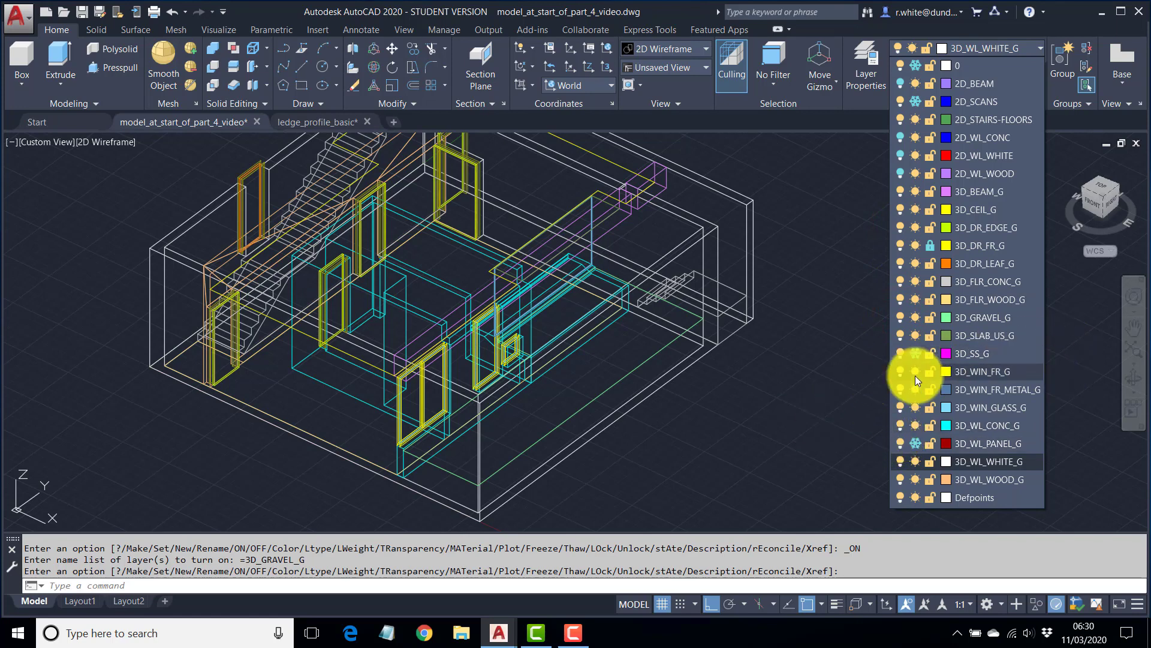
click(850, 395)
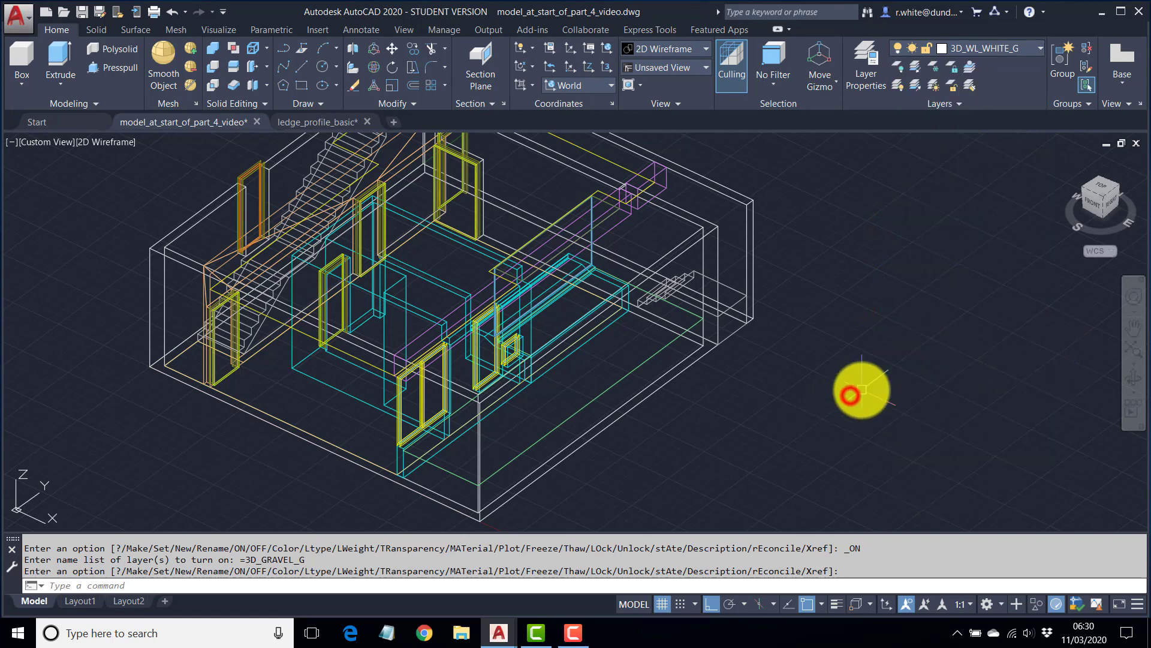
Thaw the layers 3D_SS_G and 3D_WL_PANEL_G.
click(1013, 50)
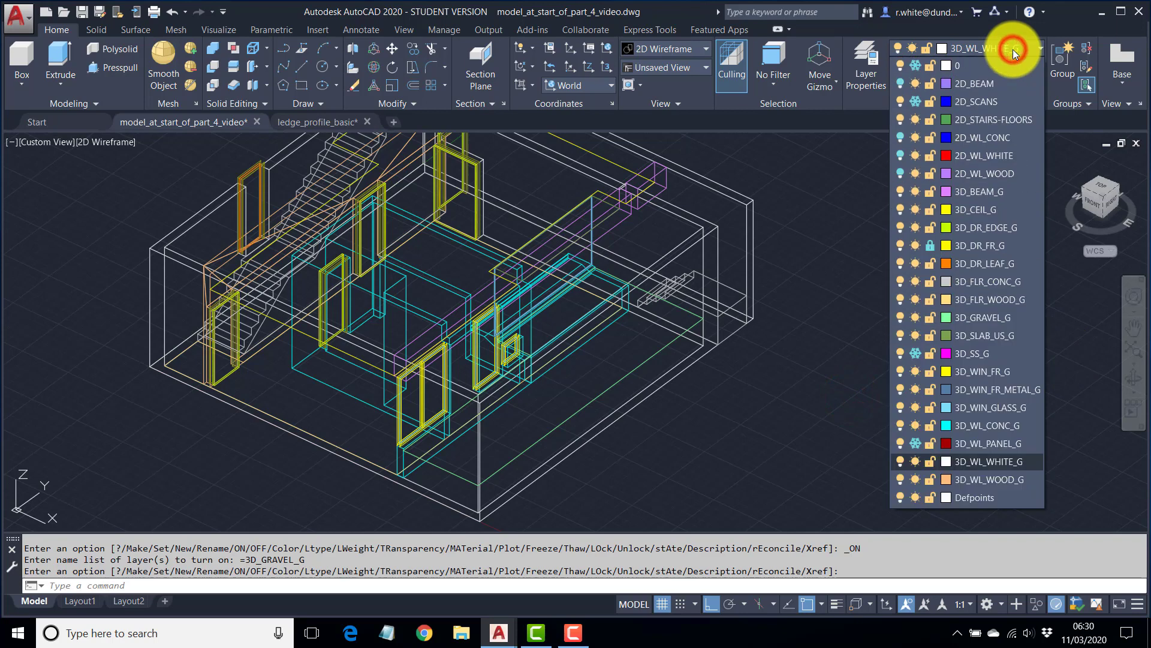
click(915, 352)
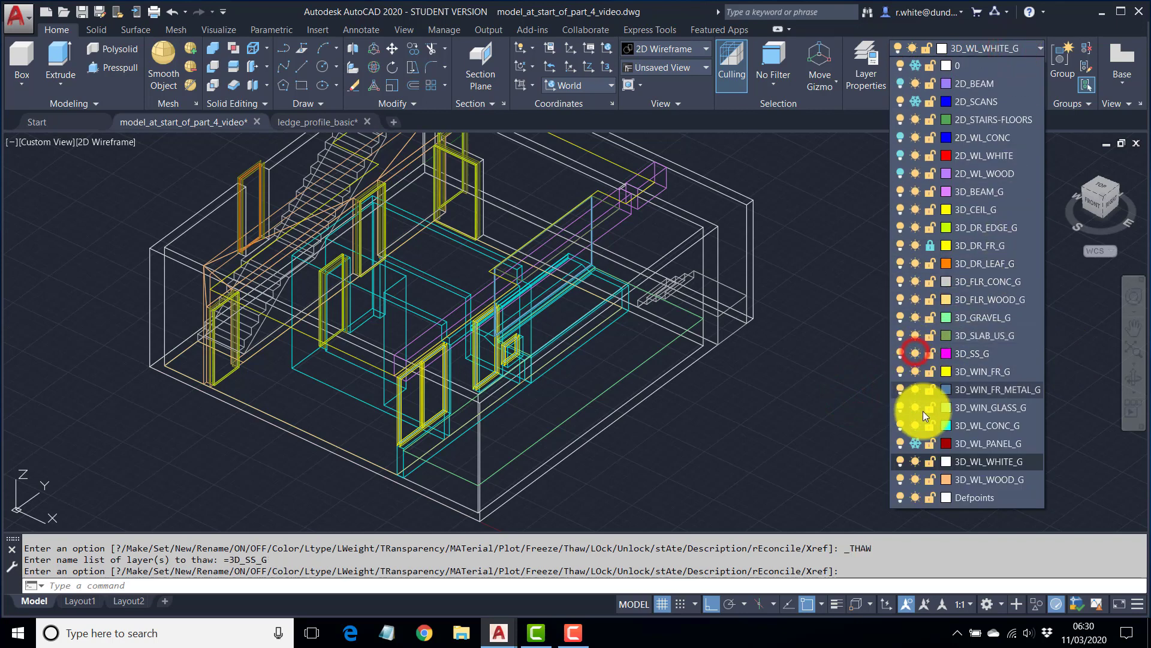
click(916, 443)
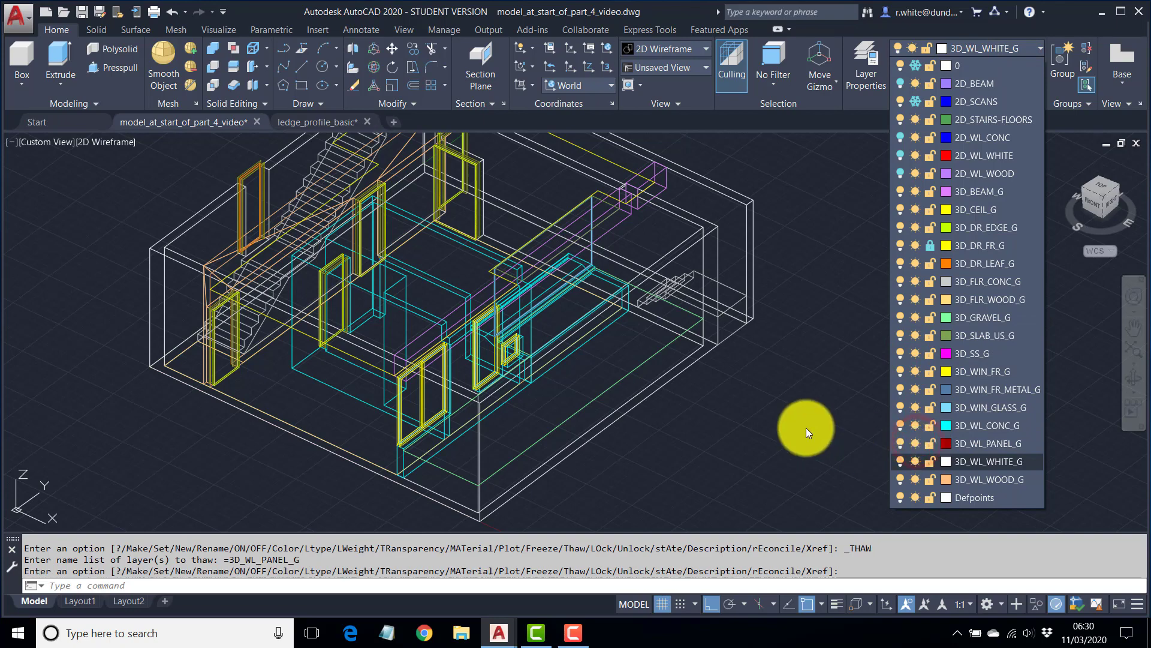
Examine the thawed magenta and red objects and their reference circle outside the building.
scroll(806, 427, down, 5)
middle_drag(716, 355, 570, 214)
scroll(489, 359, up, 6)
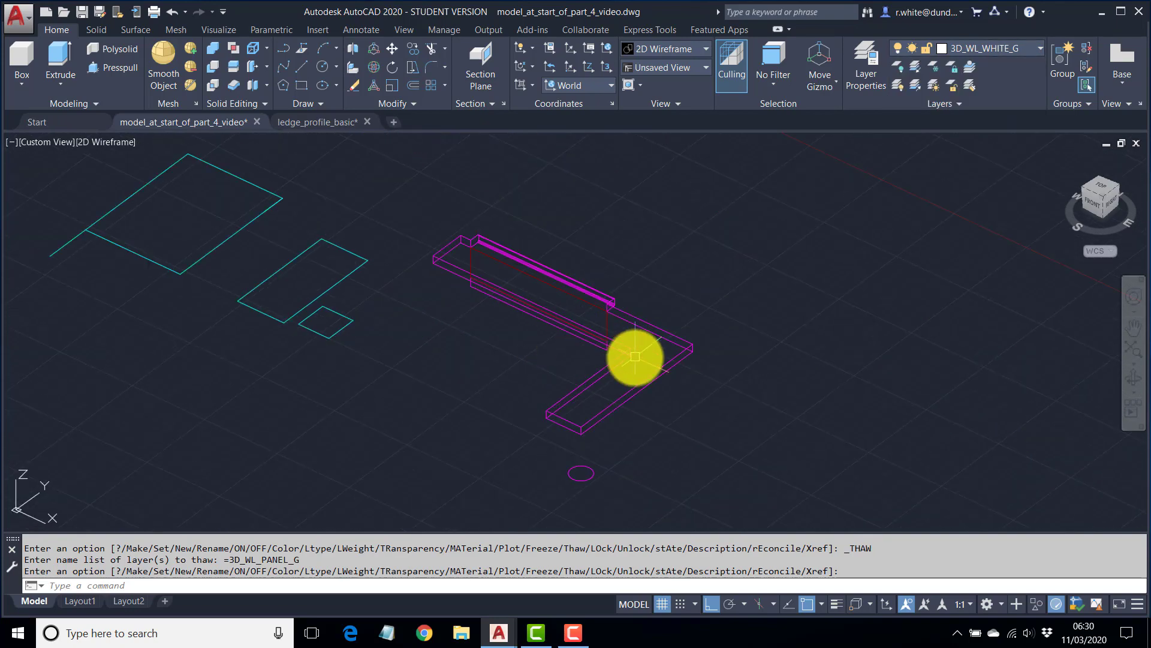
mouse_move(629, 360)
shift+middle_down()
mouse_move(609, 378)
mouse_move(537, 378)
mouse_move(617, 357)
shift+middle_up()
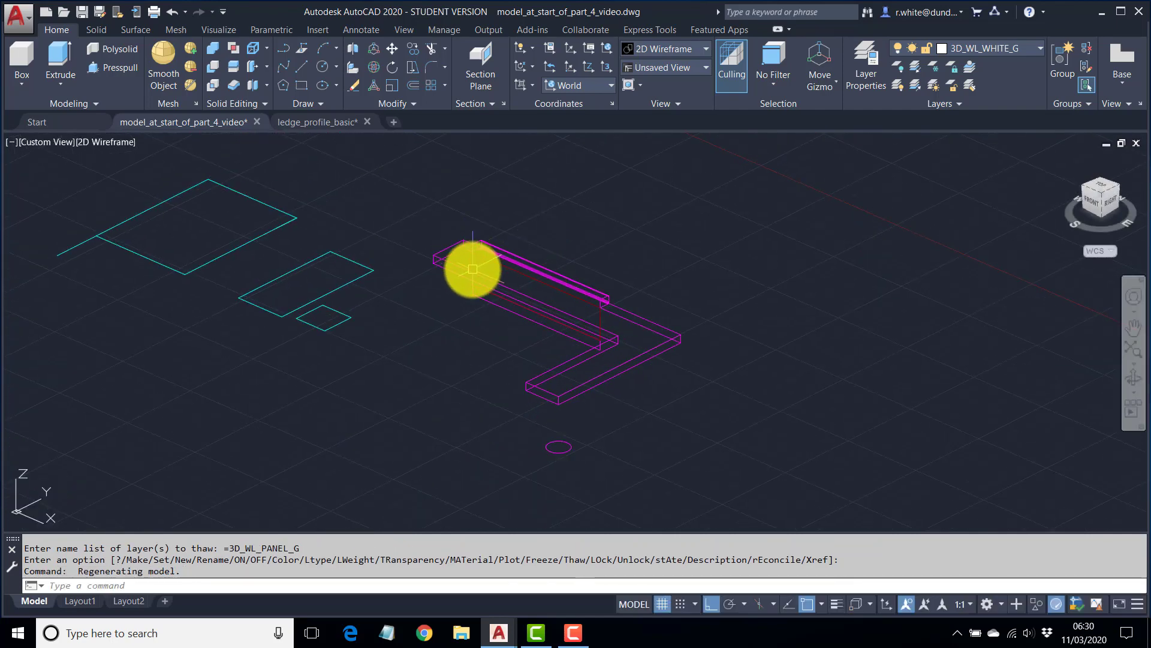
scroll(473, 264, up, 2)
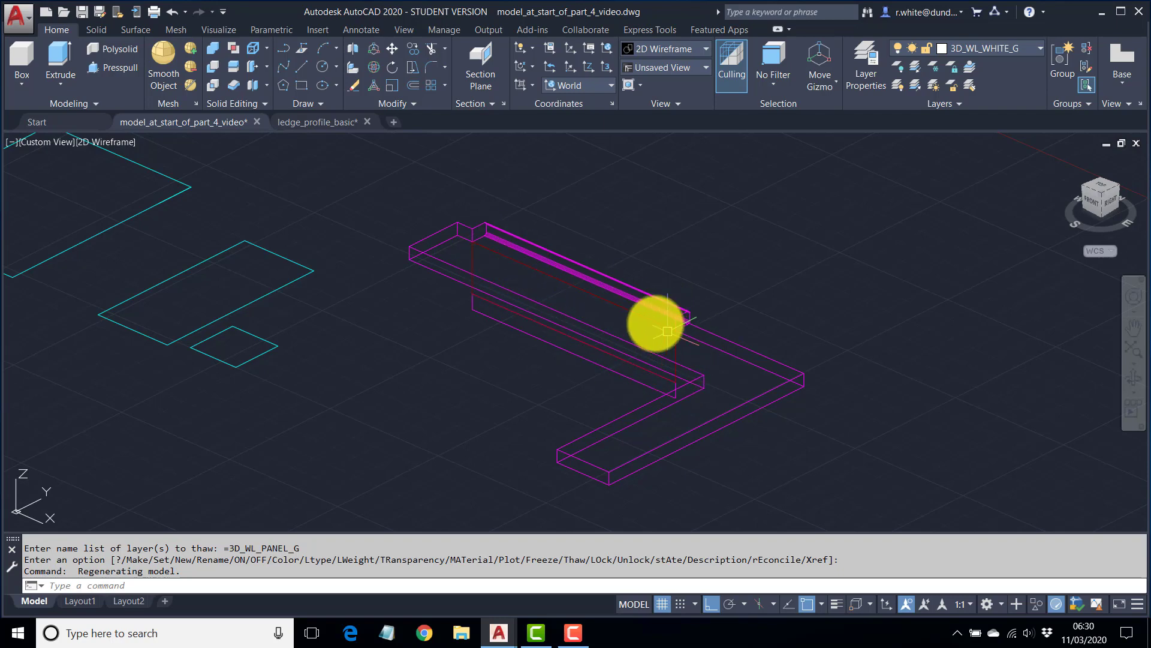
scroll(634, 306, down, 2)
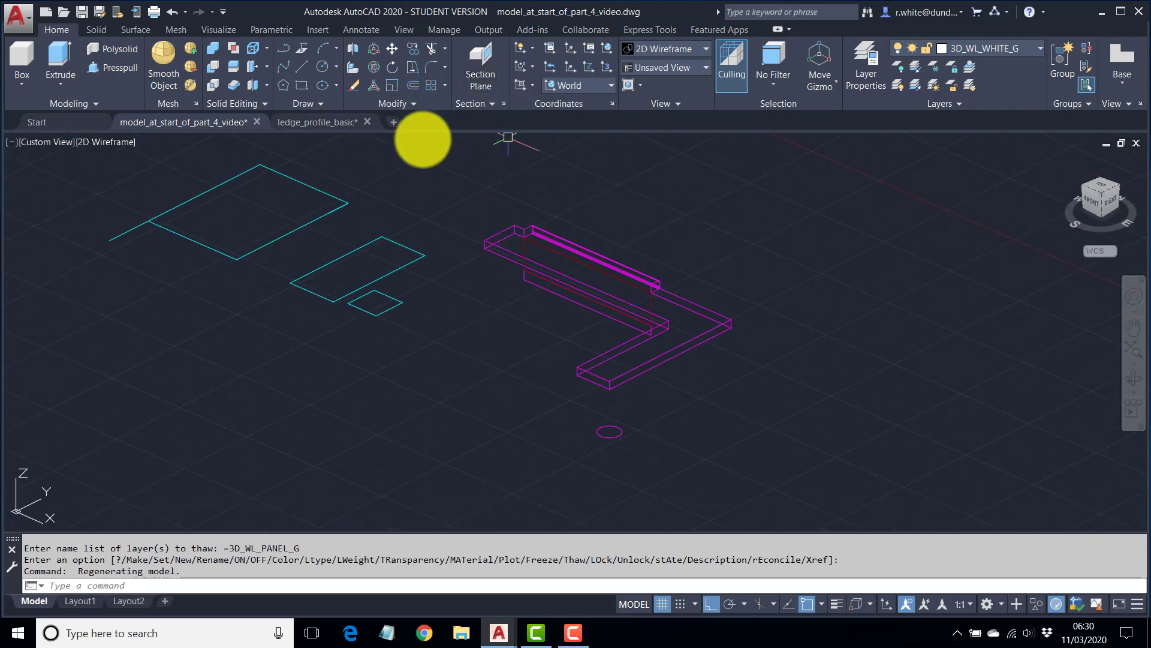
Draw a small marker circle centred on the concrete wall's base corner beside the large two-pane window.
scroll(489, 257, down, 4)
scroll(485, 244, up, 5)
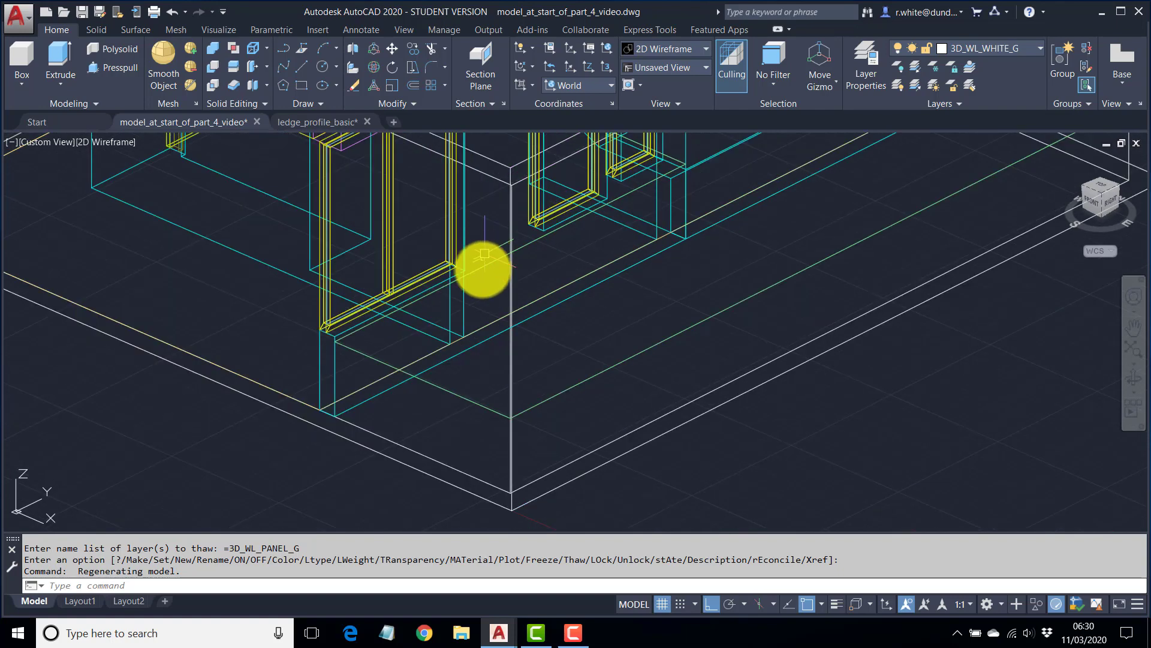
text(c)
key(Return)
click(465, 332)
scroll(474, 340, up, 2)
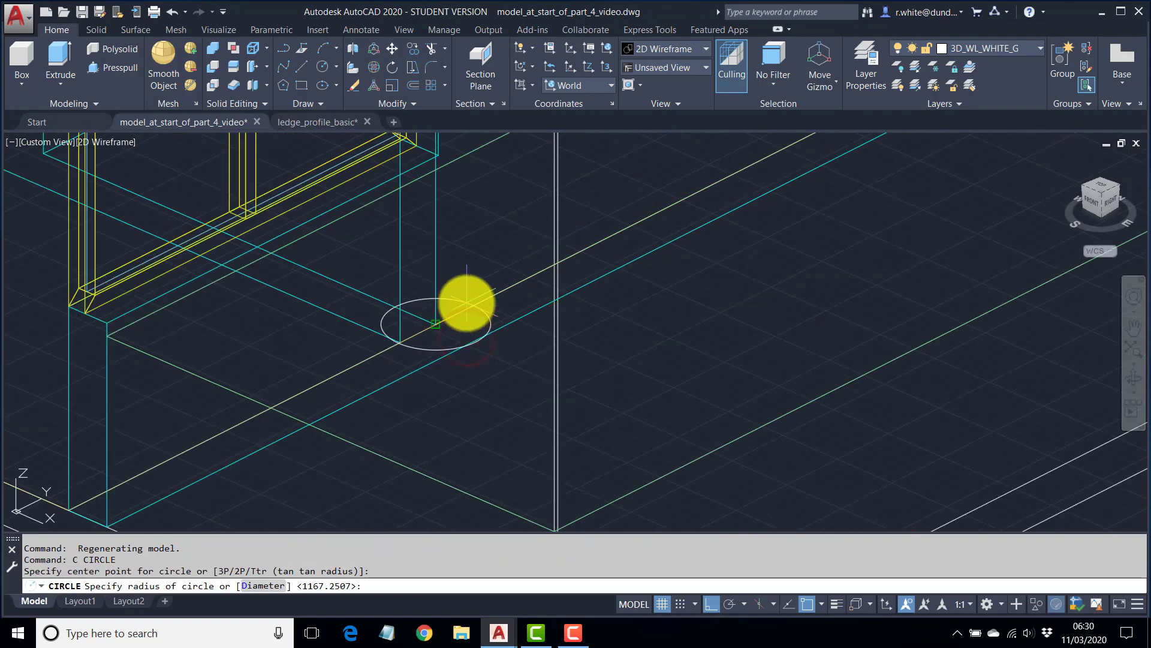
click(455, 301)
scroll(490, 310, down, 3)
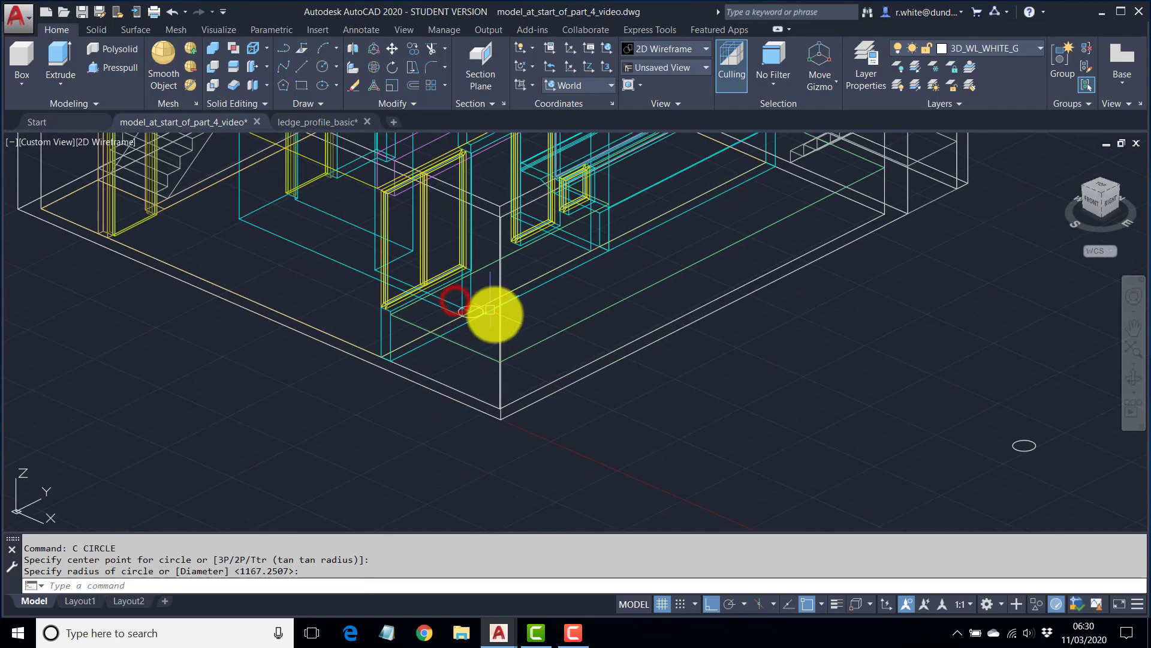
Enable Center object snap and move the three magenta and red objects from the magenta circle's center to the marker circle's center at the wall corner.
scroll(490, 310, down, 4)
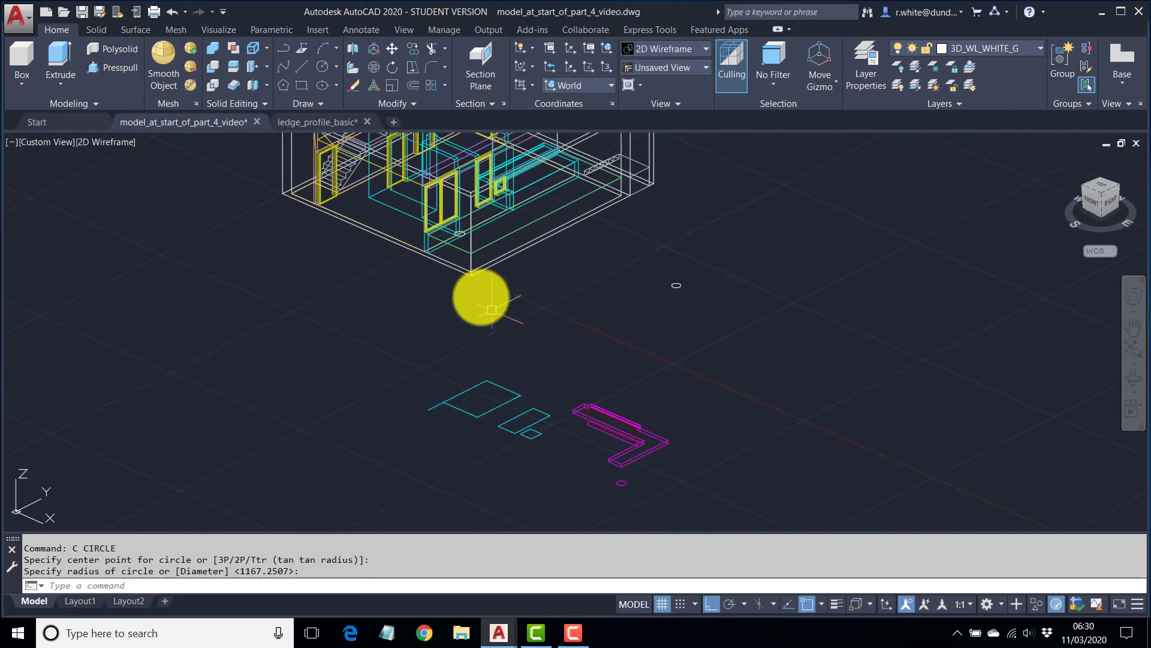
click(392, 48)
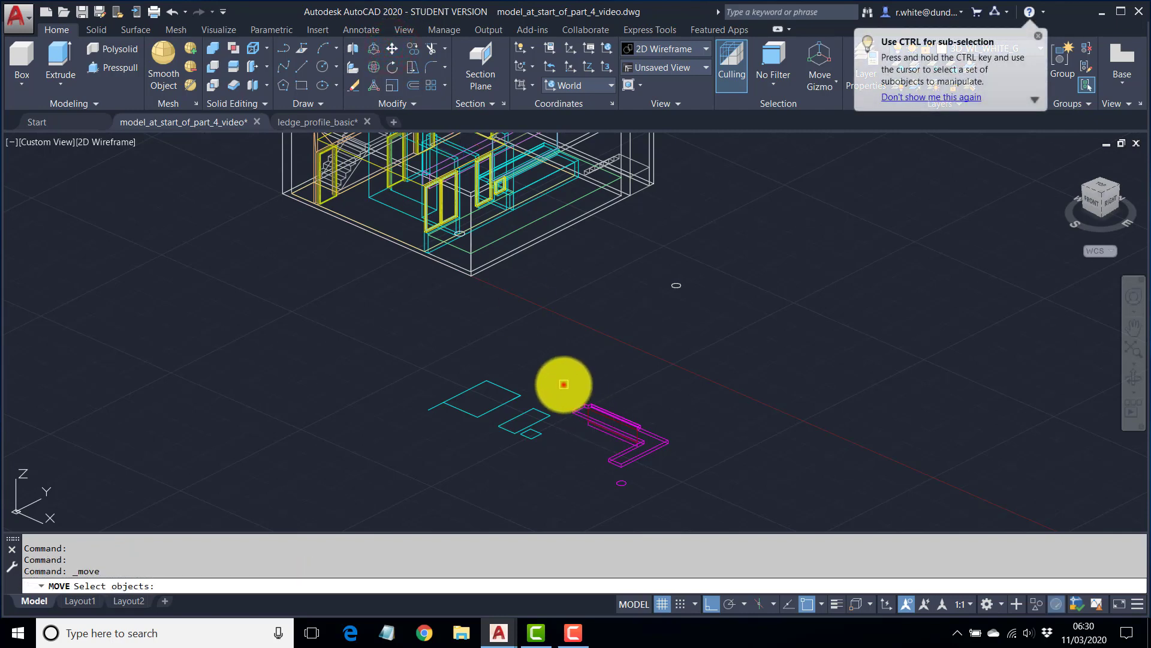
click(564, 383)
click(696, 474)
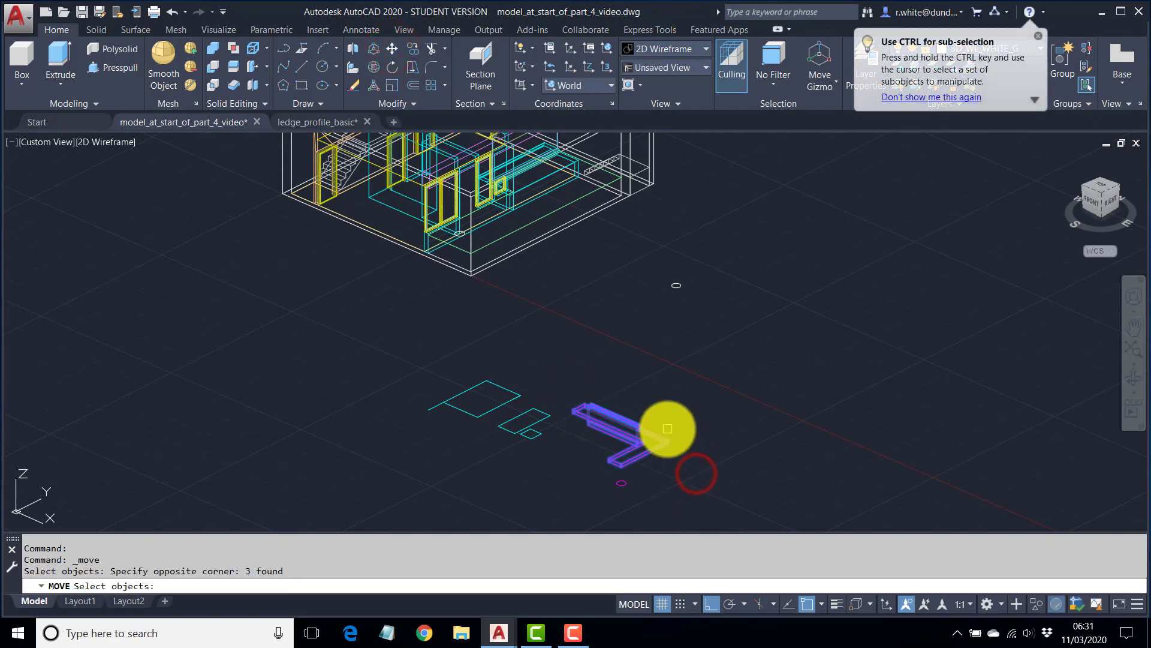
key(Return)
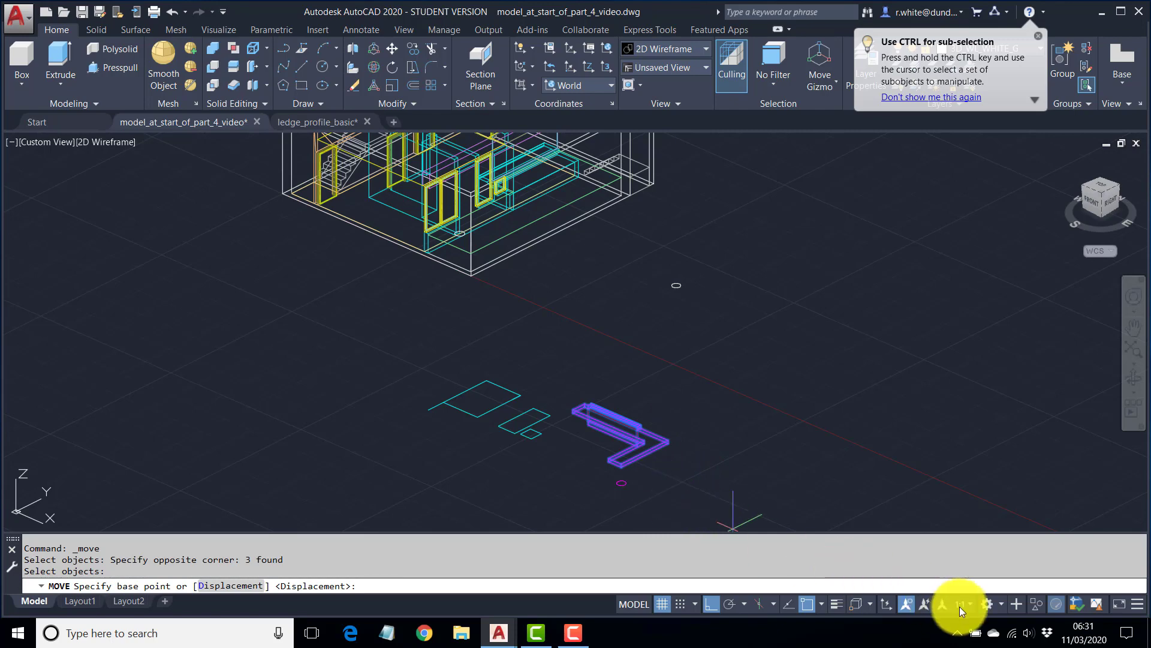
click(821, 603)
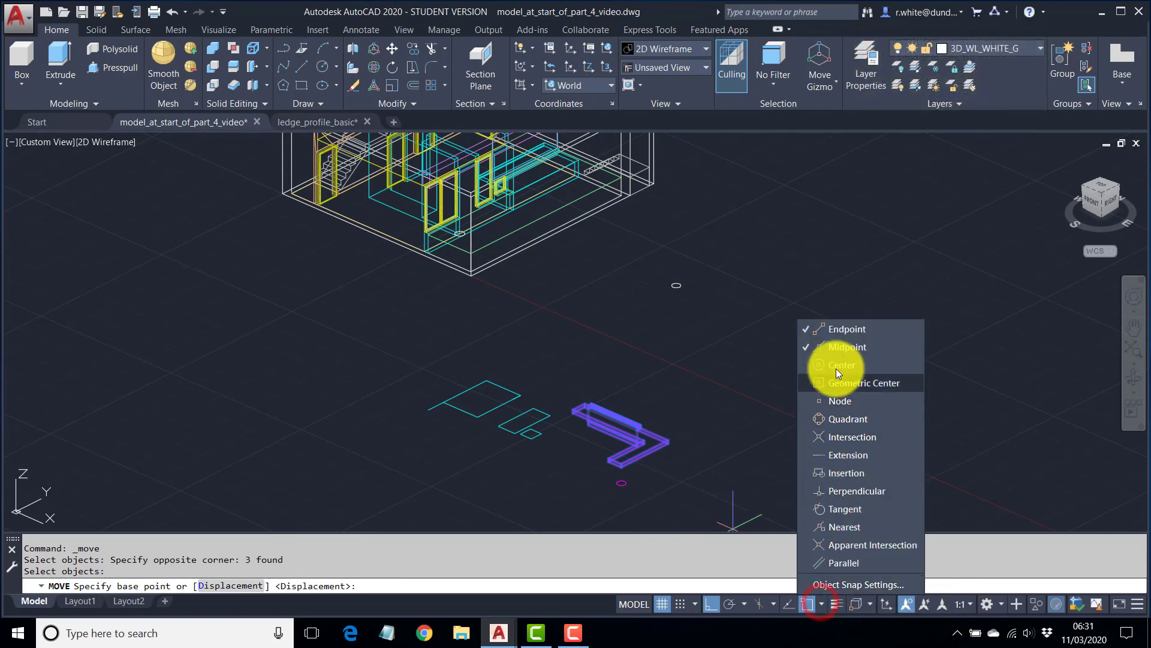
click(840, 365)
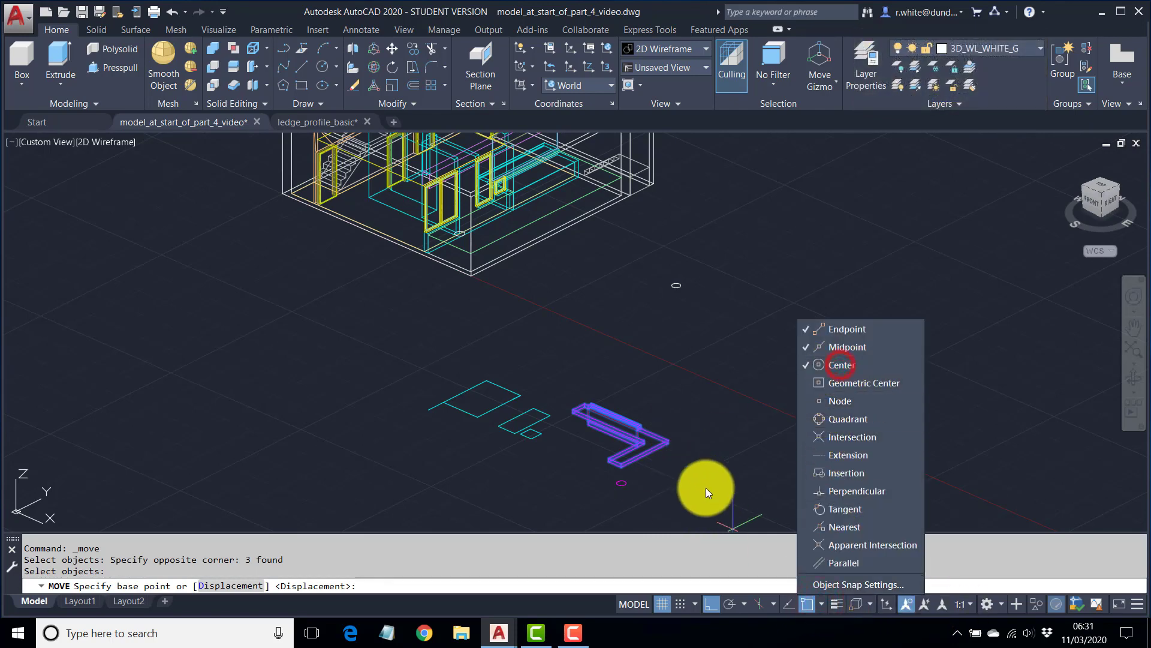
click(620, 481)
scroll(429, 224, up, 5)
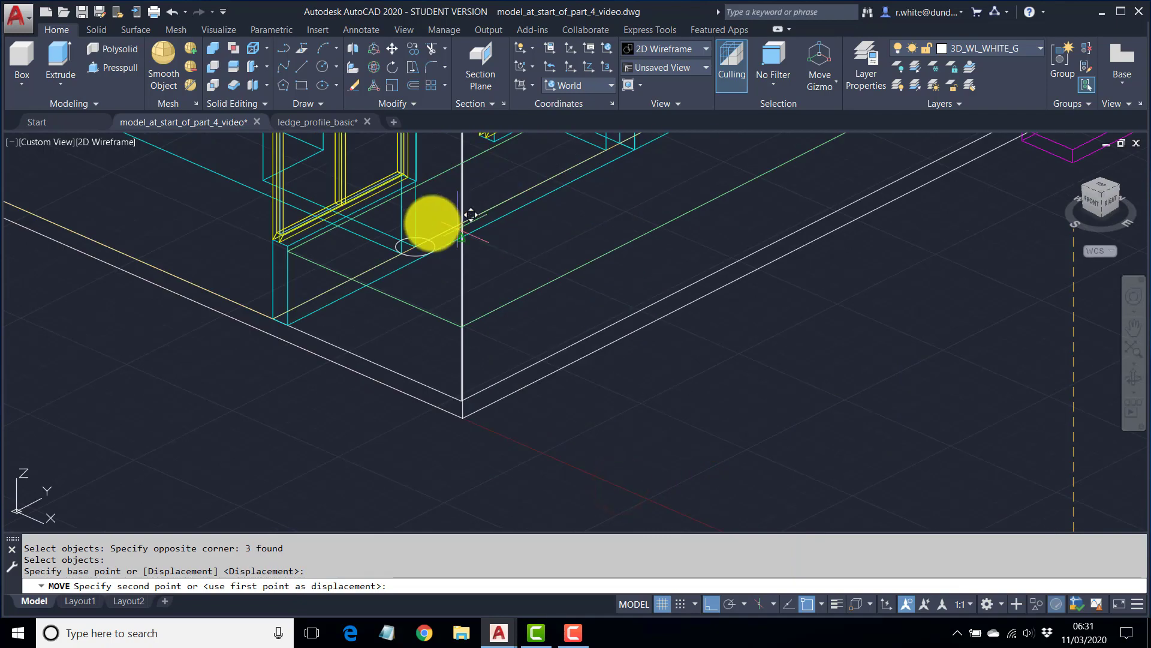
middle_drag(429, 224, 408, 384)
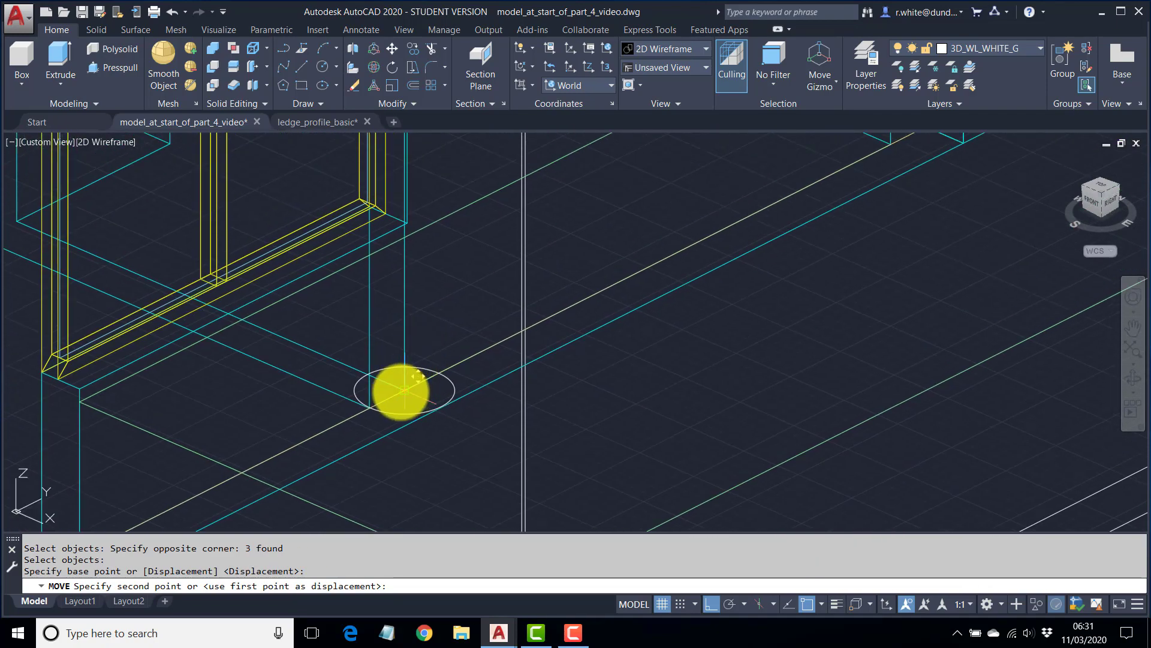
click(404, 390)
scroll(399, 391, down, 5)
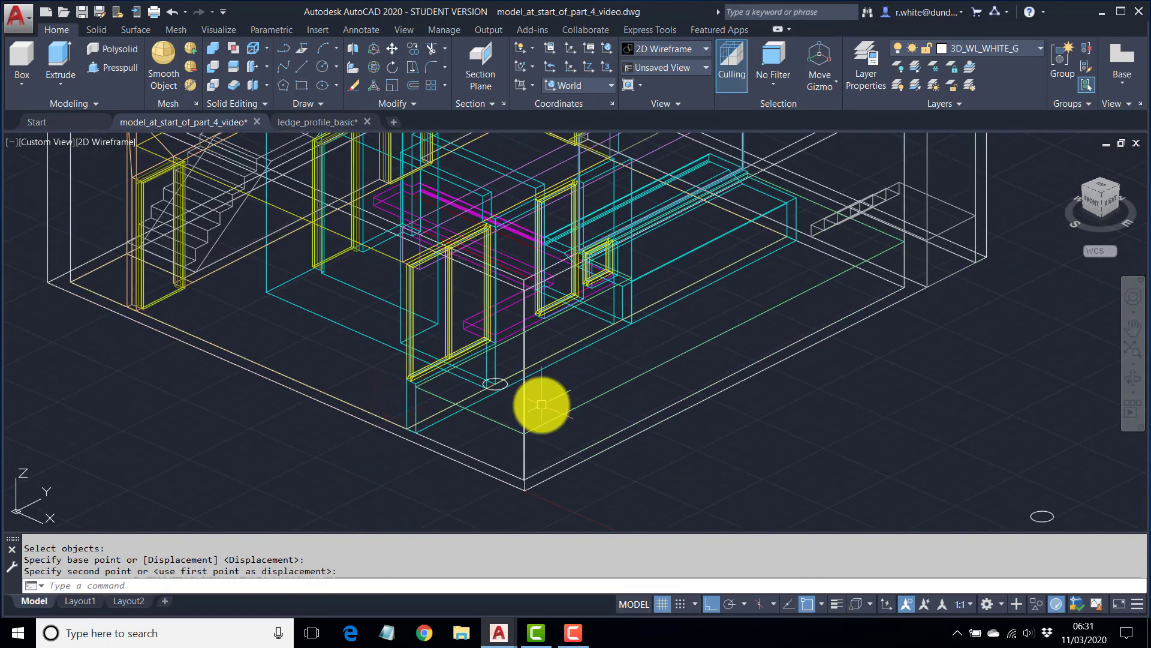
key(Escape)
key(Escape)
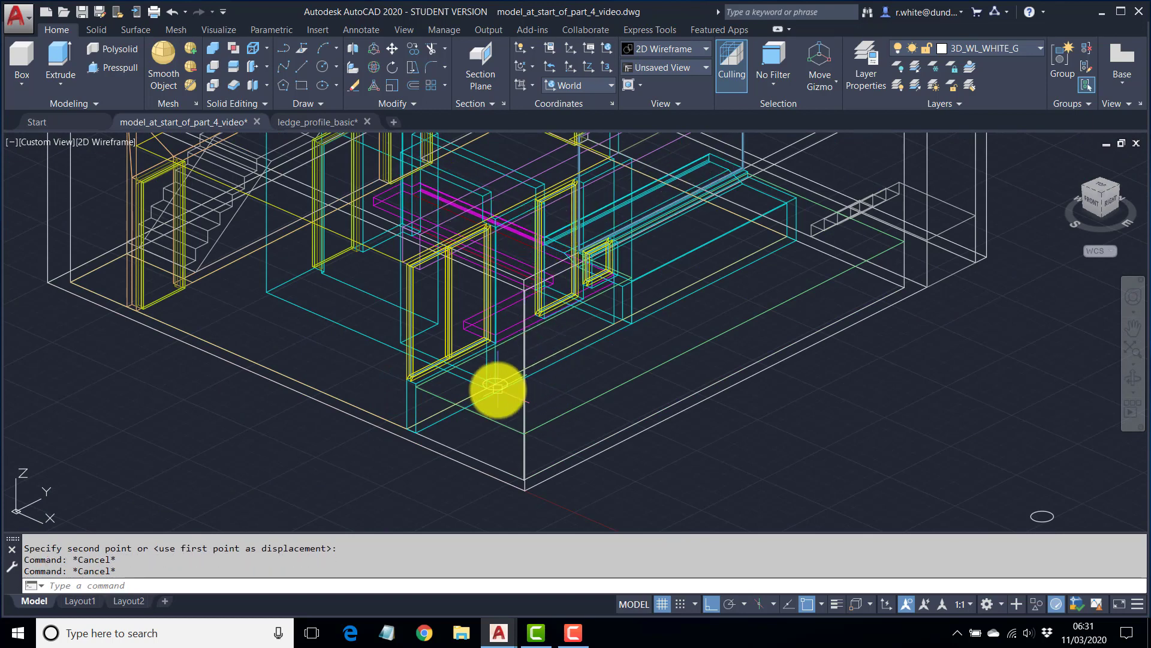
Erase the marker circle at the wall corner, the stray white circle outside the building and the magenta reference circle.
scroll(497, 389, up, 4)
scroll(507, 360, down, 6)
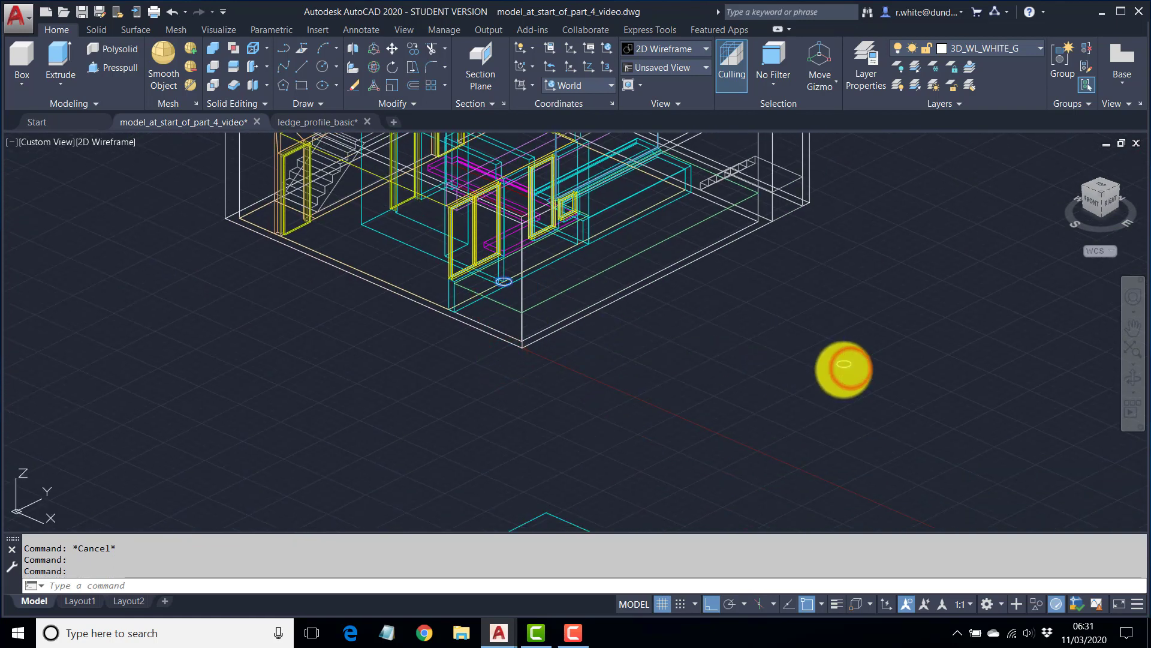
key(Delete)
scroll(819, 407, down, 2)
middle_drag(794, 426, 696, 277)
click(686, 426)
key(Delete)
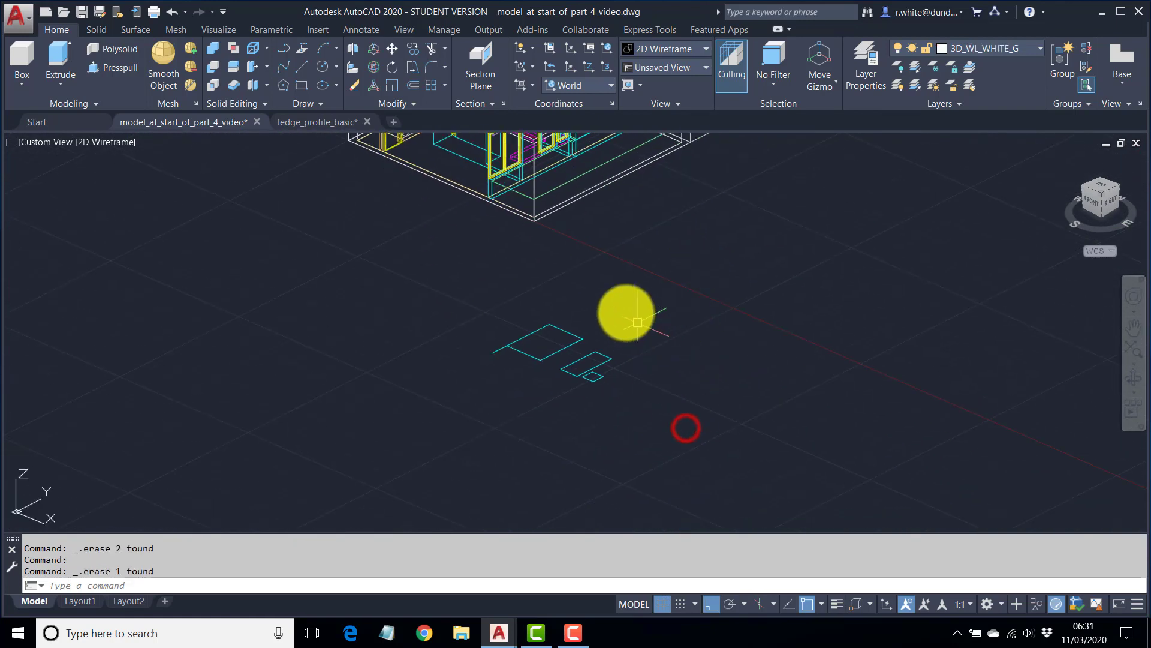
Erase the leftover cyan outlines and line lying outside the building.
click(629, 295)
click(463, 416)
key(Delete)
scroll(505, 309, down, 2)
middle_drag(513, 282, 522, 441)
scroll(533, 363, up, 4)
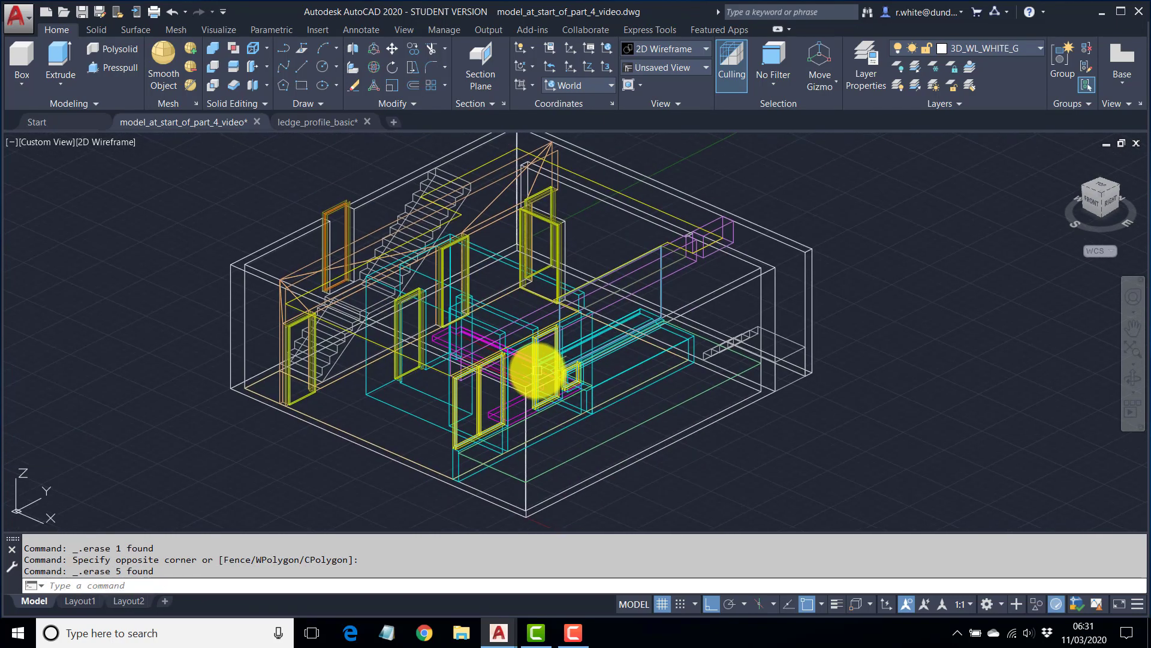
Display the model in the Shaded with edges visual style and examine the ground floor from above.
scroll(532, 366, down, 2)
click(109, 142)
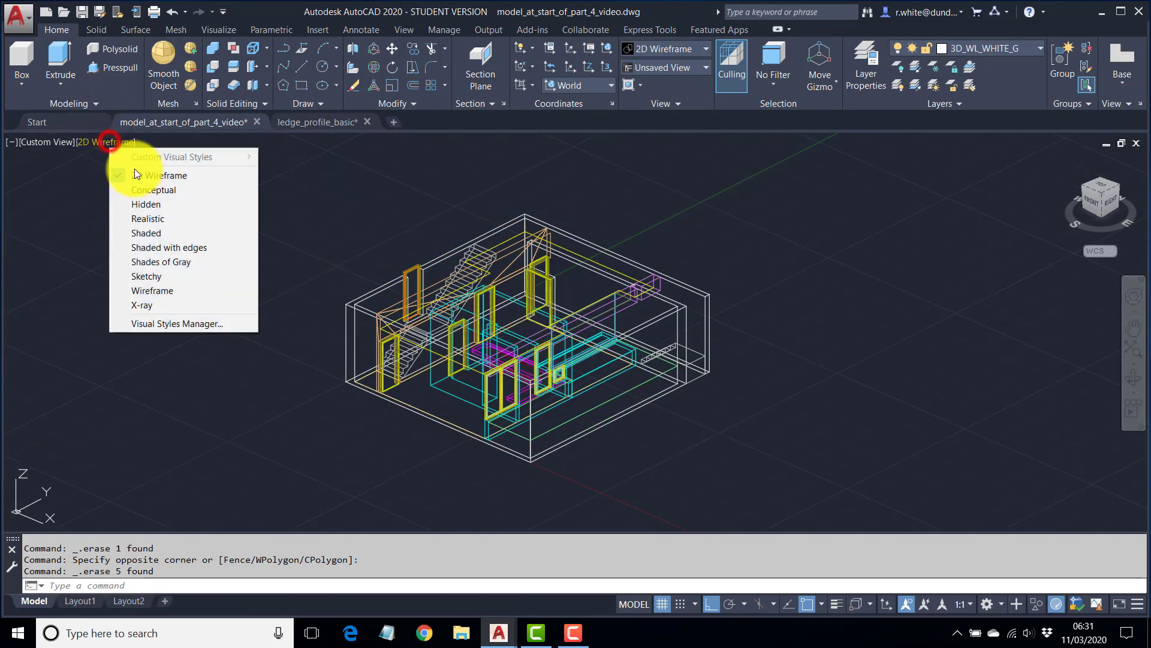
click(144, 247)
mouse_move(514, 314)
shift+middle_down()
mouse_move(552, 345)
mouse_move(702, 326)
mouse_move(581, 342)
mouse_move(508, 339)
mouse_move(501, 321)
mouse_move(609, 295)
mouse_move(514, 329)
mouse_move(492, 325)
mouse_move(534, 298)
mouse_move(527, 342)
shift+middle_up()
scroll(527, 324, up, 2)
scroll(534, 318, down, 3)
scroll(514, 326, up, 3)
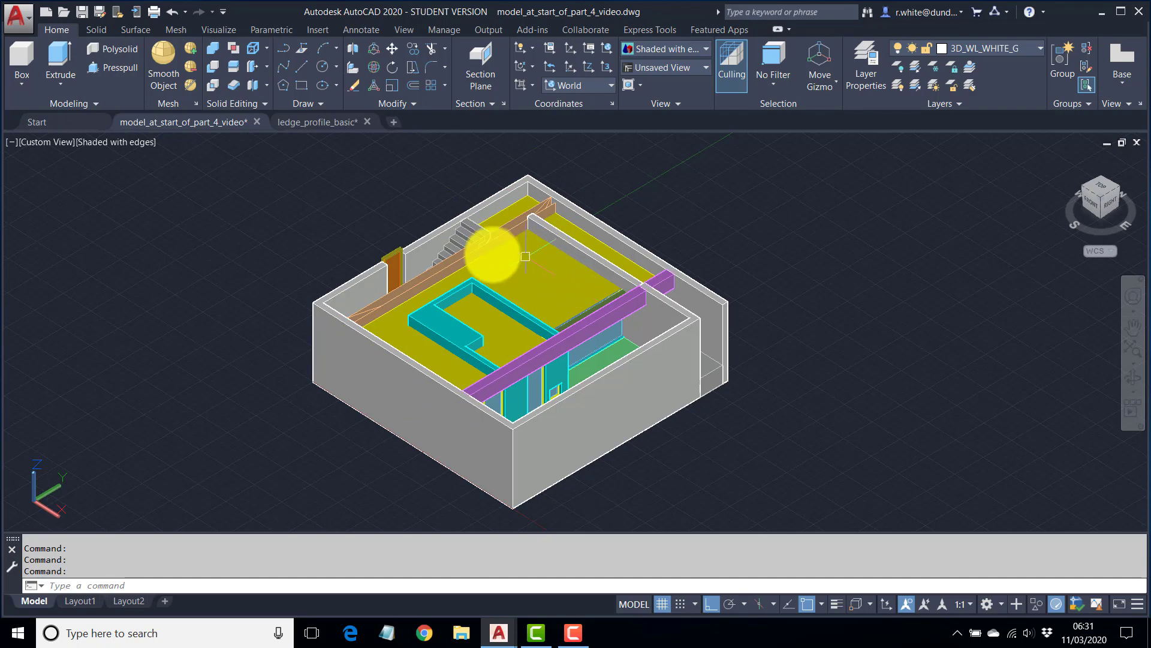
scroll(488, 246, up, 2)
shift+middle_drag(542, 220, 450, 296)
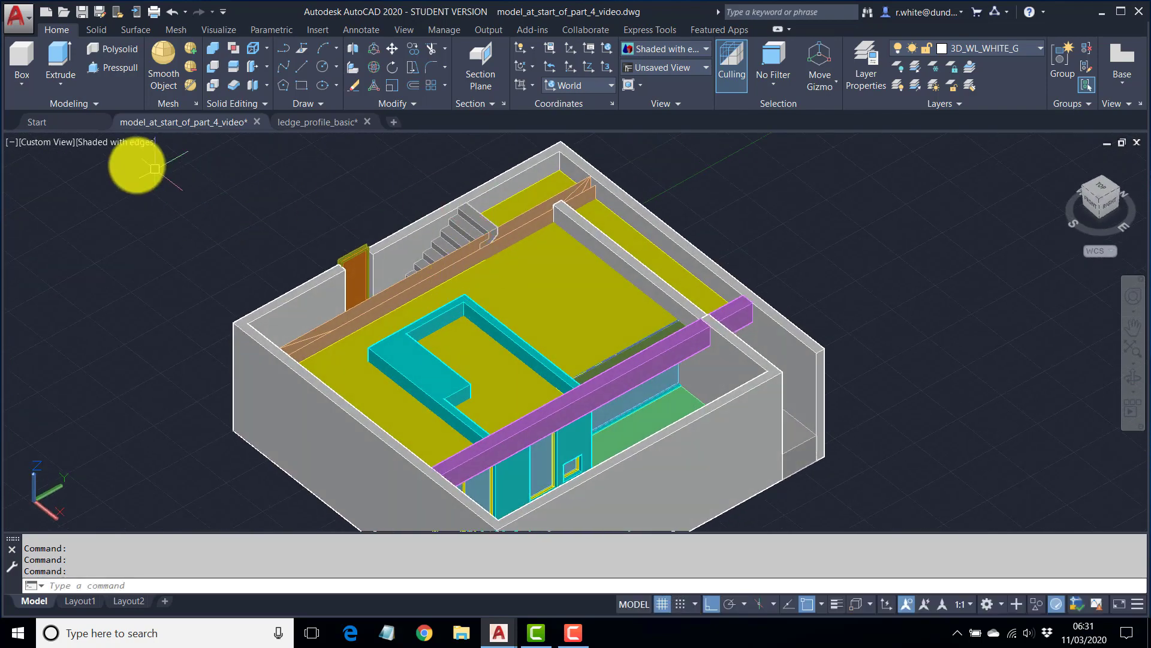
Return the model to 2D Wireframe and measure the height of the topmost stair riser.
click(122, 142)
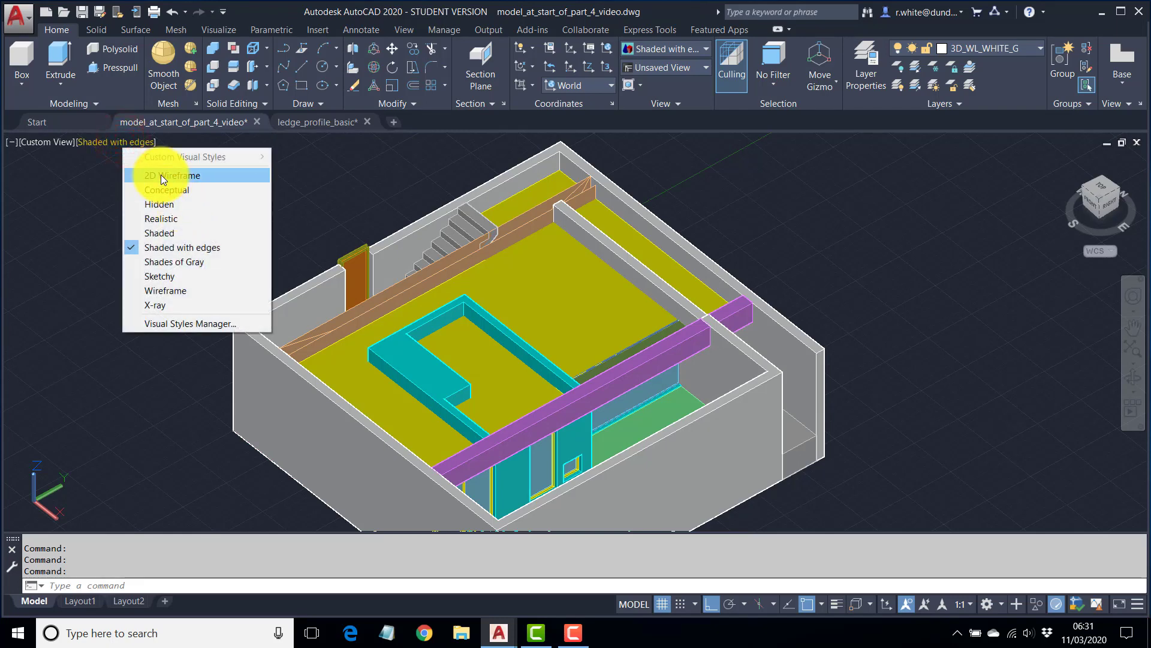
click(161, 175)
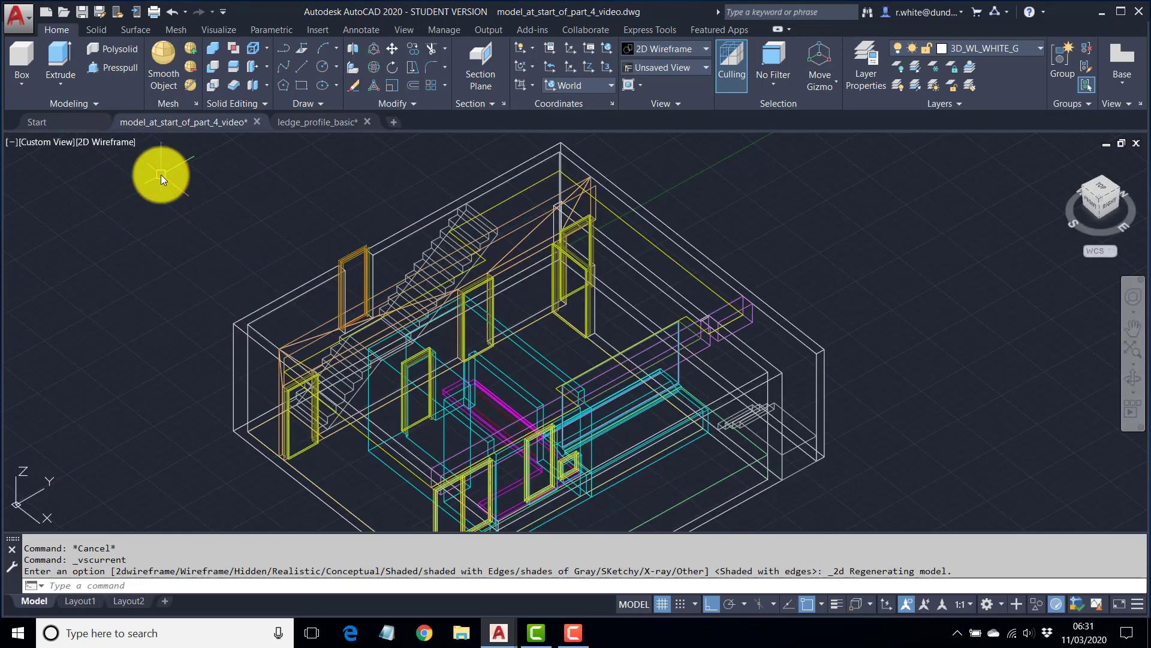
scroll(453, 240, up, 8)
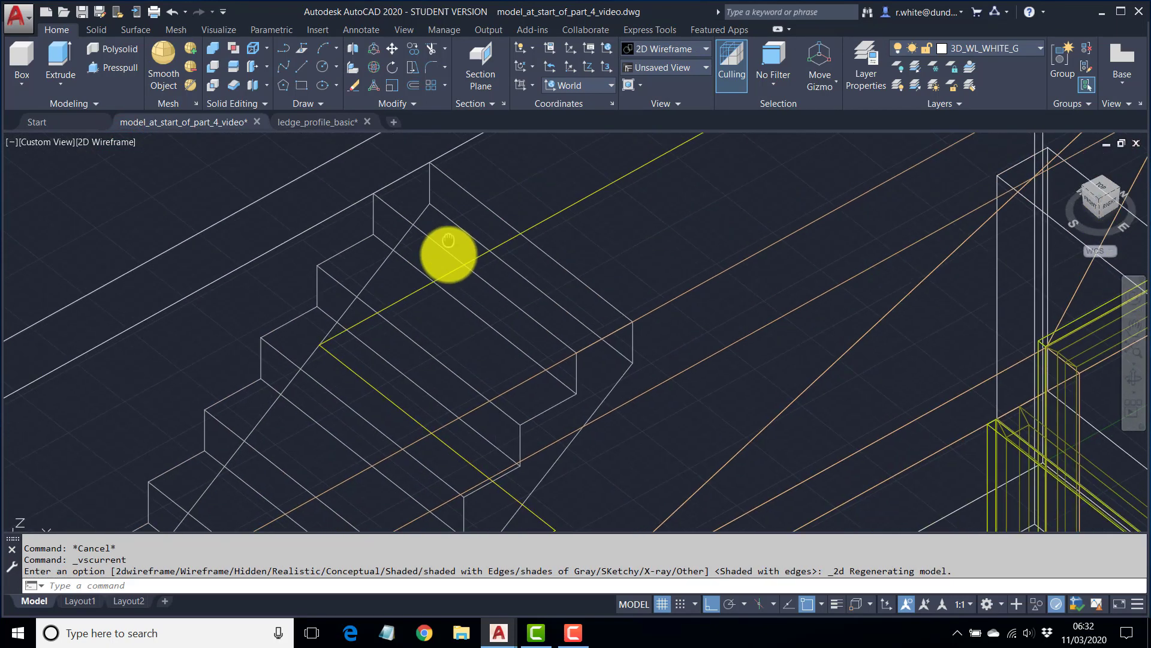
key(Escape)
key(Escape)
text(DI)
key(Return)
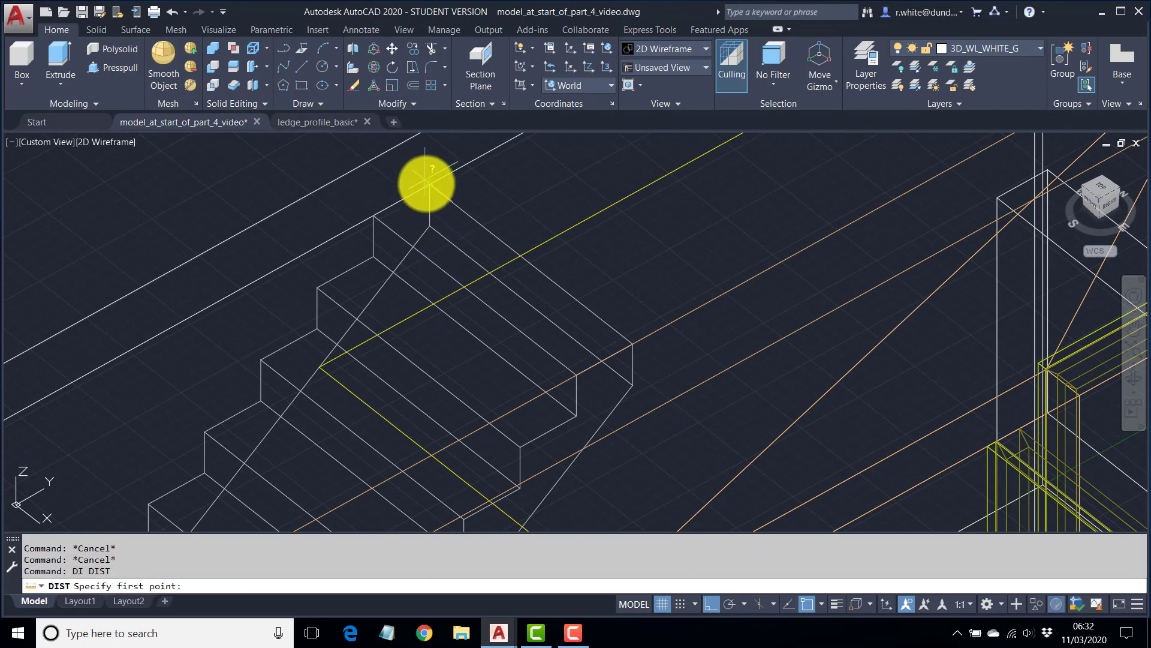
click(428, 185)
click(430, 236)
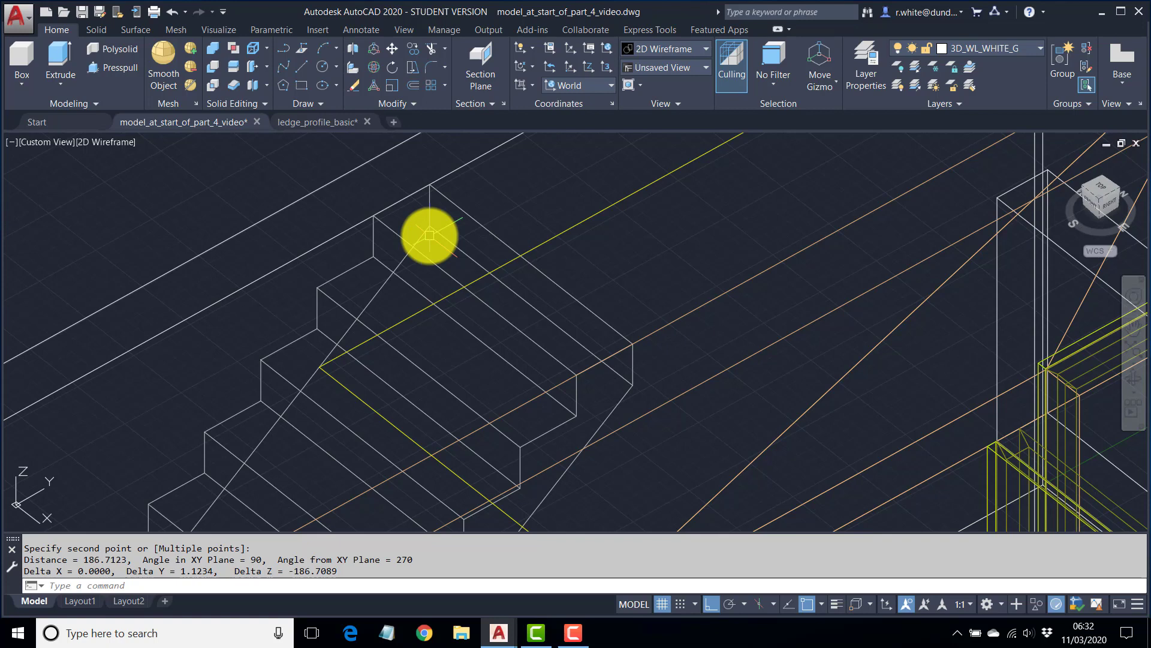
key(Escape)
key(Escape)
scroll(438, 231, down, 6)
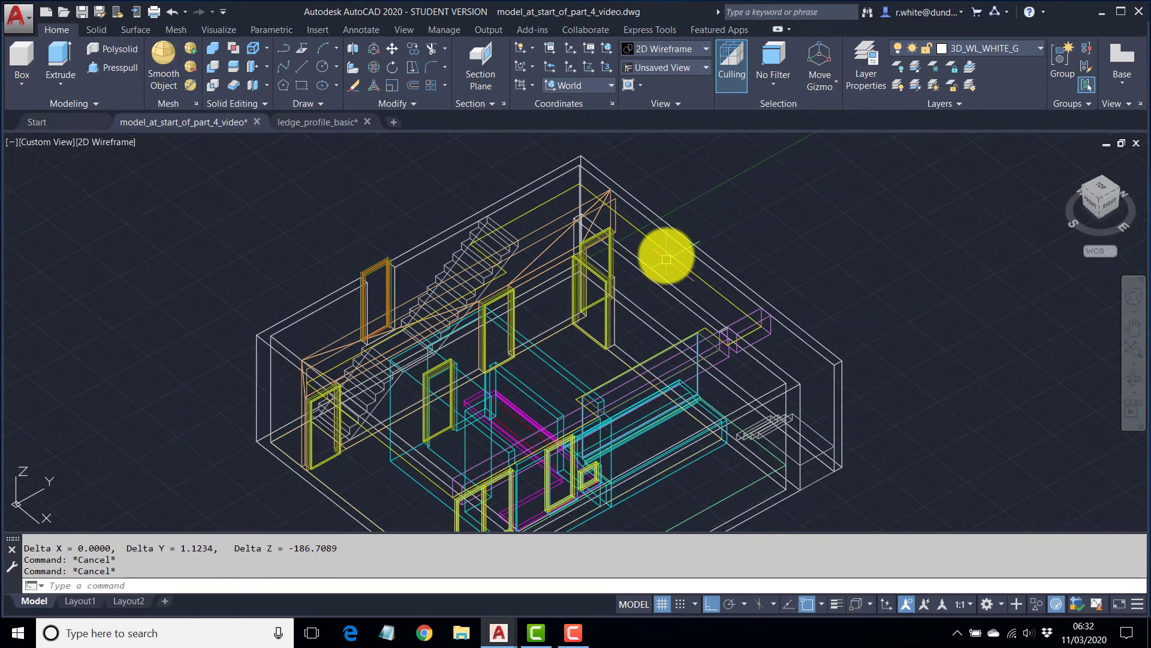
Make 3D_SLAB_US_G the current layer by matching the flat slab outline beside the purple beam.
scroll(712, 350, up, 5)
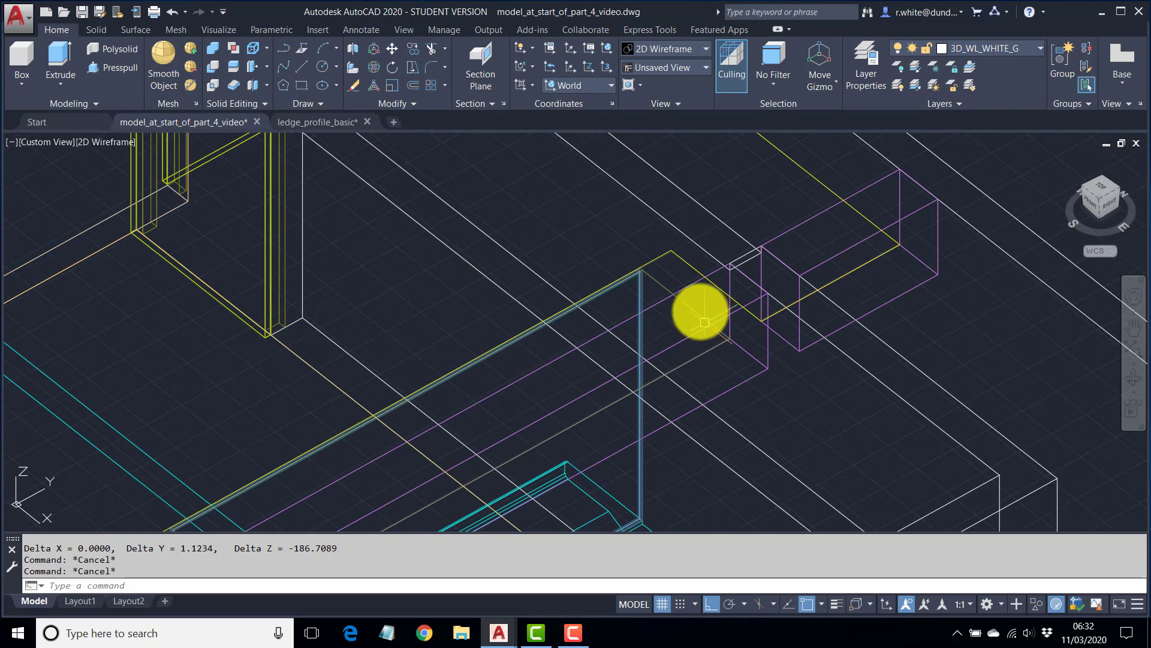
click(696, 313)
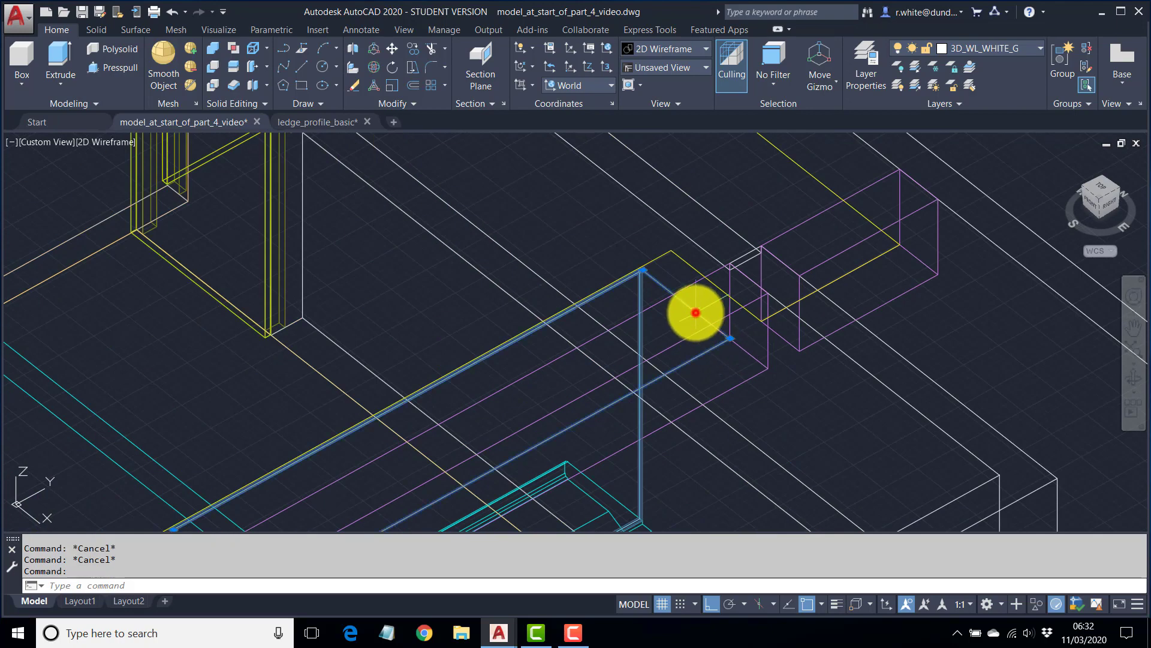
click(969, 64)
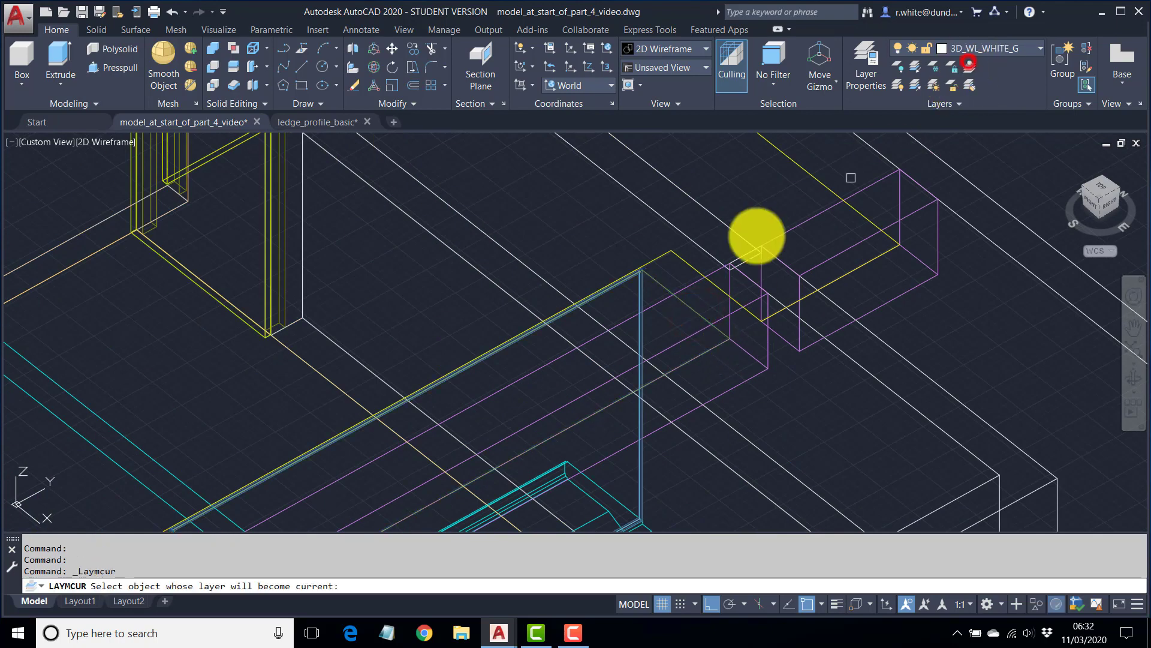
click(688, 309)
scroll(686, 308, down, 5)
scroll(561, 246, up, 3)
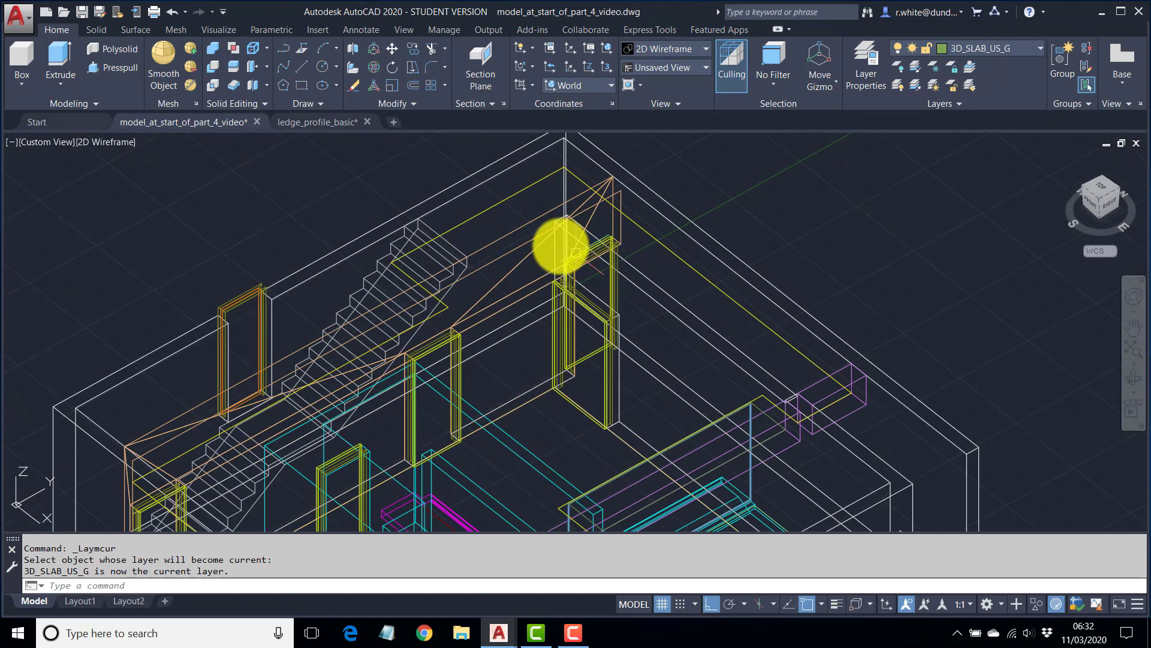
Begin a polyline at the purple beam's top corner, through the rear wall corner and both stair-top corners, ending perpendicular to the brown wall.
text(PL)
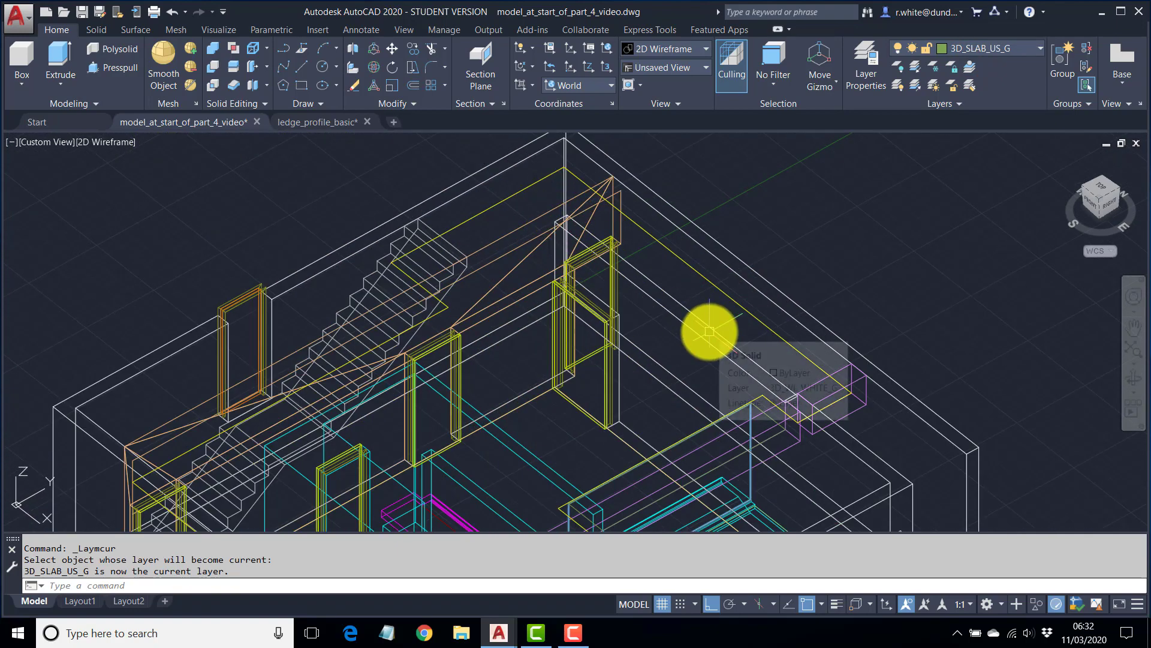
key(Return)
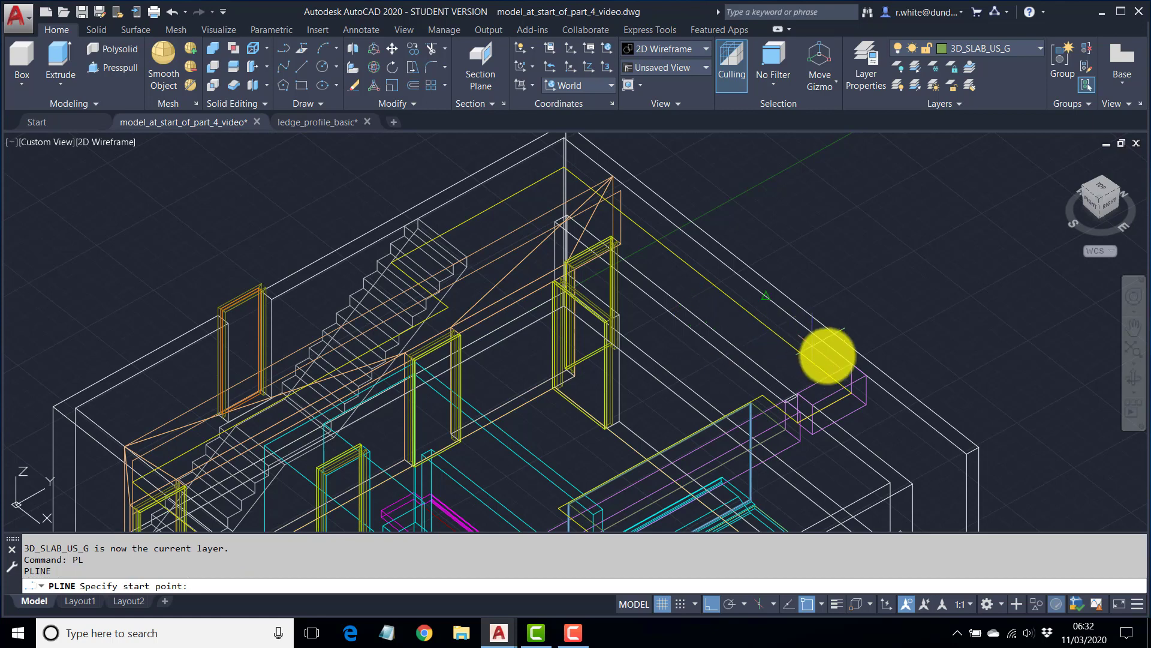
click(852, 363)
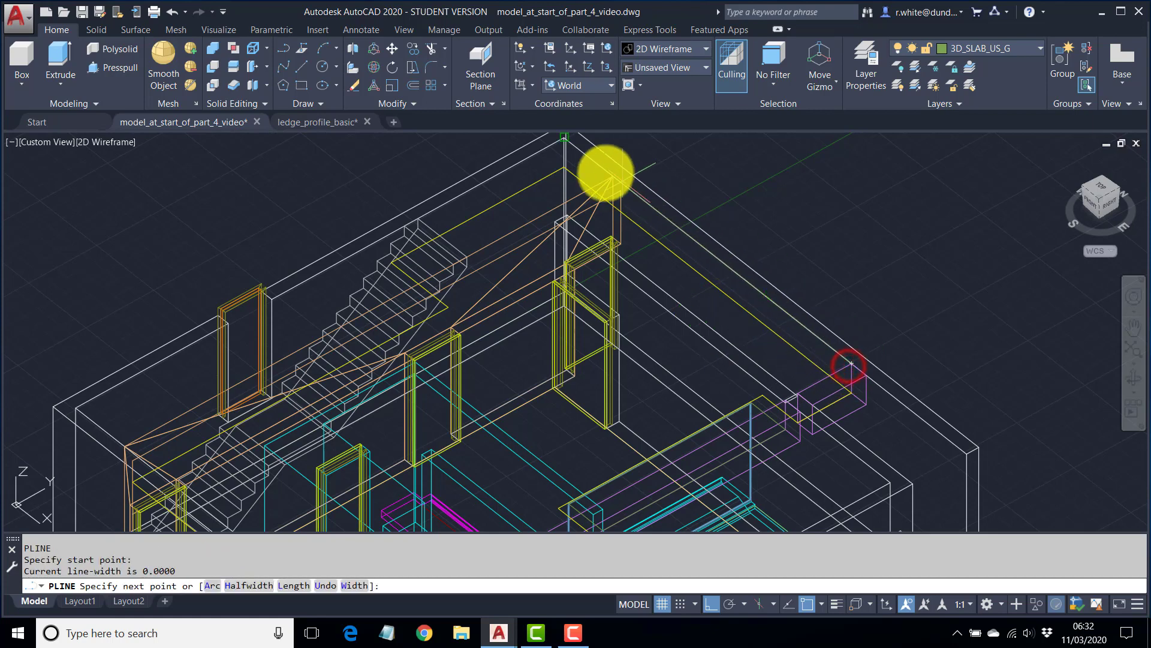
scroll(414, 216, up, 4)
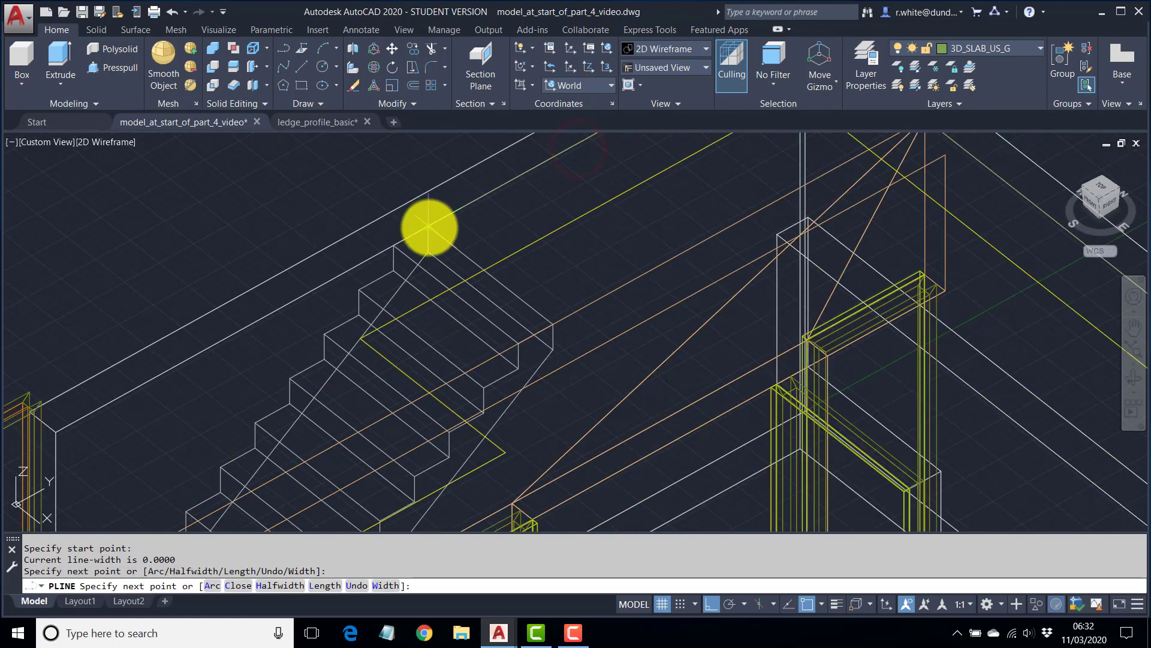
click(430, 227)
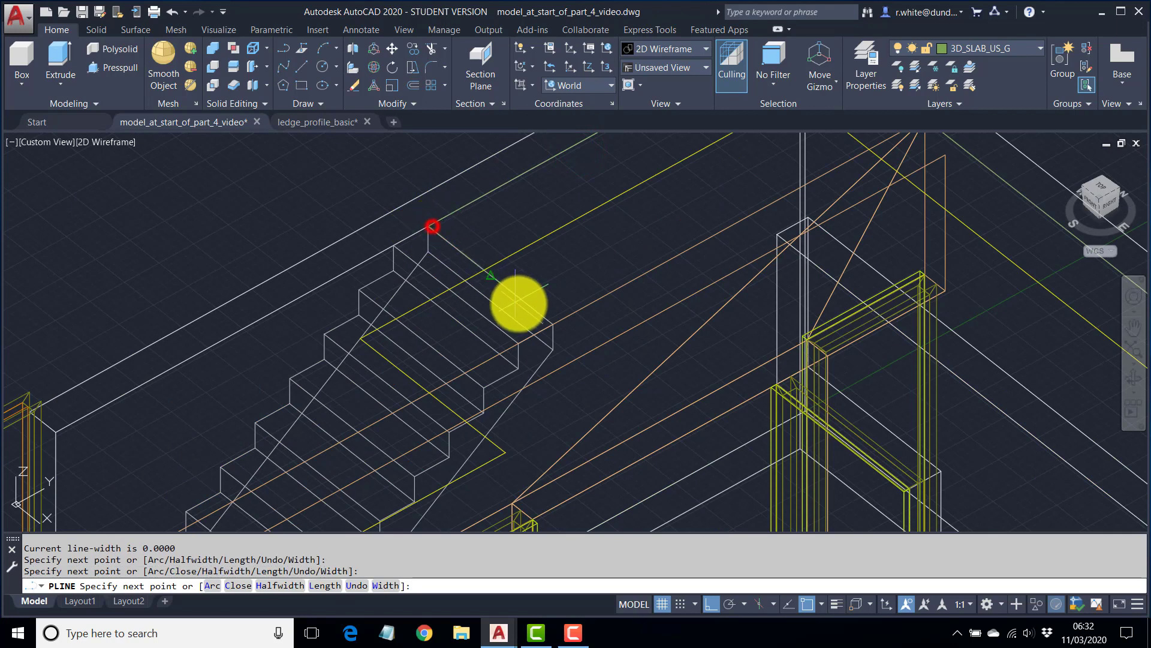
click(543, 318)
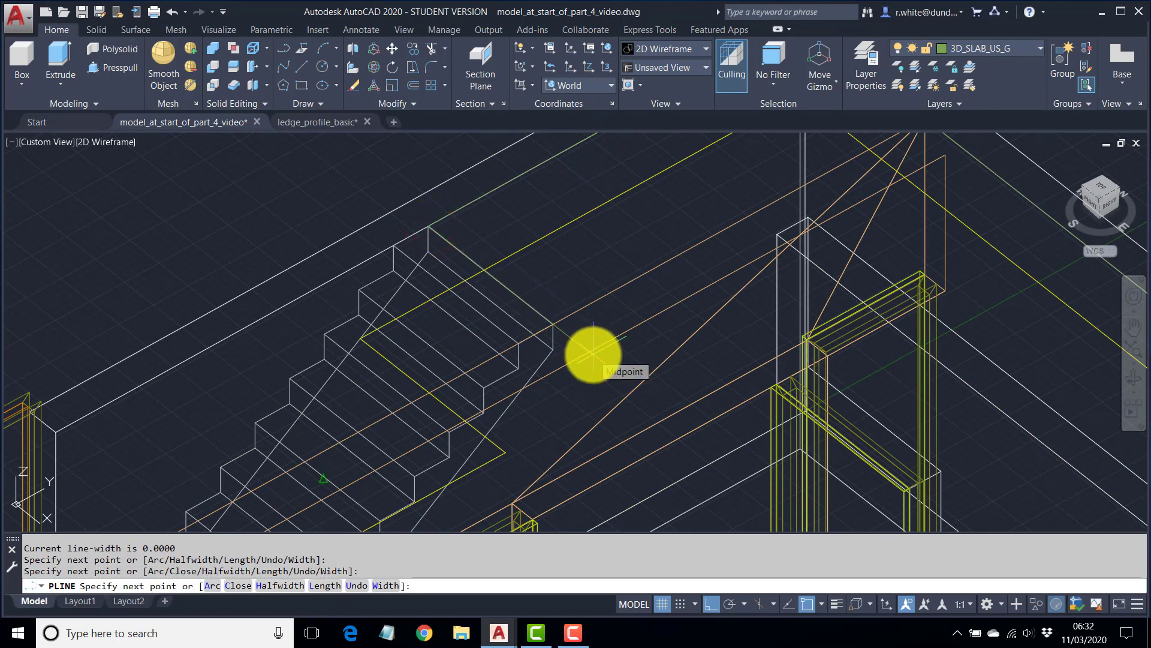
text(PER)
key(Return)
click(595, 352)
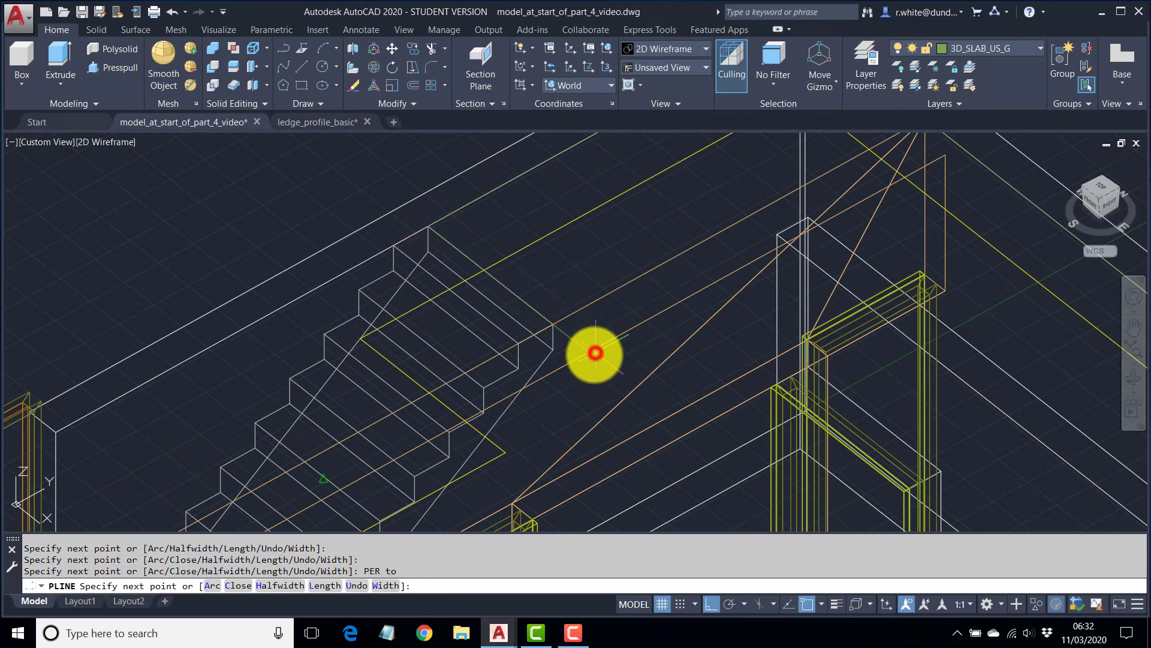
Continue the slab polyline to the brown wall's far end and the purple beam's opposite end, and close it.
scroll(557, 369, down, 3)
middle_drag(535, 381, 635, 216)
scroll(382, 368, up, 4)
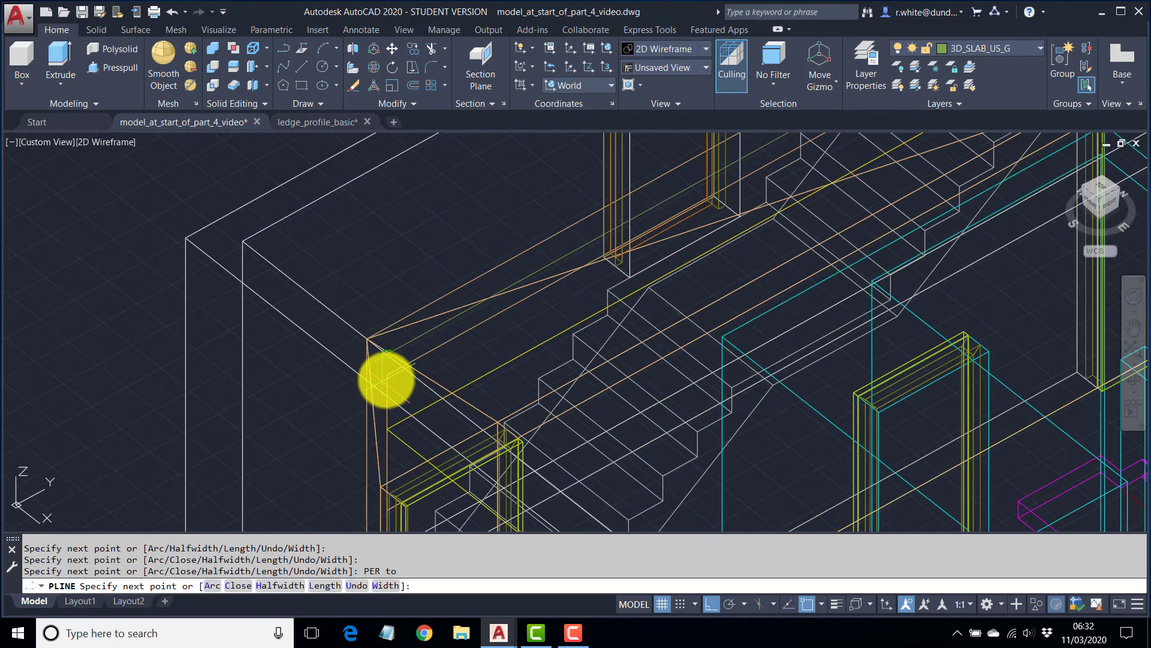
click(386, 372)
scroll(398, 380, down, 2)
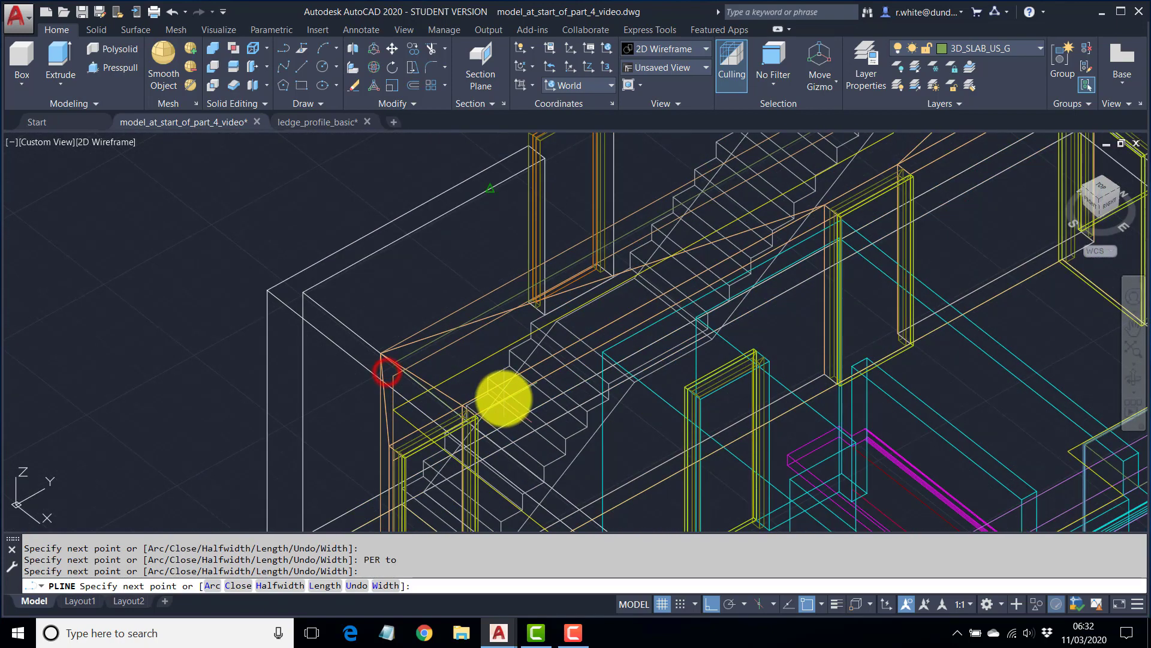
middle_drag(608, 487, 498, 262)
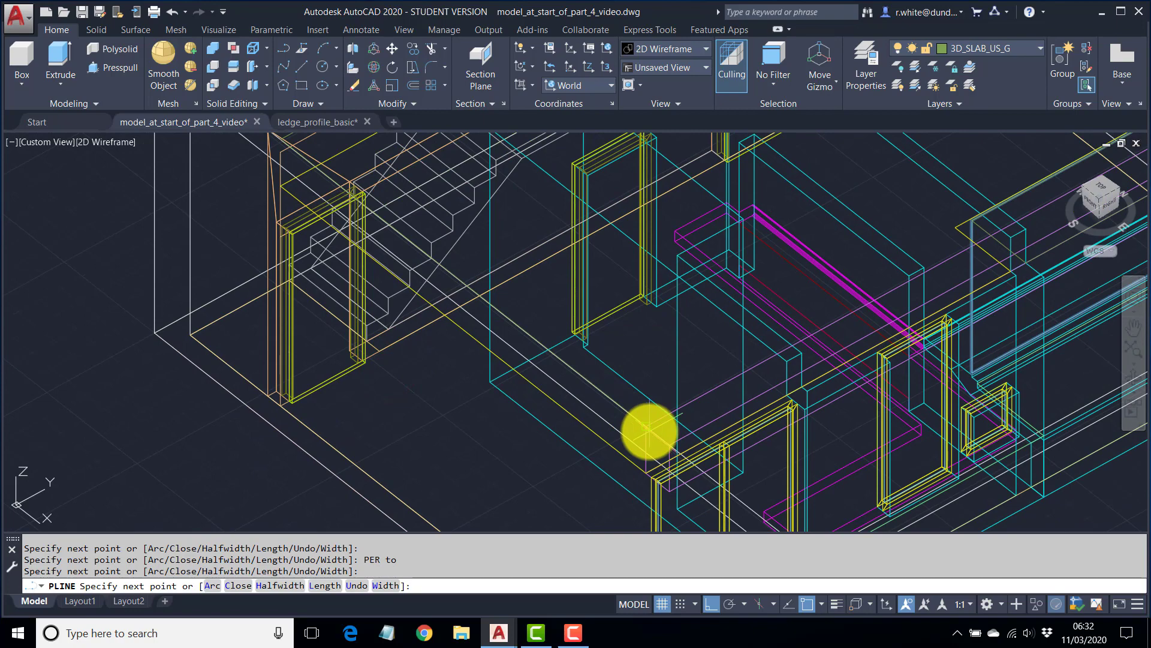
scroll(756, 337, down, 3)
middle_drag(761, 331, 606, 393)
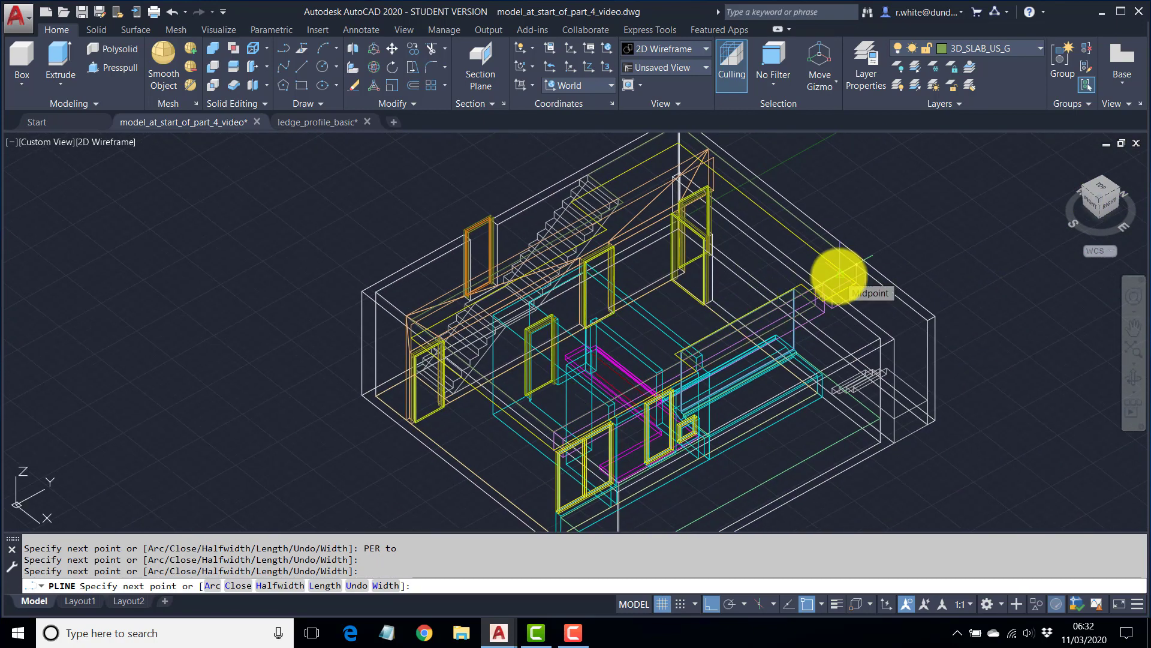
text(C)
key(Return)
Convert the closed slab polyline at the top of the stairs into a region.
middle_drag(706, 180, 714, 250)
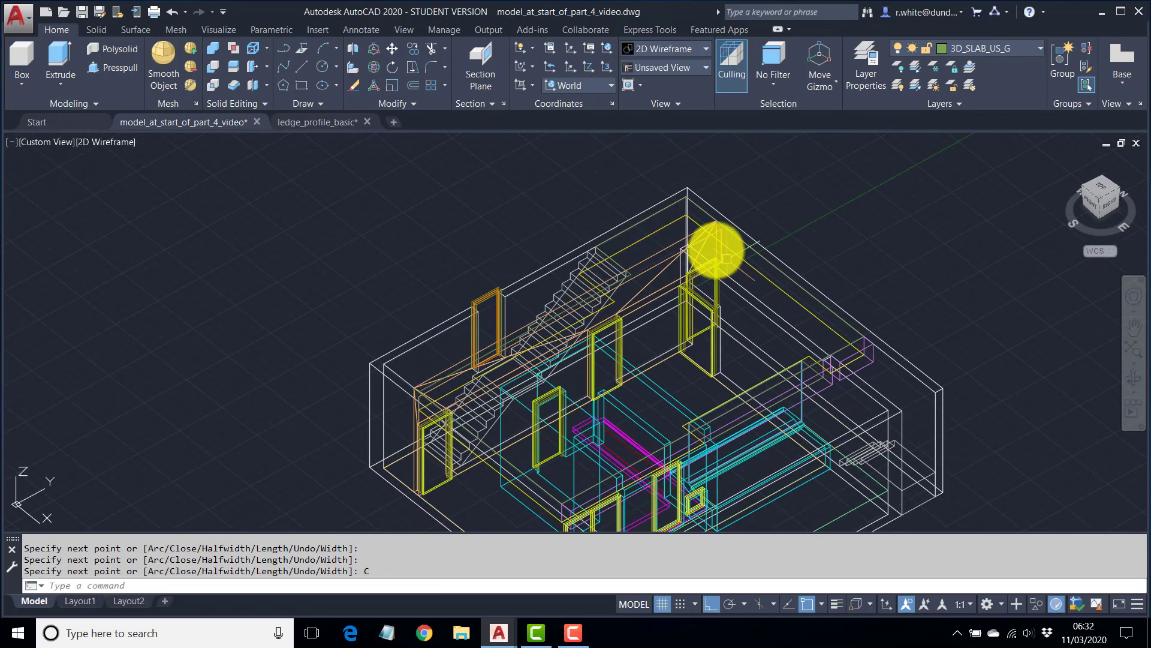
scroll(676, 223, up, 4)
text(RE)
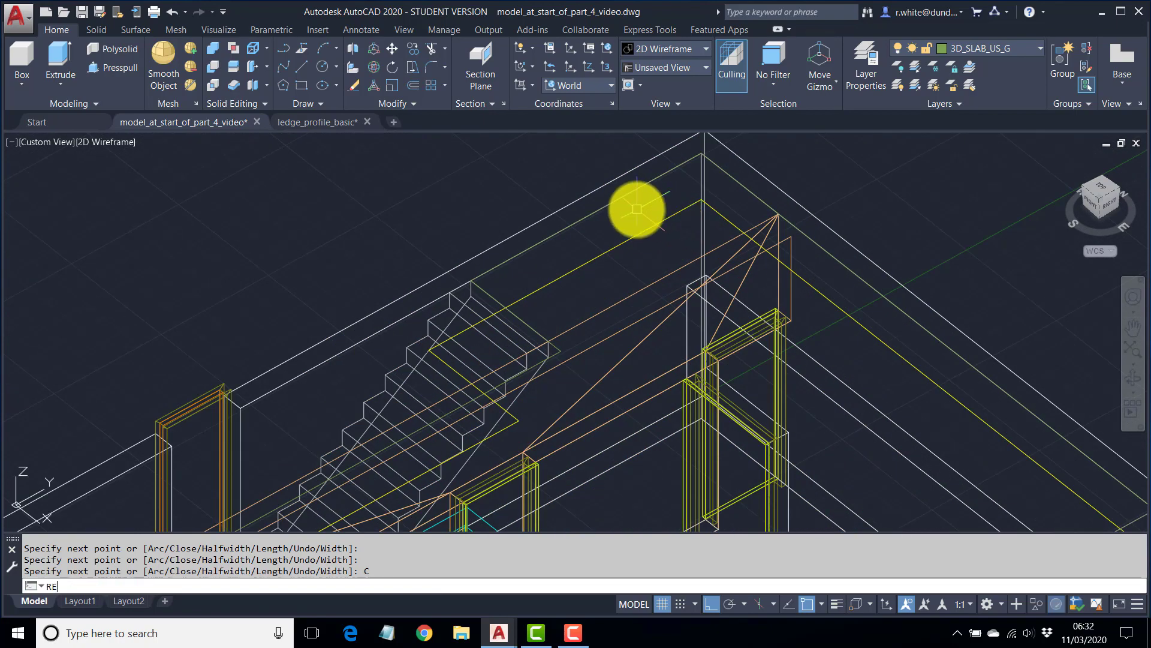
text(G)
key(Return)
click(618, 199)
key(Return)
scroll(617, 200, down, 5)
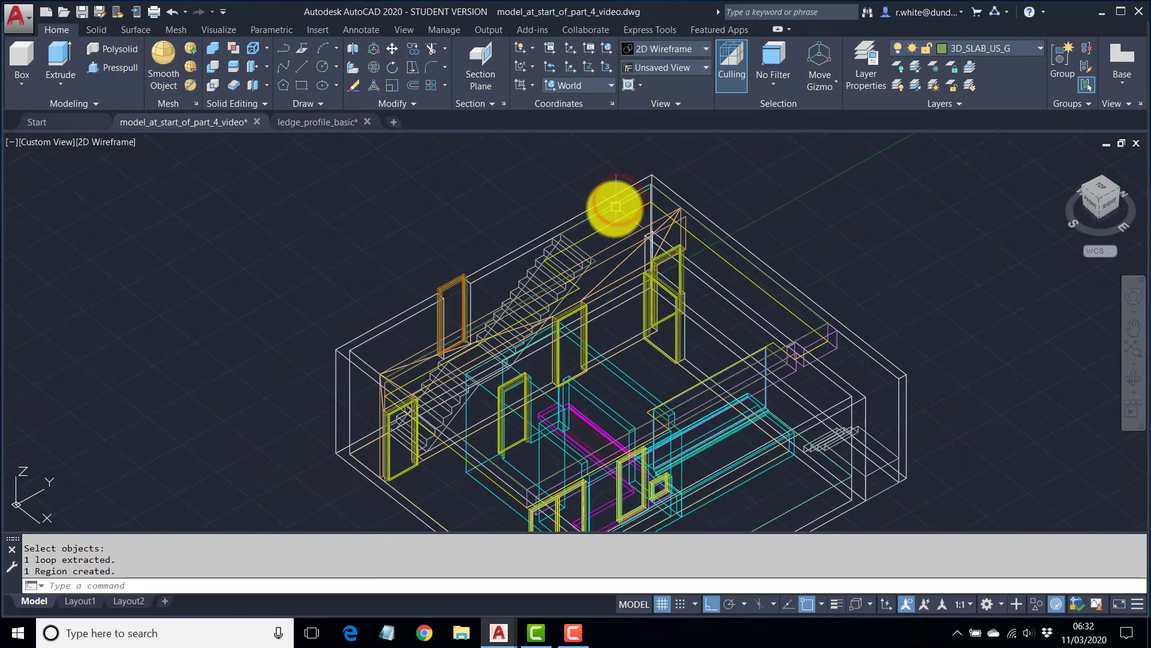
Display the model in the Shaded with edges visual style and check the extent of the new green slab region.
click(115, 146)
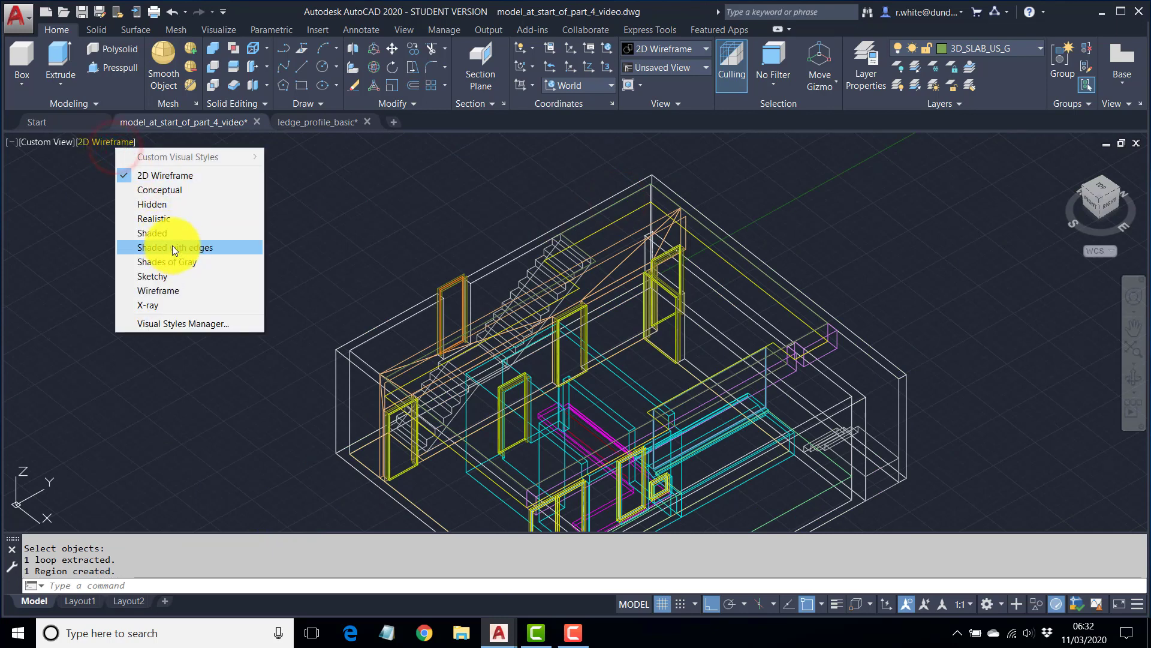
click(172, 246)
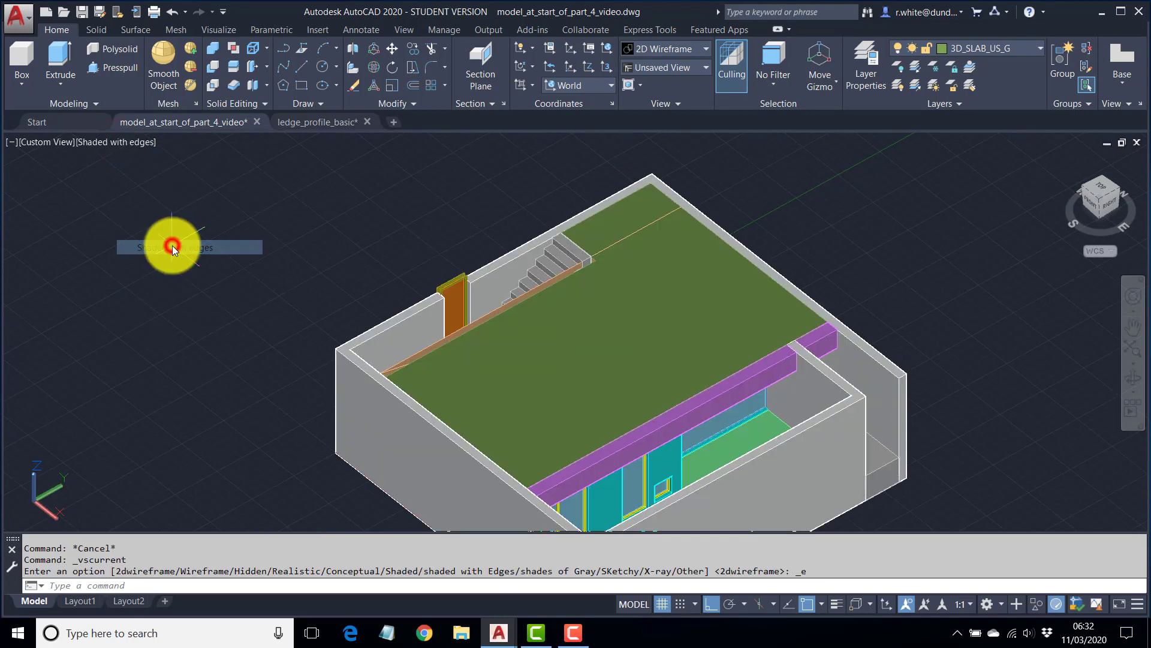
click(665, 197)
key(Escape)
click(693, 275)
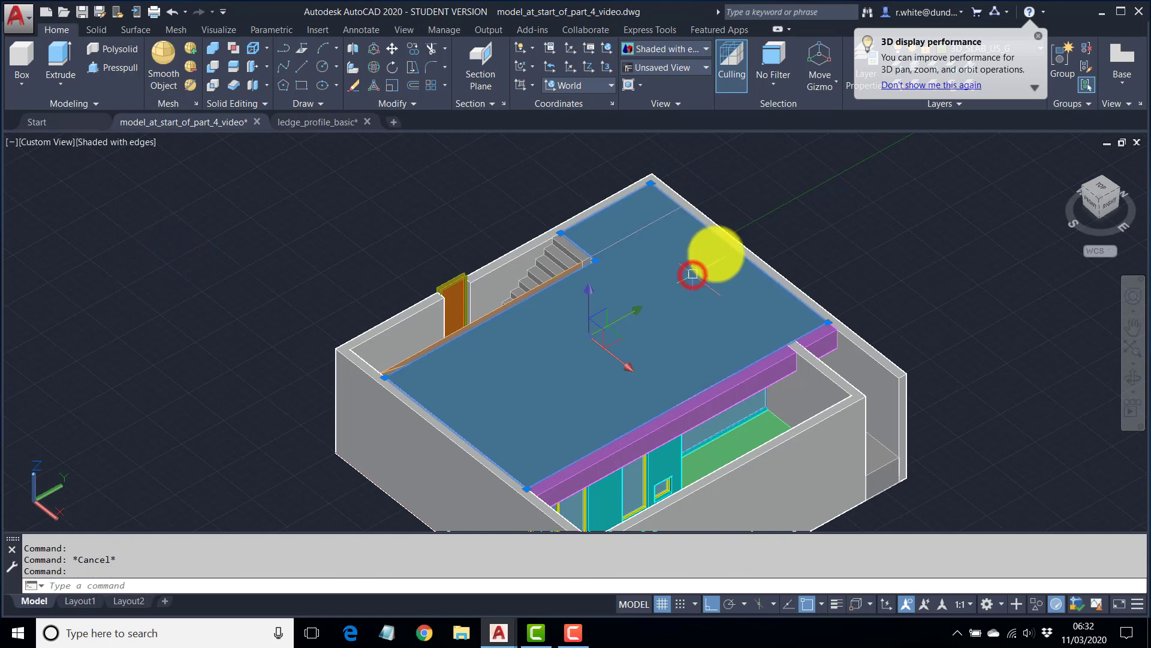
key(Escape)
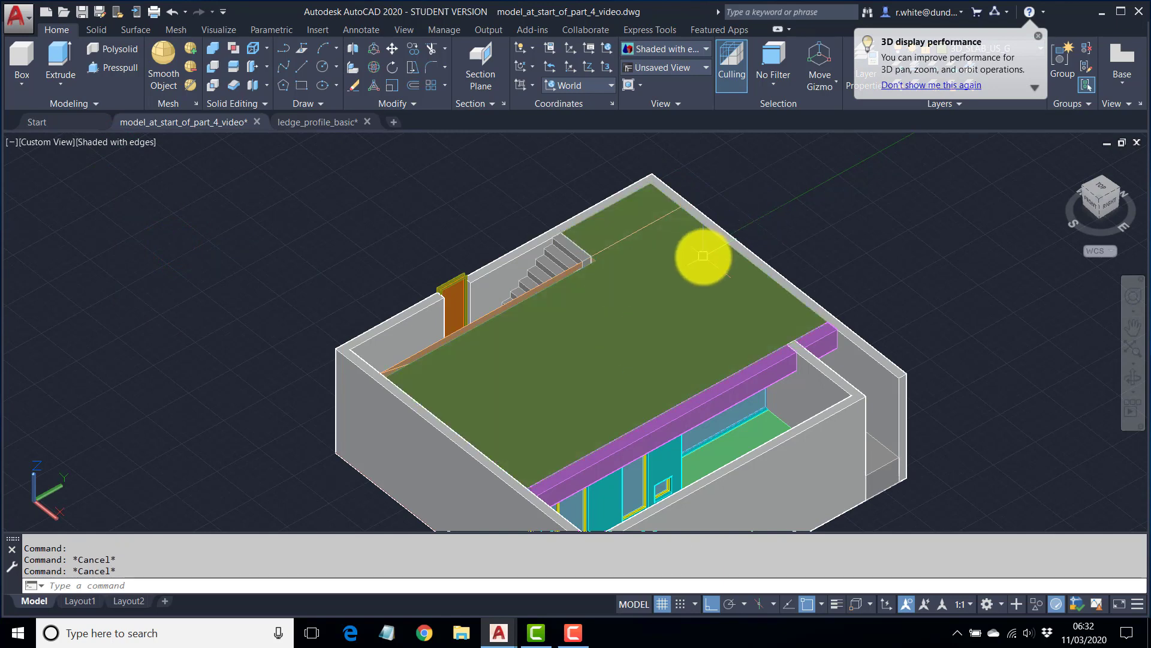
Move the green slab region 150 straight down along the Z axis and inspect it against the walls and stairs.
text(m)
key(Return)
click(676, 264)
key(Return)
click(851, 191)
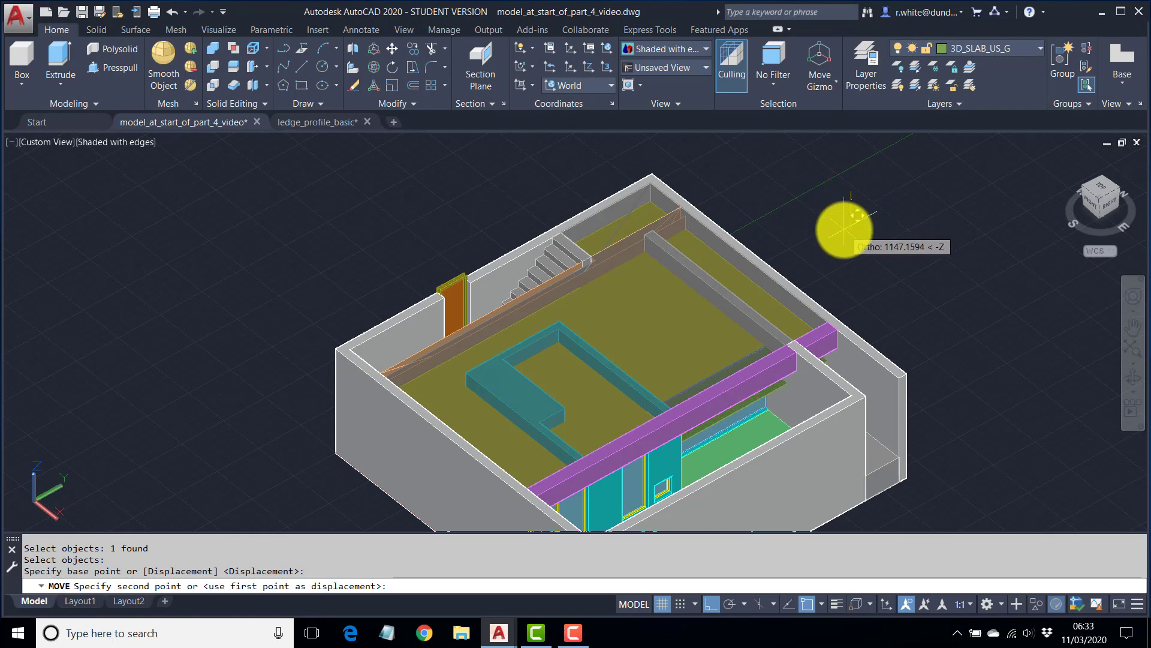
key(Return)
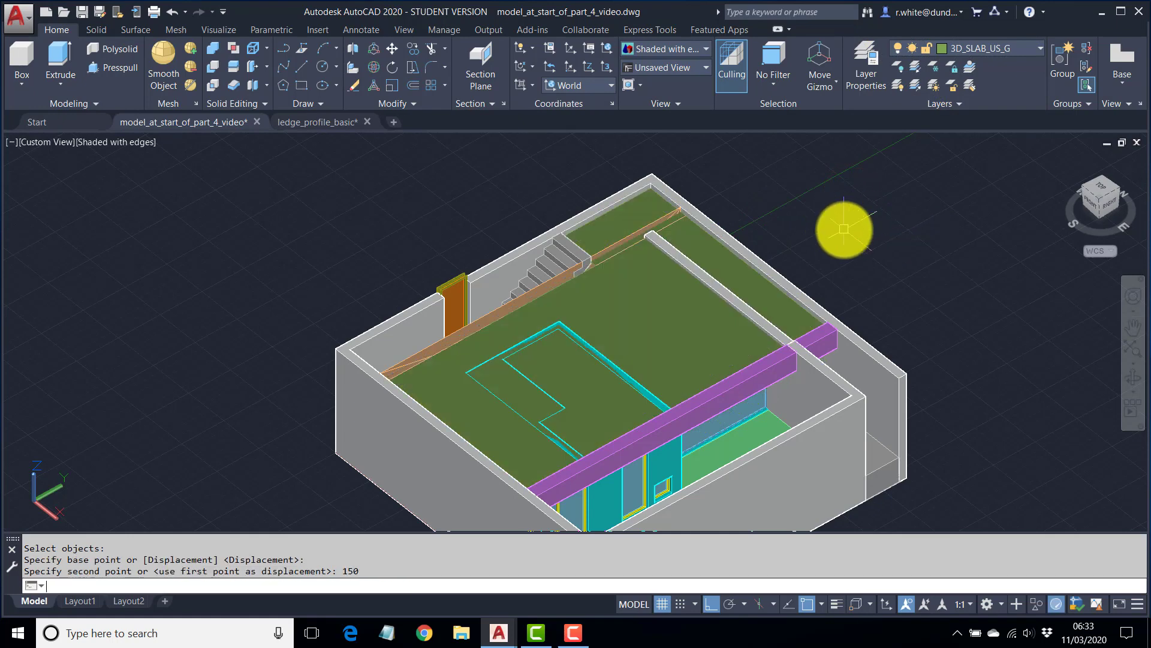
shift+middle_drag(632, 346, 655, 314)
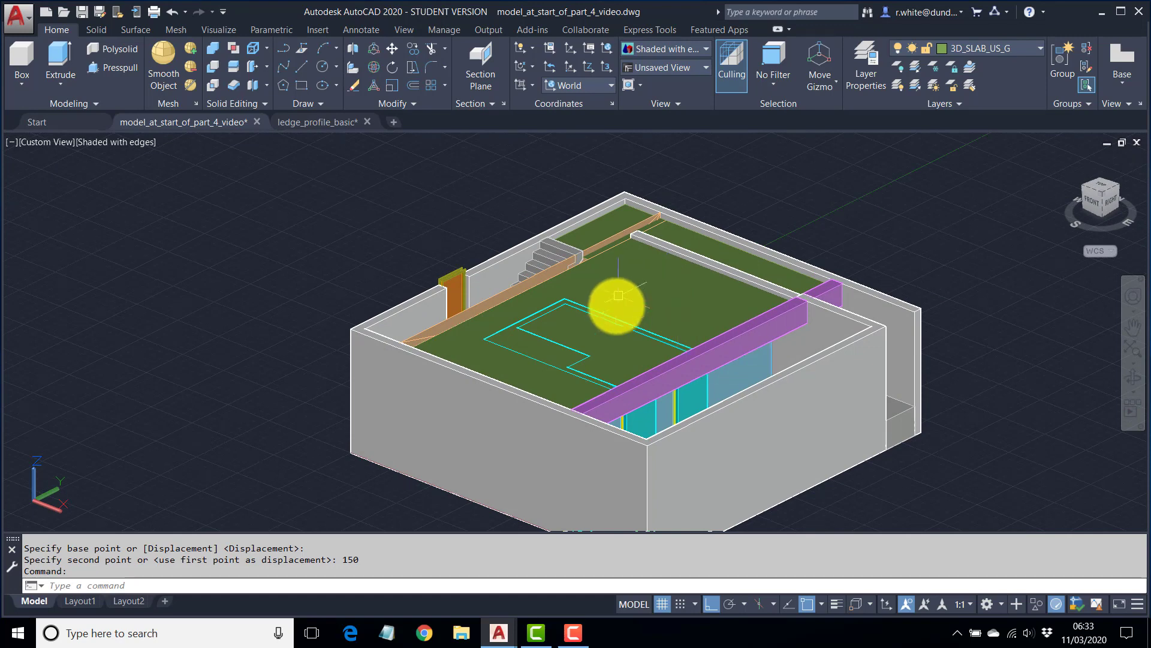
shift+middle_drag(571, 262, 544, 290)
scroll(556, 270, down, 3)
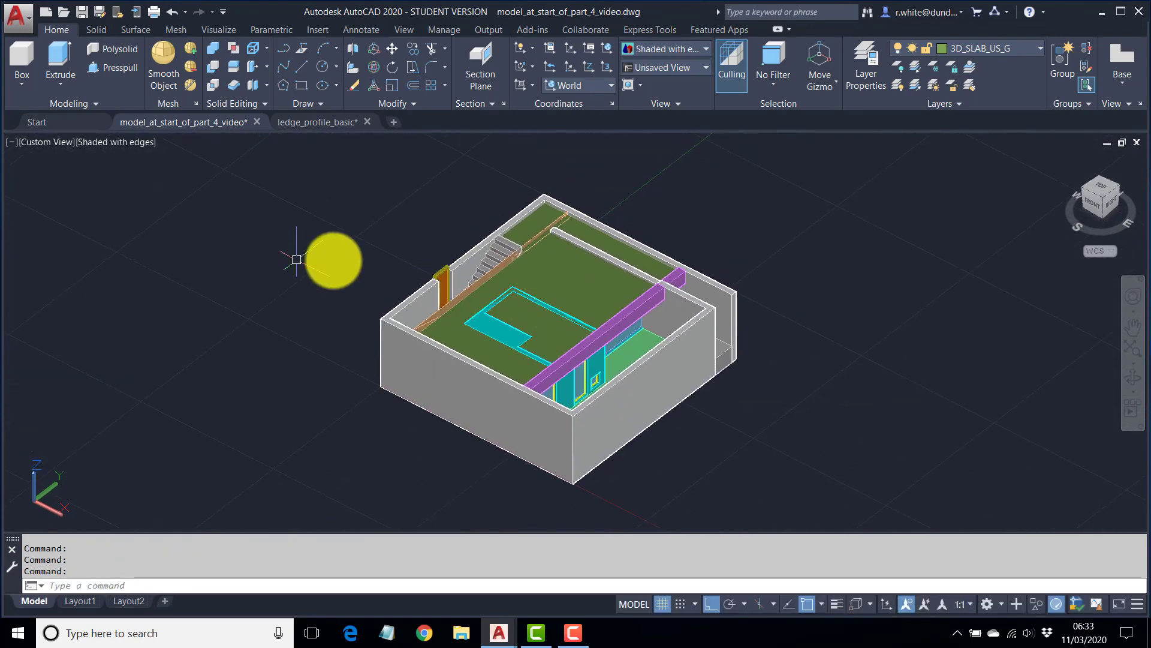